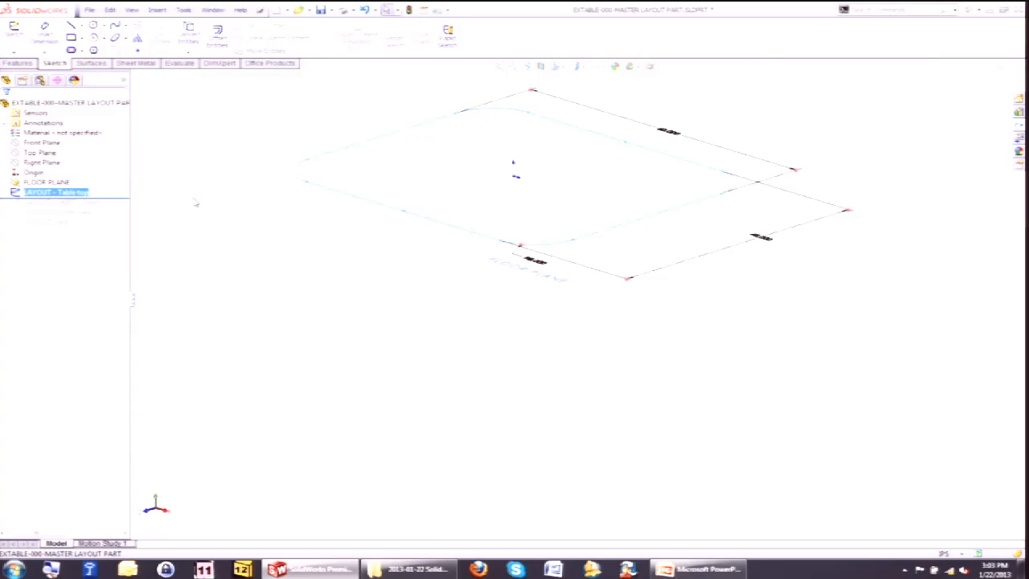
# Roll the feature tree forward to restore the SKIRT path and Front View layout sketches of the master layout part.
pyautogui.moveTo(590, 231)
pyautogui.mouseDown(button='middle')
pyautogui.moveTo(565, 275)
pyautogui.moveTo(589, 290)
pyautogui.mouseUp(button='middle')
pyautogui.scroll(2, 589, 290)
pyautogui.scroll(-1, 609, 201)
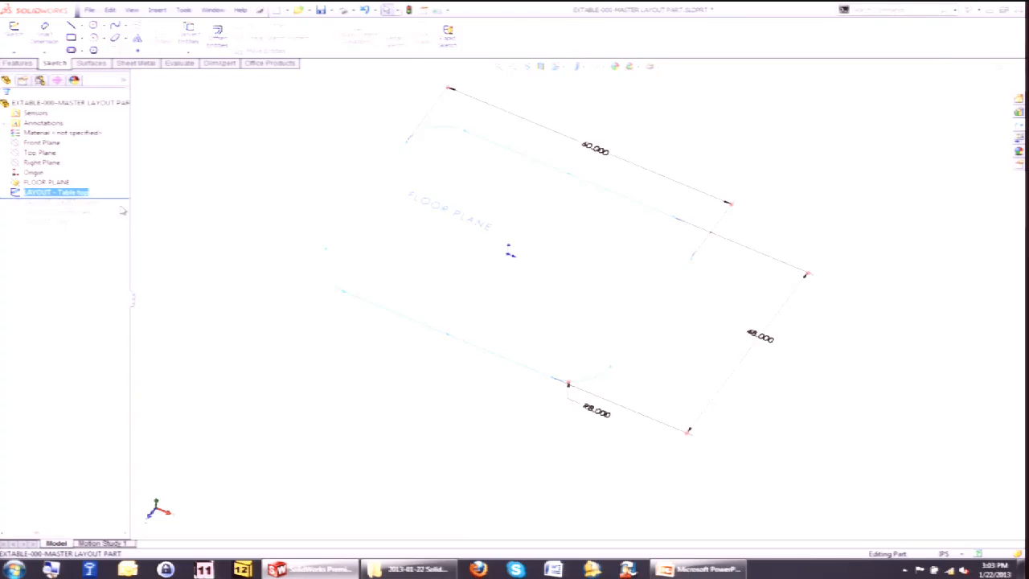
pyautogui.moveTo(121, 197); pyautogui.dragTo(116, 209)
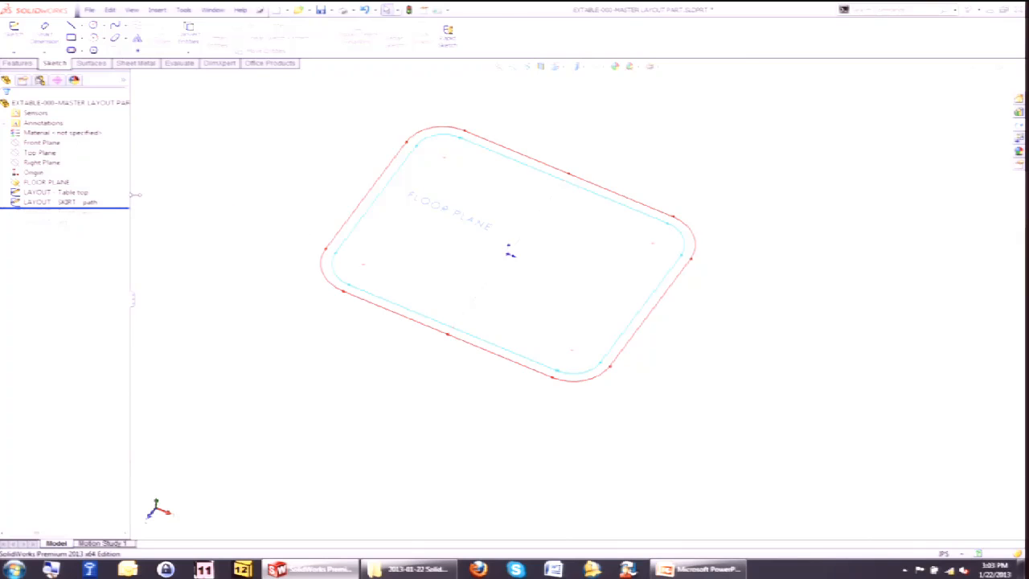
pyautogui.moveTo(121, 208); pyautogui.dragTo(117, 218)
pyautogui.moveTo(198, 269); pyautogui.dragTo(196, 160, button='middle')
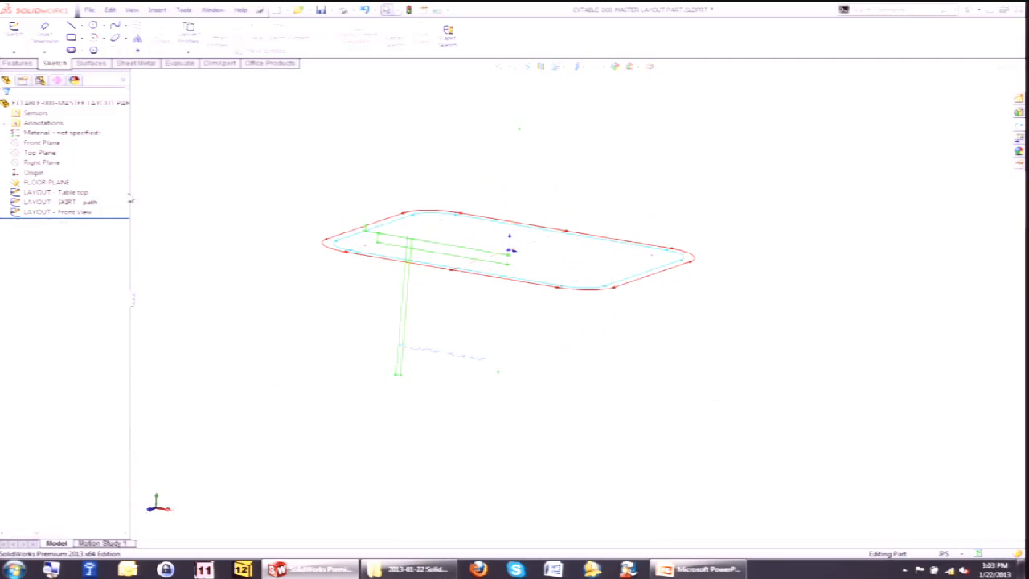
# Show the Front View sketch dimensions and roll the tree forward past the leg layout sketch.
pyautogui.doubleClick(78, 213)
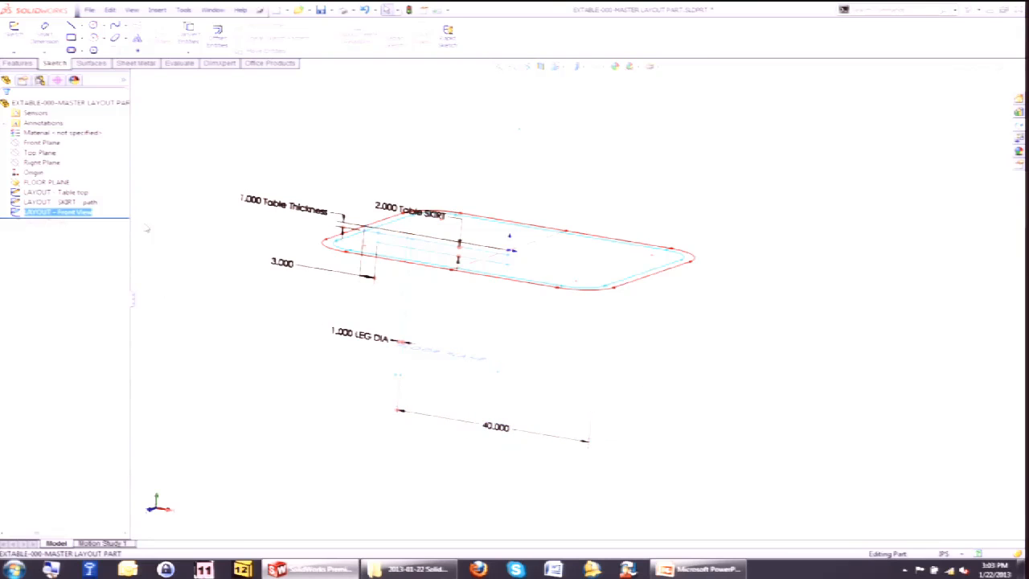
pyautogui.moveTo(121, 218); pyautogui.dragTo(122, 228)
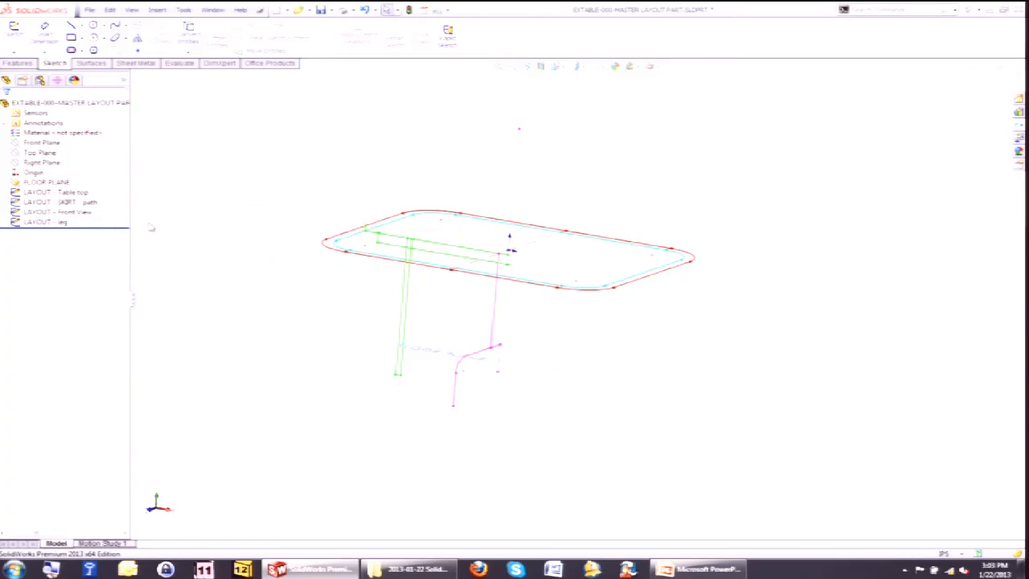
pyautogui.moveTo(298, 339)
pyautogui.mouseDown(button='middle')
pyautogui.moveTo(245, 319)
pyautogui.moveTo(191, 324)
pyautogui.moveTo(246, 316)
pyautogui.moveTo(335, 330)
pyautogui.moveTo(279, 355)
pyautogui.moveTo(273, 336)
pyautogui.mouseUp(button='middle')
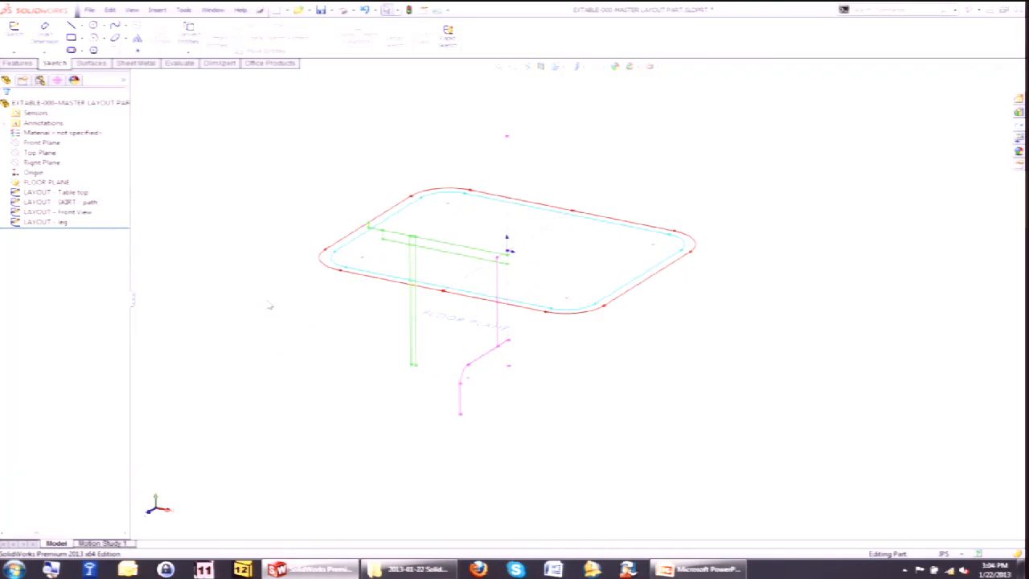
# Switch to the Main Table Assembly window and rebuild it with the updated layout.
pyautogui.click(49, 192)
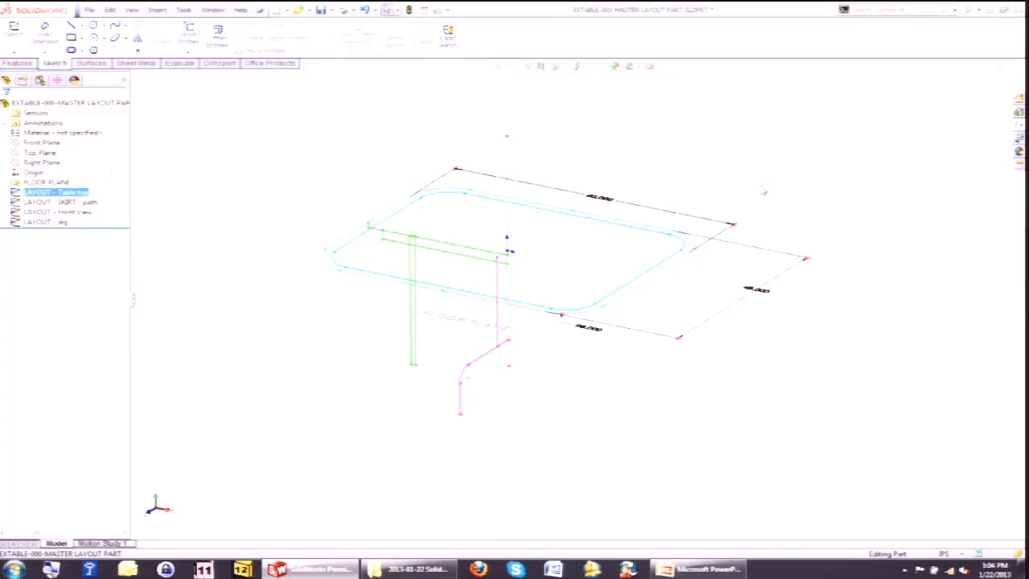
pyautogui.write('80')
pyautogui.press('Return')
pyautogui.click(726, 151)
pyautogui.click(1017, 70)
pyautogui.click(508, 288)
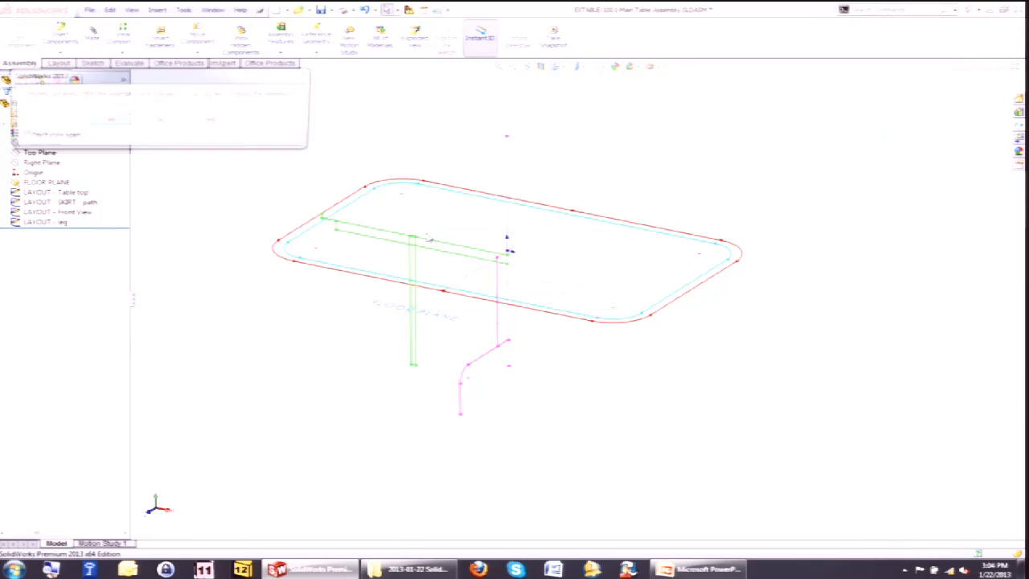
pyautogui.click(110, 120)
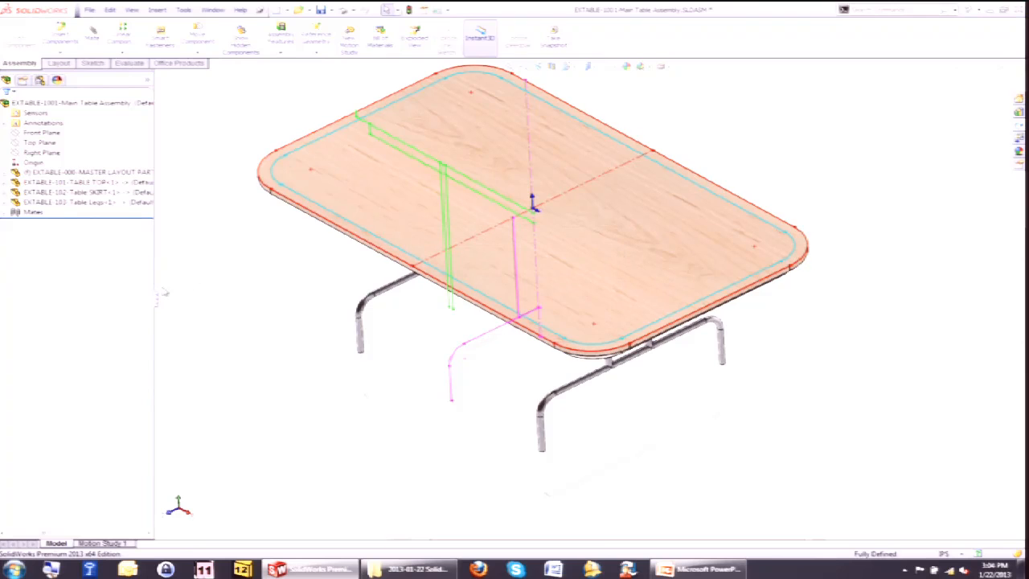
# Expand the master layout part in the assembly tree and edit its Table top layout sketch.
pyautogui.scroll(3, 320, 291)
pyautogui.click(5, 183)
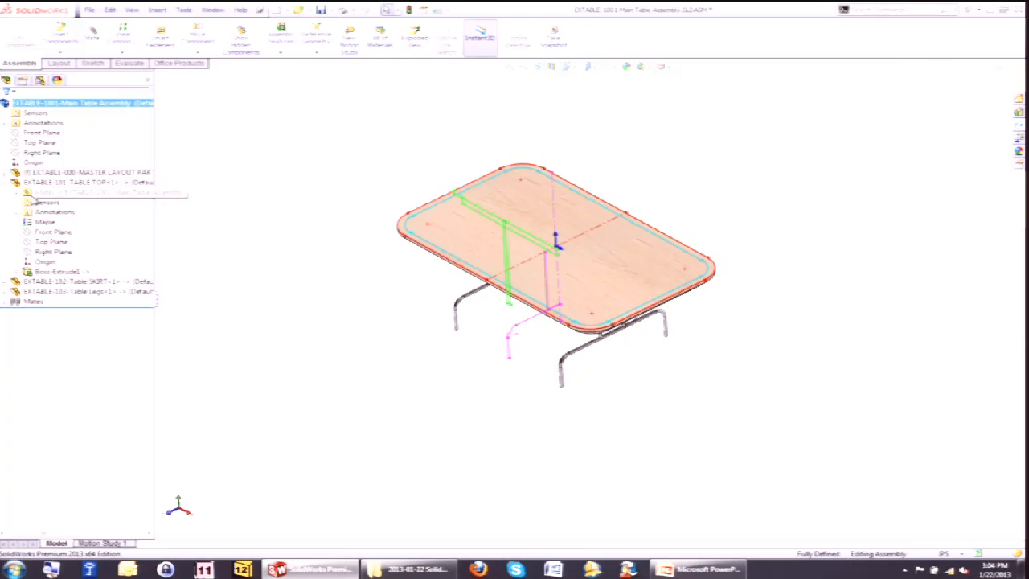
pyautogui.click(16, 172)
pyautogui.click(42, 262)
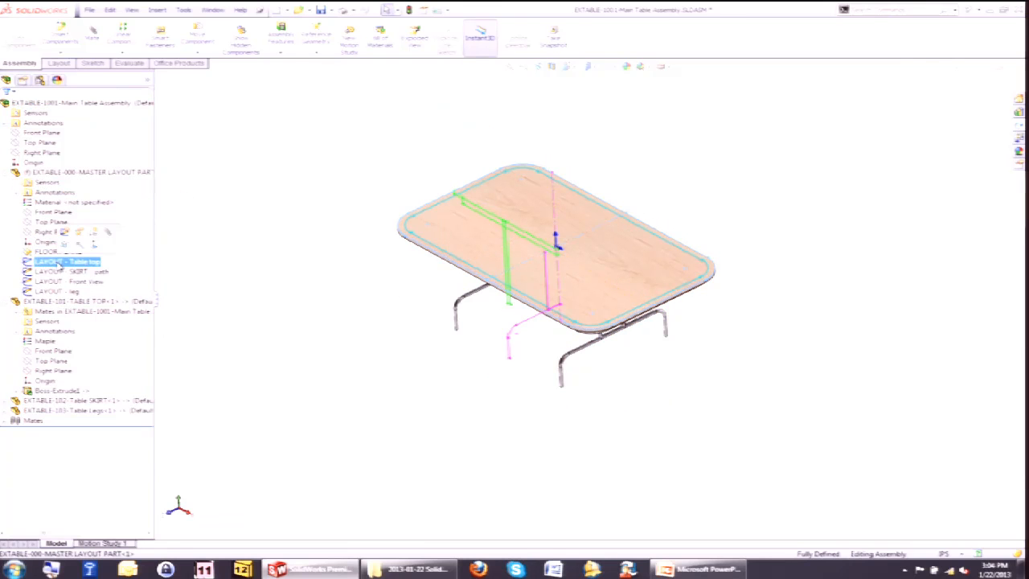
pyautogui.click(47, 261)
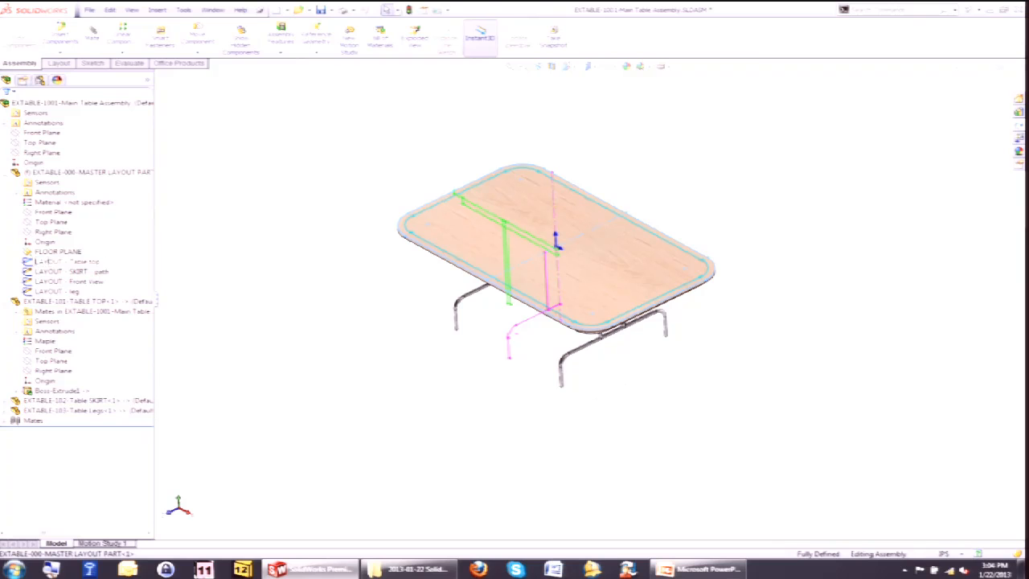
pyautogui.rightClick(29, 261)
pyautogui.click(38, 231)
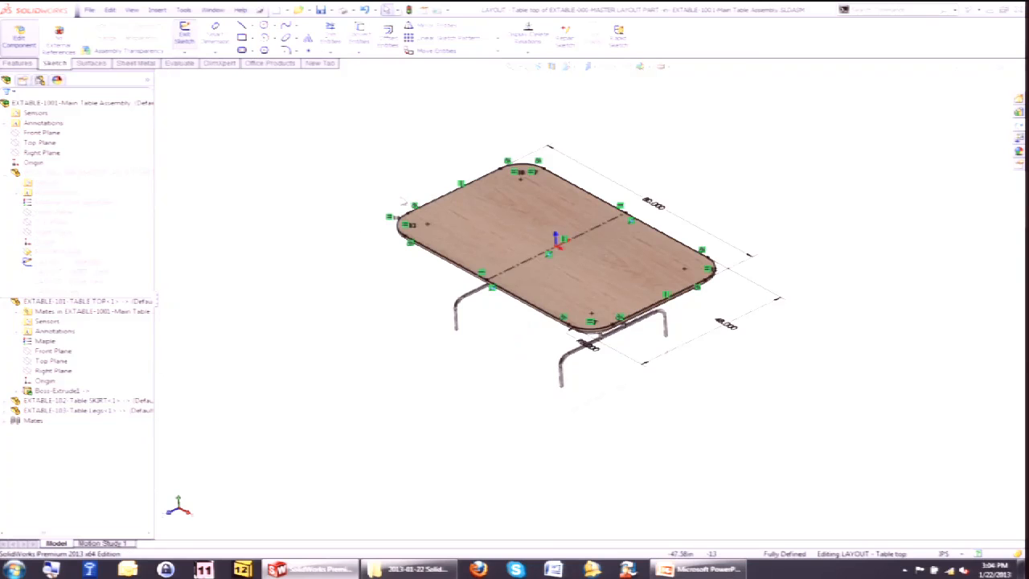
# Set the table top width dimension to 36 and exit the sketch.
pyautogui.click(795, 317)
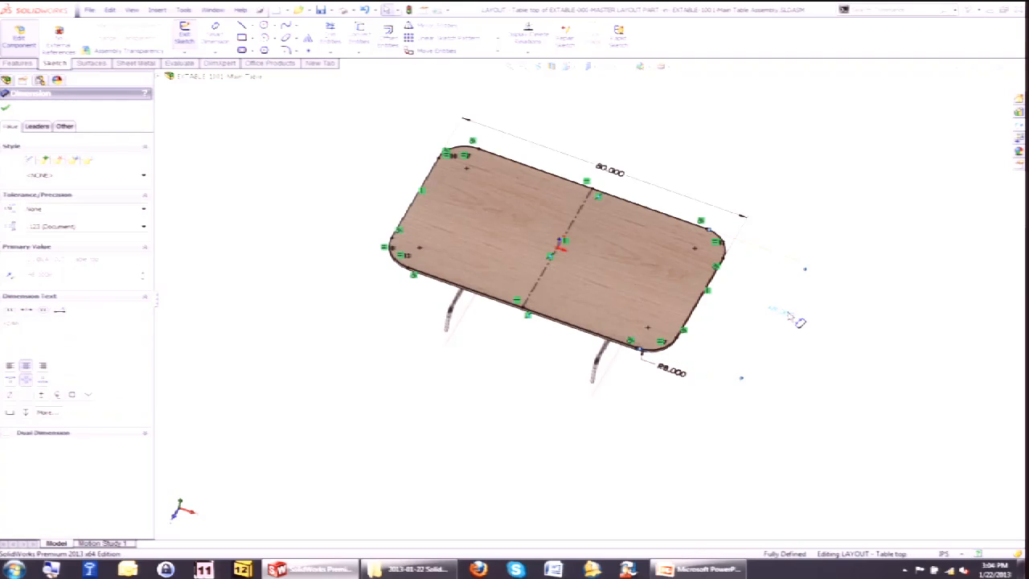
pyautogui.doubleClick(794, 319)
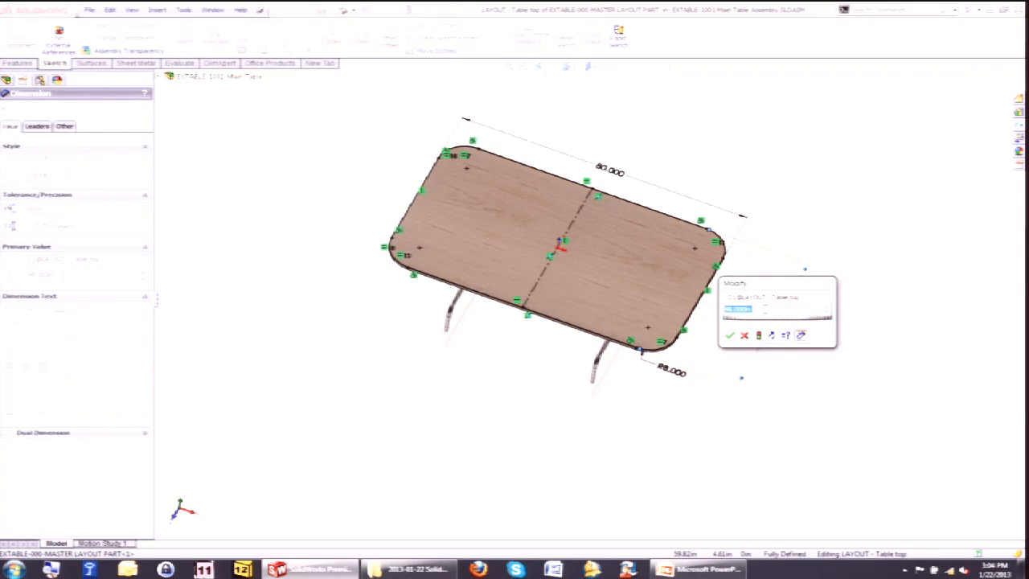
pyautogui.write('36')
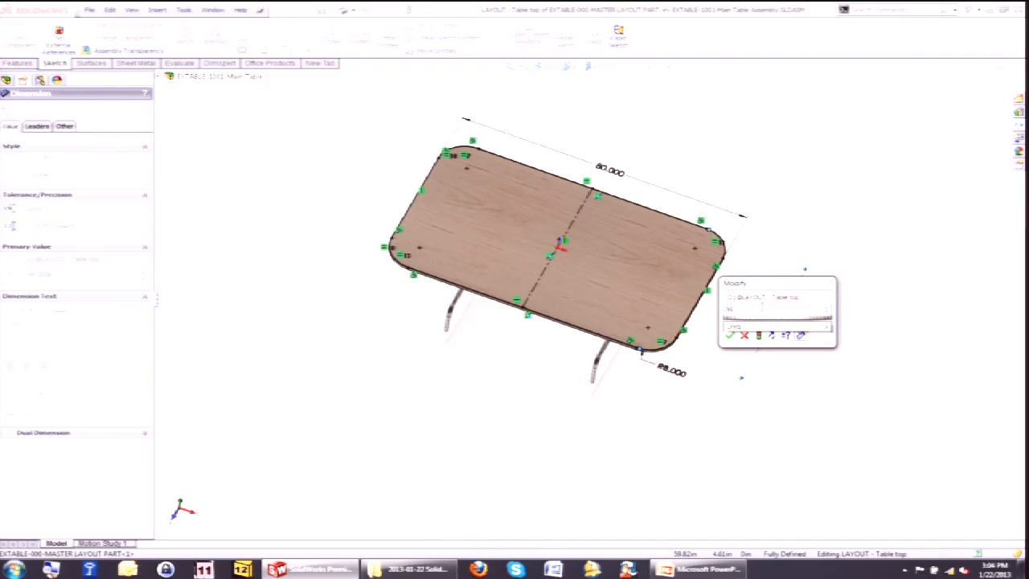
pyautogui.click(759, 336)
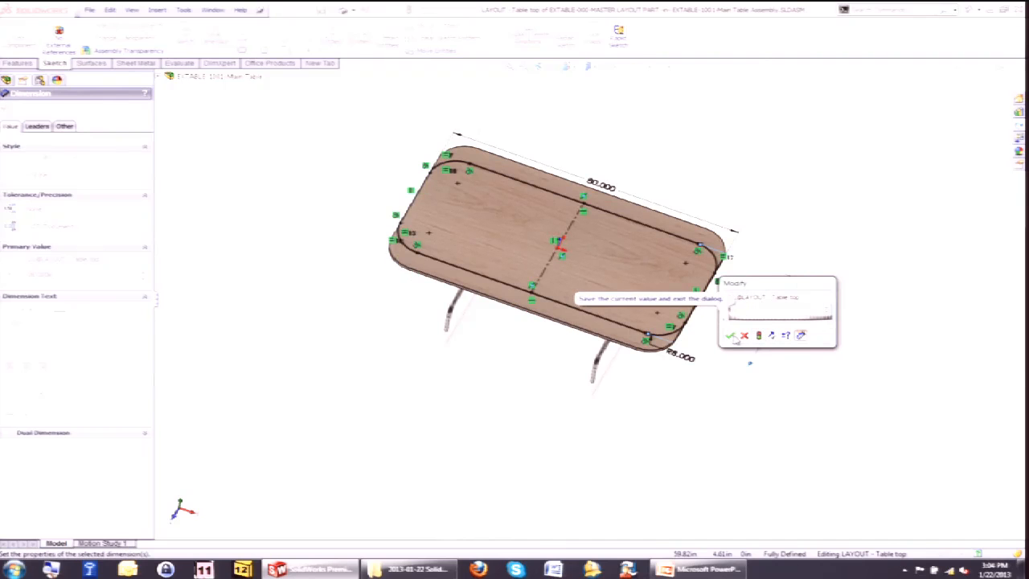
pyautogui.click(729, 334)
pyautogui.click(968, 85)
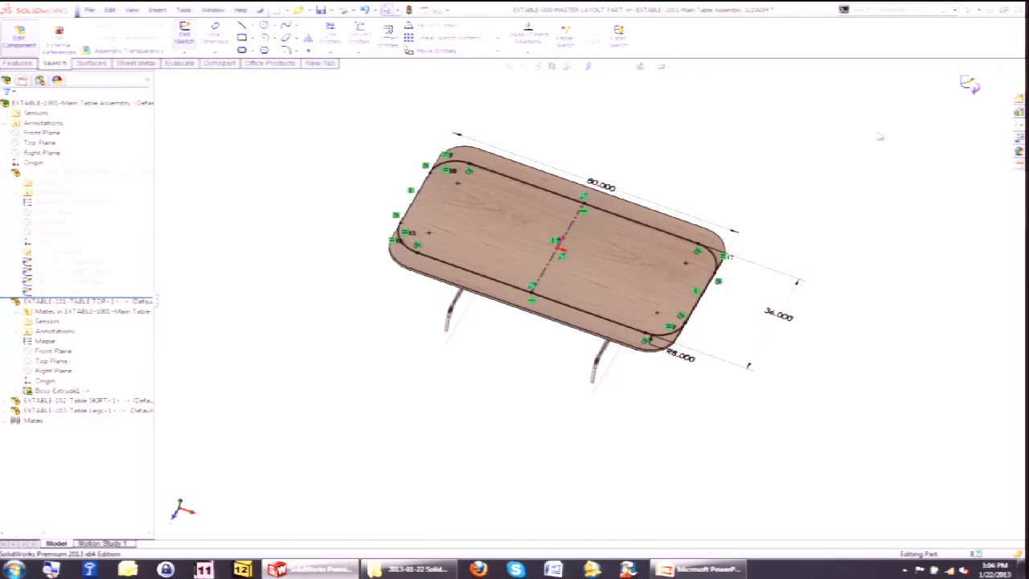
# Change the Table top sketch width dimension to 40.
pyautogui.doubleClick(84, 263)
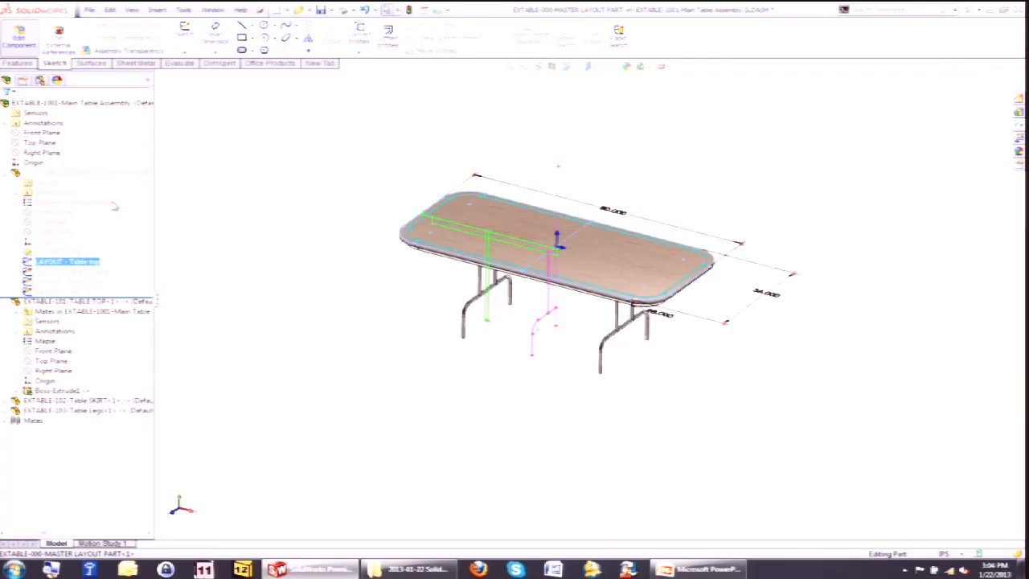
pyautogui.click(767, 297)
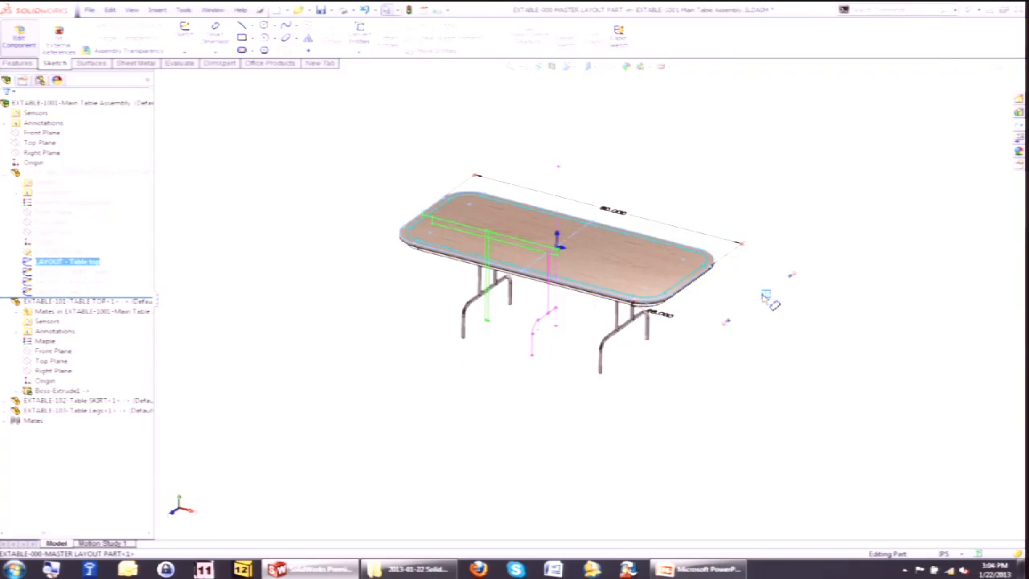
pyautogui.write('40')
pyautogui.press('Return')
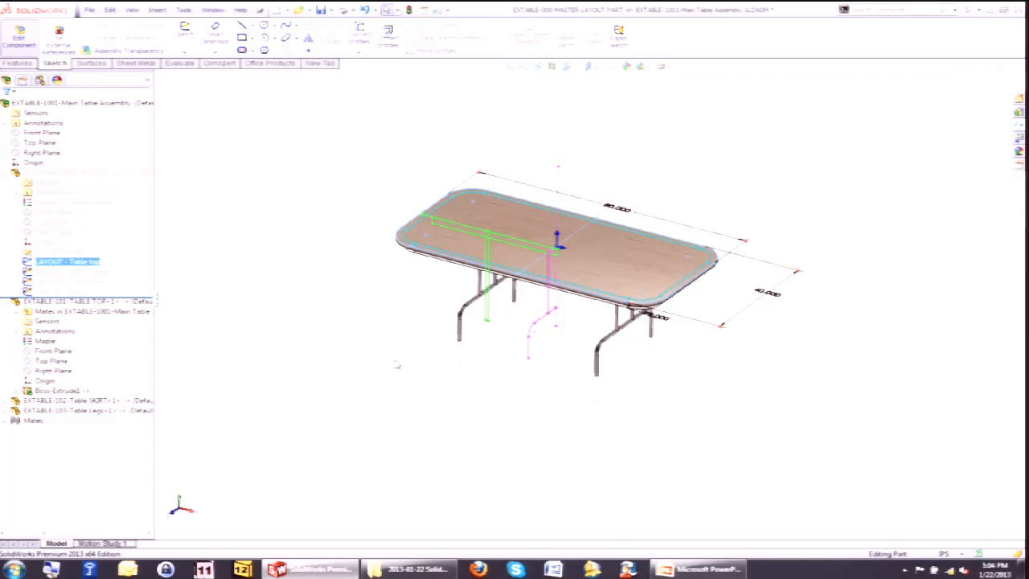
# Set the leg spacing dimension in the Front View layout sketch to 36 and rebuild the assembly.
pyautogui.click(76, 272)
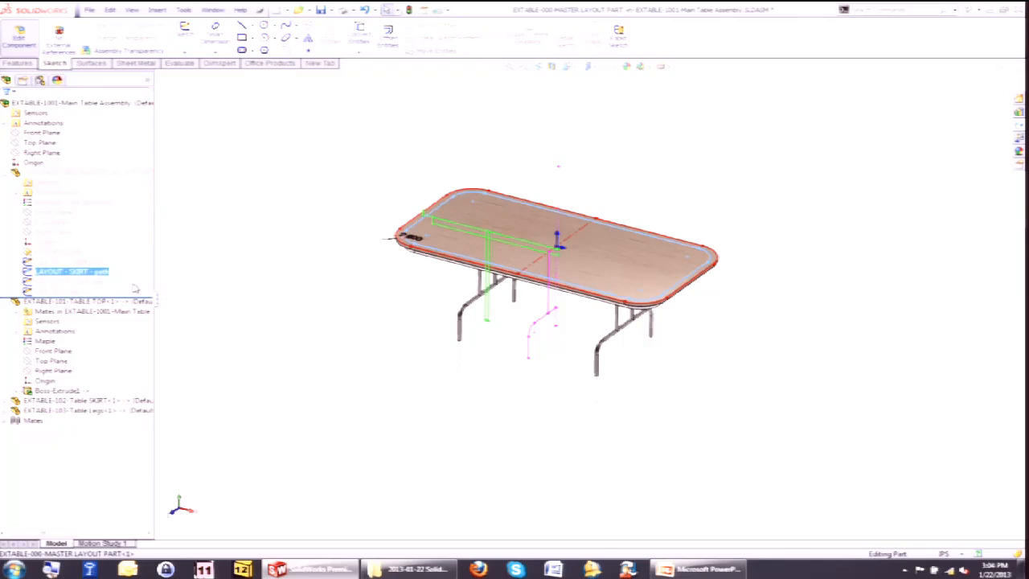
pyautogui.click(80, 281)
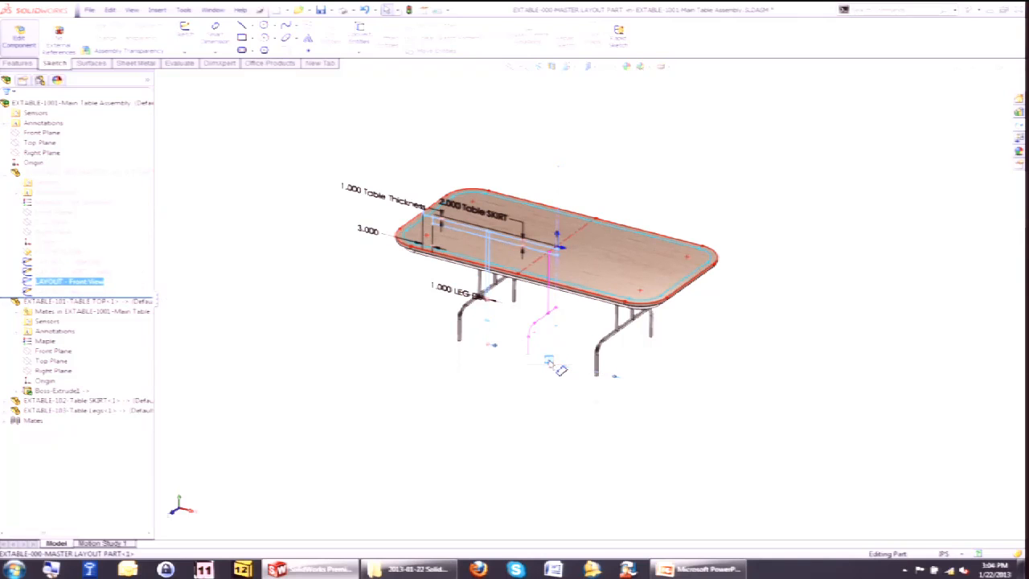
pyautogui.write('36')
pyautogui.press('Return')
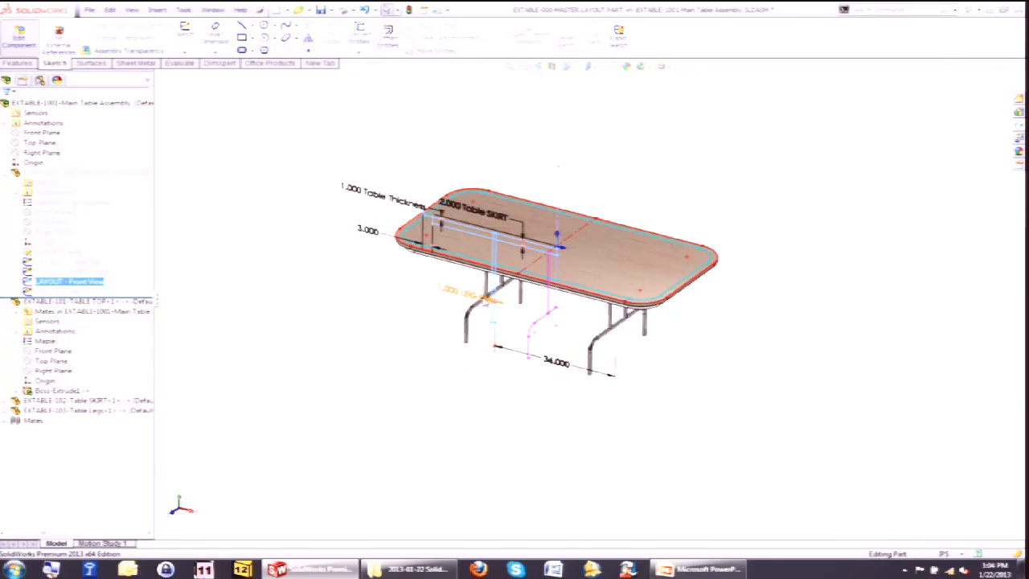
pyautogui.click(710, 177)
pyautogui.click(976, 93)
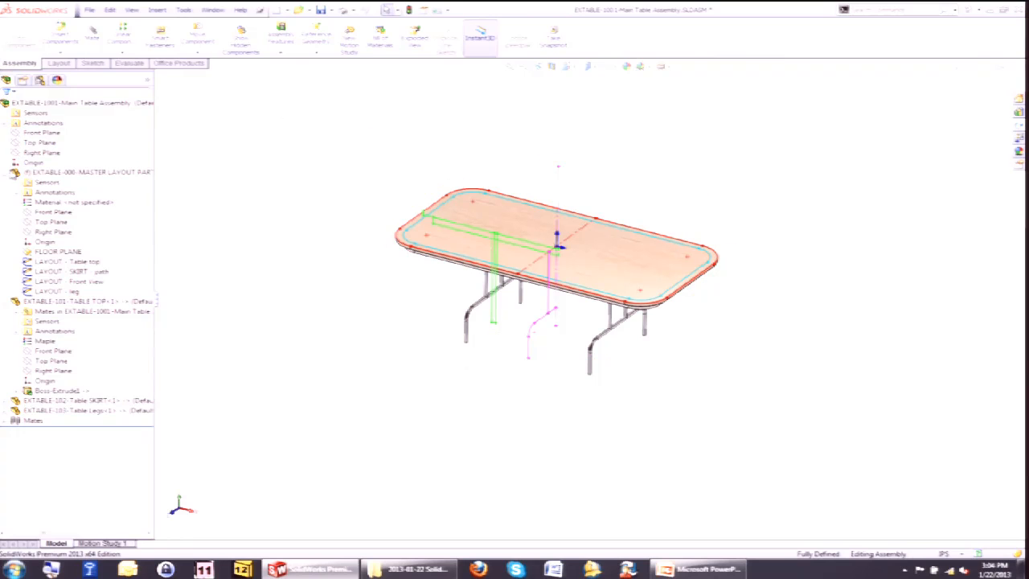
pyautogui.click(9, 172)
pyautogui.click(9, 183)
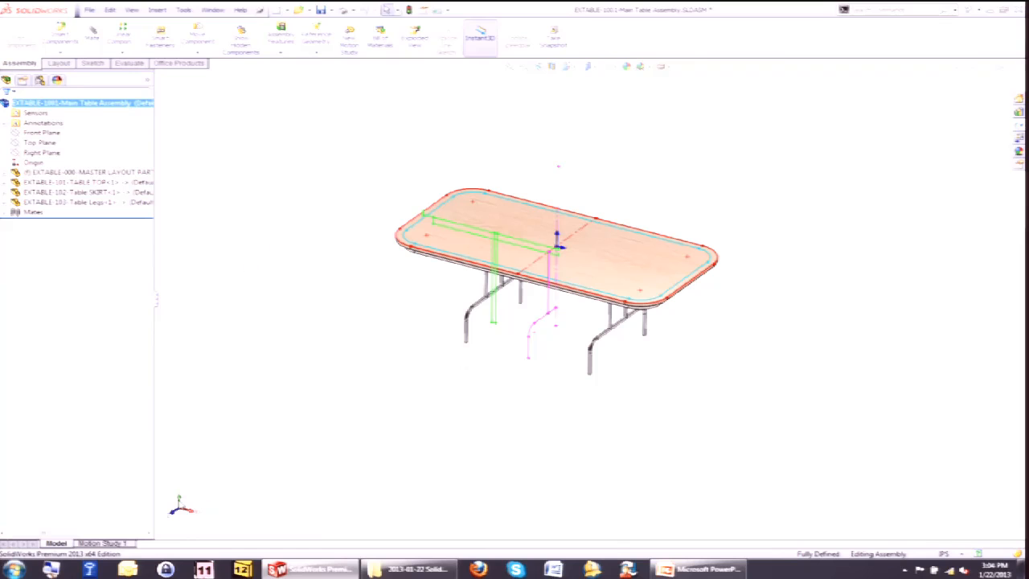
pyautogui.click(51, 569)
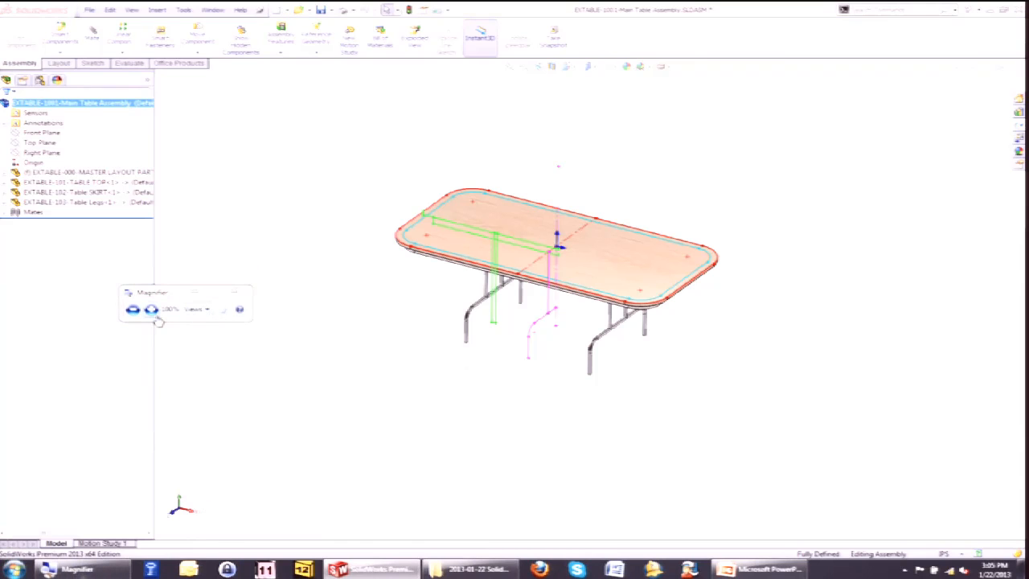
pyautogui.click(151, 310)
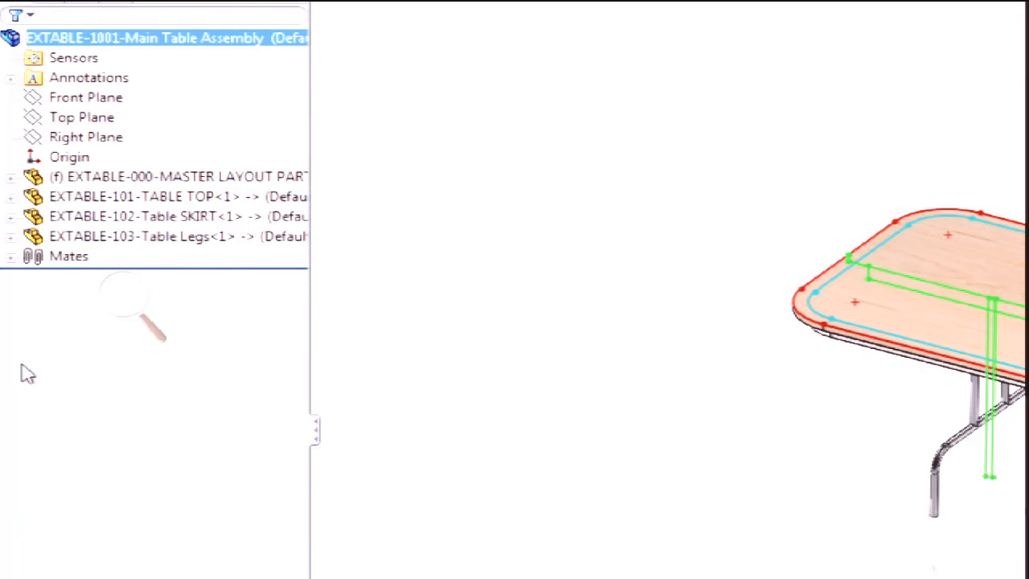
pyautogui.click(126, 291)
pyautogui.click(115, 307)
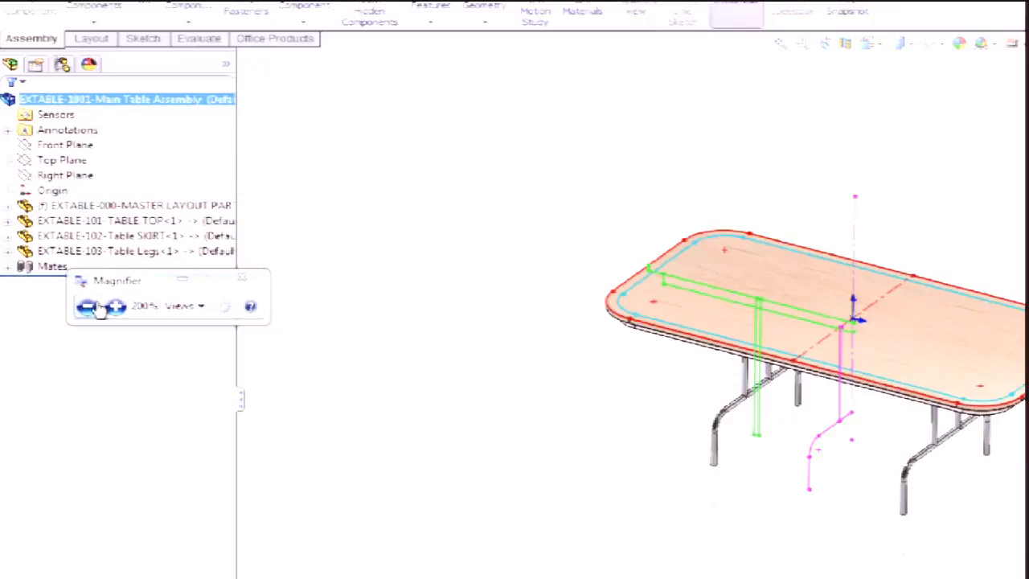
pyautogui.click(86, 306)
# Pack and Go the assembly, replacing EXTABLE with FOLD-TABLE in all save-to names, and save it.
pyautogui.click(91, 11)
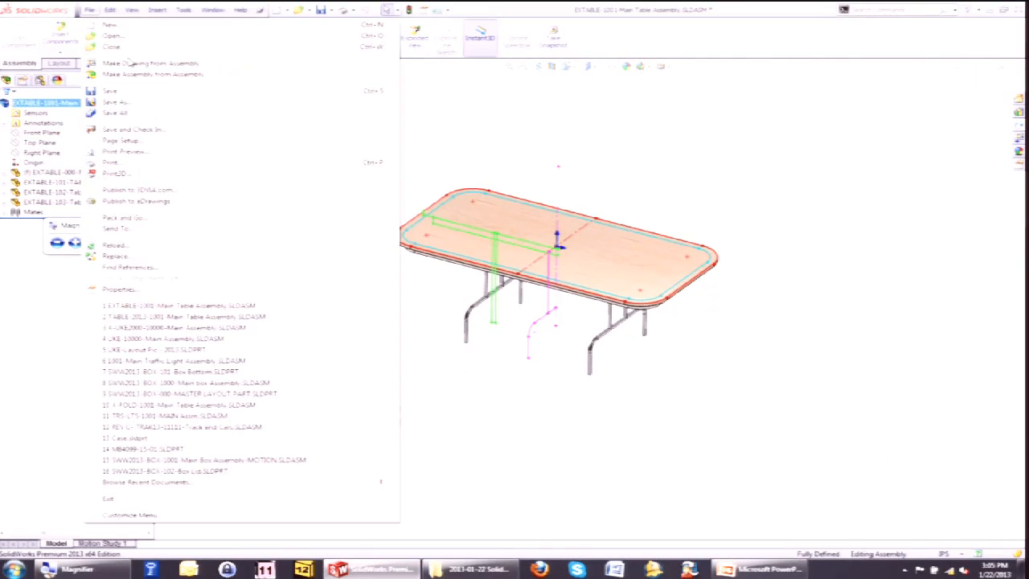
pyautogui.click(156, 219)
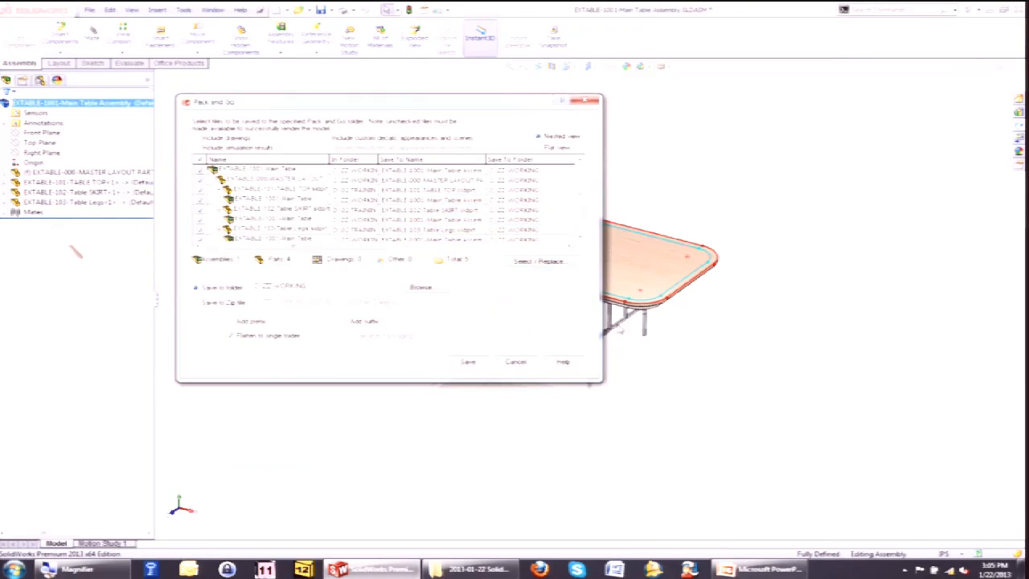
pyautogui.click(545, 263)
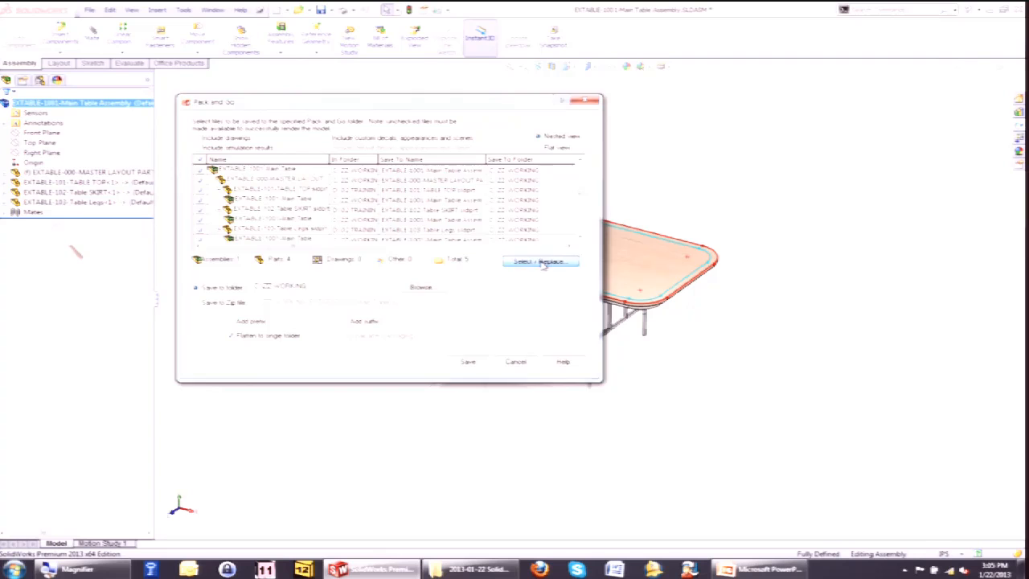
pyautogui.moveTo(394, 167); pyautogui.dragTo(376, 277)
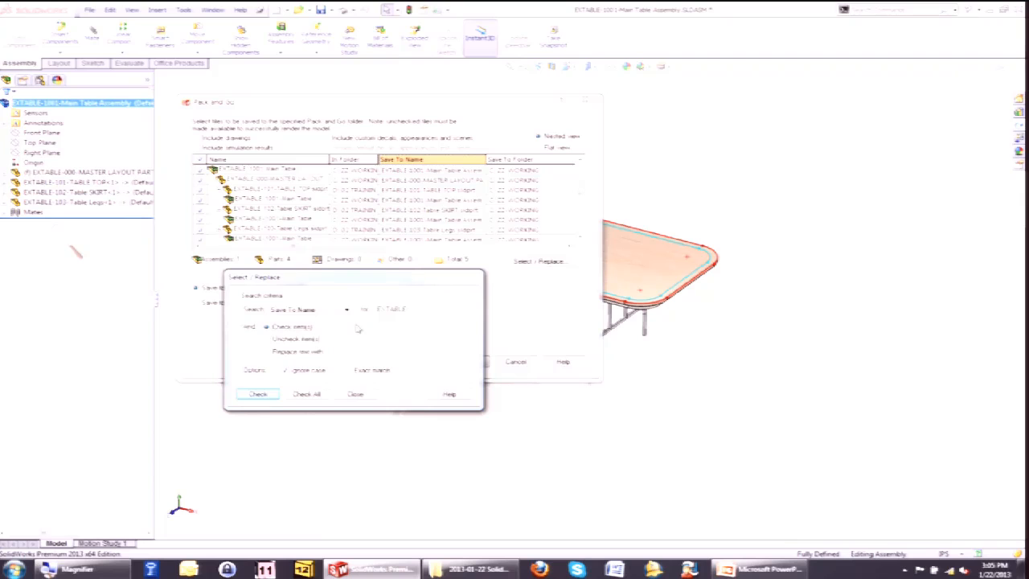
pyautogui.click(296, 353)
pyautogui.click(306, 394)
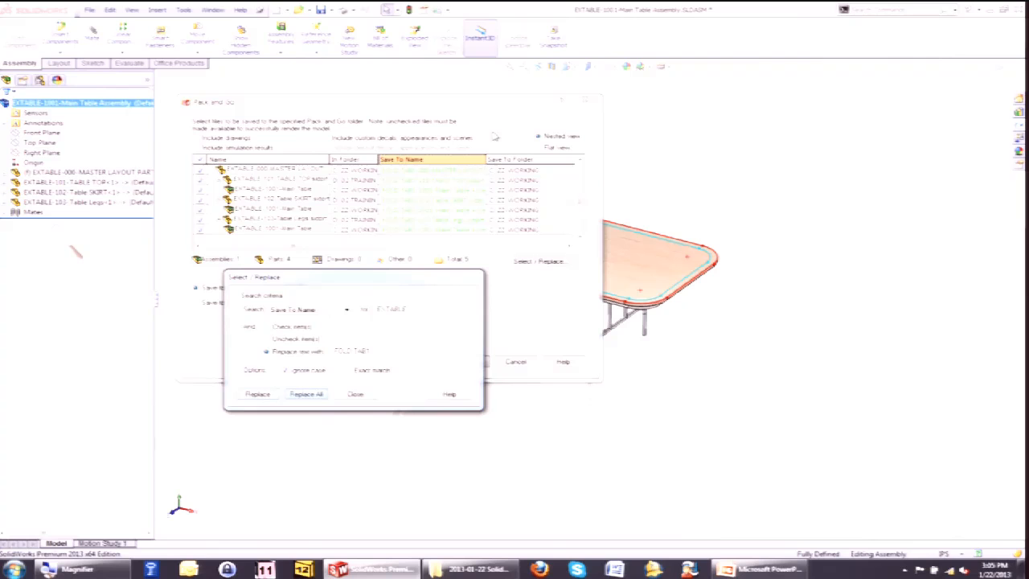
pyautogui.click(356, 394)
pyautogui.click(467, 363)
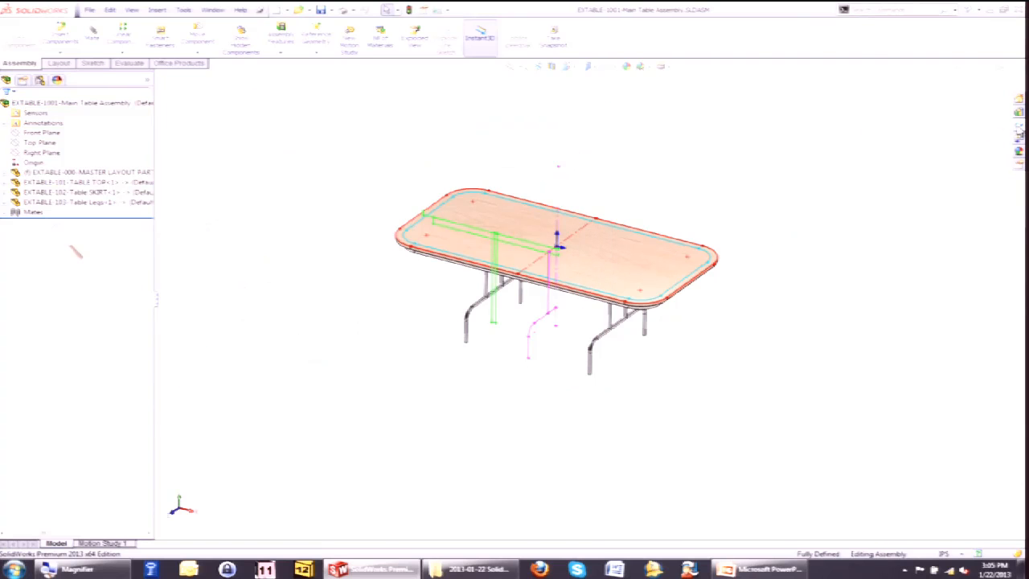
# Open the FOLD TAB1-1001-Main Table Assembly from the File Explorer pane and rebuild it.
pyautogui.click(1019, 131)
pyautogui.click(692, 78)
pyautogui.click(691, 117)
pyautogui.scroll(-1, 801, 156)
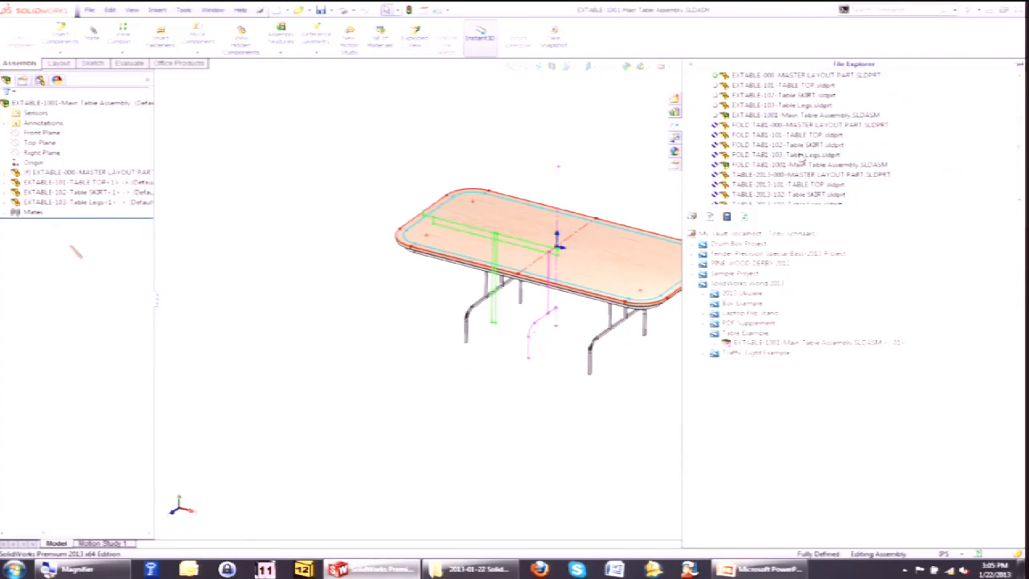
pyautogui.doubleClick(753, 164)
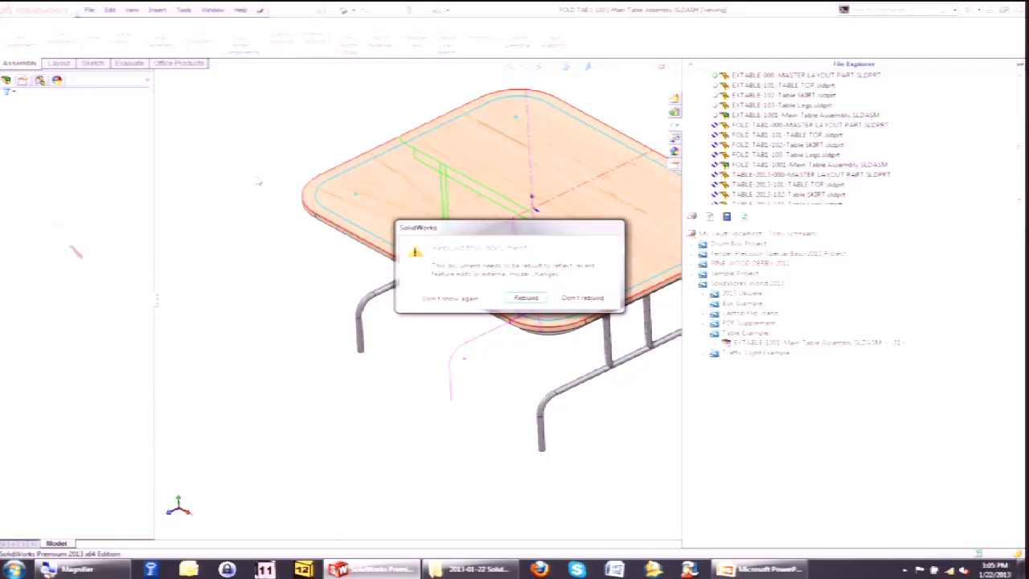
pyautogui.click(524, 298)
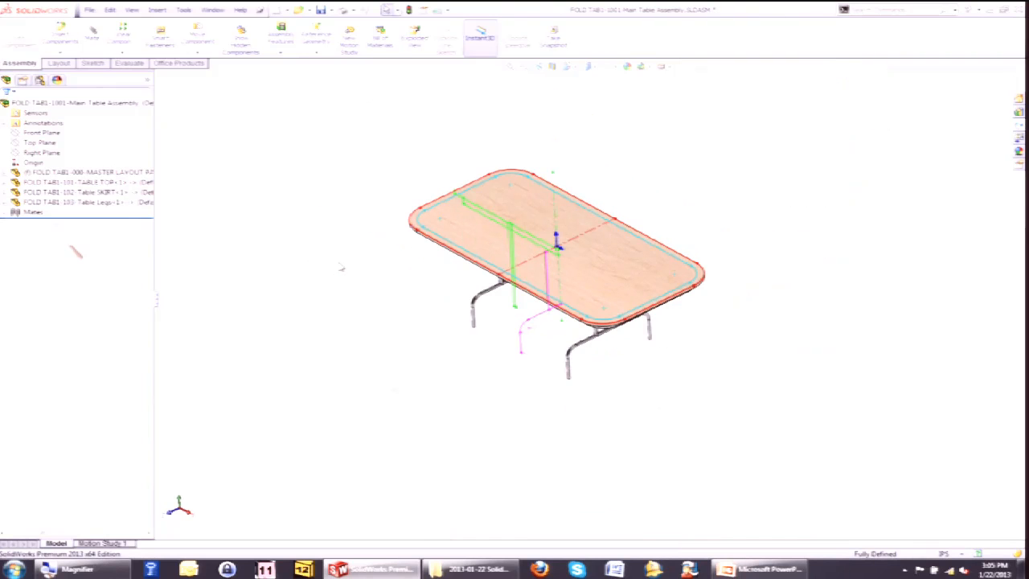
# Tile the FOLD TAB1 and EXTABLE assembly windows vertically side by side.
pyautogui.click(212, 9)
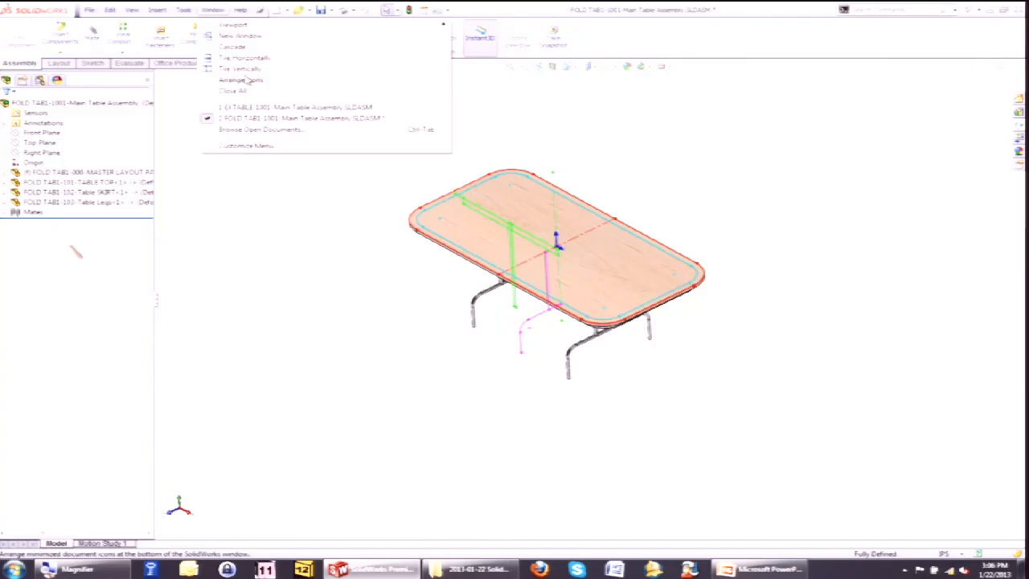
pyautogui.click(240, 64)
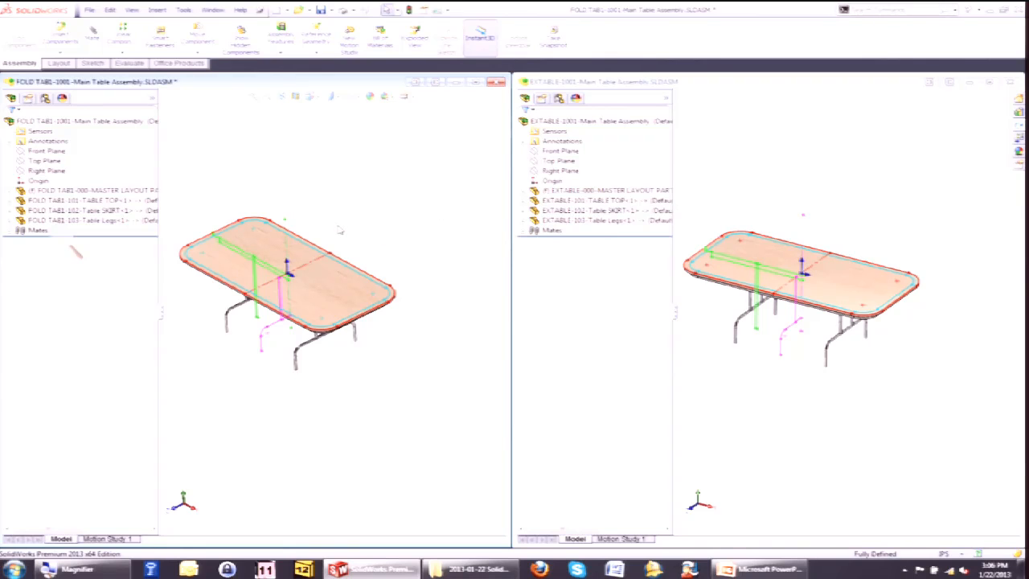
# Edit the FOLD TAB1 master layout part and set the Front View sketch's leg diameter to 2 and leg spacing to 40.
pyautogui.moveTo(387, 266); pyautogui.dragTo(368, 249, button='middle')
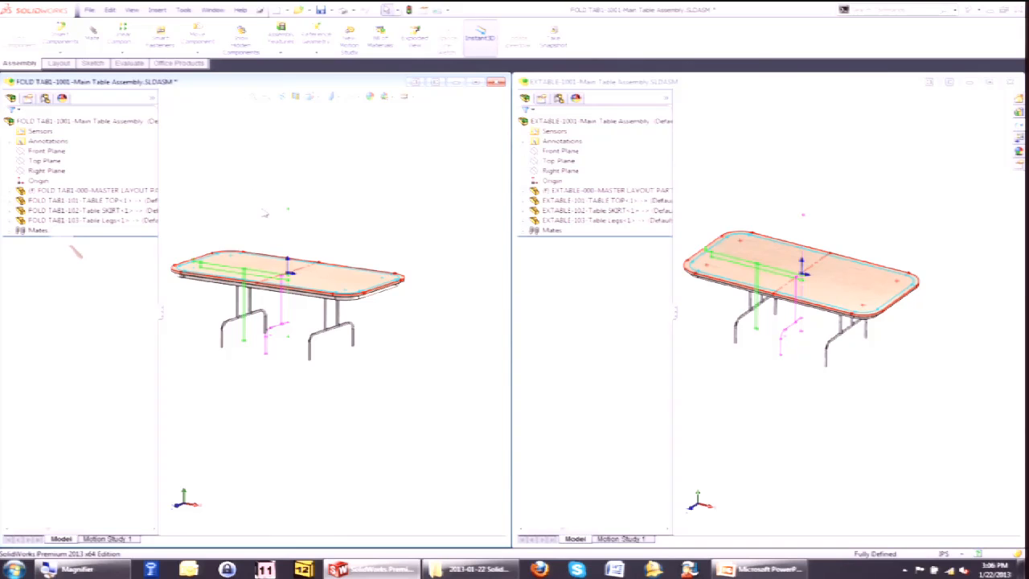
pyautogui.scroll(-1, 170, 332)
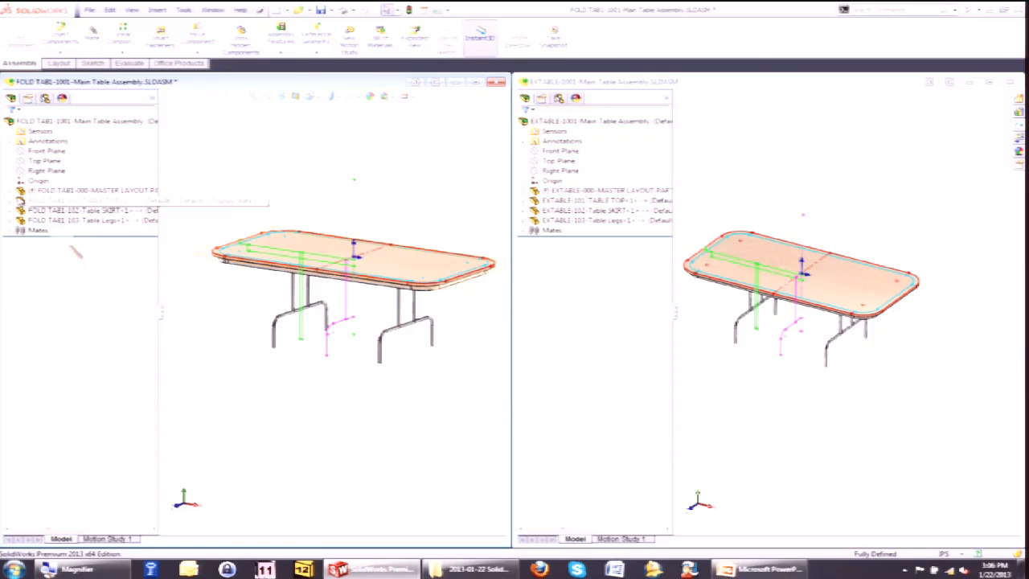
pyautogui.click(9, 191)
pyautogui.rightClick(72, 192)
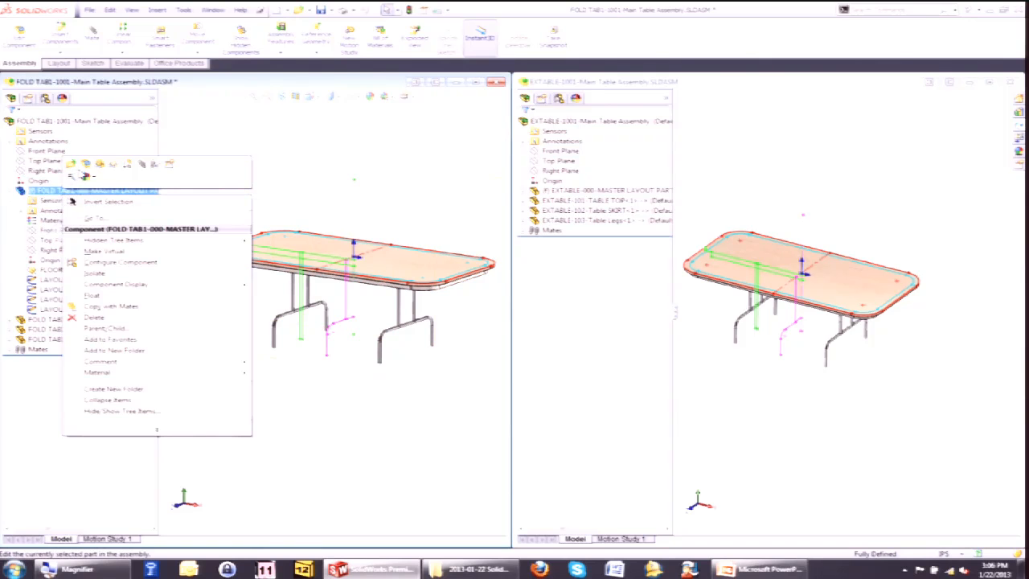
pyautogui.click(87, 171)
pyautogui.click(60, 299)
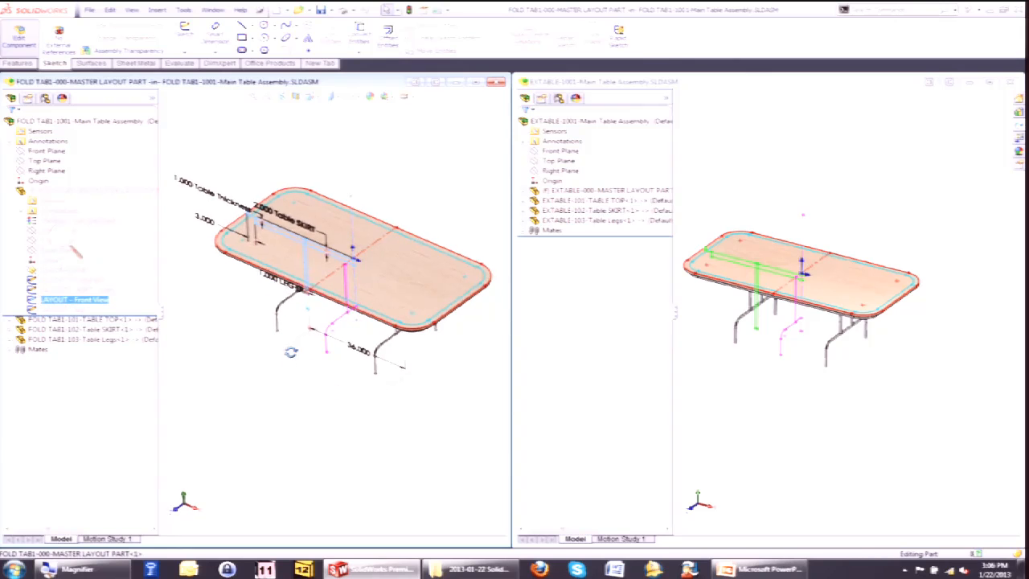
pyautogui.moveTo(292, 349); pyautogui.dragTo(275, 319, button='middle')
pyautogui.write('2')
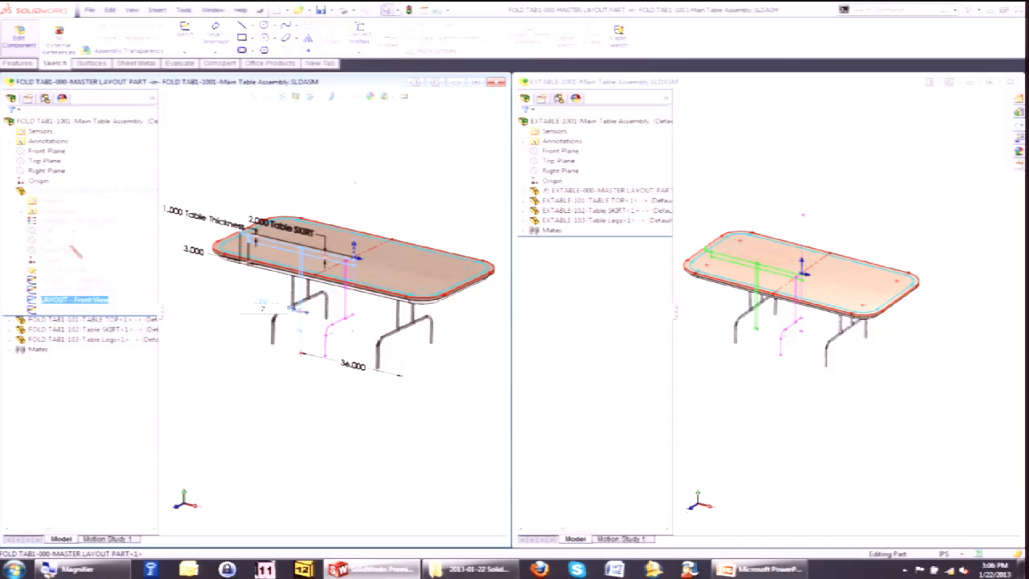
pyautogui.press('Return')
pyautogui.click(343, 365)
pyautogui.write('40')
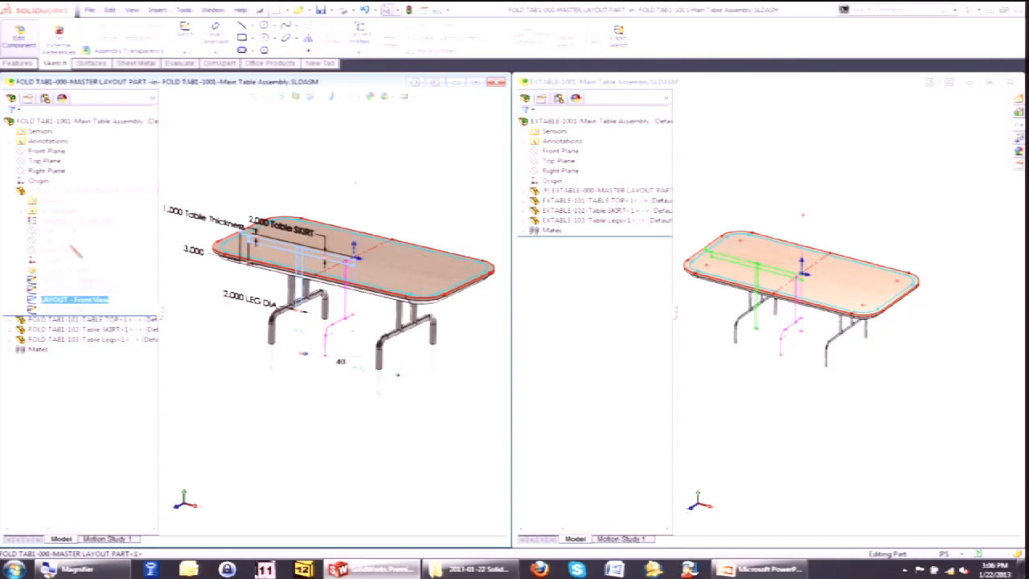
pyautogui.press('Return')
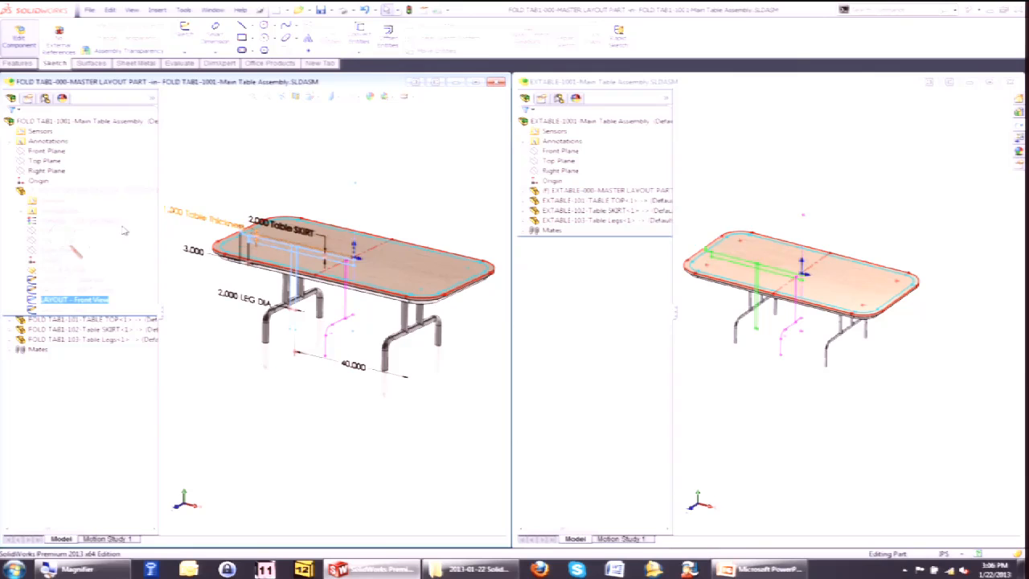
# Set the Table top layout sketch length dimension to 100 and return to editing the assembly.
pyautogui.click(61, 280)
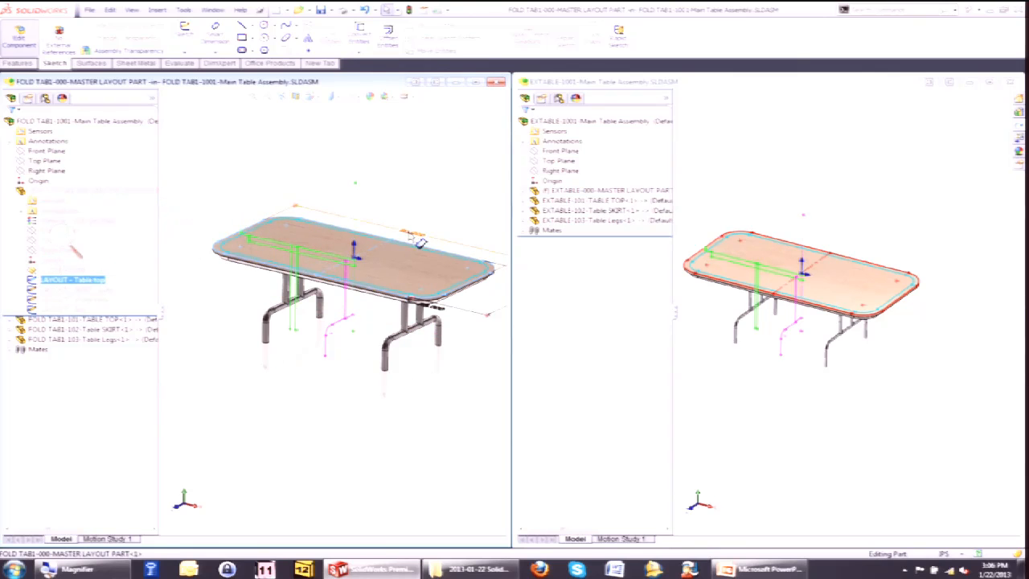
pyautogui.write('100')
pyautogui.press('Return')
pyautogui.click(486, 112)
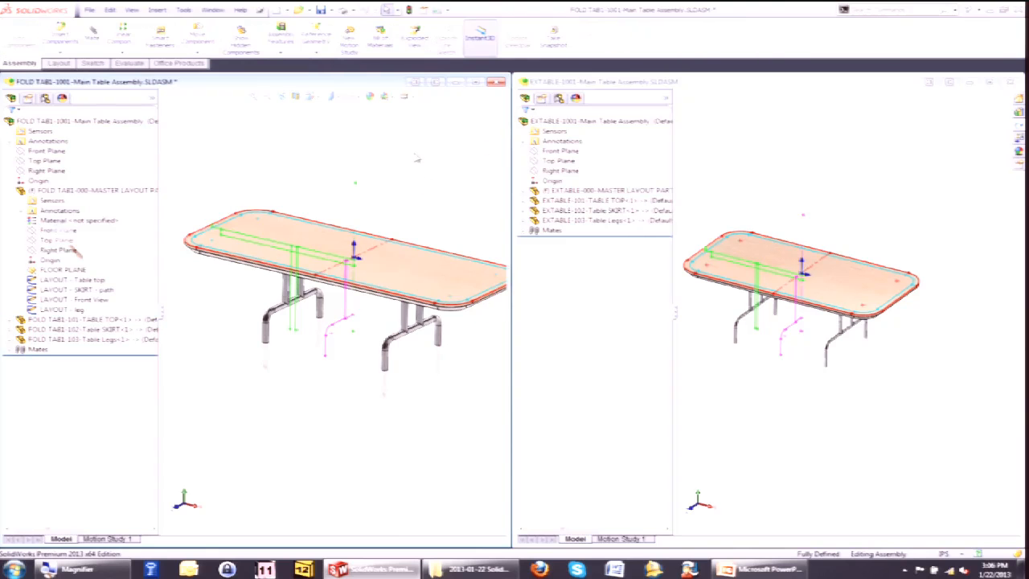
pyautogui.click(722, 308)
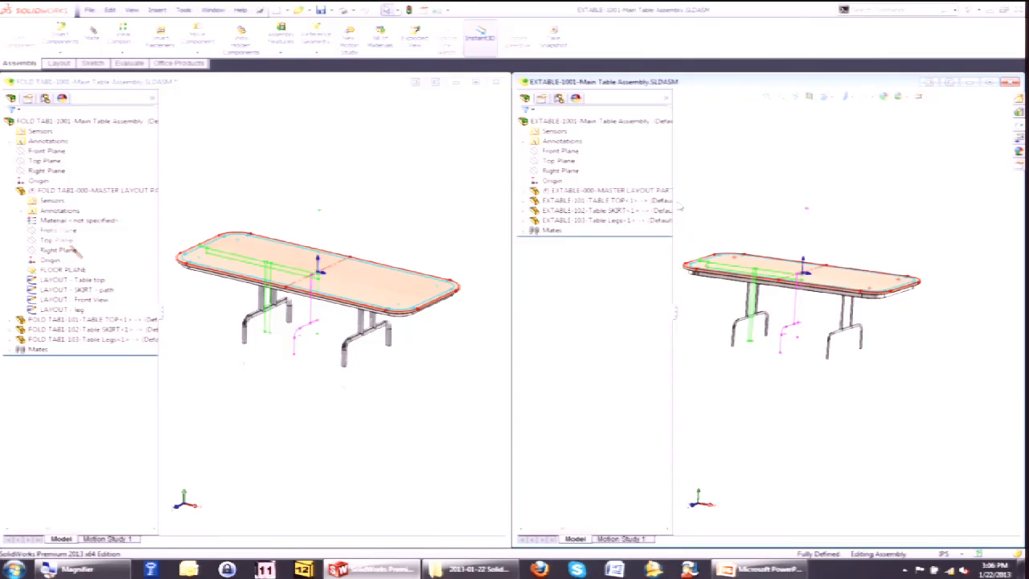
pyautogui.click(668, 211)
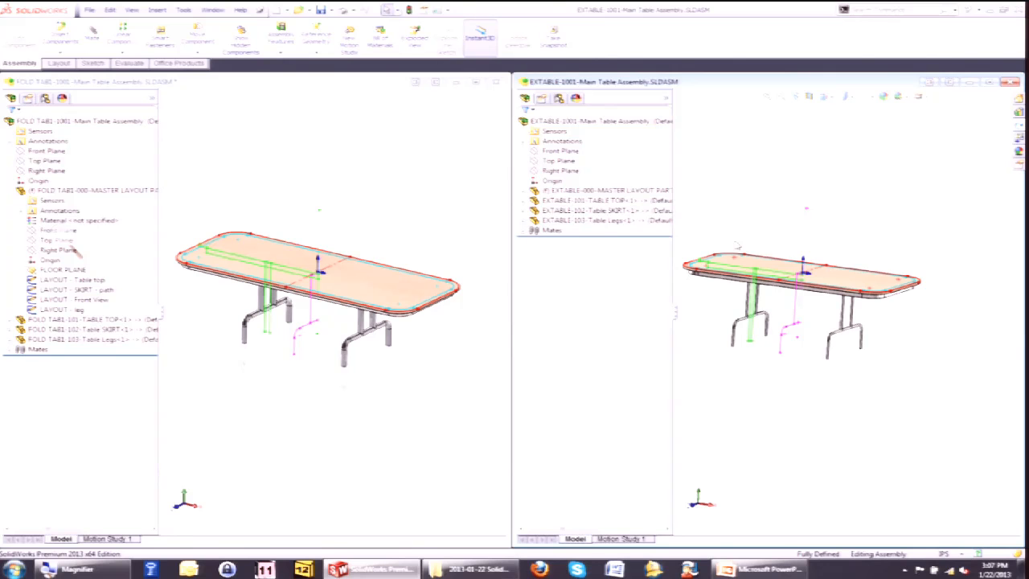
# Open the SWW2013-Lecture-FliptopStand.mp4 video from the Videos while walking in folder in Windows Explorer.
pyautogui.press('super+e')
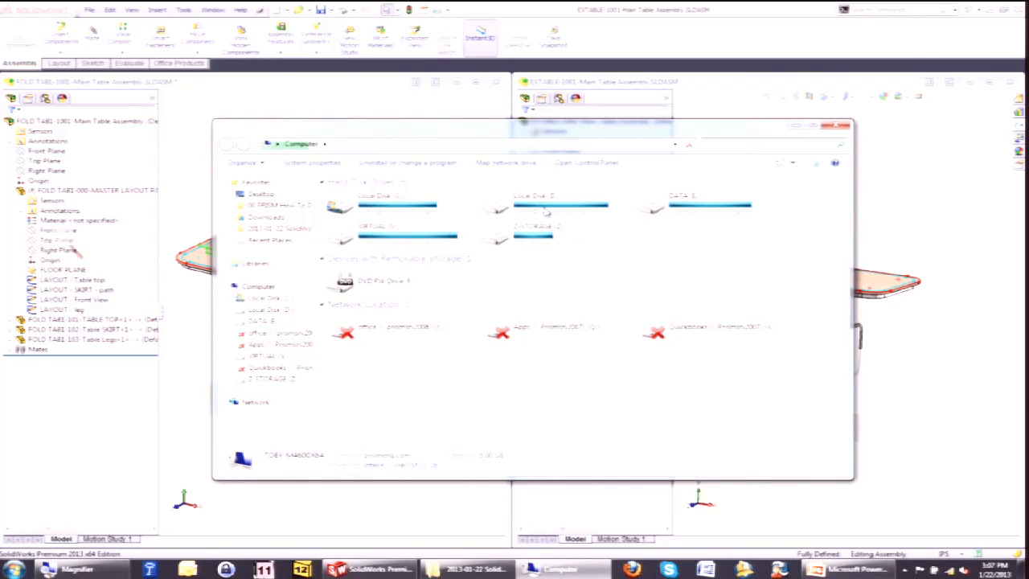
pyautogui.click(277, 228)
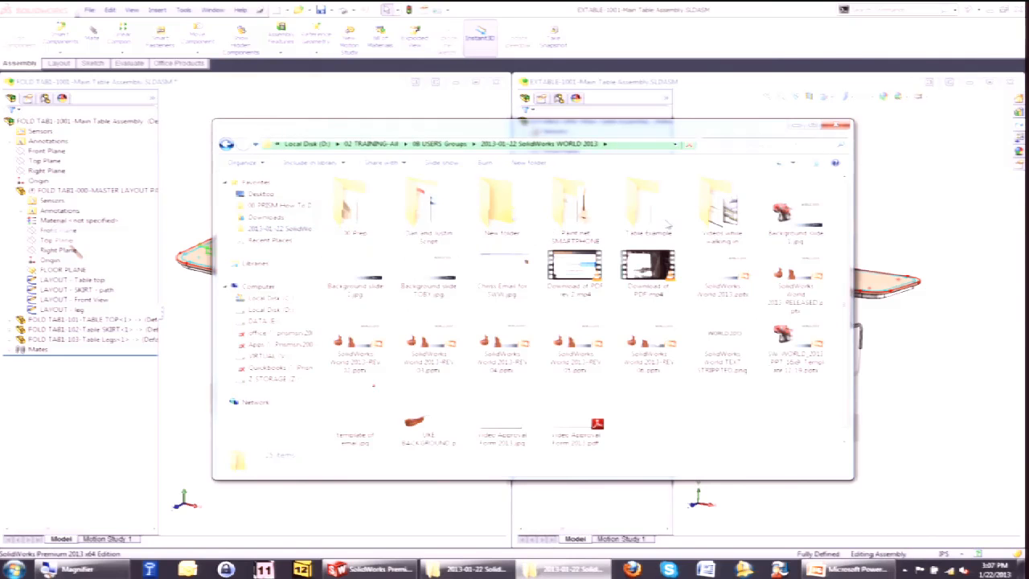
pyautogui.doubleClick(722, 213)
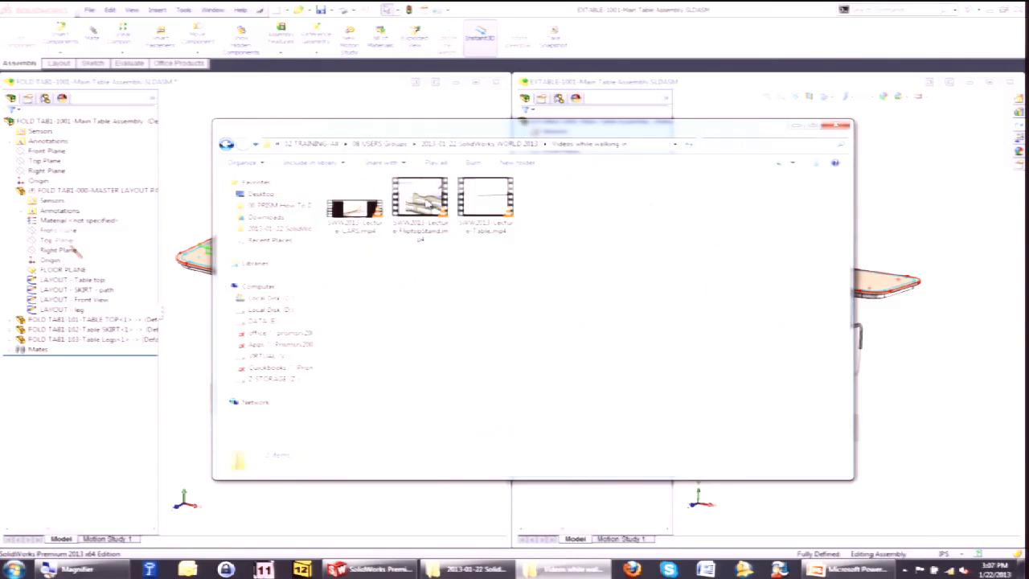
pyautogui.doubleClick(422, 199)
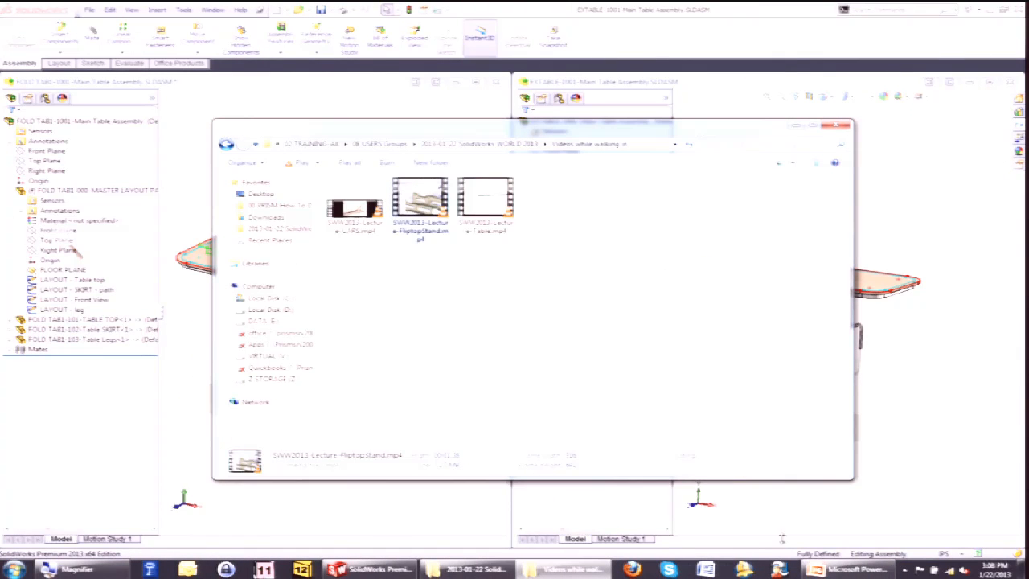
# Switch to PowerPoint and start the slide show from the current slide.
pyautogui.click(836, 569)
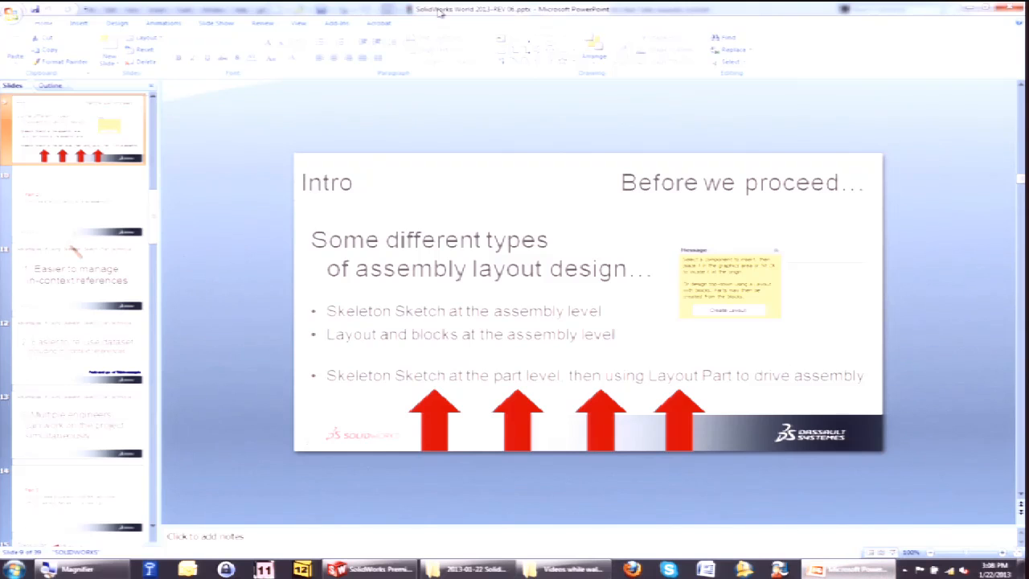
pyautogui.hotkey('shift', 'F5')
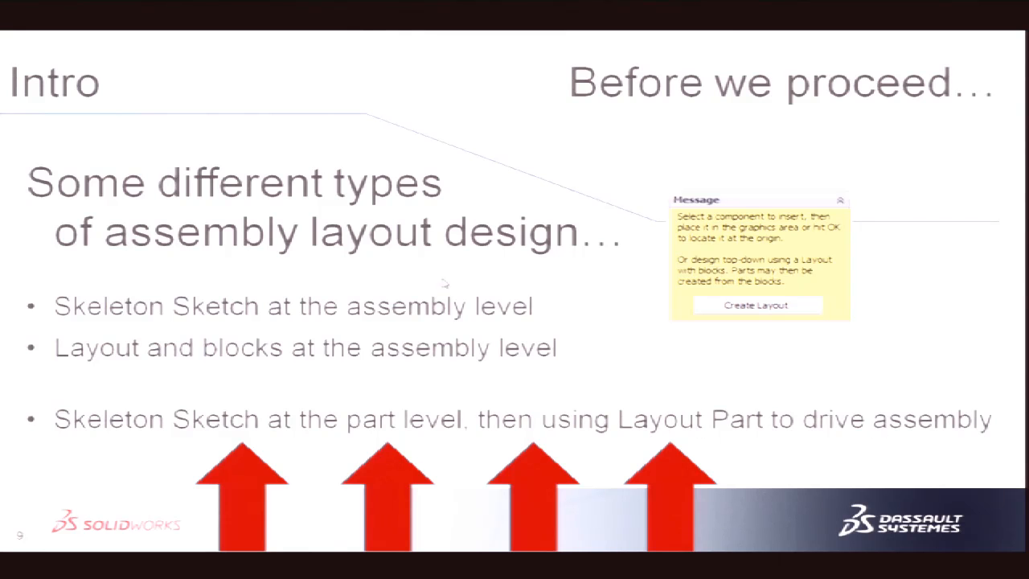
# Return to SolidWorks and hide the FOLD TAB1-000-MASTER LAYOUT PART component in the assembly.
pyautogui.press('super')
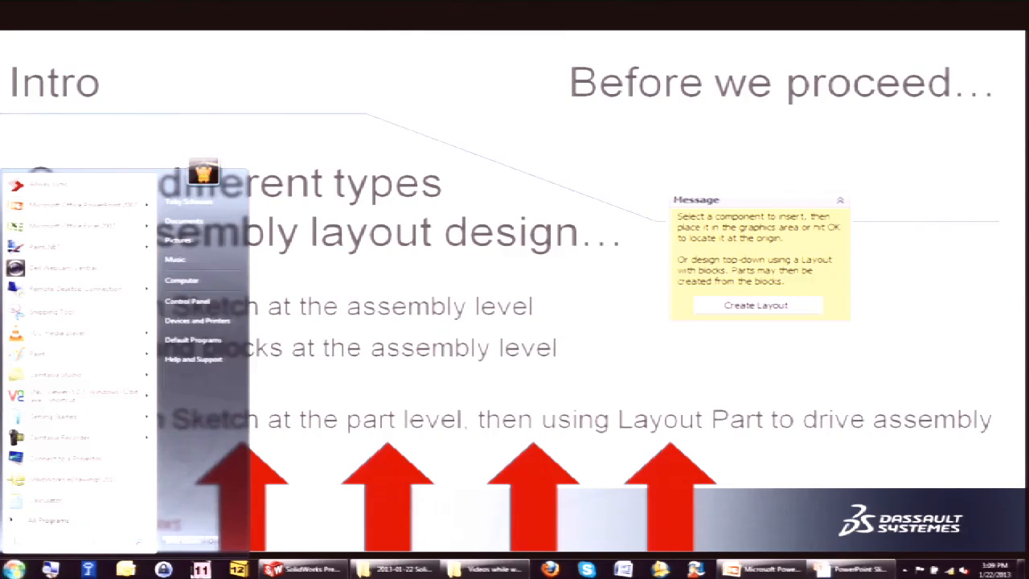
pyautogui.click(303, 569)
pyautogui.click(20, 191)
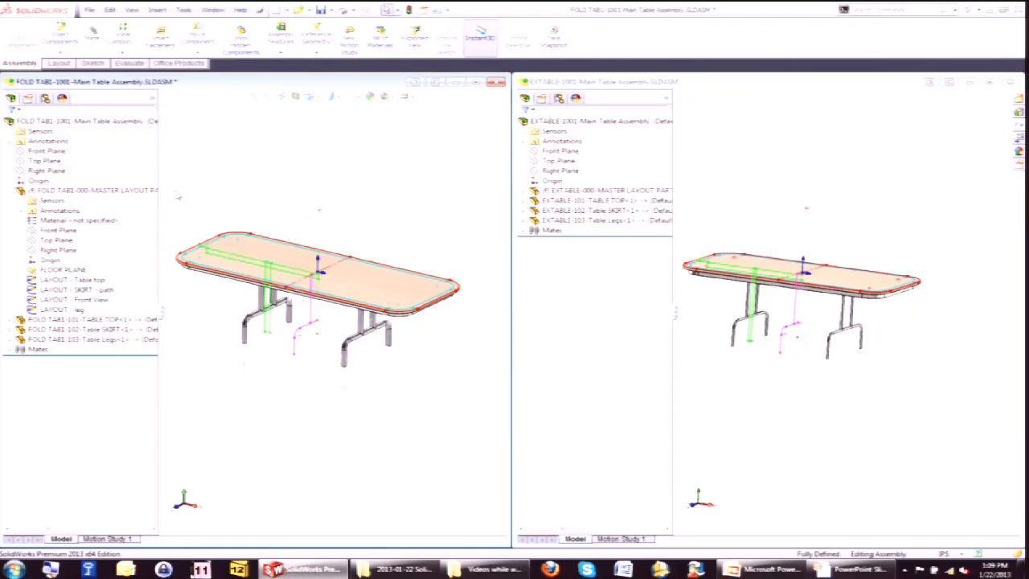
pyautogui.click(21, 191)
pyautogui.rightClick(97, 191)
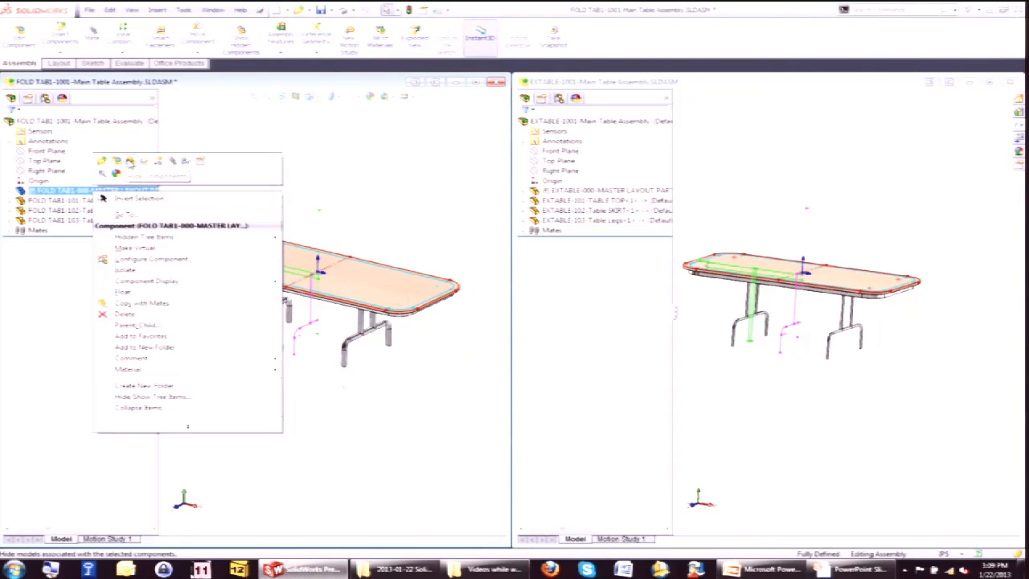
pyautogui.click(130, 163)
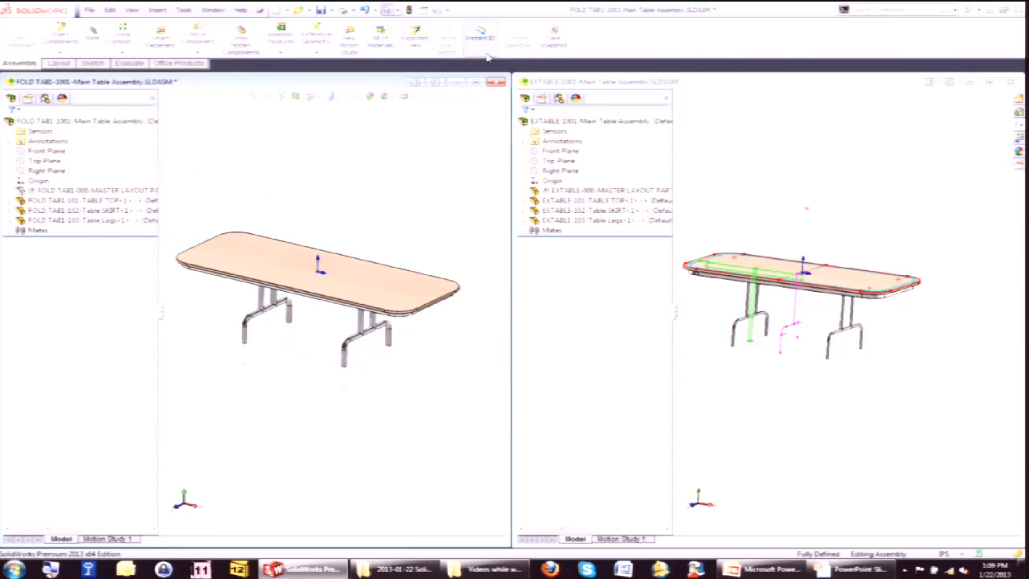
# Maximize the FOLD TAB1 assembly window and insert a top-level-only Bill of Materials into the assembly.
pyautogui.click(475, 82)
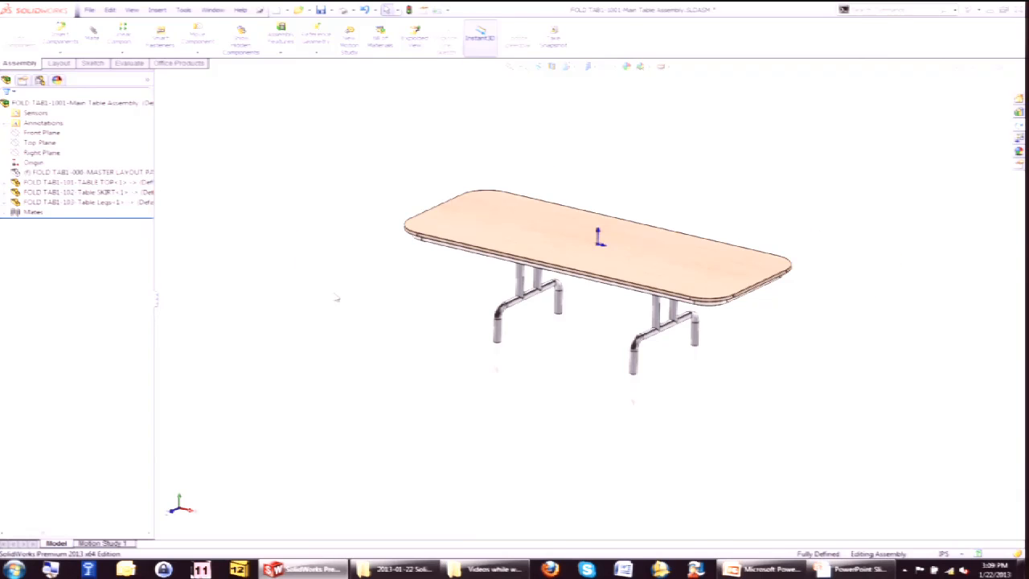
pyautogui.scroll(-3, 336, 298)
pyautogui.click(157, 10)
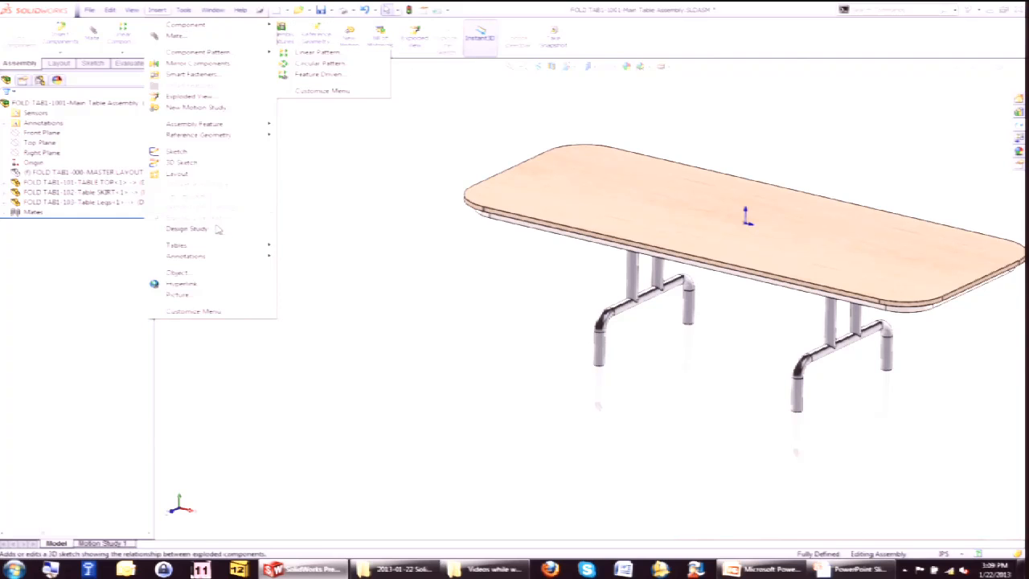
pyautogui.moveTo(218, 245)
pyautogui.click(325, 244)
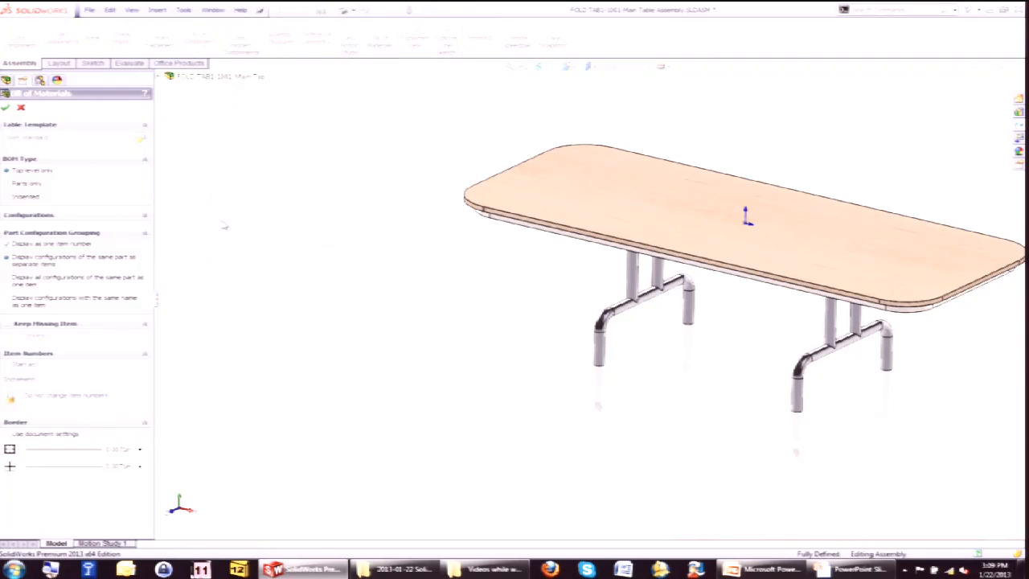
pyautogui.click(6, 107)
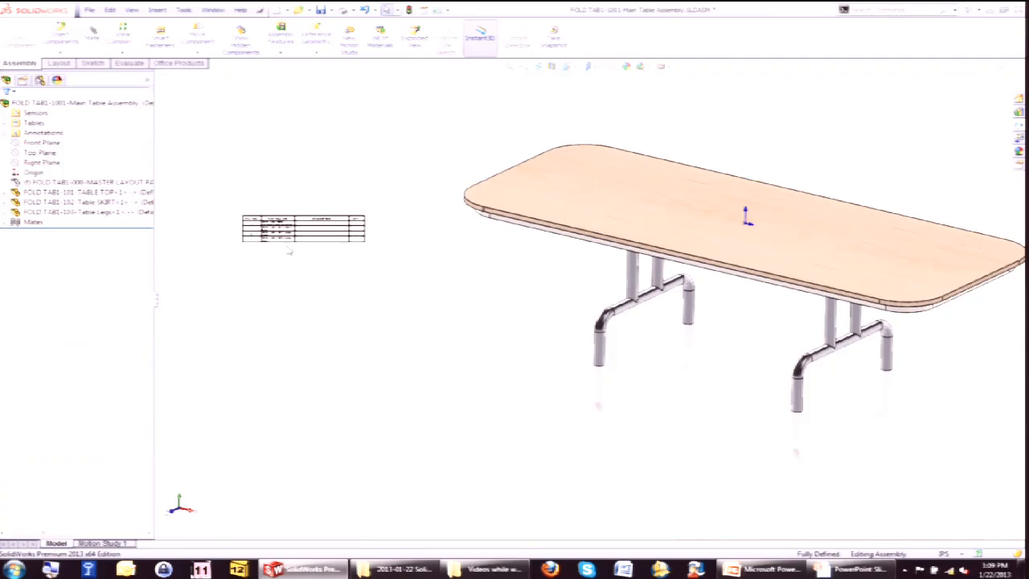
pyautogui.click(337, 240)
pyautogui.scroll(-5, 337, 240)
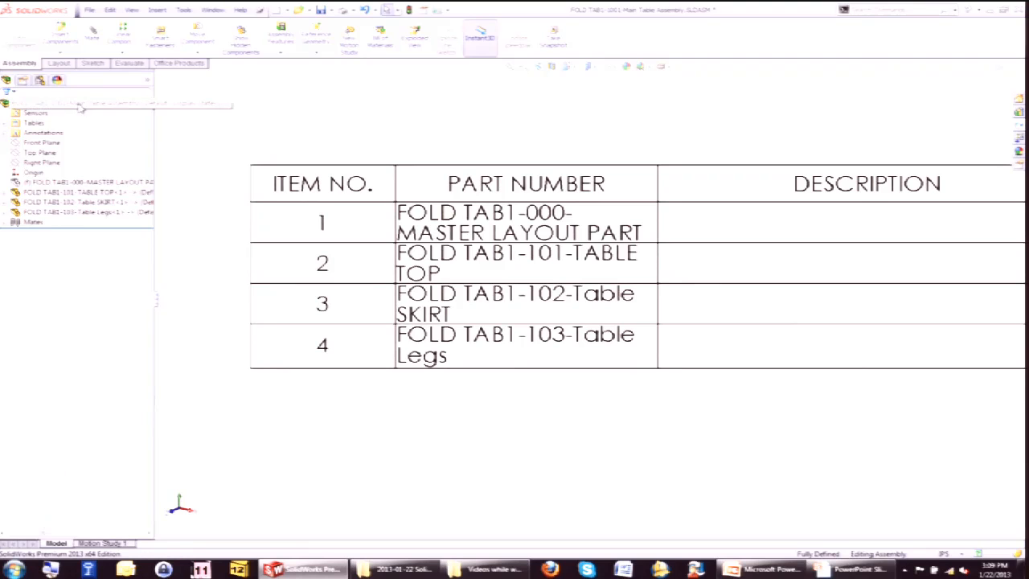
# Exclude the master layout part from the bill of materials through its component properties.
pyautogui.rightClick(80, 185)
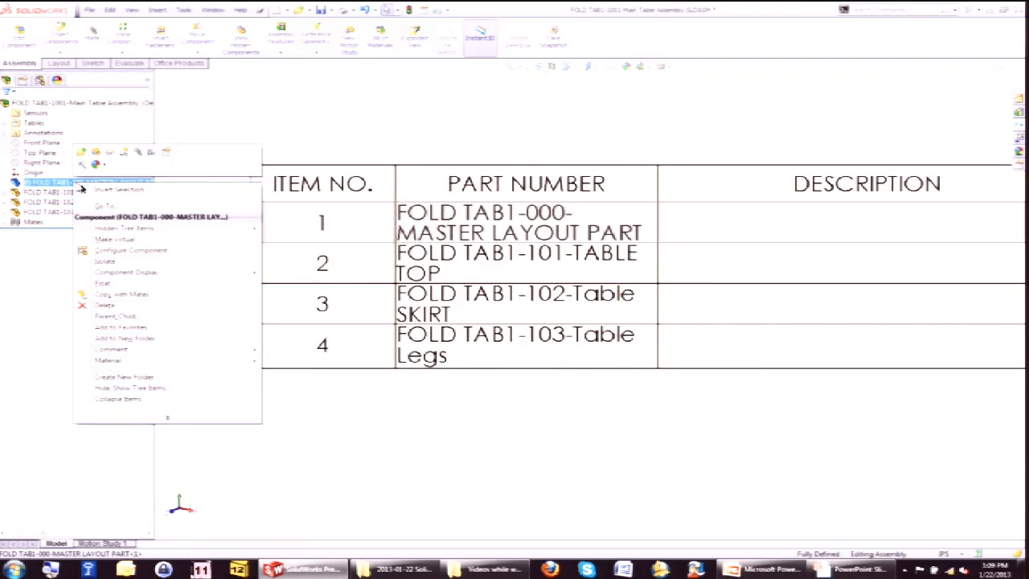
pyautogui.click(82, 185)
pyautogui.rightClick(86, 184)
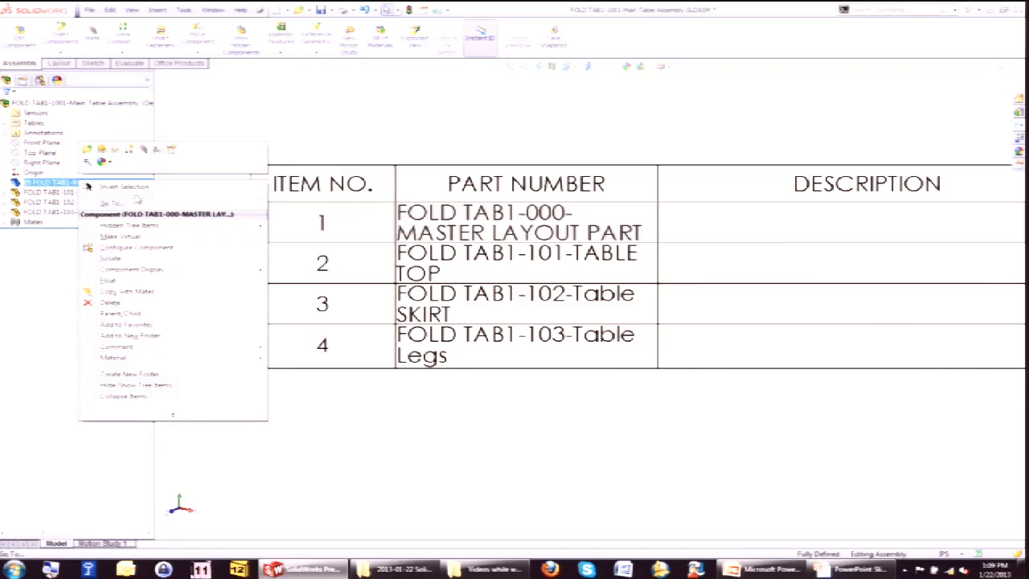
pyautogui.click(87, 186)
pyautogui.rightClick(63, 187)
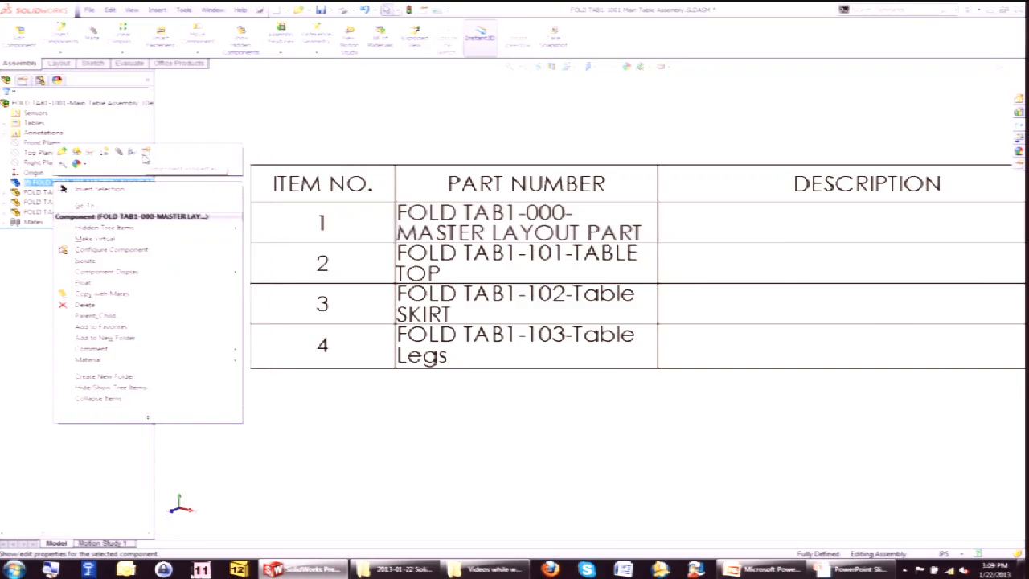
pyautogui.click(146, 155)
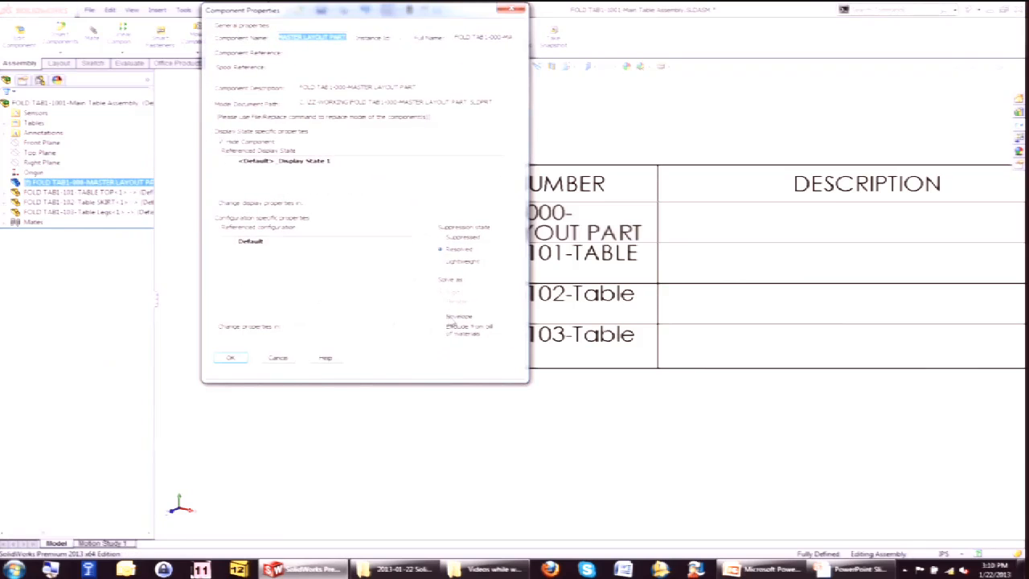
pyautogui.click(446, 329)
pyautogui.click(233, 359)
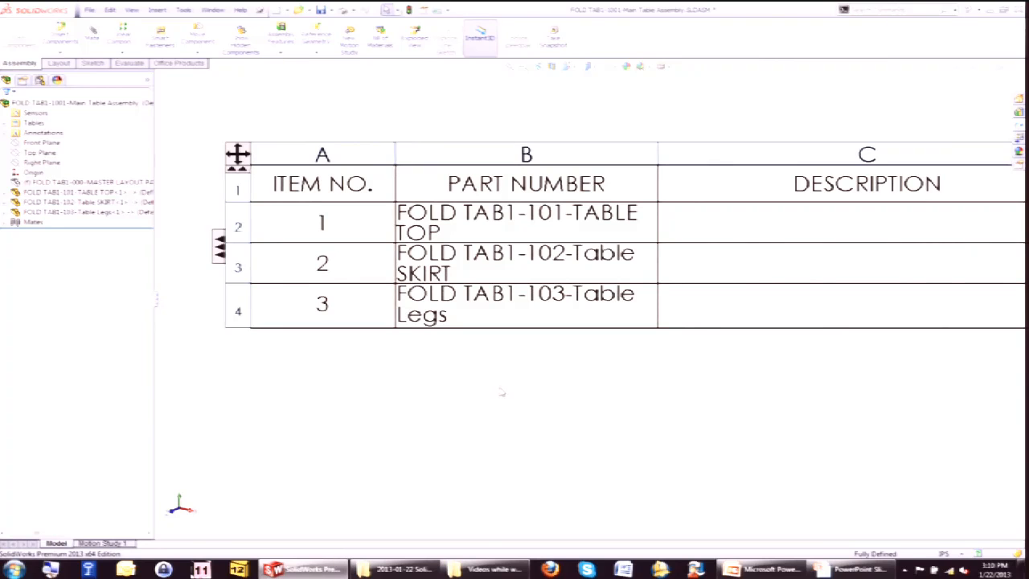
pyautogui.scroll(1, 386, 316)
pyautogui.scroll(-2, 231, 256)
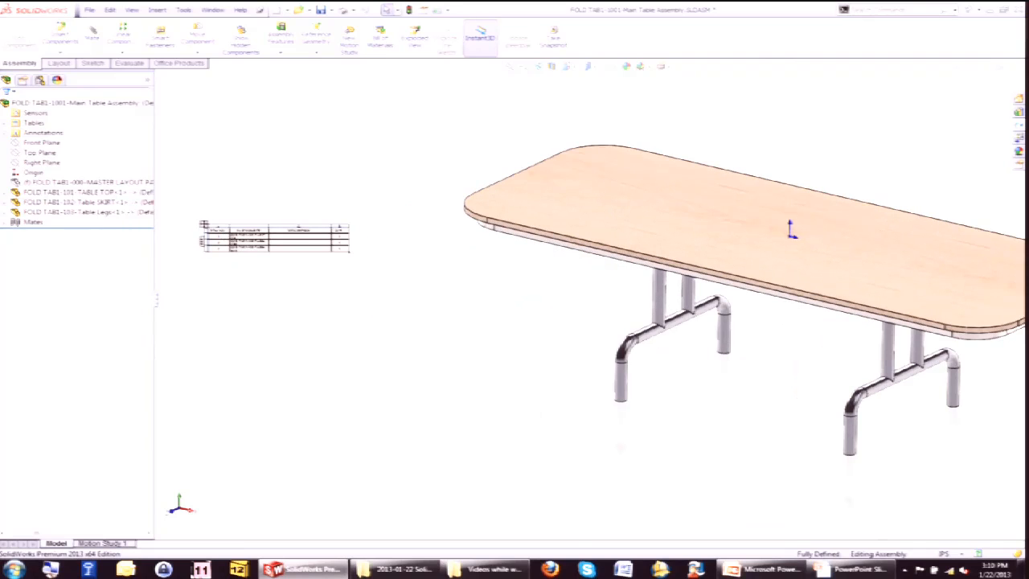
pyautogui.click(219, 237)
pyautogui.click(840, 570)
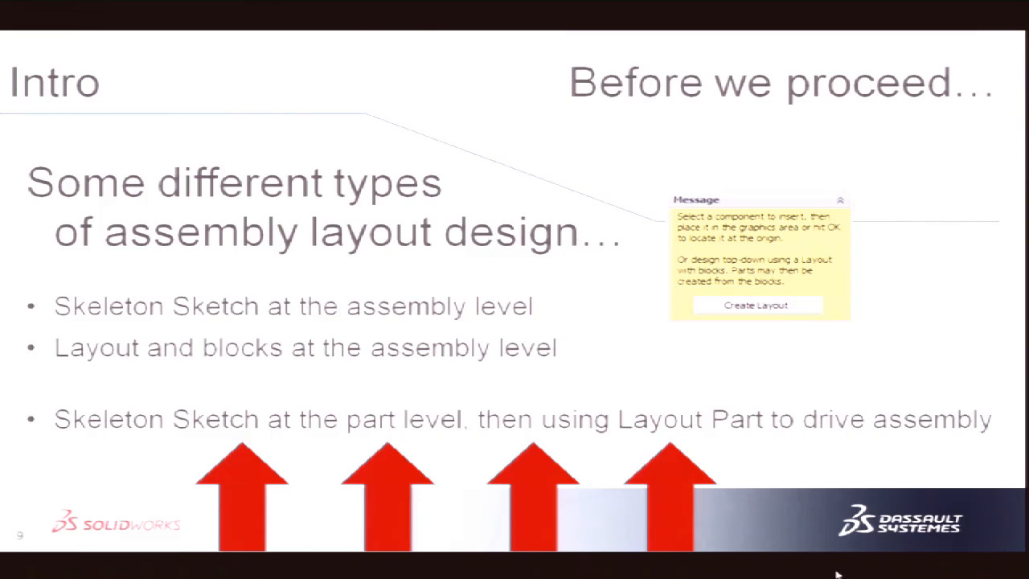
pyautogui.click(592, 137)
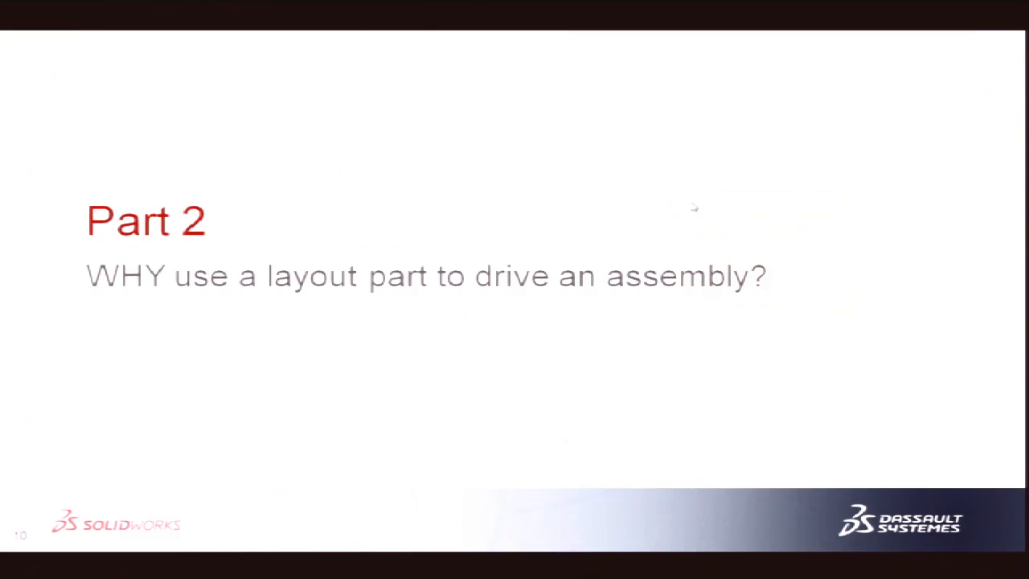
pyautogui.click(715, 161)
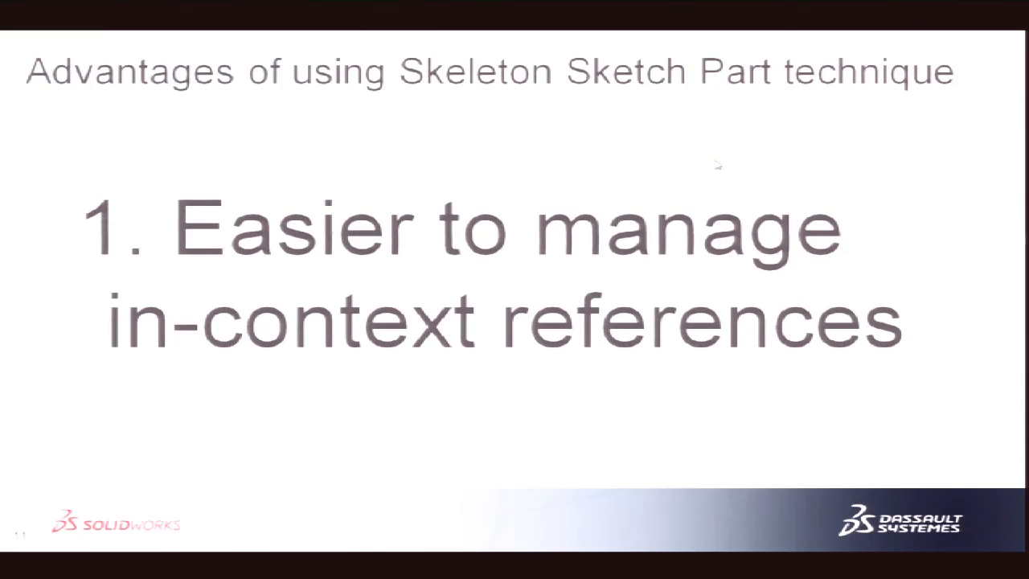
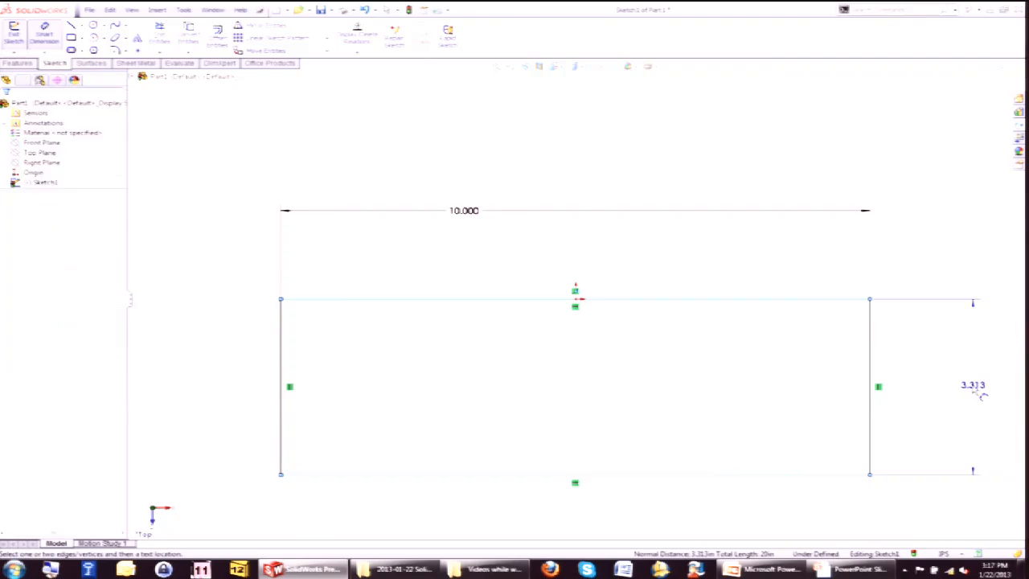
# Set the rectangle's height to 6 and fit the sketch to the view.
pyautogui.write('6')
pyautogui.press('Return')
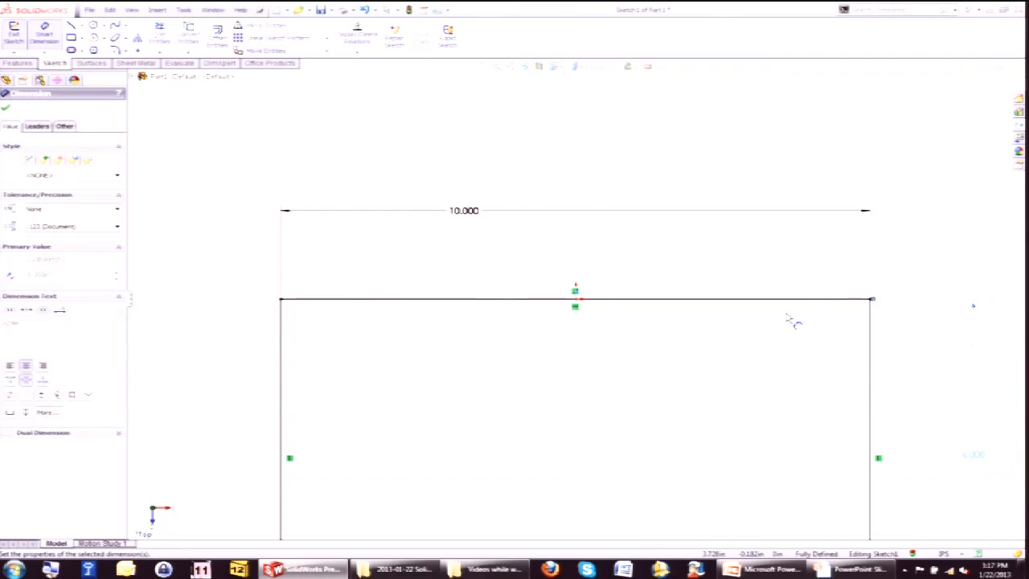
pyautogui.press('f')
# Fillet the rectangle's two bottom corners with a 1.000 radius and exit the sketch.
pyautogui.click(115, 50)
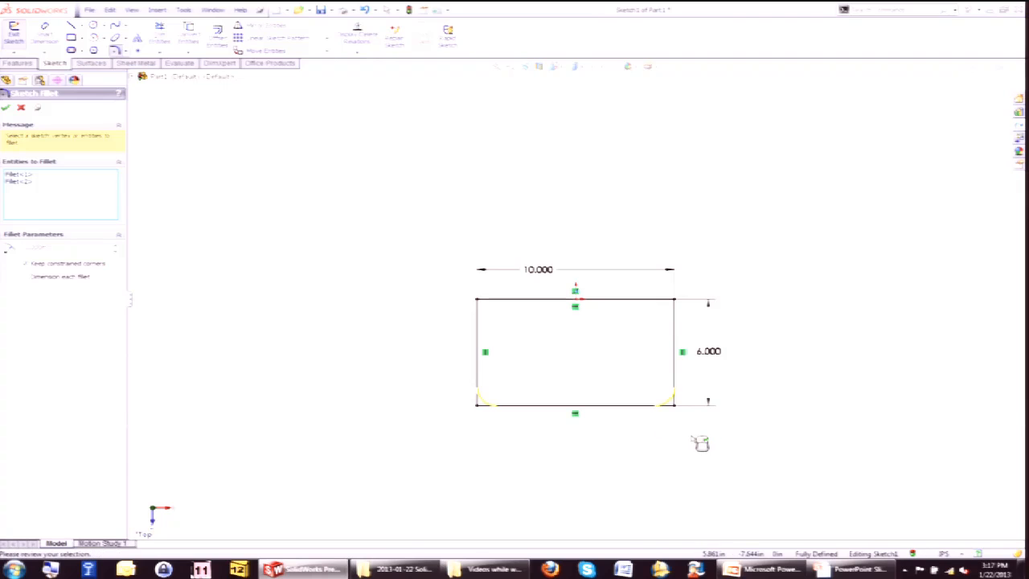
pyautogui.click(970, 84)
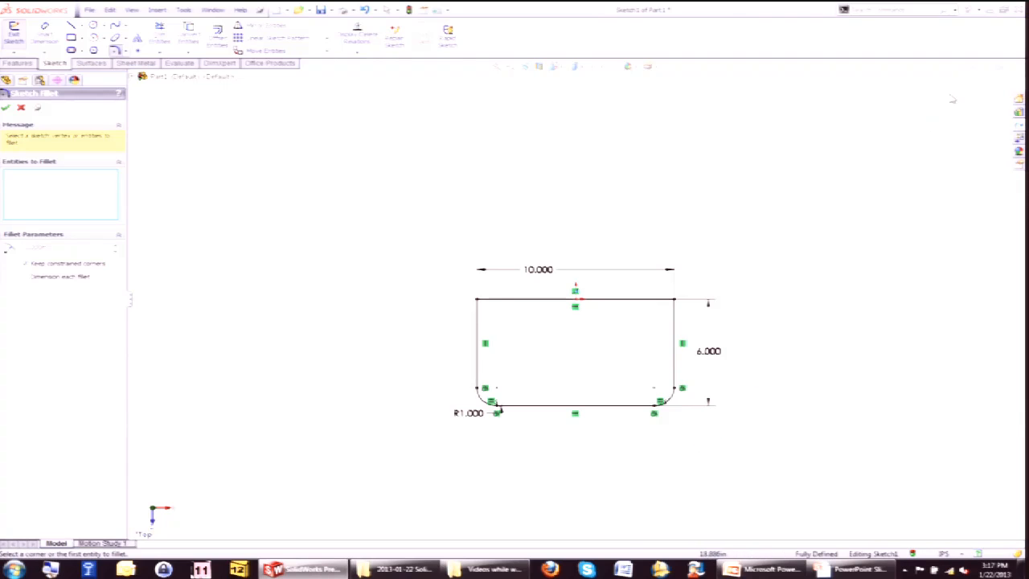
pyautogui.click(972, 83)
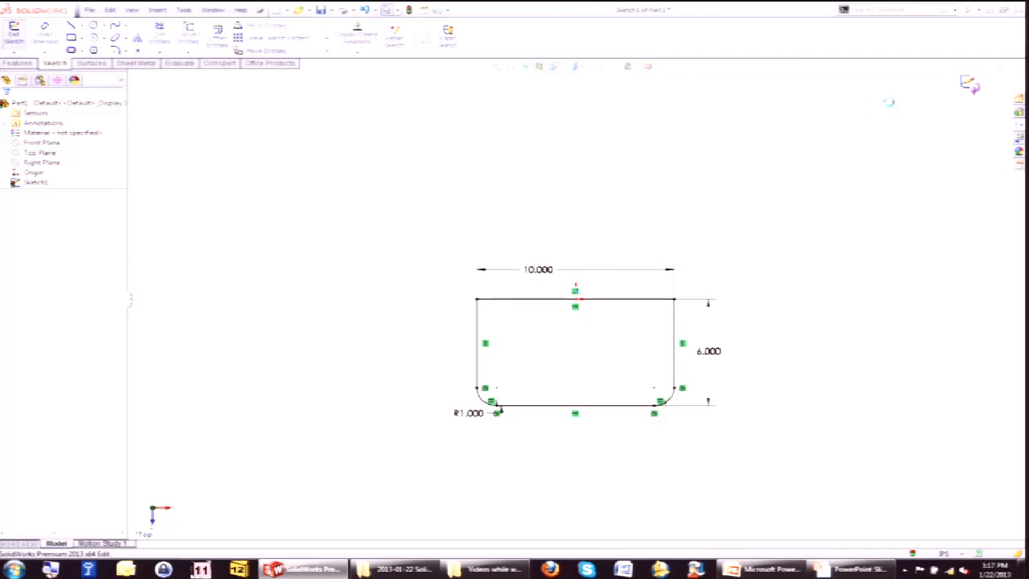
pyautogui.click(970, 82)
# Rename the sketch as TOP LAYOUT SKETCH.
pyautogui.click(36, 183)
pyautogui.write('F')
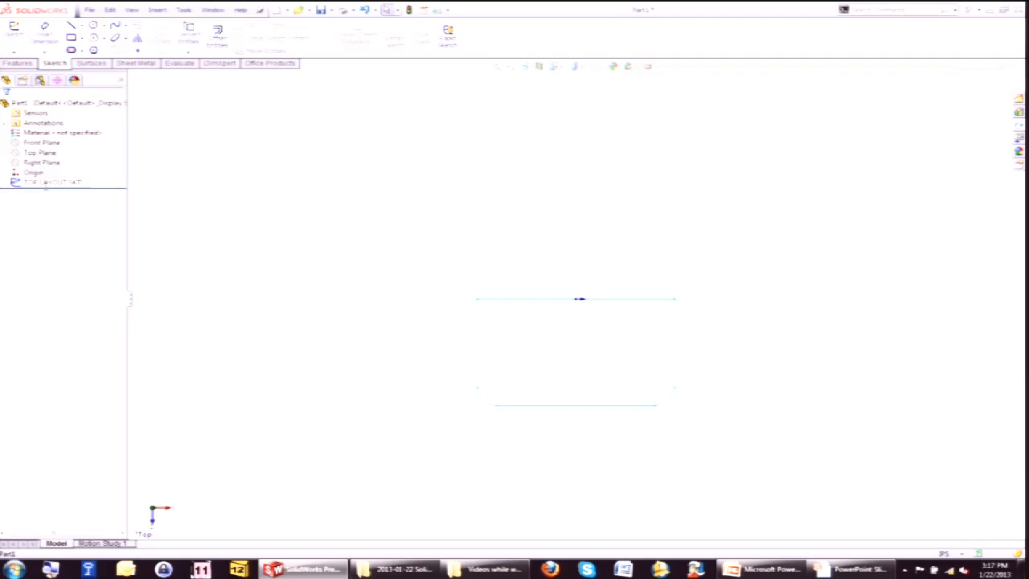
pyautogui.press('Return')
# Set the TOP LAYOUT SKETCH color to green.
pyautogui.click(270, 267)
pyautogui.moveTo(237, 373)
pyautogui.mouseDown(button='middle')
pyautogui.moveTo(241, 225)
pyautogui.moveTo(328, 296)
pyautogui.moveTo(291, 273)
pyautogui.mouseUp(button='middle')
pyautogui.rightClick(55, 181)
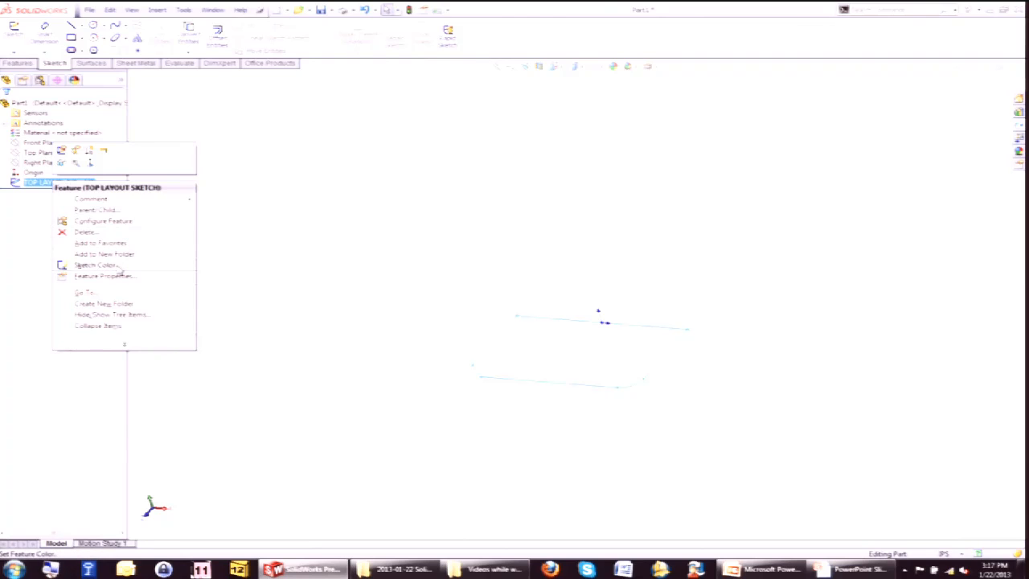
pyautogui.click(104, 266)
pyautogui.click(66, 277)
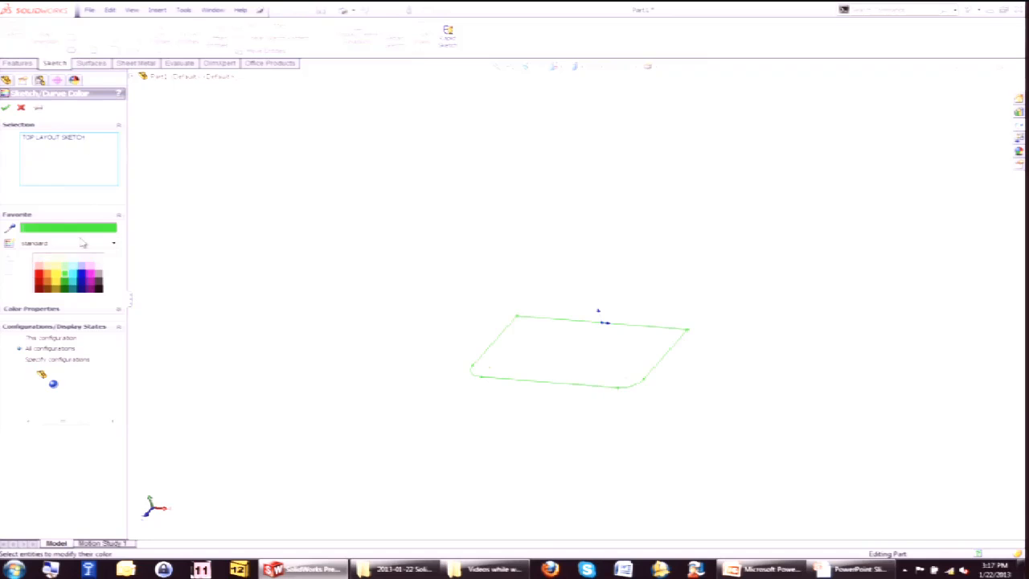
pyautogui.click(4, 107)
# Switch to isometric view and save the part as SWW2013-BOX-001 Layout part.
pyautogui.hotkey('ctrl', '7')
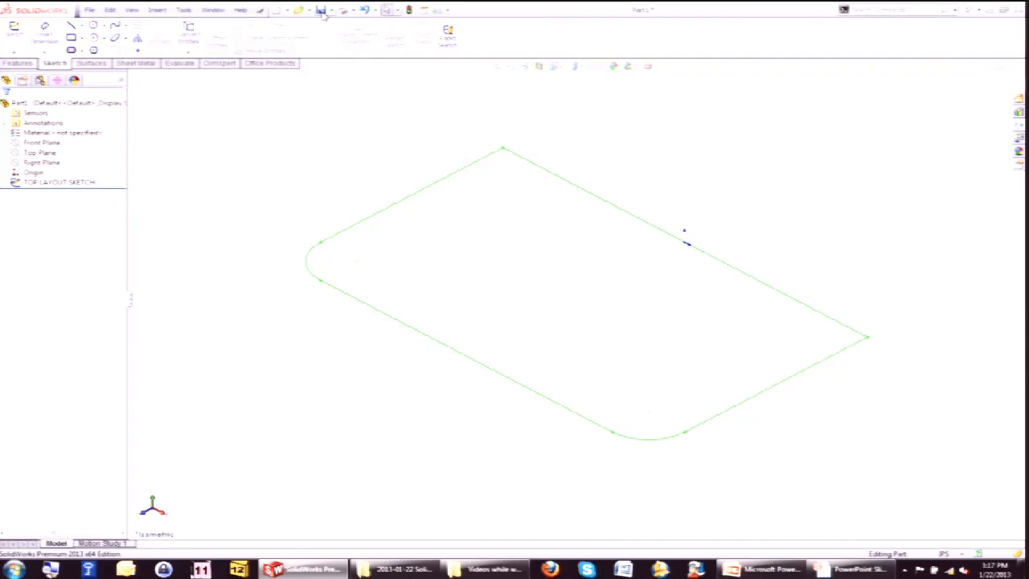
pyautogui.click(321, 10)
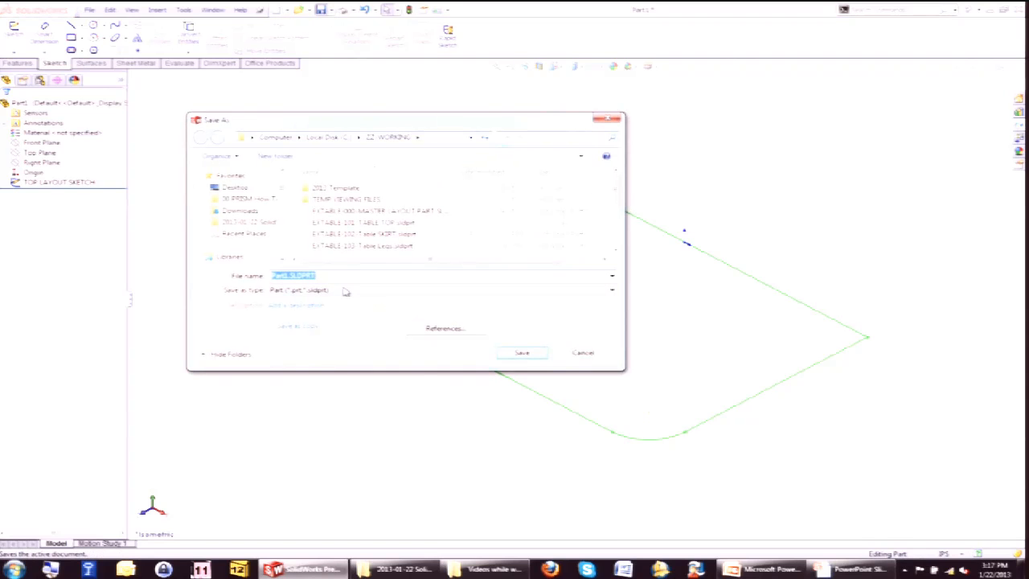
pyautogui.write('E')
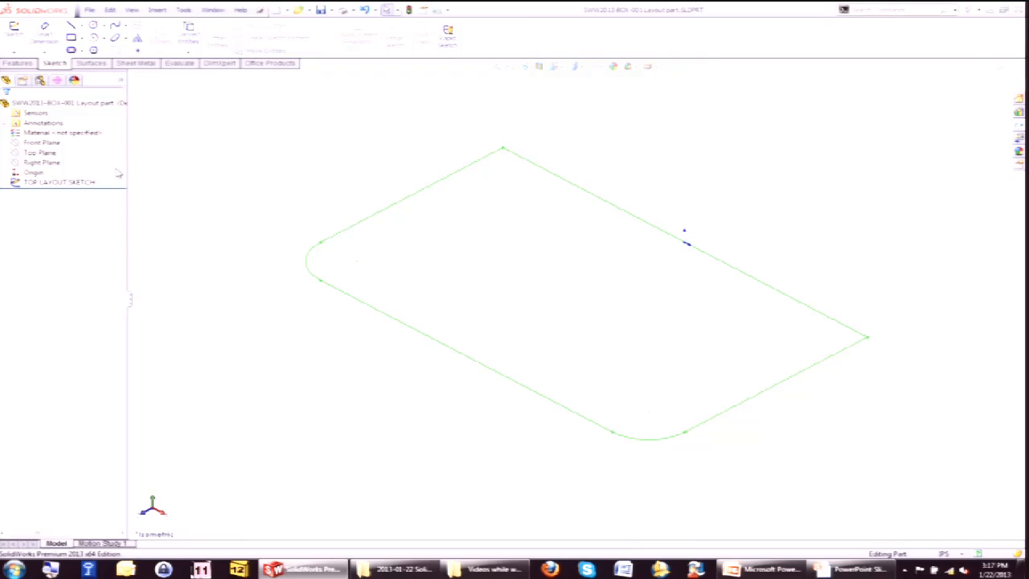
# Start a sketch on the Front Plane and draw an open three-line profile above the top layout sketch.
pyautogui.click(51, 144)
pyautogui.click(55, 132)
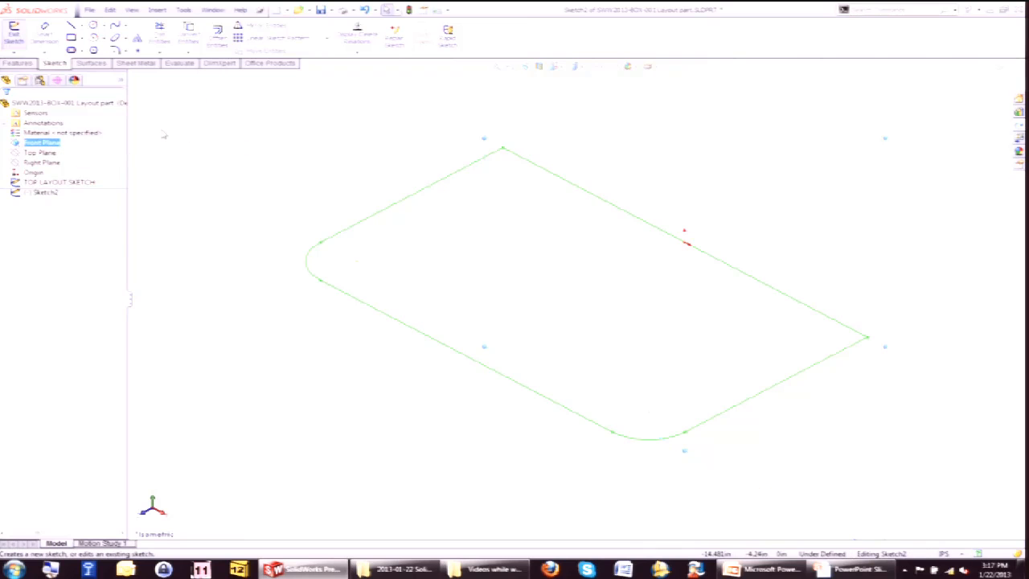
pyautogui.press('s')
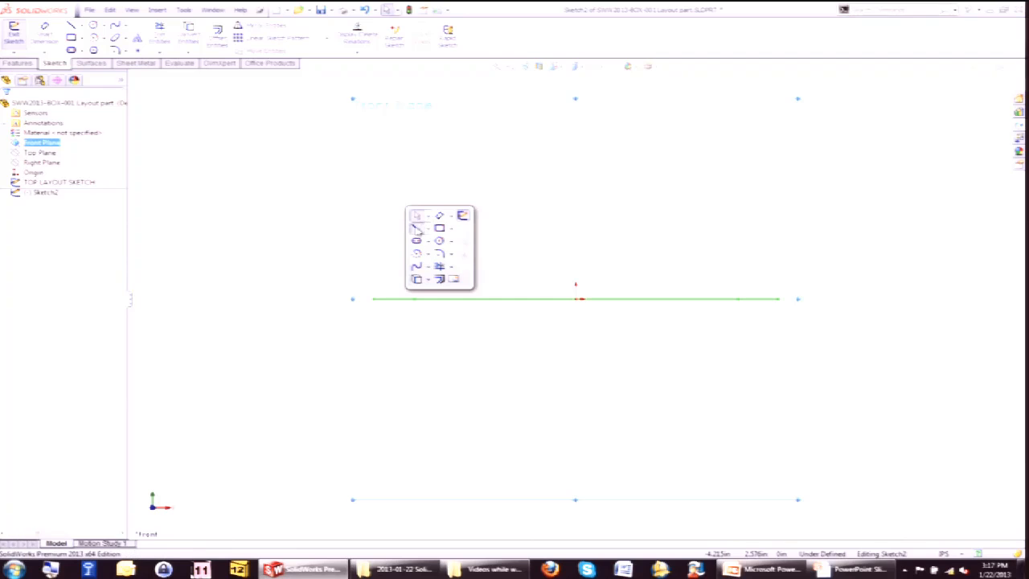
pyautogui.click(415, 259)
pyautogui.click(382, 182)
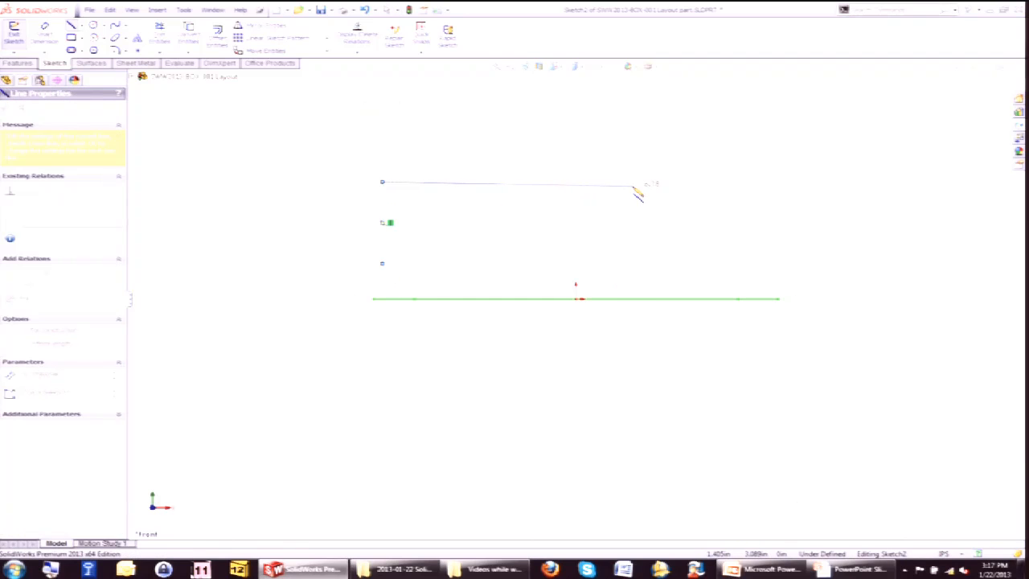
pyautogui.click(635, 182)
pyautogui.click(634, 236)
pyautogui.press('Escape')
# Make the profile's two bottom endpoints coincident with the top layout sketch's rear corner points.
pyautogui.moveTo(566, 255)
pyautogui.mouseDown(button='middle')
pyautogui.moveTo(544, 291)
pyautogui.moveTo(454, 237)
pyautogui.mouseUp(button='middle')
pyautogui.click(436, 226)
pyautogui.keyDown('ctrl'); pyautogui.click(428, 258); pyautogui.keyUp('ctrl')
pyautogui.click(461, 222)
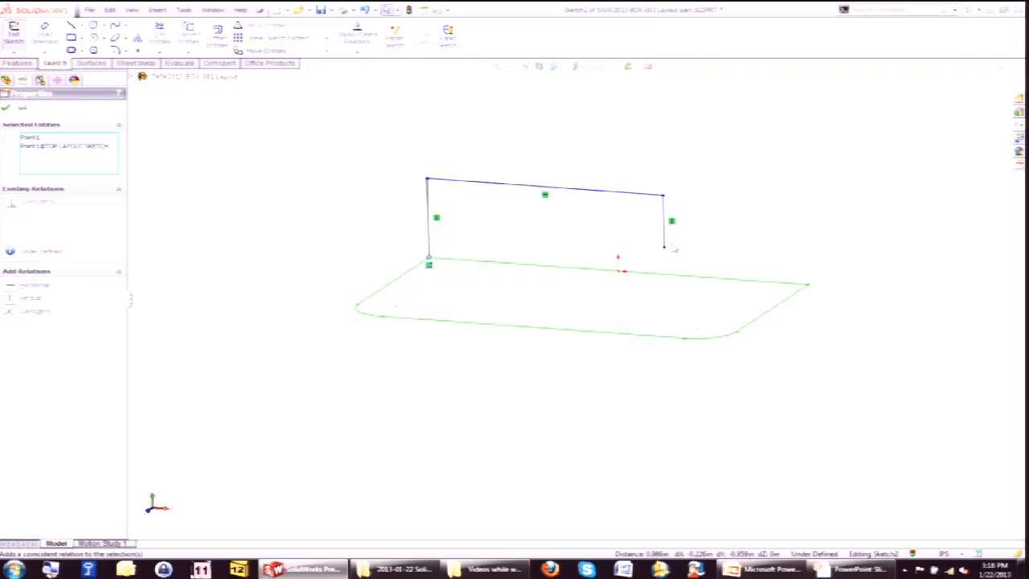
pyautogui.click(665, 249)
pyautogui.keyDown('ctrl'); pyautogui.click(808, 294); pyautogui.keyUp('ctrl')
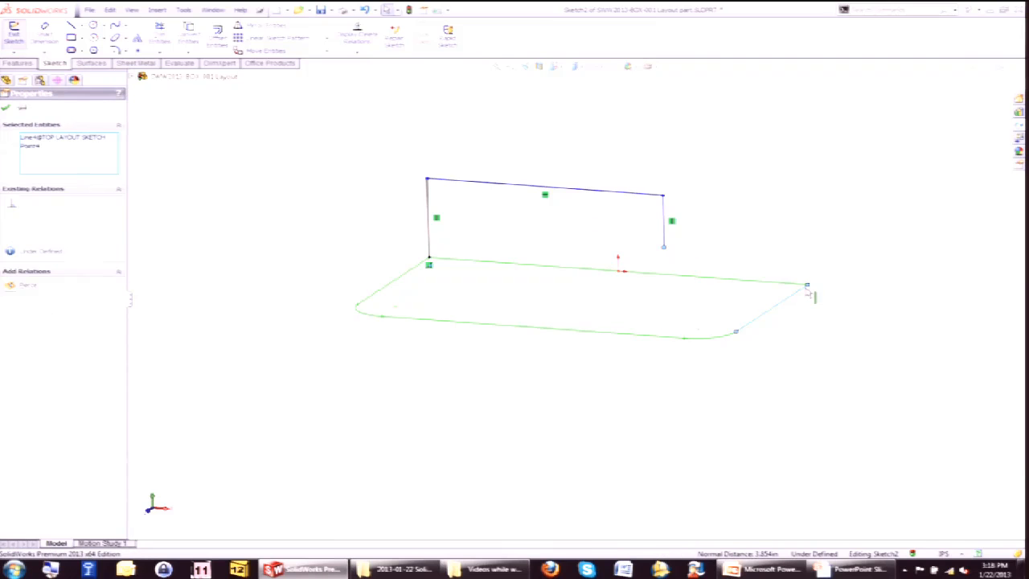
pyautogui.keyDown('ctrl'); pyautogui.click(802, 298); pyautogui.keyUp('ctrl')
pyautogui.keyDown('ctrl'); pyautogui.click(807, 284); pyautogui.keyUp('ctrl')
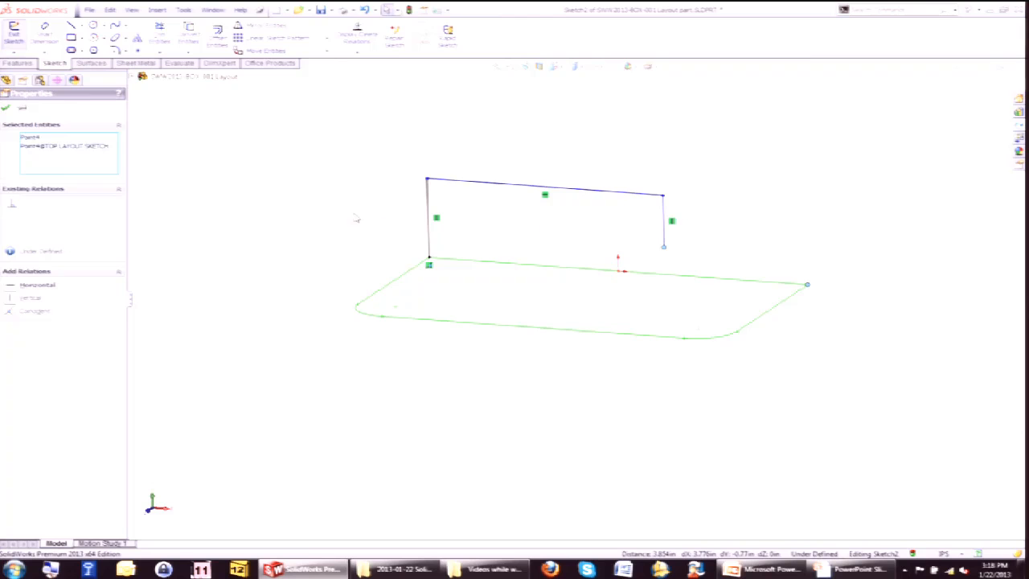
pyautogui.click(10, 311)
pyautogui.click(506, 111)
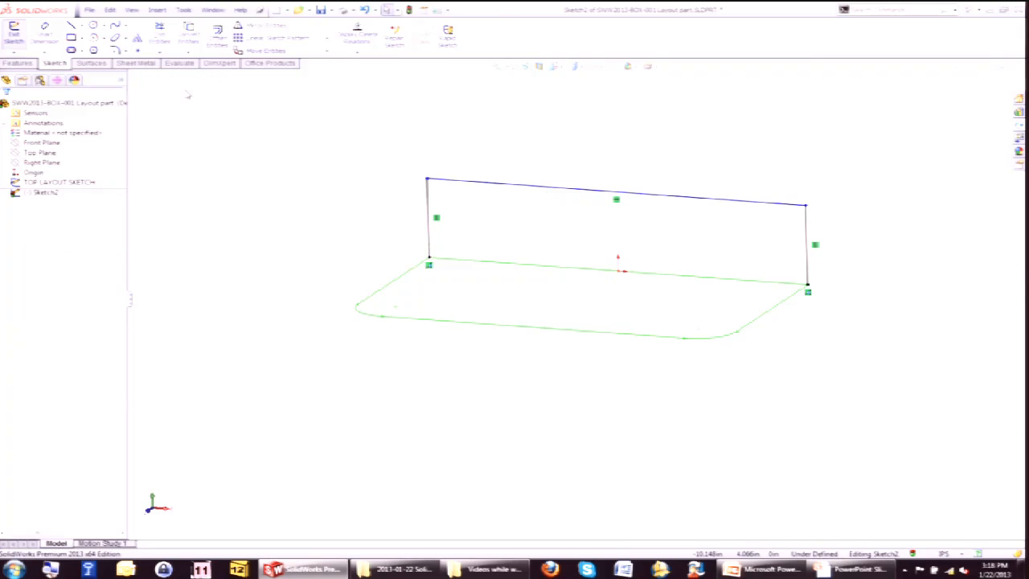
# Draw a second open line profile above the first and attach its end to the first profile's upper right corner.
pyautogui.click(70, 27)
pyautogui.click(427, 179)
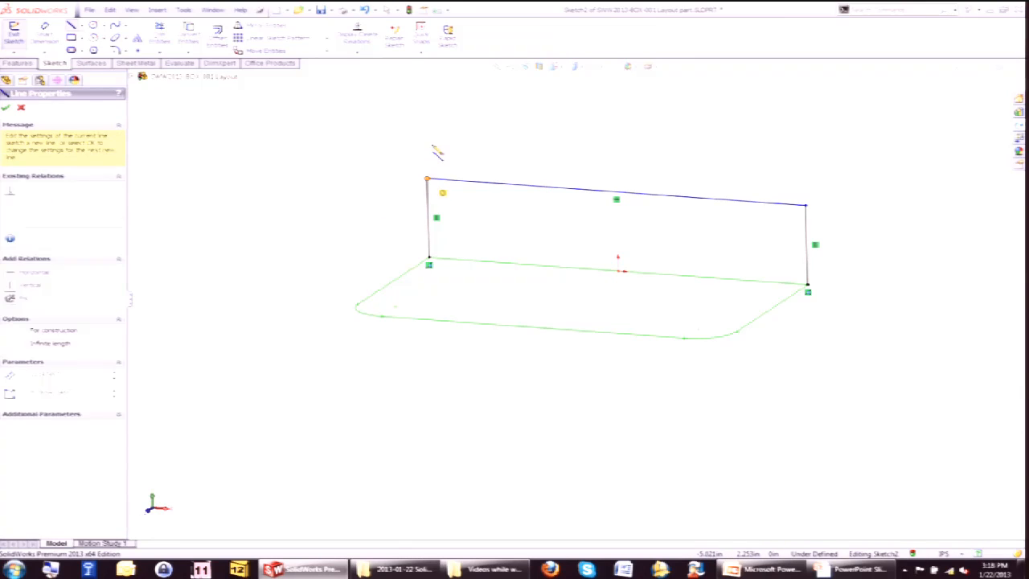
pyautogui.click(425, 135)
pyautogui.click(732, 157)
pyautogui.click(730, 184)
pyautogui.press('Escape')
pyautogui.moveTo(732, 185); pyautogui.dragTo(808, 207)
# Dimension the profile's left vertical line to a height of 6.
pyautogui.press('s')
pyautogui.click(541, 212)
pyautogui.click(522, 187)
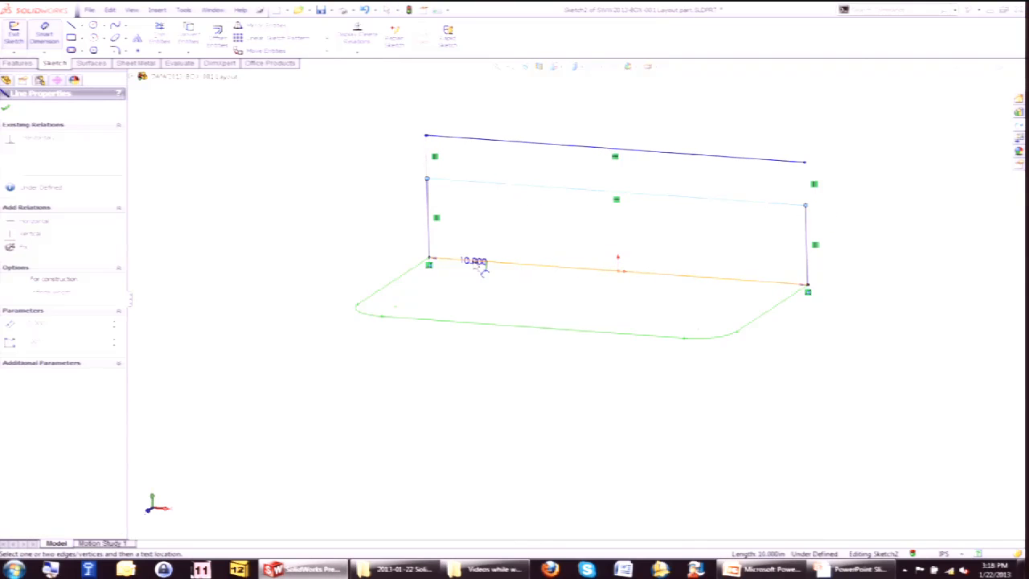
pyautogui.click(360, 222)
pyautogui.write('6')
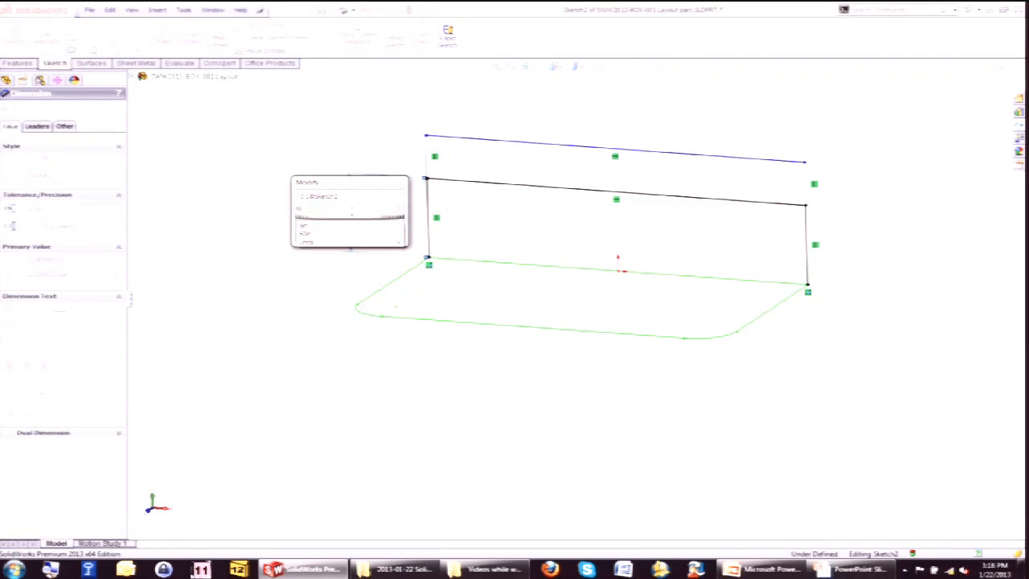
pyautogui.press('Return')
# Label the 6 dimension with the text BOX BOTTOM Height.
pyautogui.scroll(3, 478, 192)
pyautogui.press('Escape')
pyautogui.moveTo(546, 239); pyautogui.dragTo(553, 145)
pyautogui.click(455, 262)
pyautogui.click(475, 242)
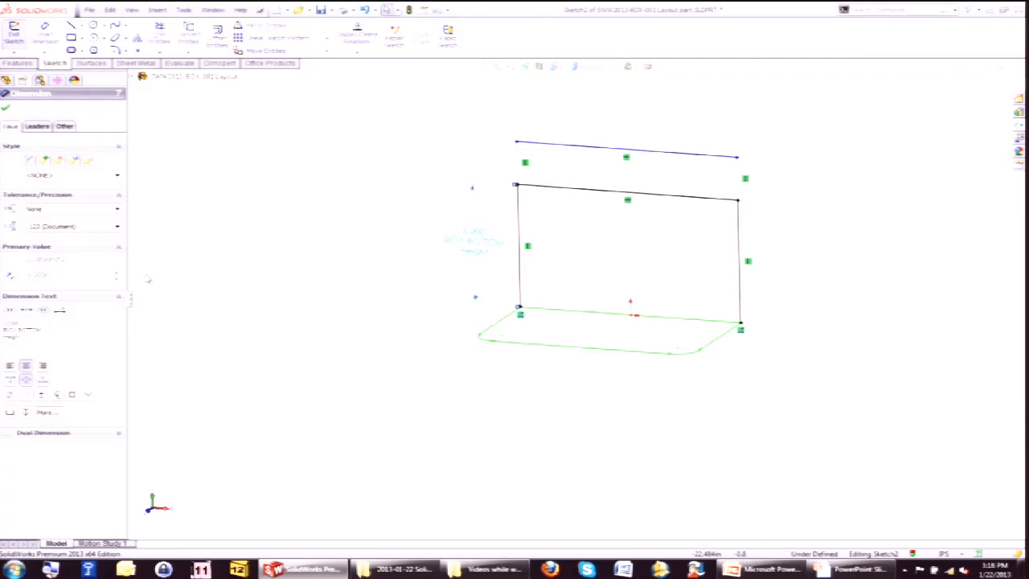
pyautogui.click(421, 140)
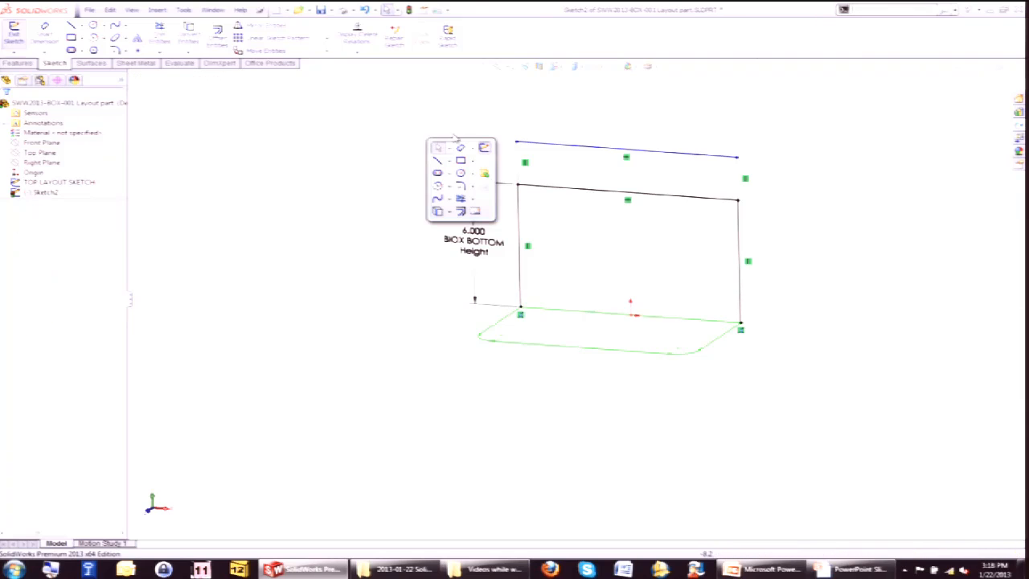
# Dimension the gap between the two horizontal top lines and exit the sketch.
pyautogui.click(563, 146)
pyautogui.click(561, 189)
pyautogui.click(450, 160)
pyautogui.press('Return')
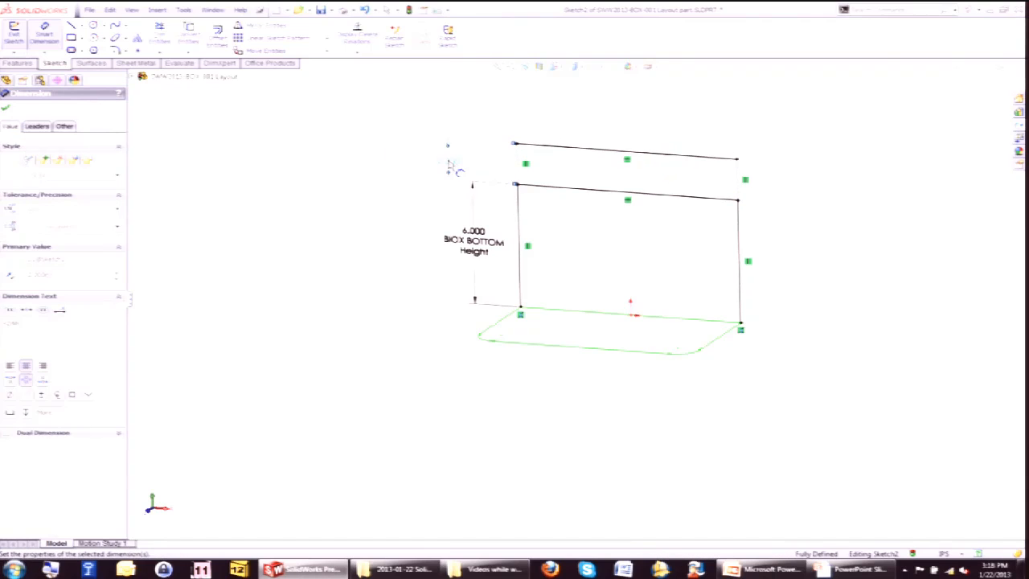
pyautogui.click(970, 87)
# Set the front-plane sketch's color to magenta.
pyautogui.rightClick(34, 193)
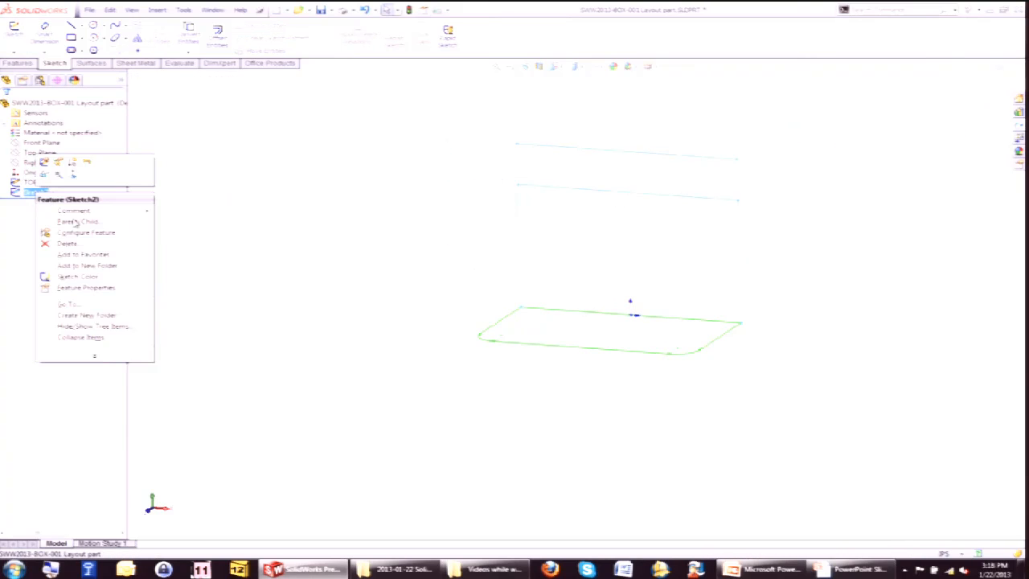
pyautogui.click(84, 278)
pyautogui.click(83, 279)
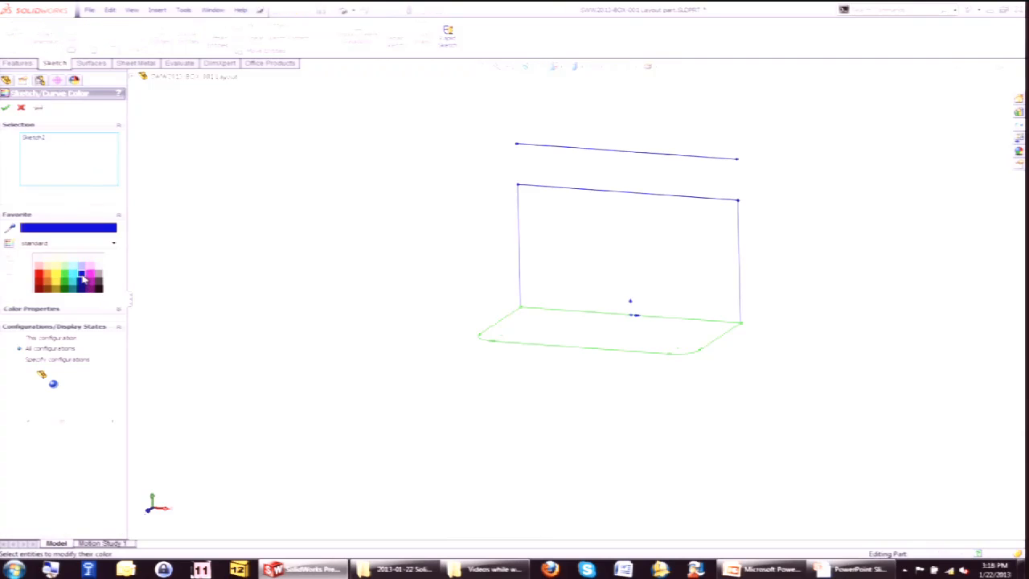
pyautogui.click(90, 276)
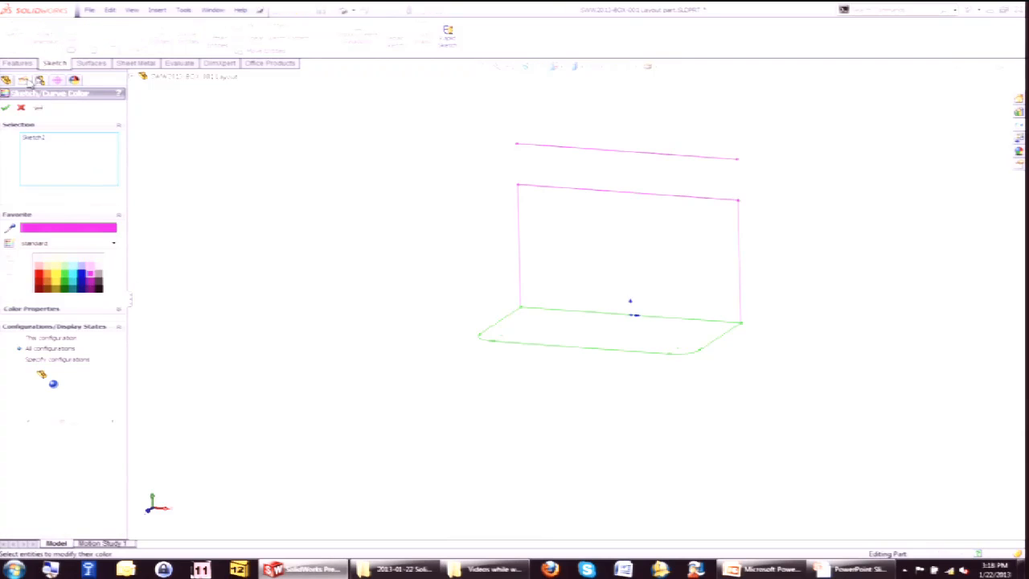
pyautogui.click(6, 107)
# Rename the front-plane sketch as REAR LAYOUT.
pyautogui.click(36, 193)
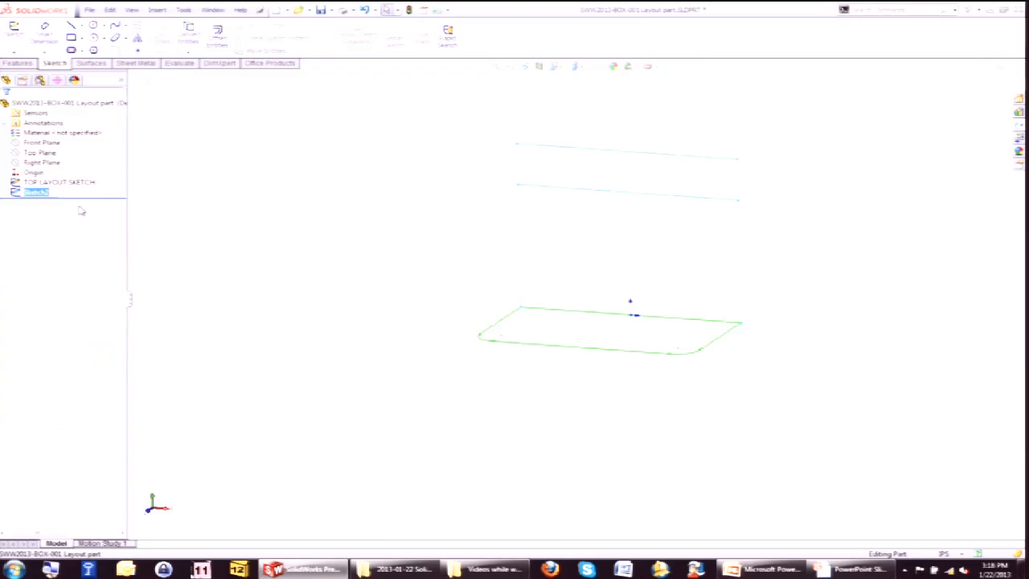
pyautogui.write('FE')
pyautogui.press('Return')
pyautogui.click(307, 188)
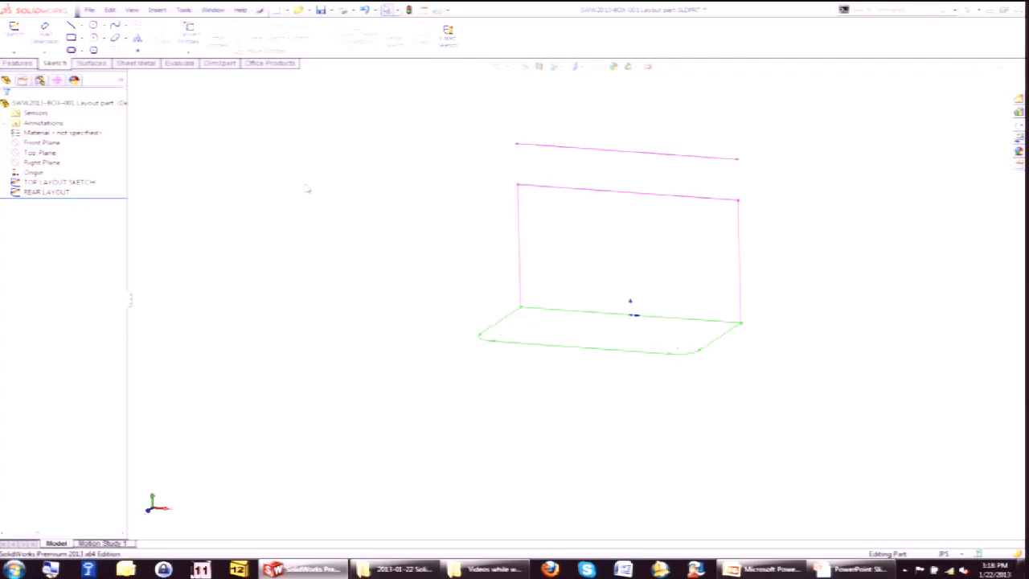
# Start a sketch on the Right Plane and draw a vertical straight slot near the rear layout's left edge.
pyautogui.click(45, 163)
pyautogui.click(56, 155)
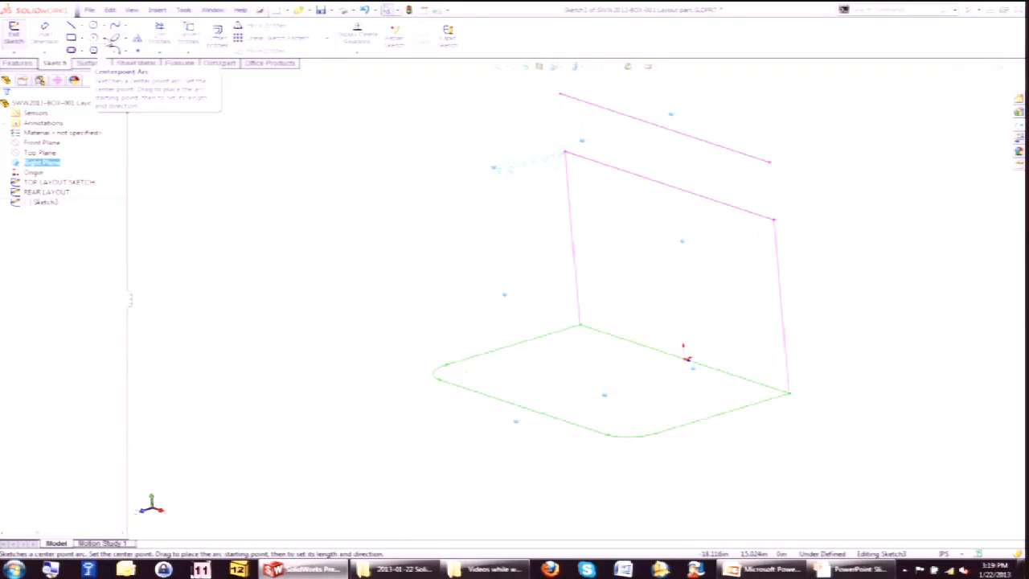
pyautogui.click(70, 49)
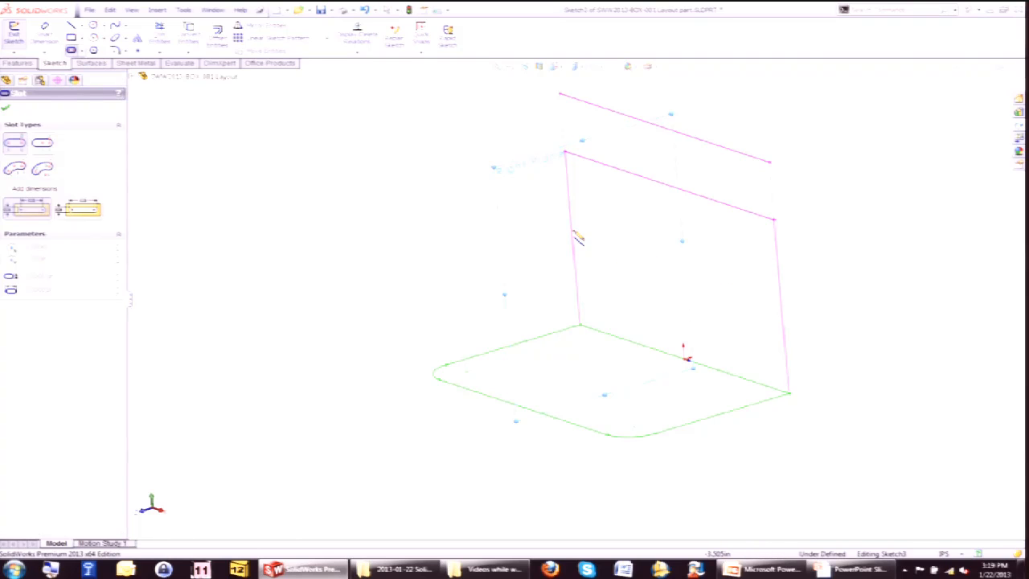
pyautogui.click(549, 228)
pyautogui.click(551, 267)
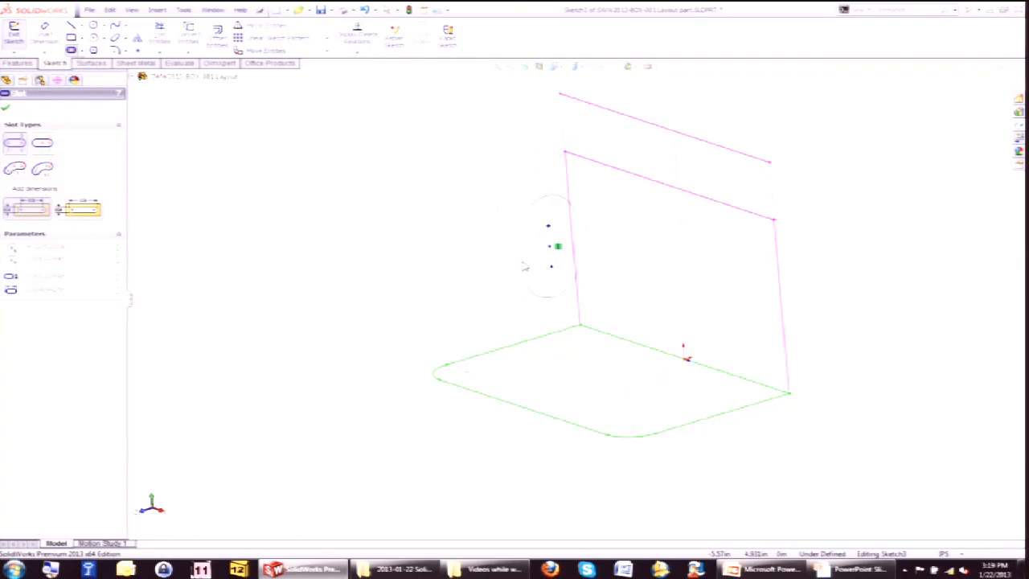
pyautogui.click(533, 261)
pyautogui.click(552, 253)
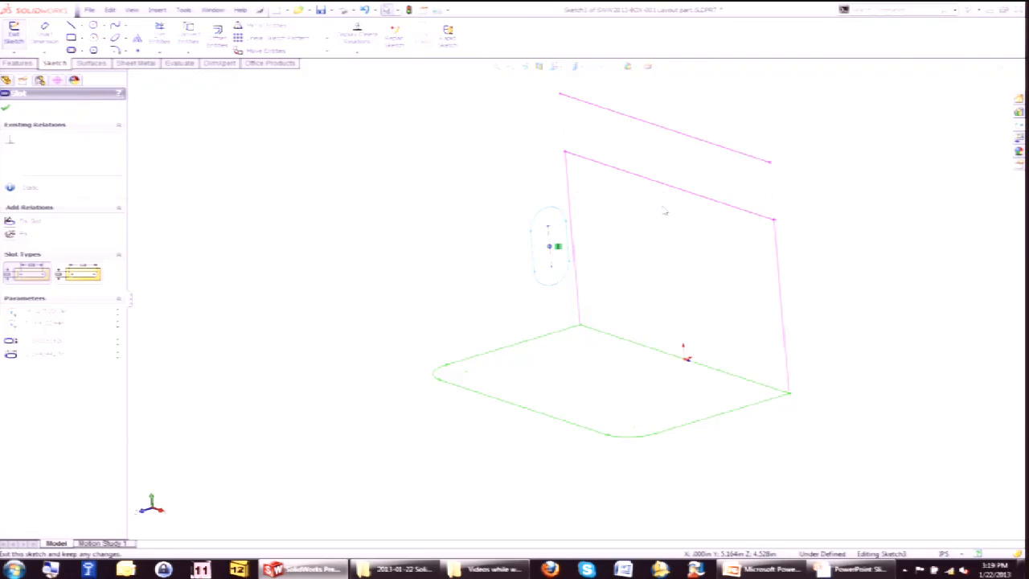
# Add a relation between the slot's center point and the rear layout's upper left corner point.
pyautogui.keyDown('ctrl'); pyautogui.click(564, 152); pyautogui.keyUp('ctrl')
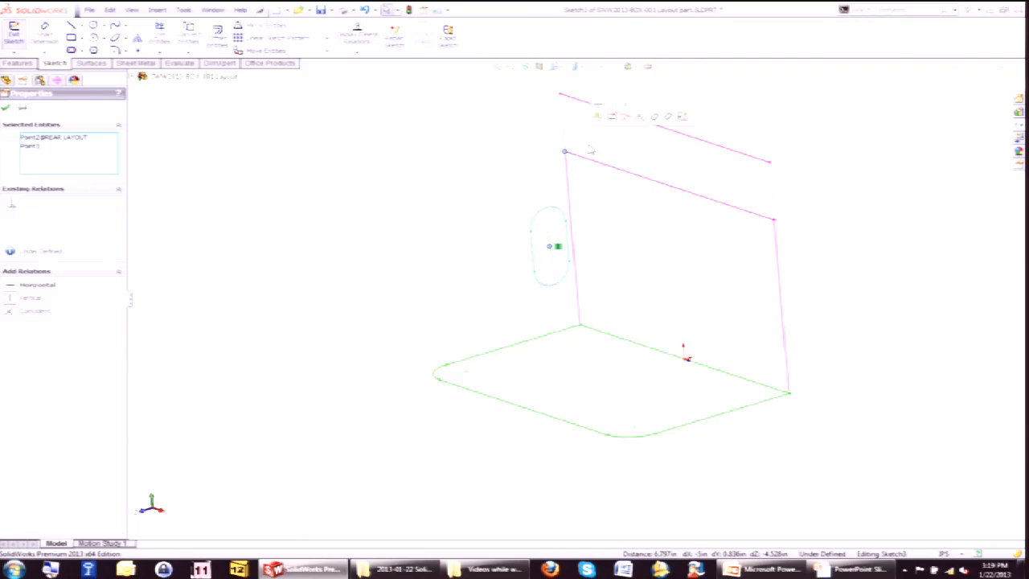
pyautogui.click(619, 115)
pyautogui.click(471, 168)
pyautogui.scroll(1, 520, 235)
pyautogui.scroll(1, 522, 234)
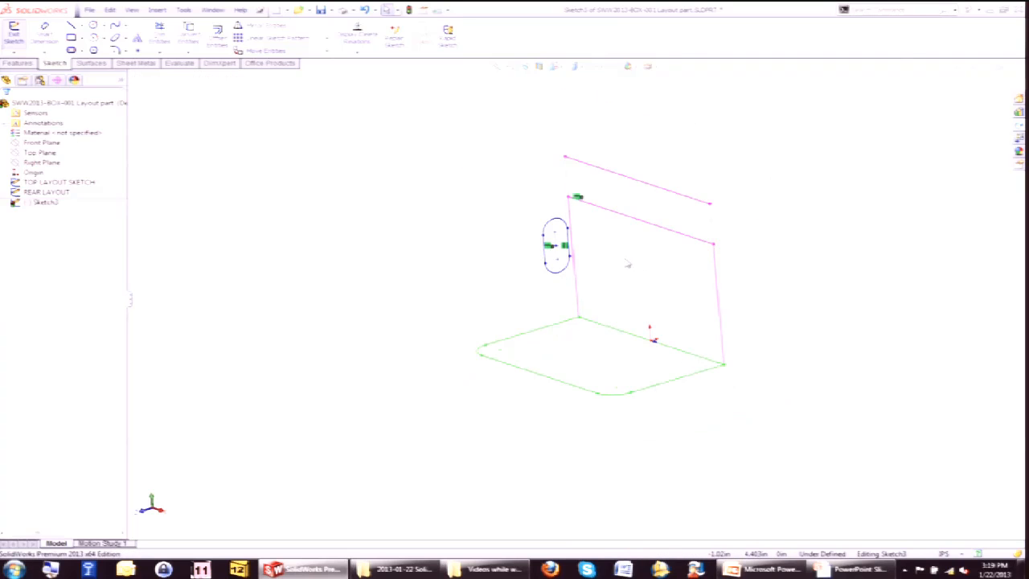
pyautogui.scroll(-1, 574, 205)
pyautogui.press('s')
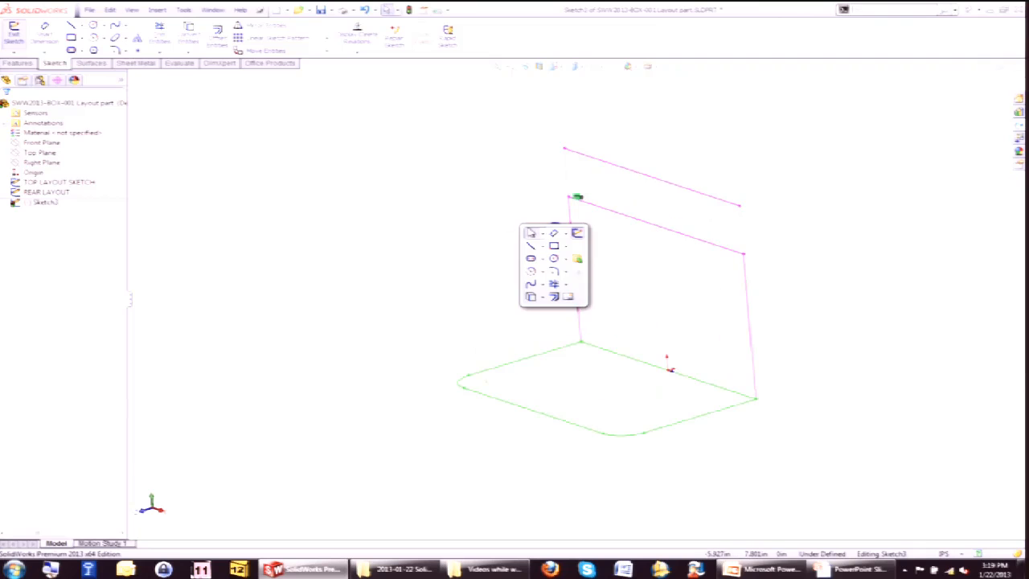
# Dimension the slot's center from the rear layout's top edge at 1.000.
pyautogui.click(554, 233)
pyautogui.click(566, 256)
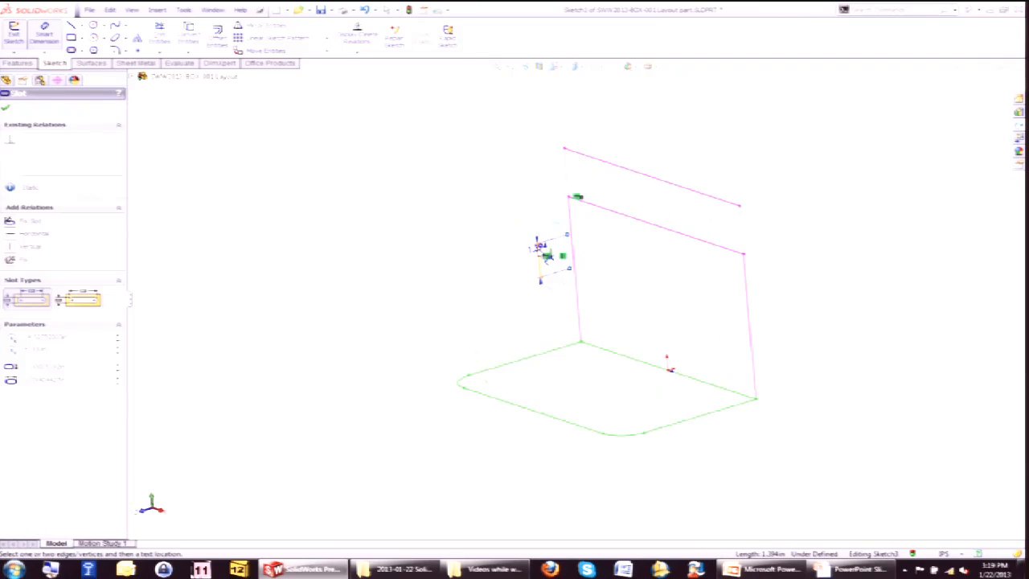
pyautogui.click(486, 213)
pyautogui.press('Return')
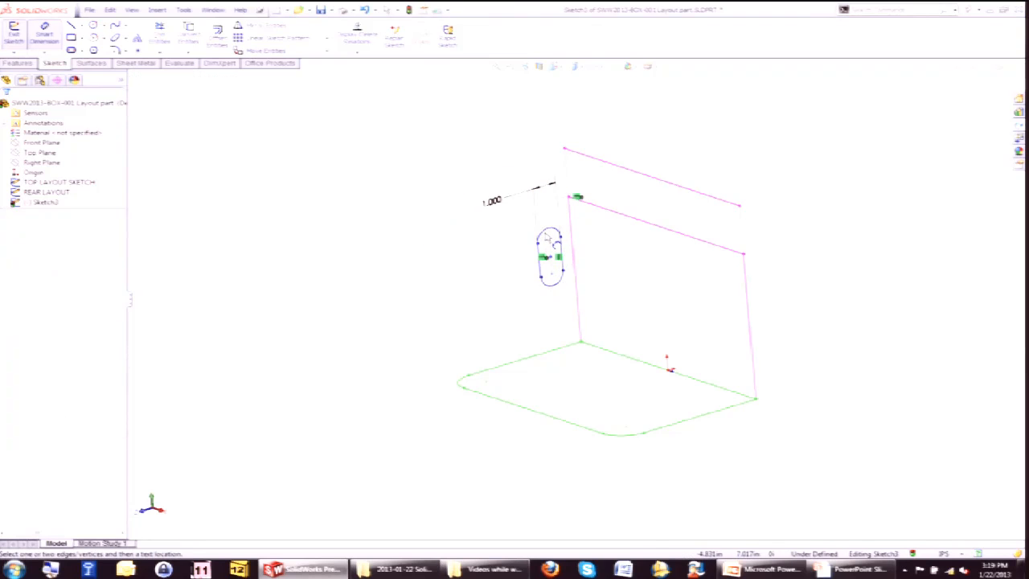
pyautogui.click(552, 269)
pyautogui.click(486, 262)
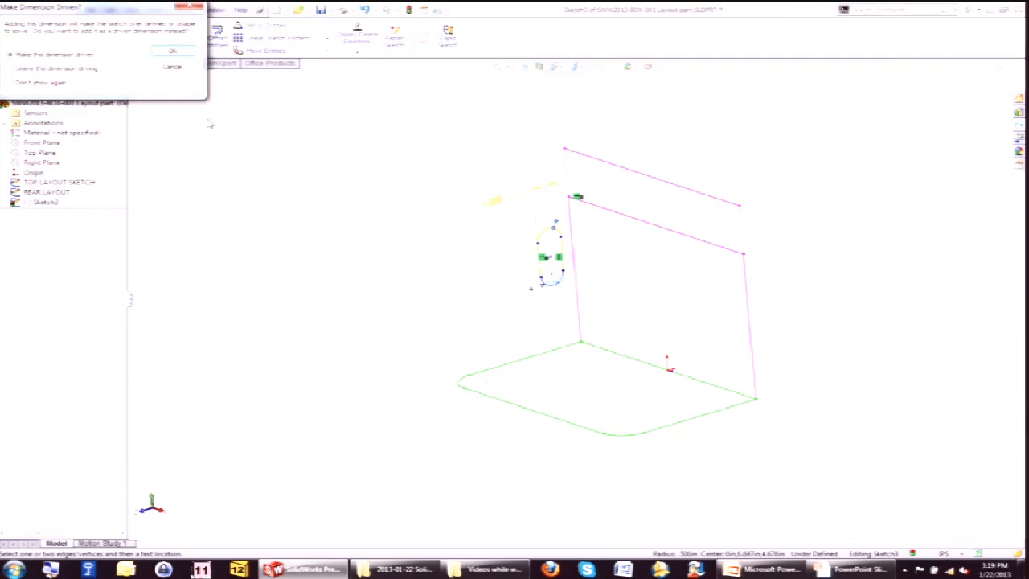
pyautogui.click(173, 68)
# Dimension the slot's length between its arc centers as 1.5.
pyautogui.click(569, 289)
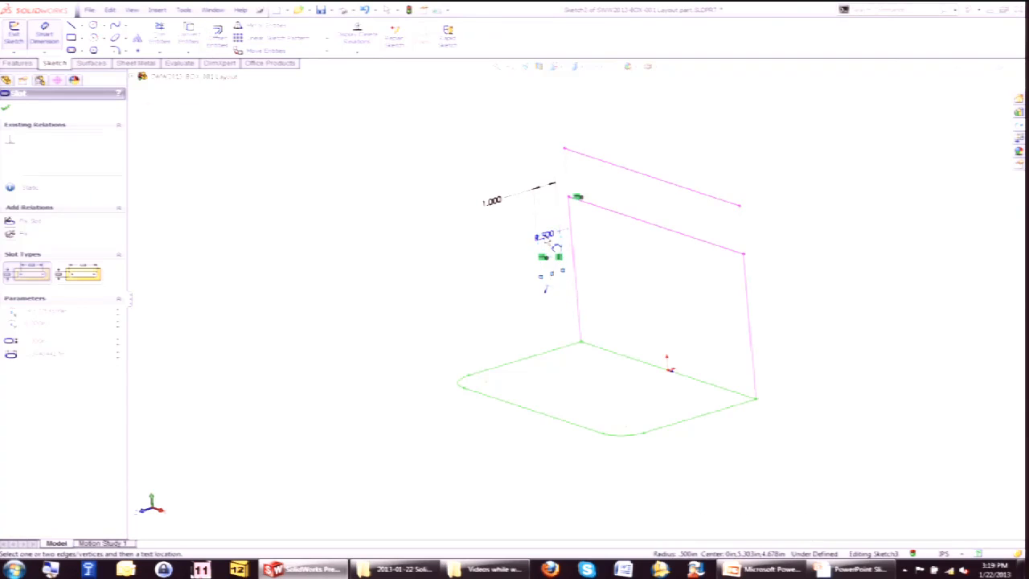
pyautogui.click(479, 274)
pyautogui.write('1.5')
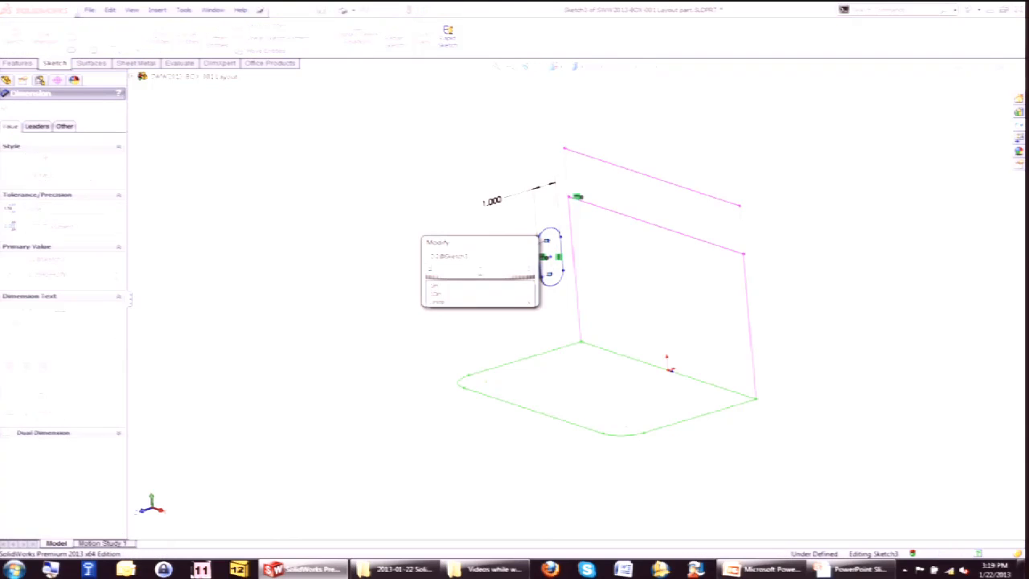
pyautogui.press('Return')
pyautogui.press('Escape')
# Draw a construction line from the origin toward the top layout's front edge.
pyautogui.moveTo(597, 311); pyautogui.dragTo(573, 285, button='middle')
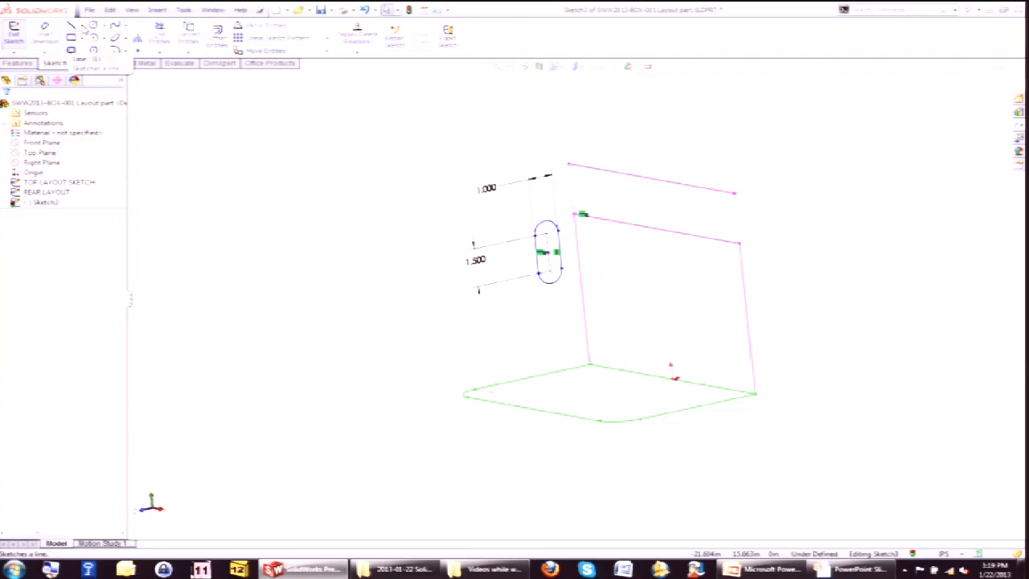
pyautogui.click(84, 29)
pyautogui.moveTo(494, 321); pyautogui.dragTo(548, 378, button='middle')
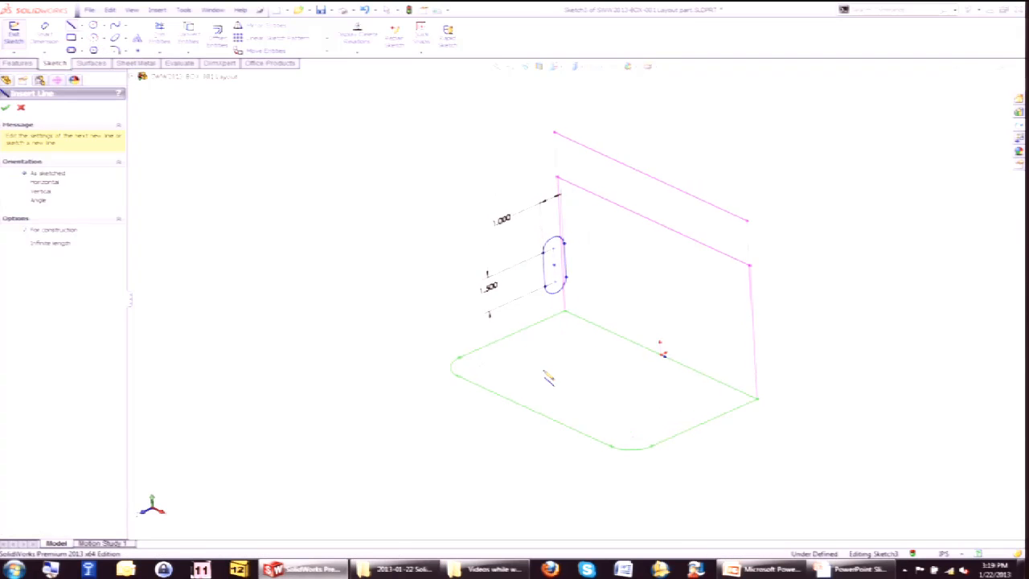
pyautogui.click(660, 355)
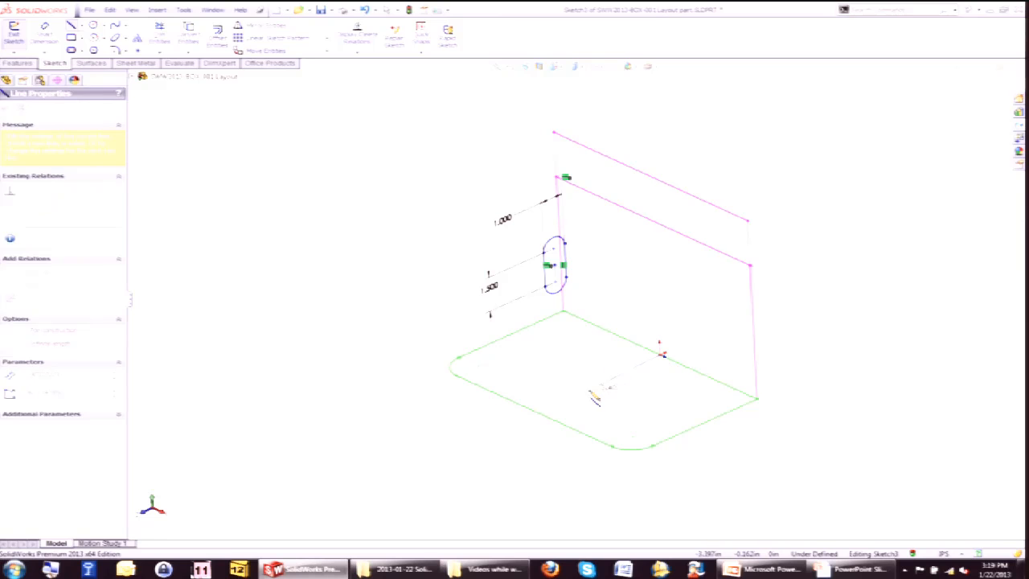
pyautogui.click(583, 389)
pyautogui.press('Escape')
# Relate the construction line's free endpoint to the top layout's front edge.
pyautogui.click(583, 389)
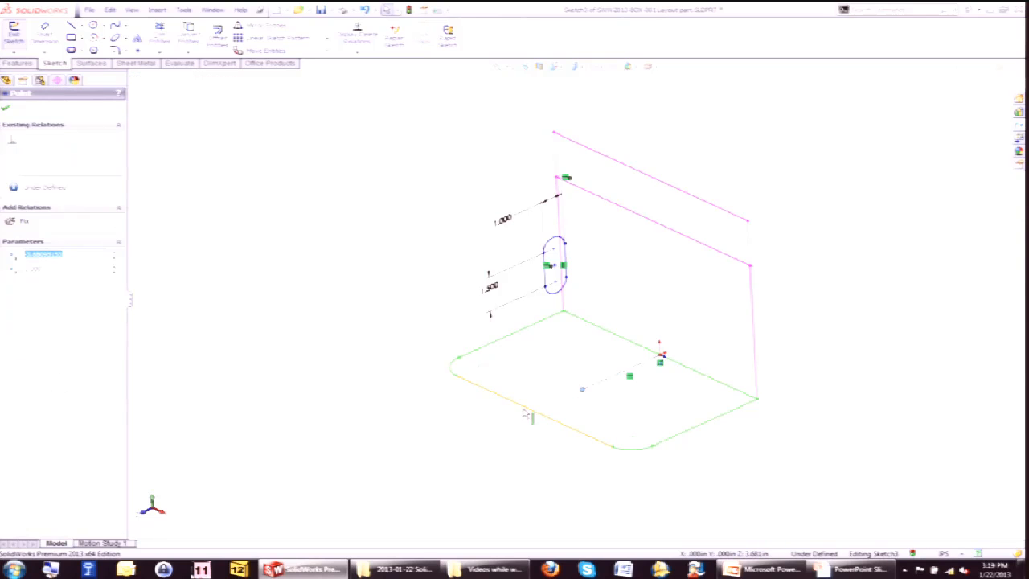
pyautogui.keyDown('ctrl'); pyautogui.click(525, 414); pyautogui.keyUp('ctrl')
pyautogui.click(556, 374)
pyautogui.click(345, 261)
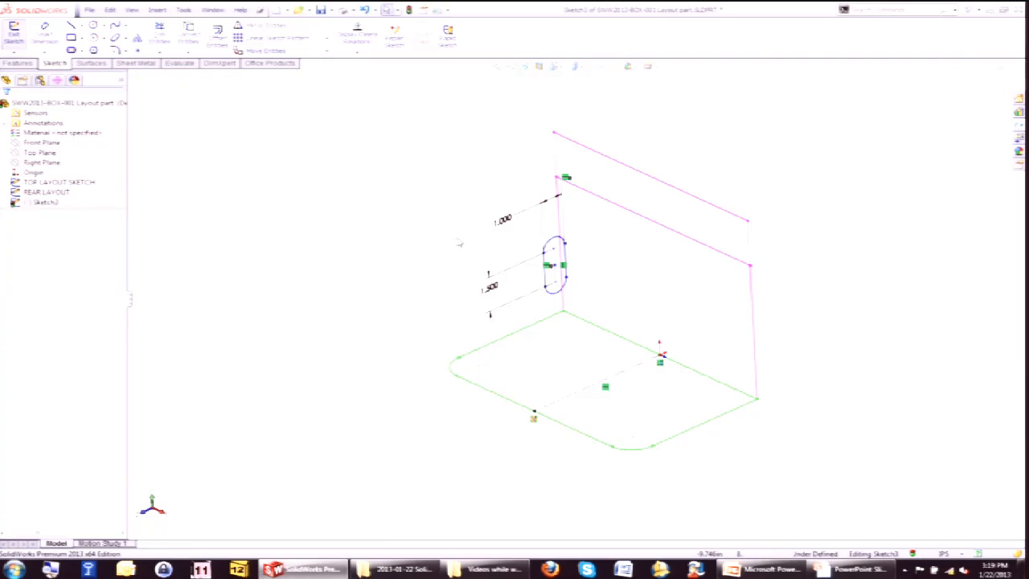
# Place a sketch point on the construction line.
pyautogui.press('s')
pyautogui.click(138, 51)
pyautogui.click(597, 384)
pyautogui.press('Escape')
# Add a vertical relation between the slot's center point and the new sketch point.
pyautogui.click(555, 265)
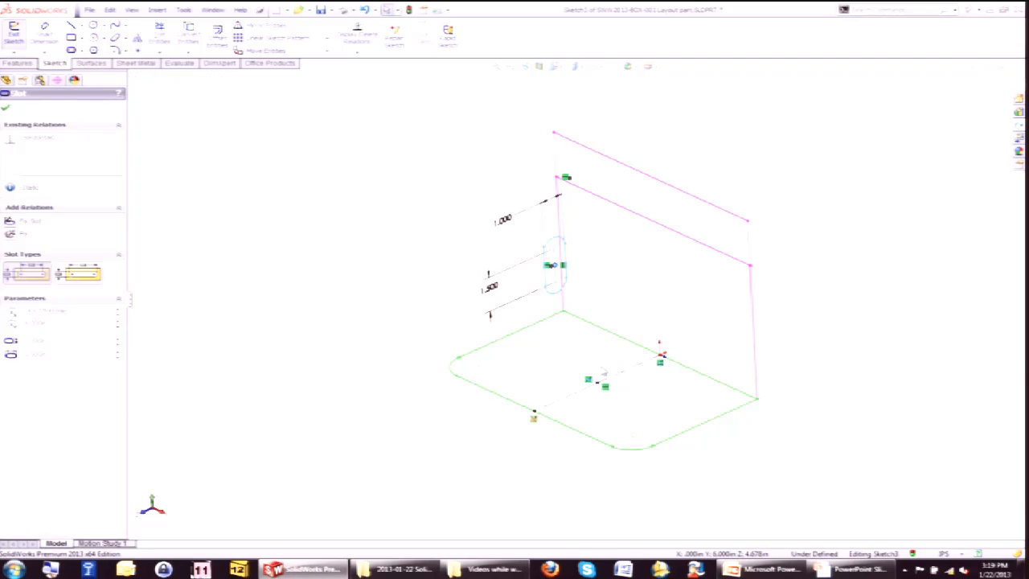
pyautogui.keyDown('ctrl'); pyautogui.click(598, 384); pyautogui.keyUp('ctrl')
pyautogui.click(648, 341)
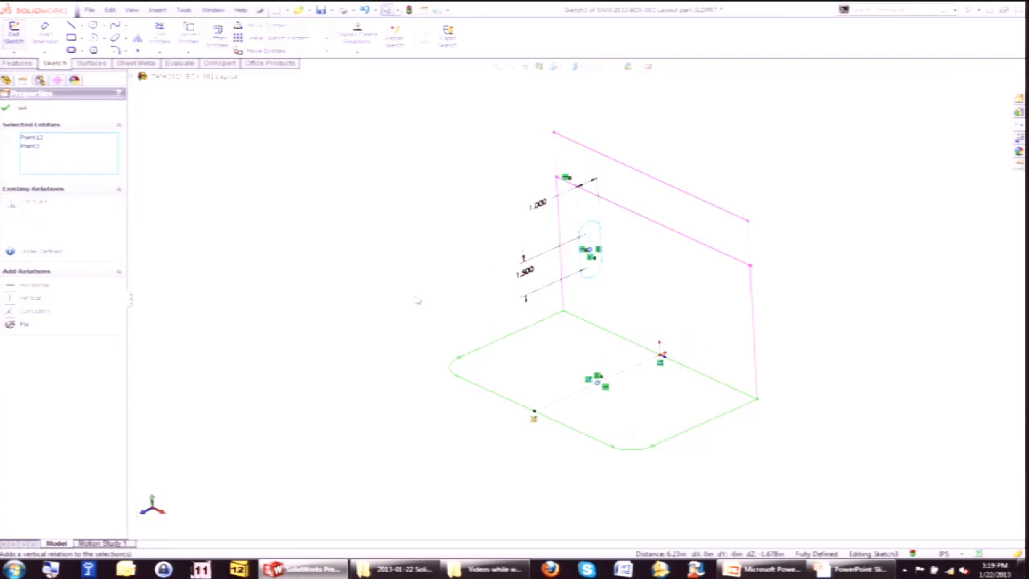
pyautogui.click(393, 277)
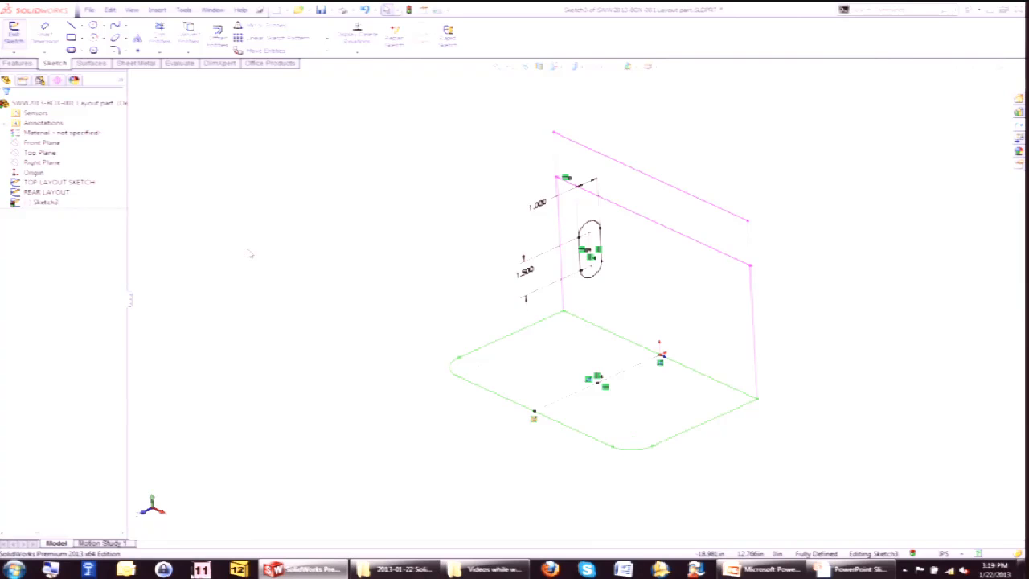
# Exit the sketch and rename it as SIDE SLOT HOLE.
pyautogui.moveTo(418, 356)
pyautogui.mouseDown(button='middle')
pyautogui.moveTo(429, 324)
pyautogui.moveTo(460, 350)
pyautogui.mouseUp(button='middle')
pyautogui.click(967, 86)
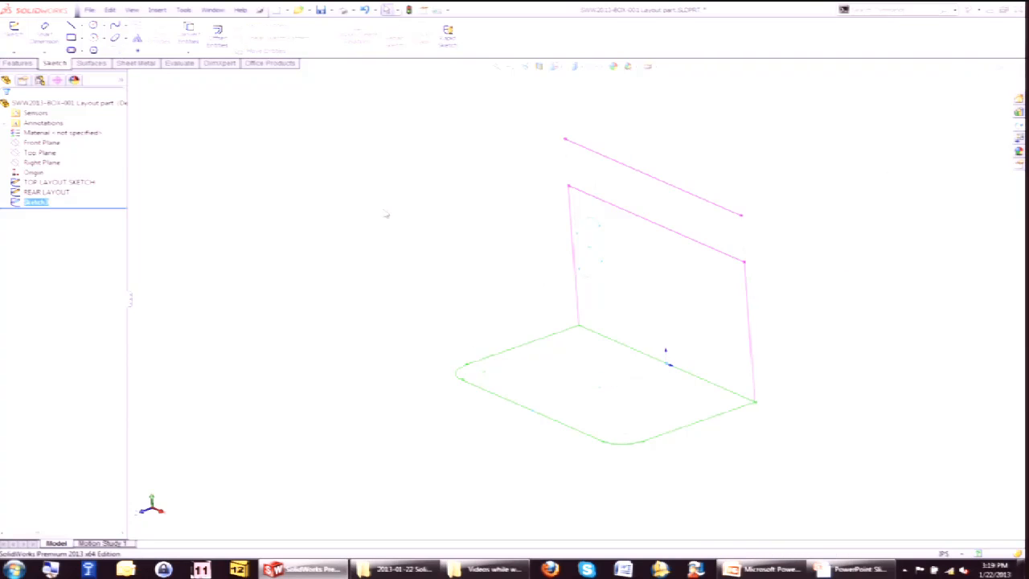
pyautogui.click(37, 202)
pyautogui.write('H')
pyautogui.write('IDE SLOT HOLE')
pyautogui.press('Return')
pyautogui.click(416, 213)
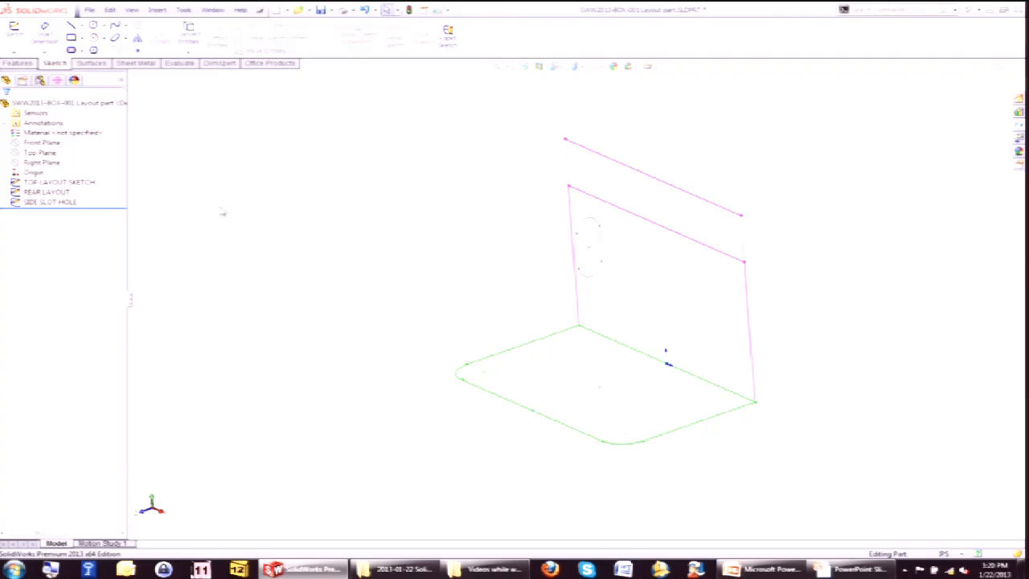
# Set the SIDE SLOT HOLE sketch's color to orange.
pyautogui.rightClick(66, 206)
pyautogui.click(128, 278)
pyautogui.click(47, 278)
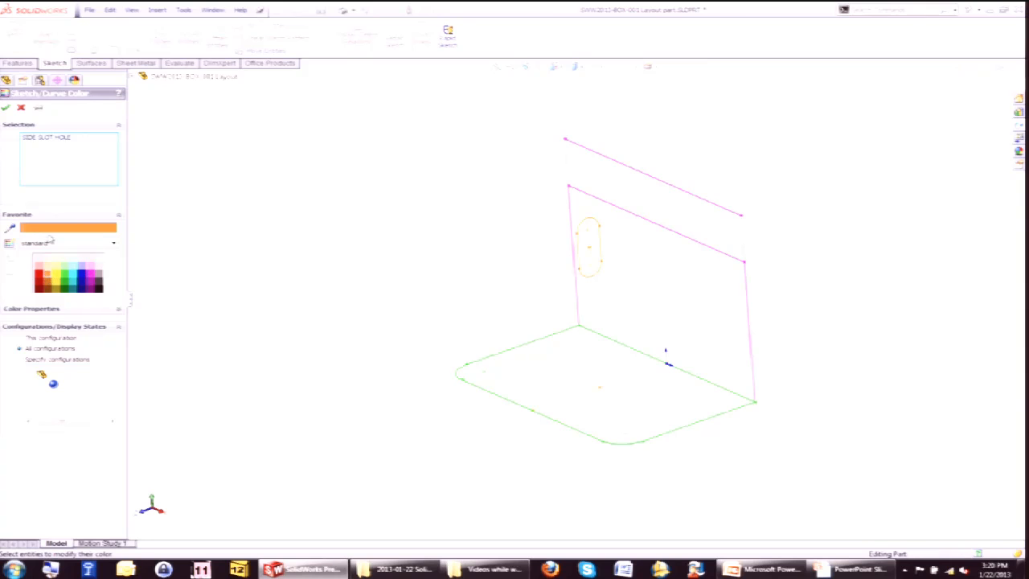
pyautogui.click(6, 107)
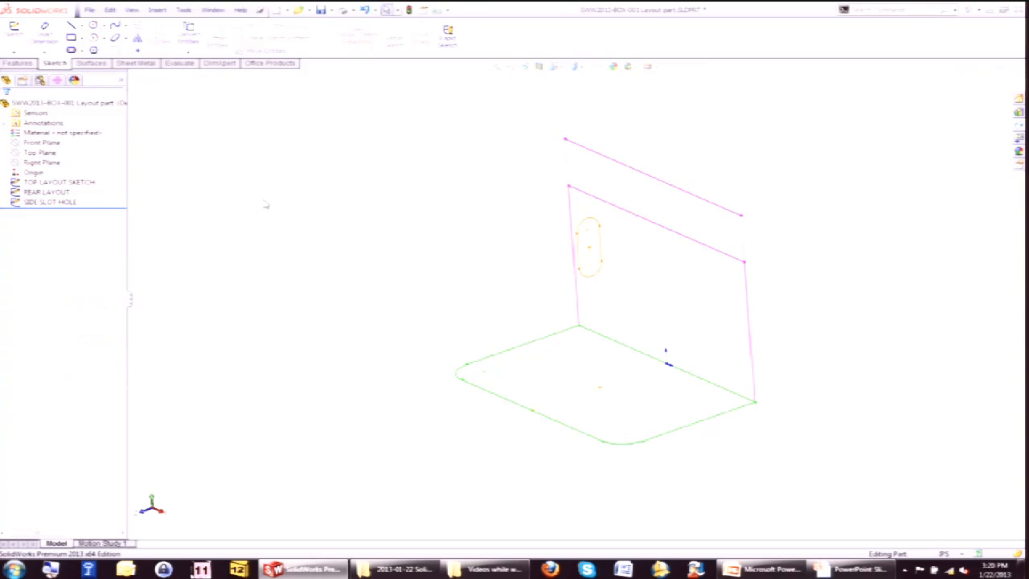
# Save the part and switch to the PowerPoint presentation's next slide.
pyautogui.hotkey('ctrl', 's')
pyautogui.click(843, 574)
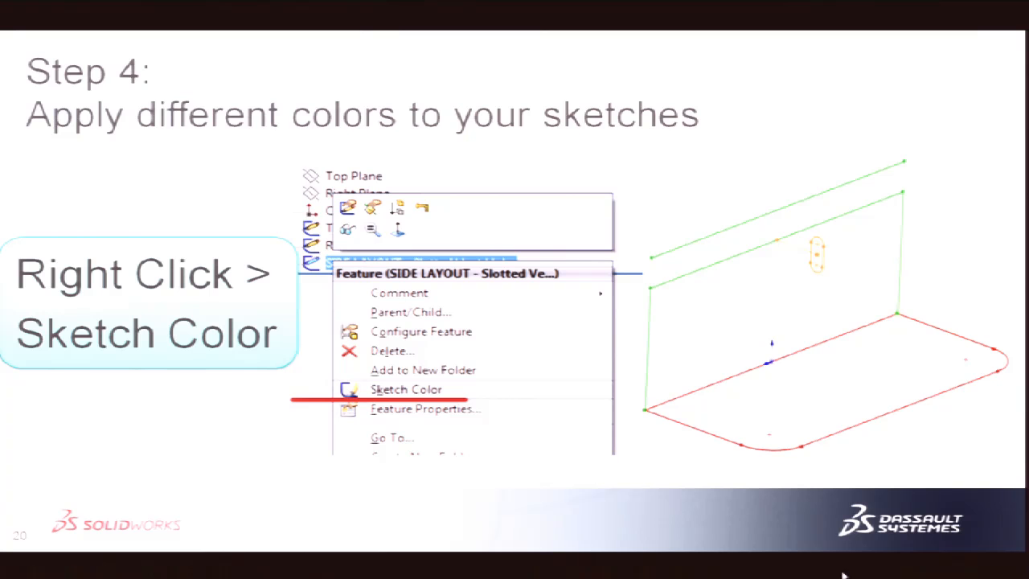
pyautogui.click(617, 166)
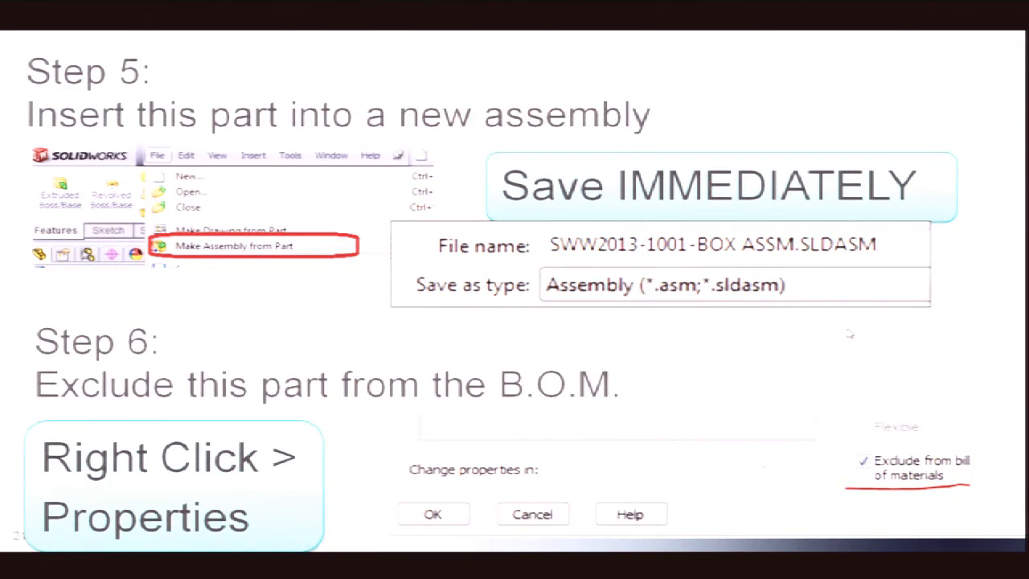
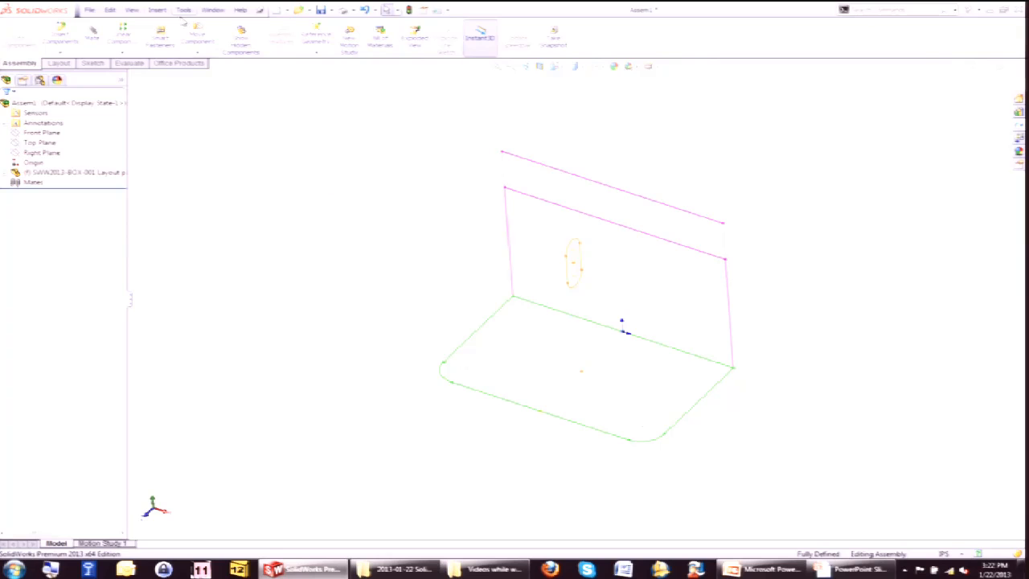
# Save the assembly as SWW2013-BOX-1001 Main Box Assm.
pyautogui.click(320, 10)
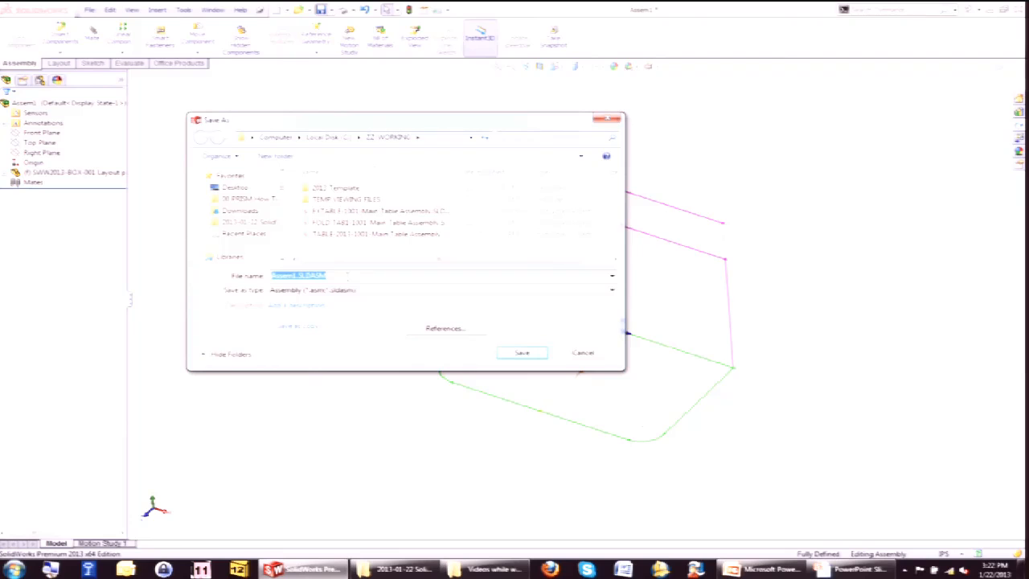
pyautogui.write('SW')
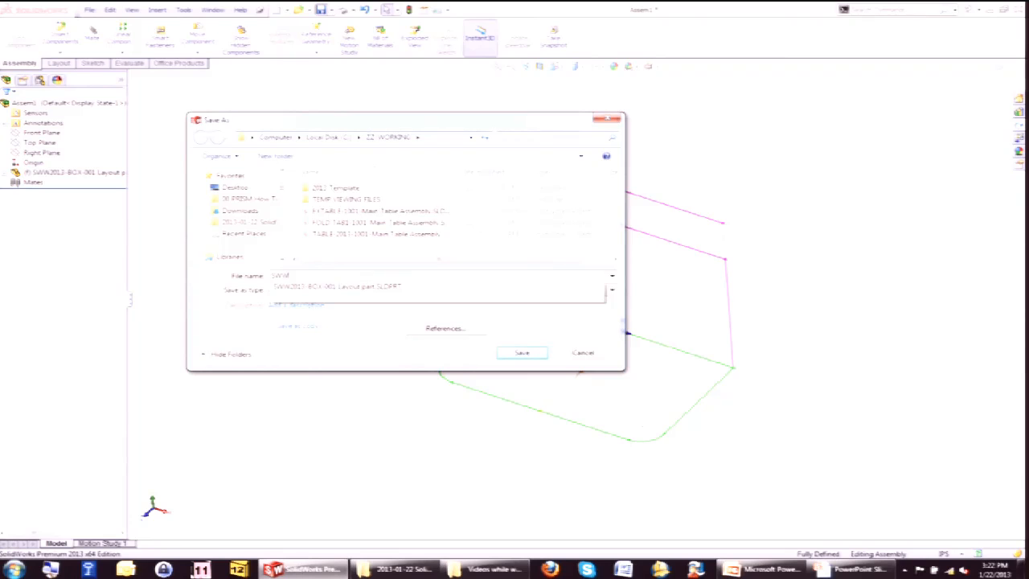
pyautogui.write('W')
pyautogui.press('Down')
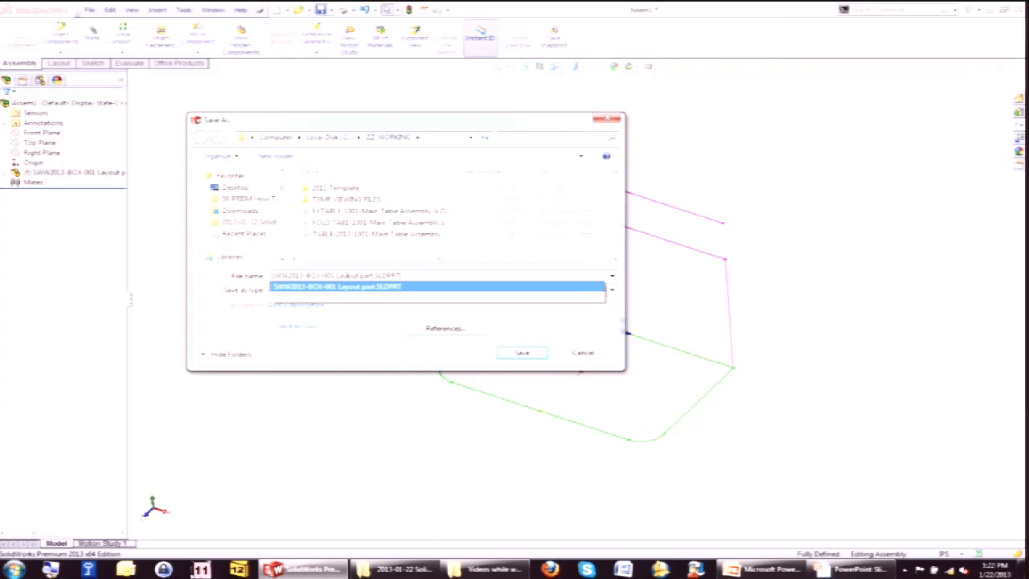
pyautogui.moveTo(415, 276); pyautogui.dragTo(326, 278)
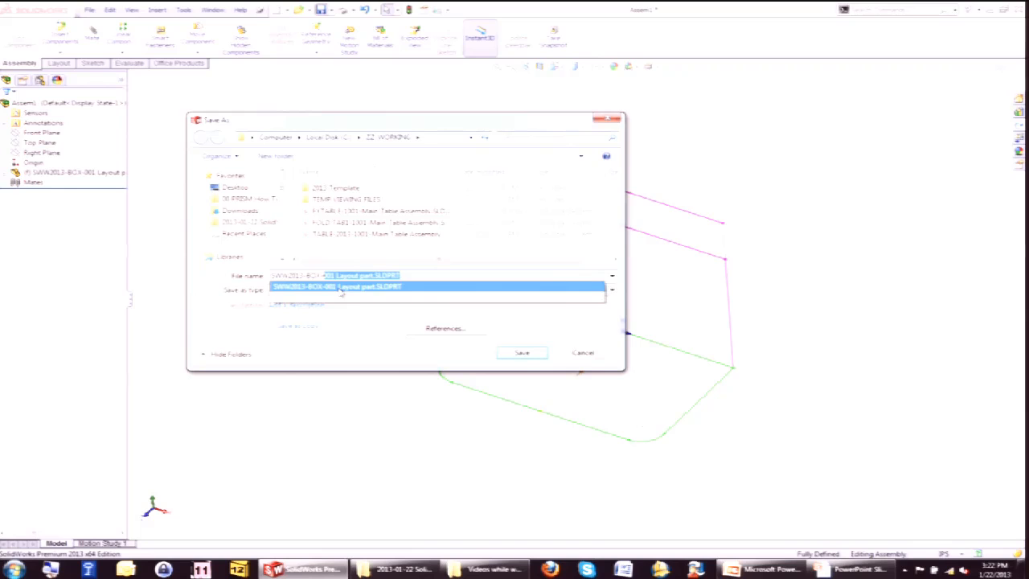
pyautogui.write('00')
pyautogui.press('BackSpace')
pyautogui.press('BackSpace')
pyautogui.write('1001 Main Bo')
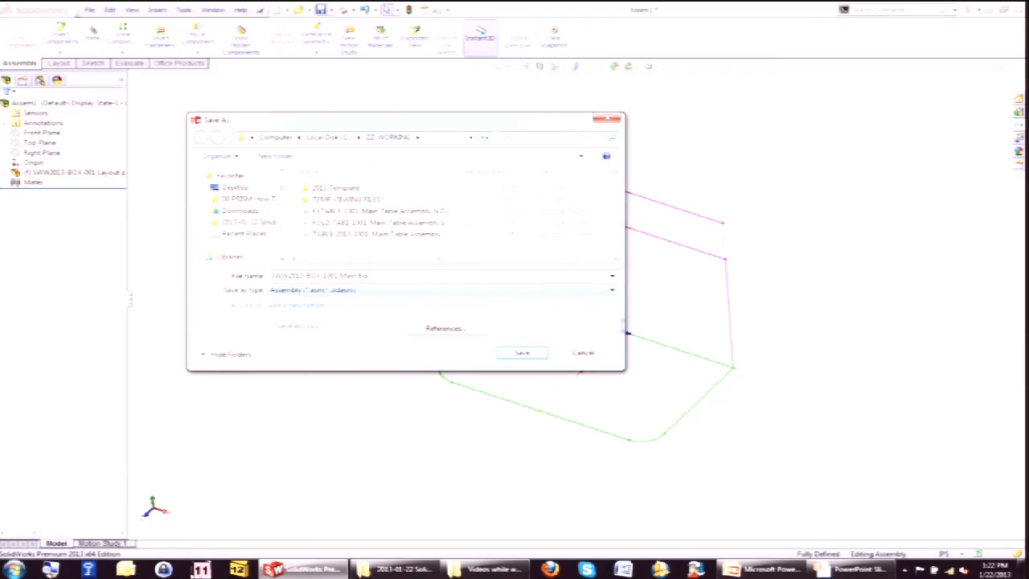
pyautogui.write('x Assm')
pyautogui.press('Return')
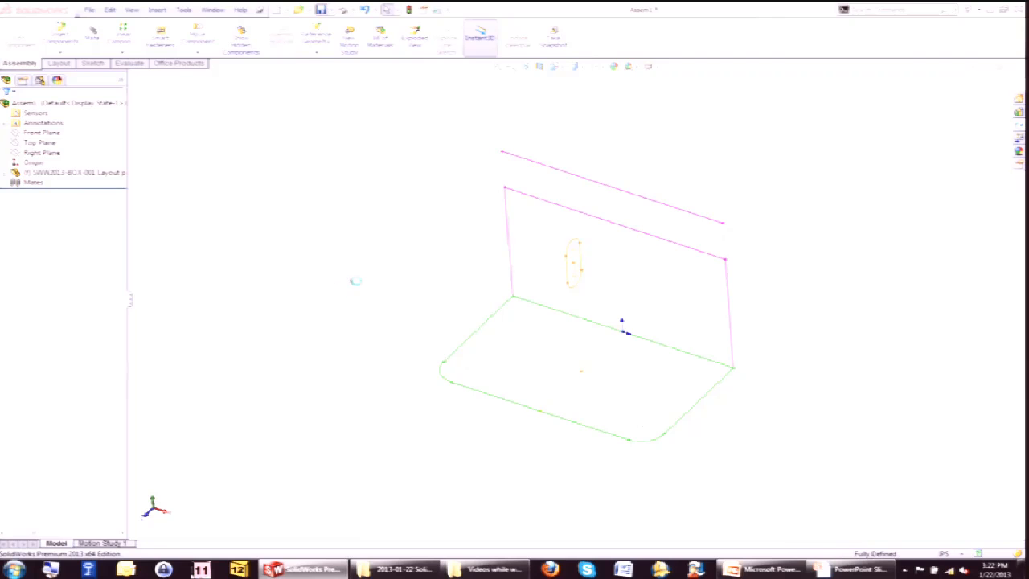
# Review the presentation slide on designing assembly components with Insert > Component > New.
pyautogui.click(157, 9)
pyautogui.moveTo(186, 24)
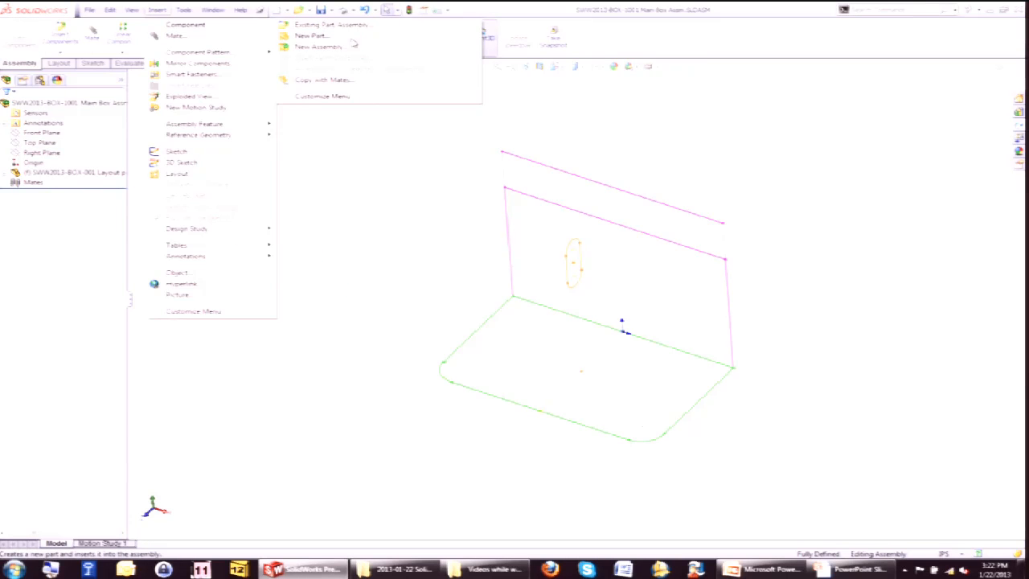
pyautogui.click(429, 347)
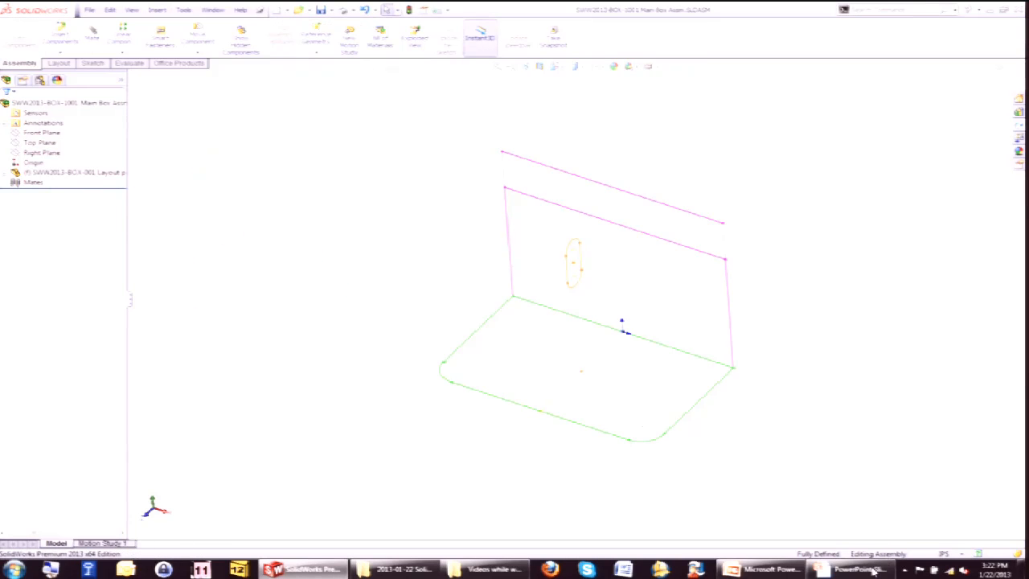
pyautogui.click(843, 565)
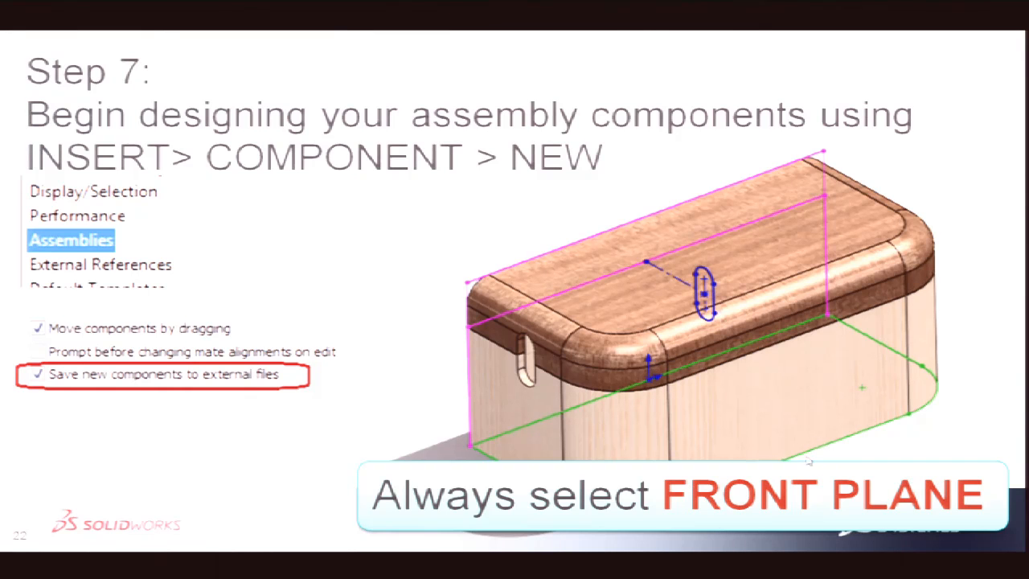
pyautogui.press('super')
pyautogui.click(299, 569)
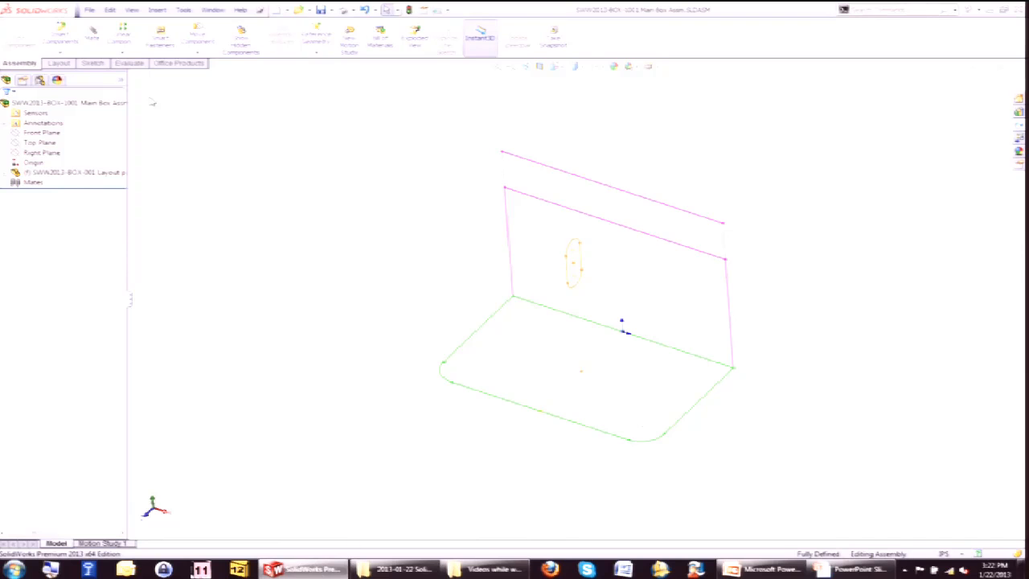
# Insert a new part component and save it as SWW2013-BOX-101 Box Bottom.
pyautogui.click(163, 10)
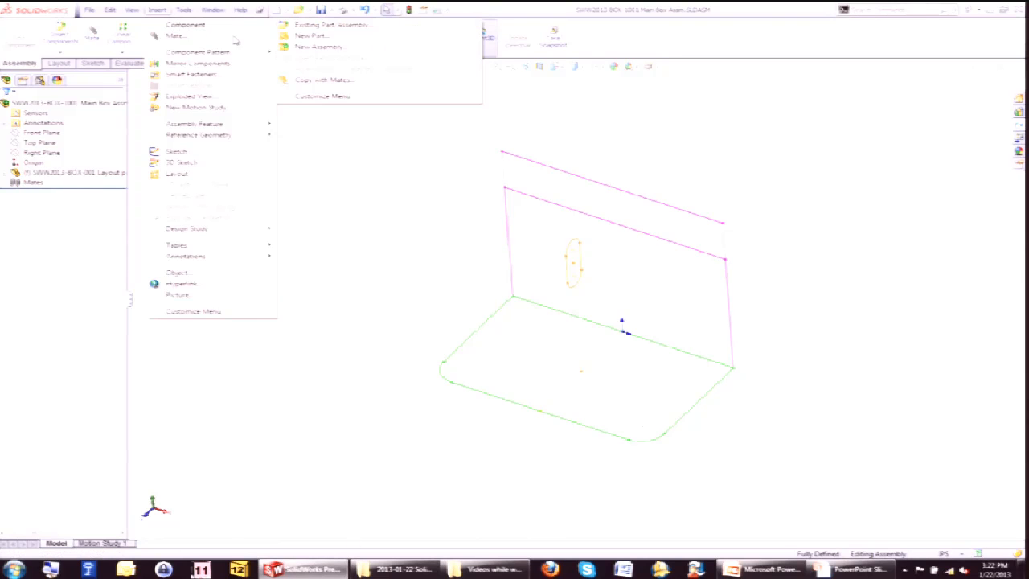
pyautogui.click(342, 37)
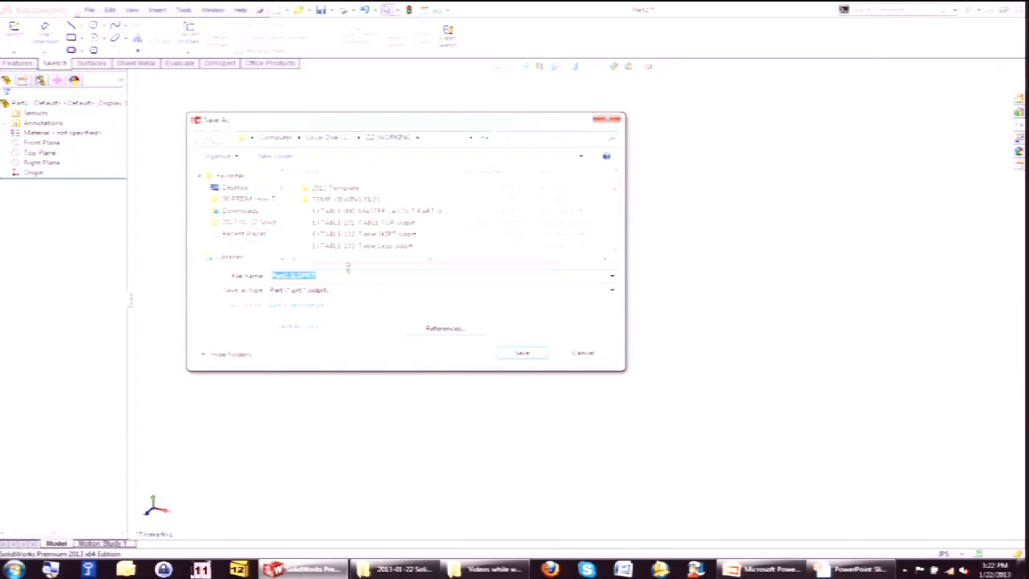
pyautogui.moveTo(614, 197); pyautogui.dragTo(626, 257)
pyautogui.click(344, 203)
pyautogui.moveTo(399, 275); pyautogui.dragTo(328, 276)
pyautogui.press('BackSpace')
pyautogui.press('BackSpace')
pyautogui.write('101 Box Bottom')
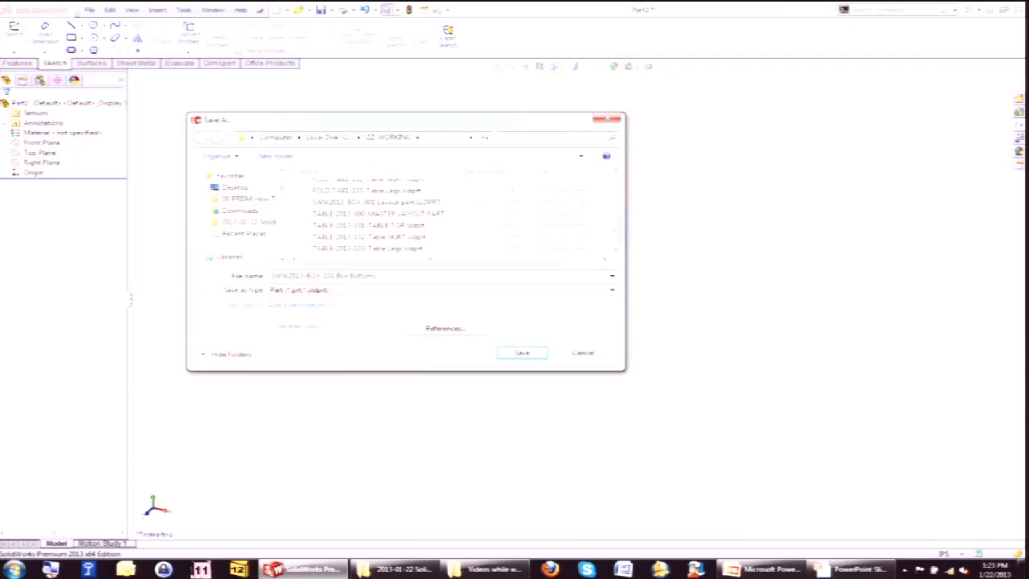
pyautogui.press('Return')
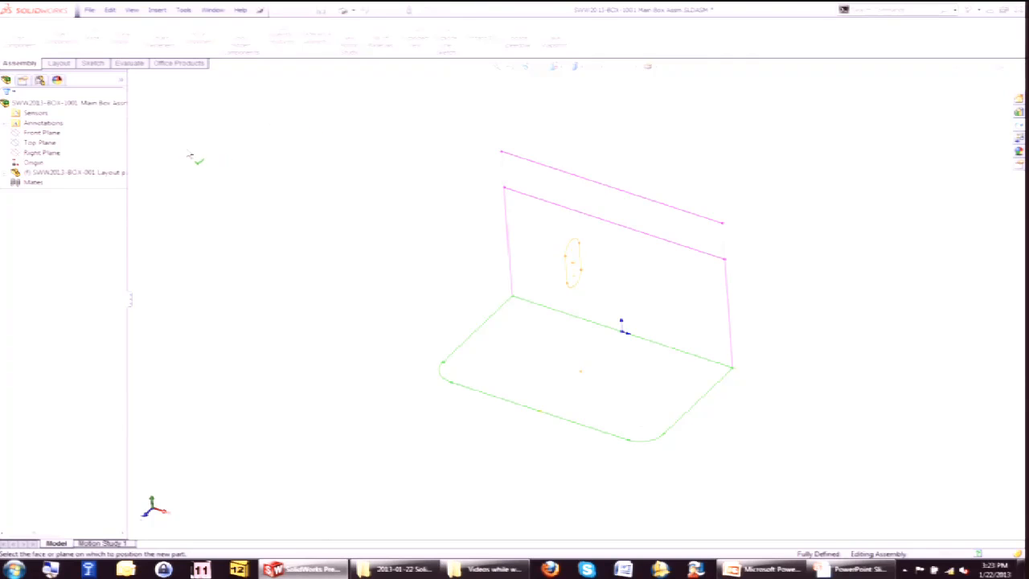
# Position the new part on the assembly's Front Plane and exit its initial sketch.
pyautogui.click(53, 136)
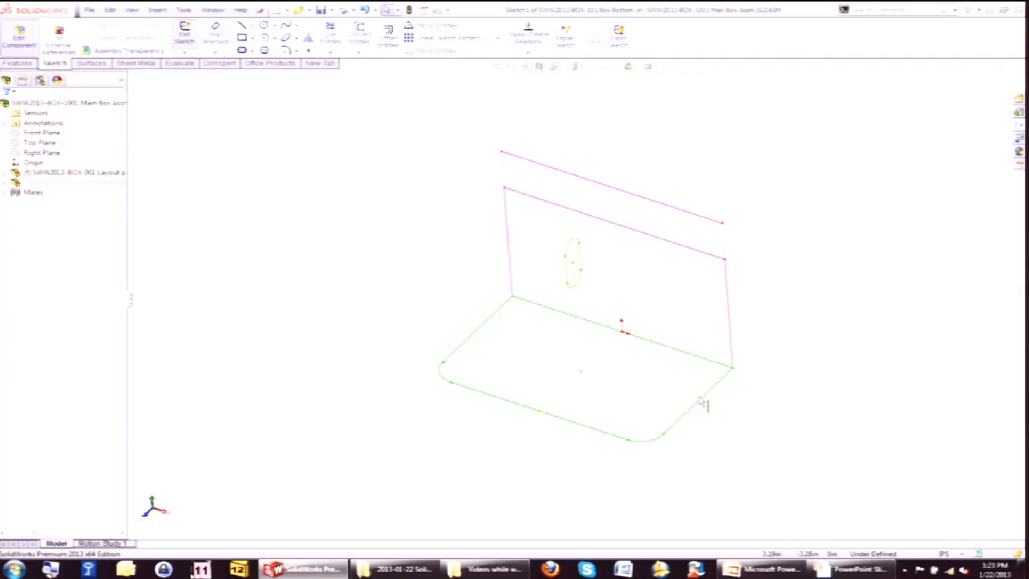
pyautogui.click(7, 184)
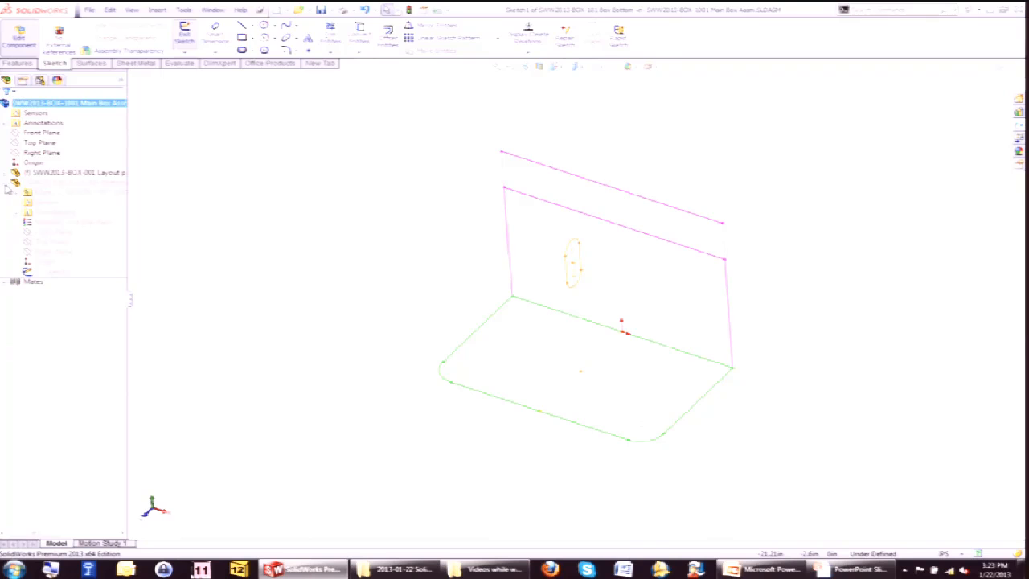
pyautogui.click(53, 233)
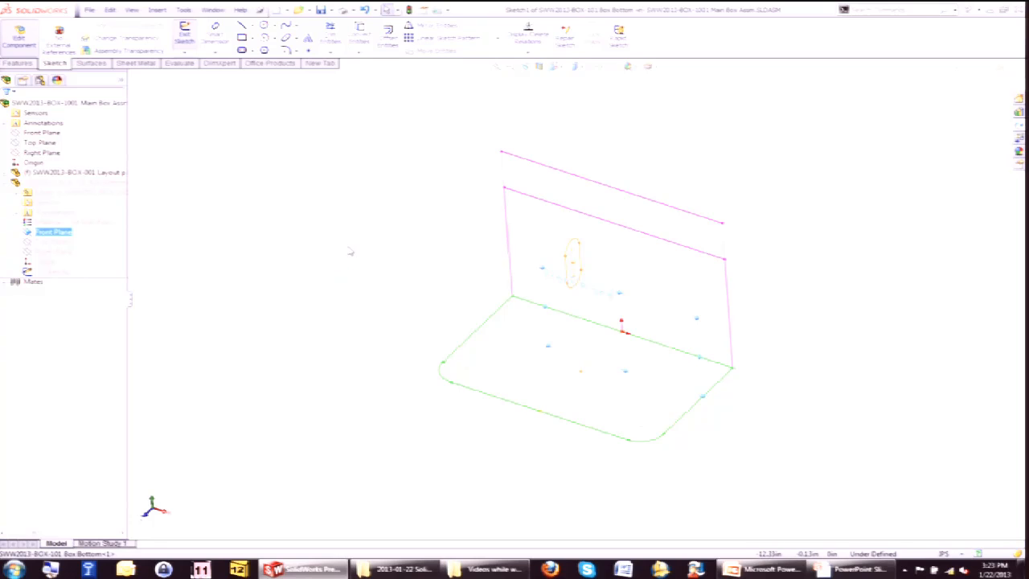
pyautogui.click(317, 253)
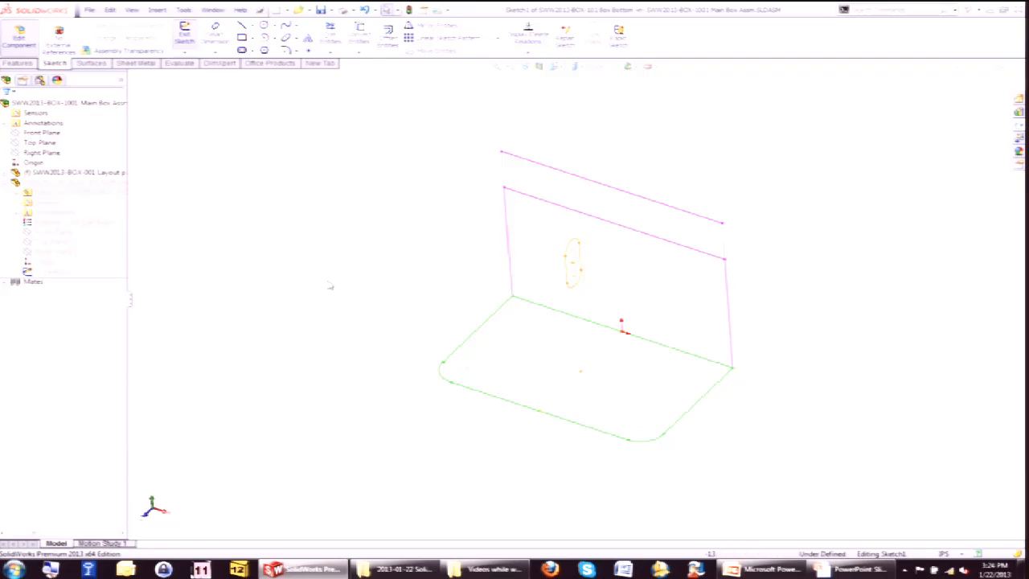
pyautogui.click(184, 36)
pyautogui.click(57, 232)
pyautogui.click(57, 242)
pyautogui.keyDown('ctrl'); pyautogui.click(68, 232); pyautogui.keyUp('ctrl')
pyautogui.click(63, 228)
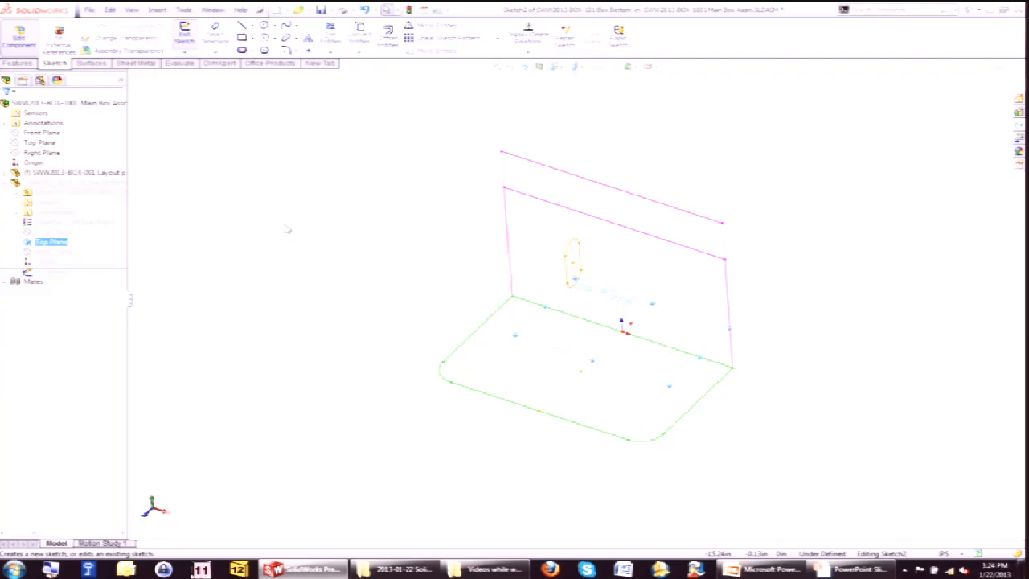
pyautogui.rightClick(475, 336)
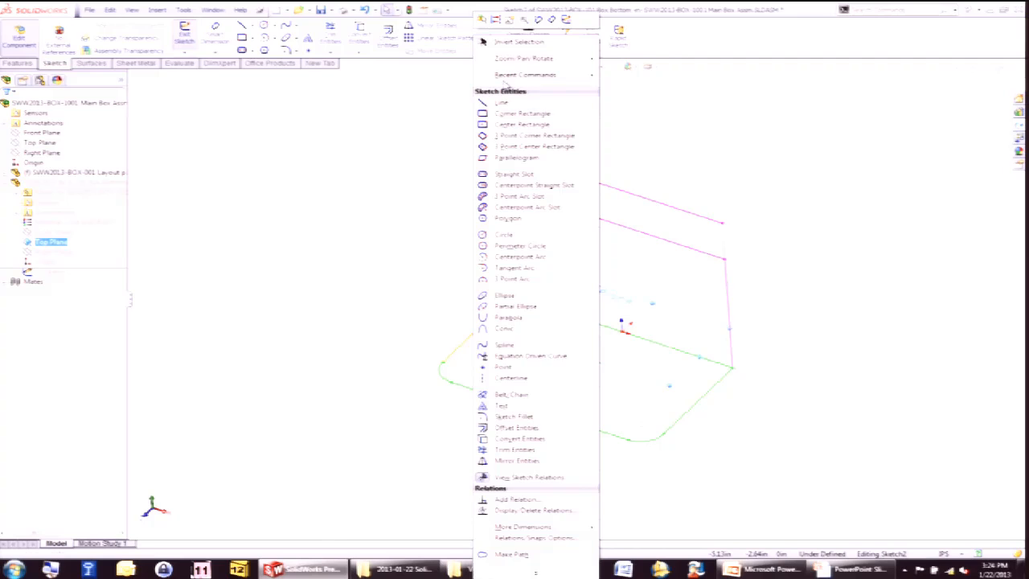
pyautogui.click(408, 200)
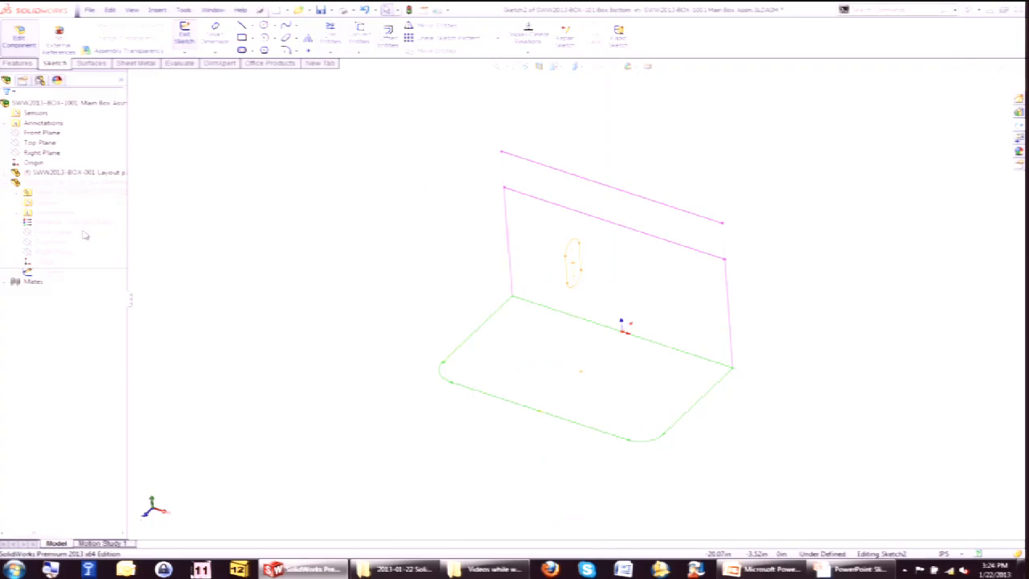
pyautogui.click(970, 82)
# Start a sketch on the Box Bottom's Top Plane and convert the layout's bottom outline chain into it.
pyautogui.click(50, 241)
pyautogui.keyDown('ctrl'); pyautogui.click(53, 232); pyautogui.keyUp('ctrl')
pyautogui.click(56, 225)
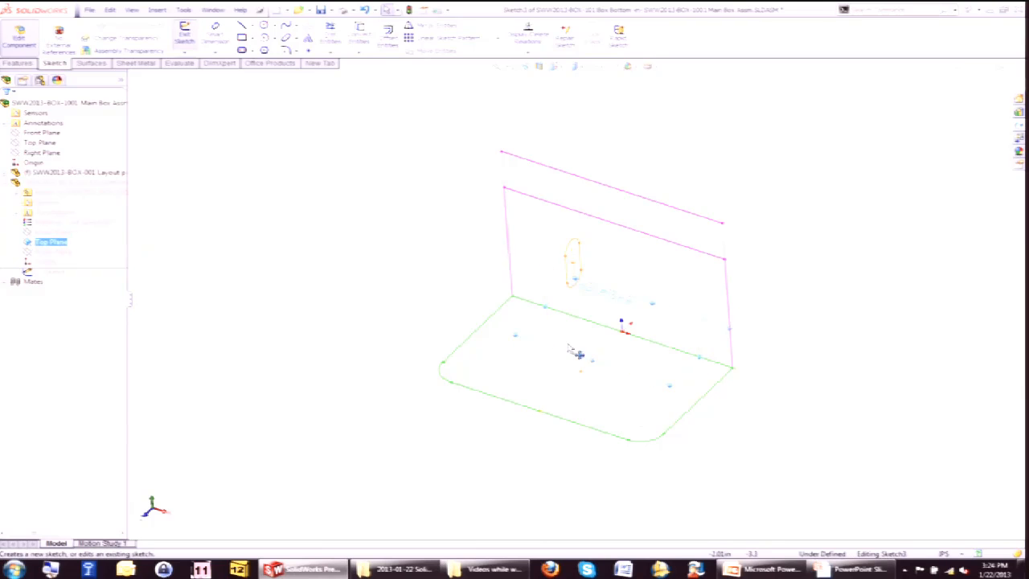
pyautogui.rightClick(481, 331)
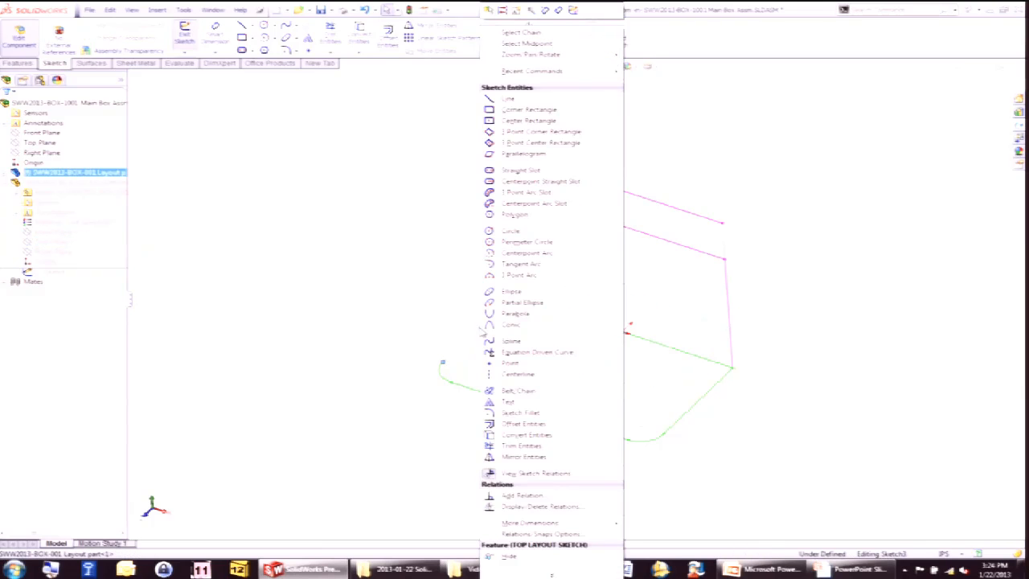
pyautogui.click(545, 35)
pyautogui.click(357, 38)
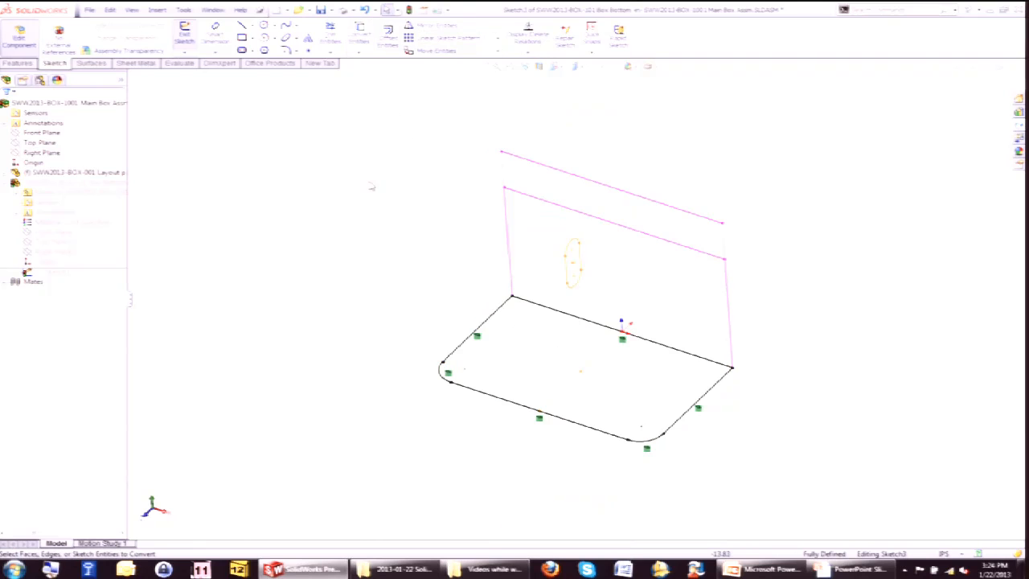
# Extrude the converted profile Up To Vertex, using Point2 of the REAR LAYOUT sketch.
pyautogui.press('s')
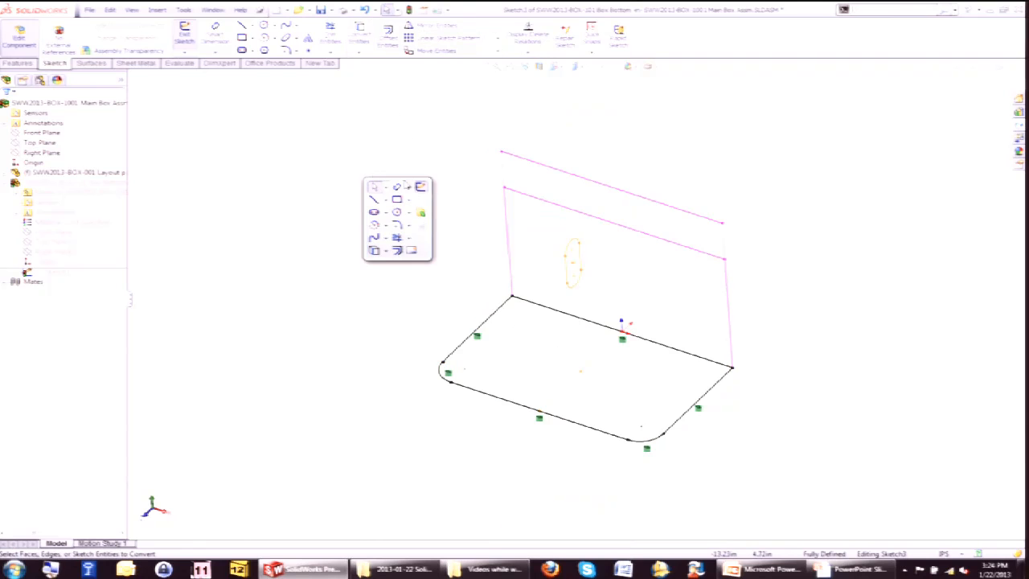
pyautogui.click(421, 214)
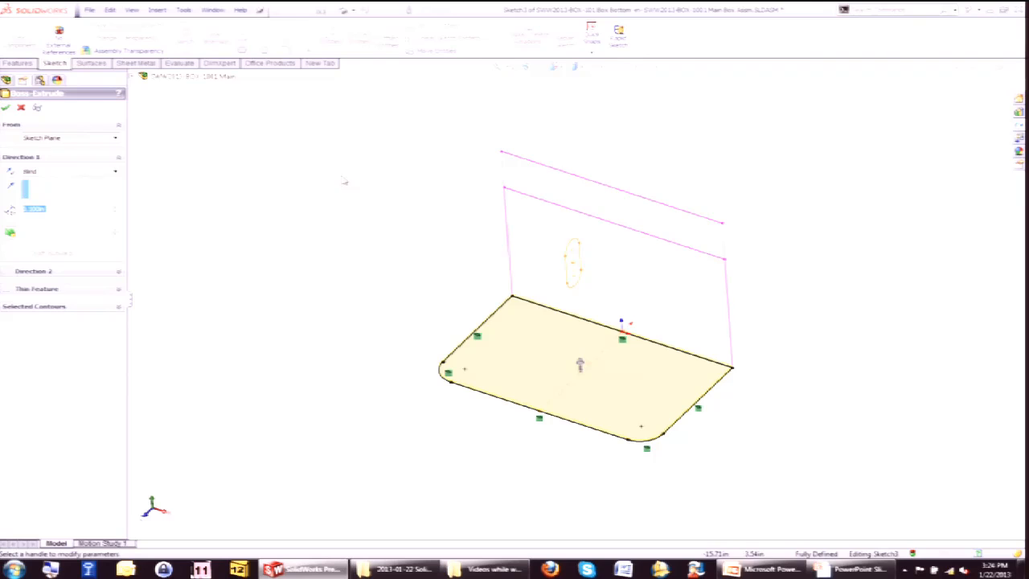
pyautogui.click(504, 193)
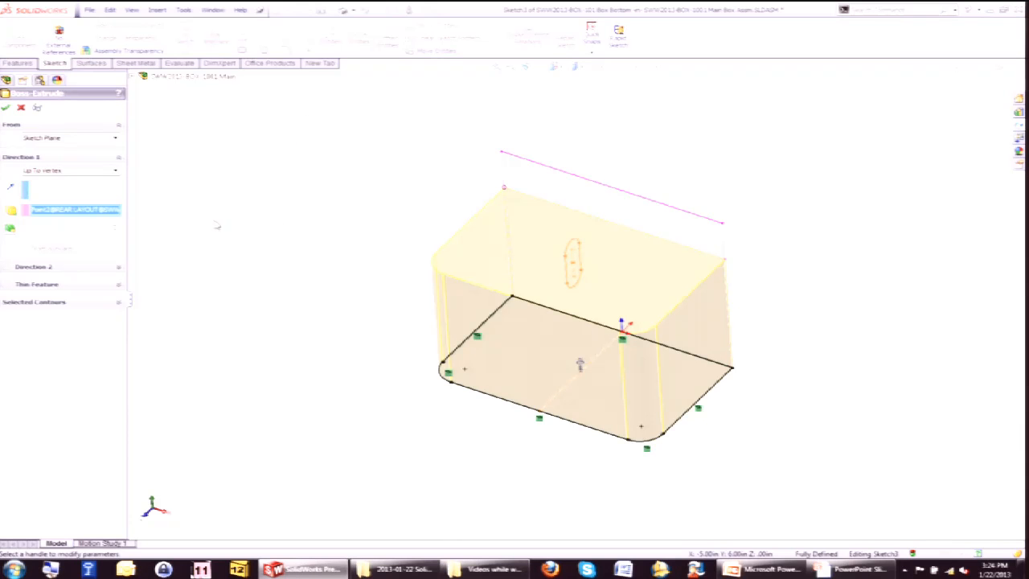
pyautogui.click(53, 573)
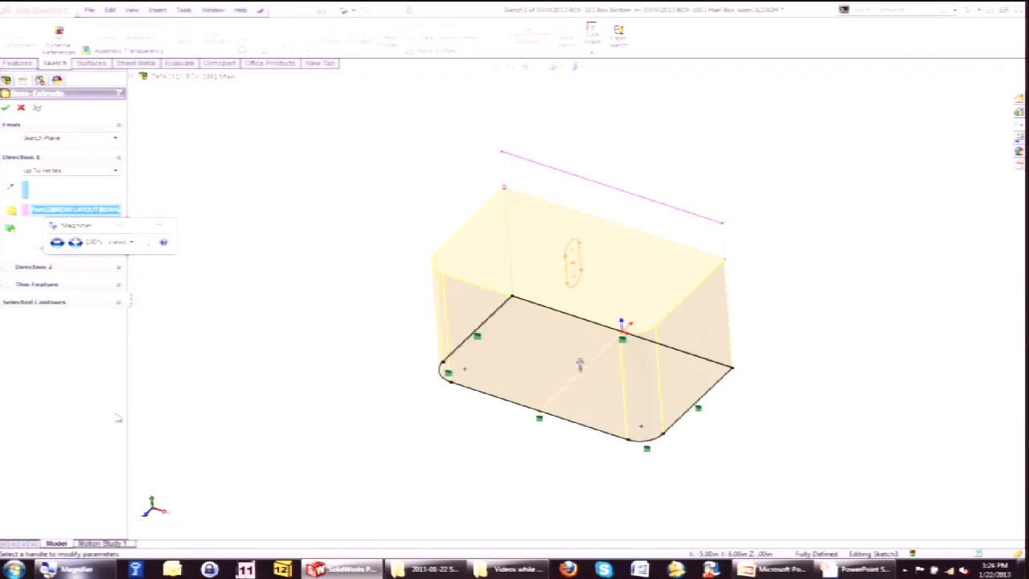
pyautogui.click(75, 242)
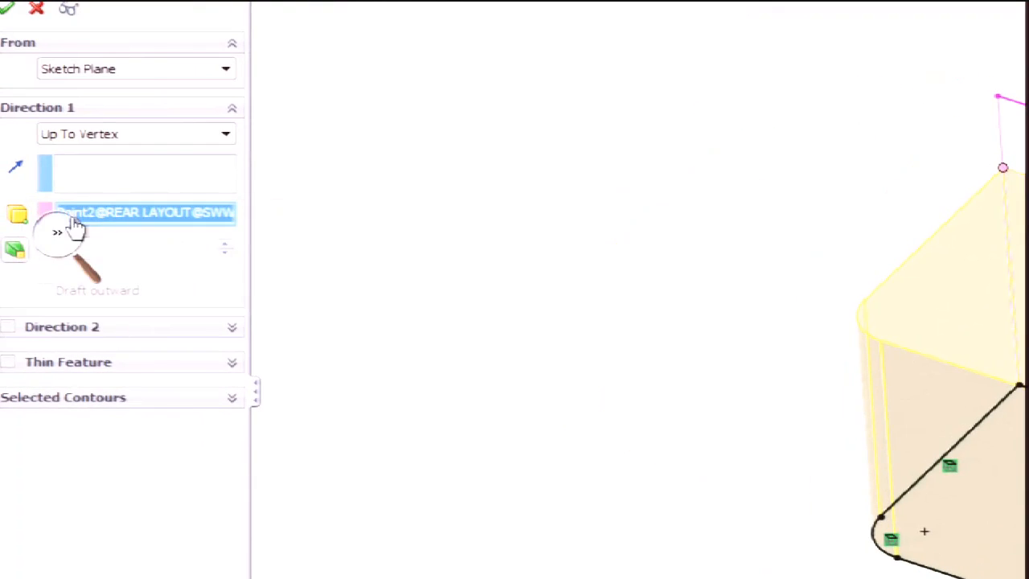
pyautogui.click(57, 235)
pyautogui.moveTo(83, 213); pyautogui.dragTo(50, 486)
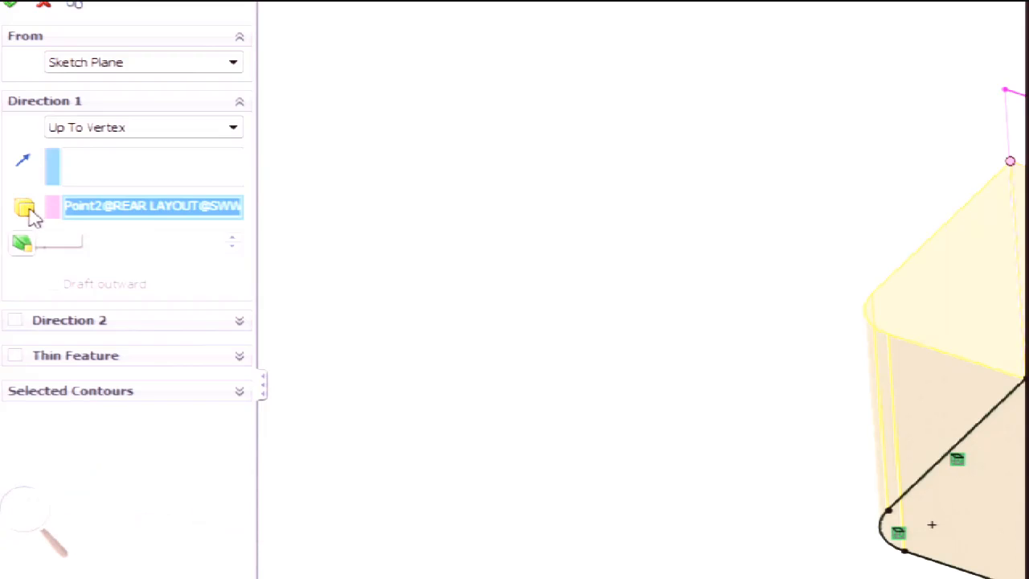
pyautogui.click(23, 505)
pyautogui.click(16, 523)
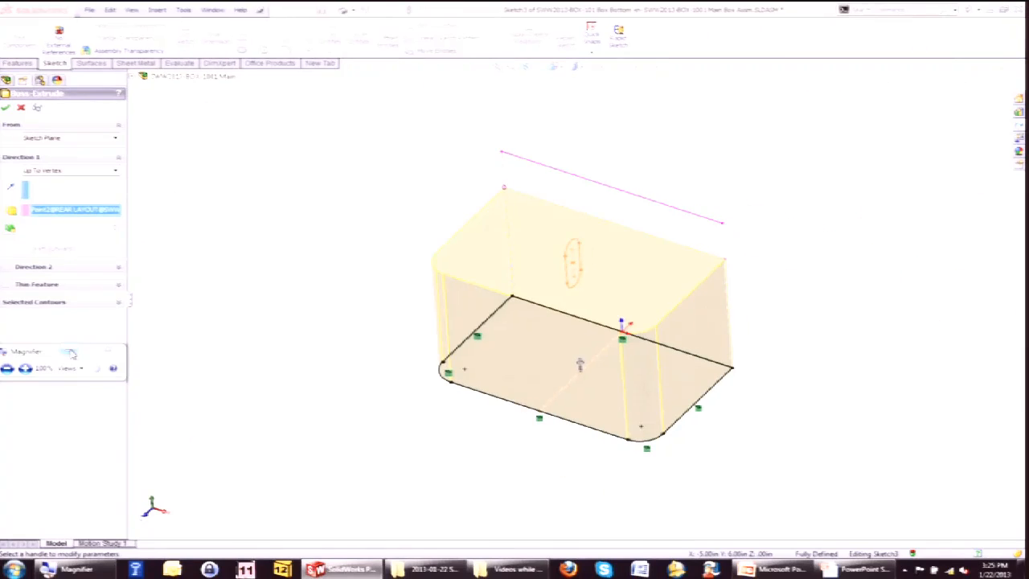
pyautogui.click(107, 350)
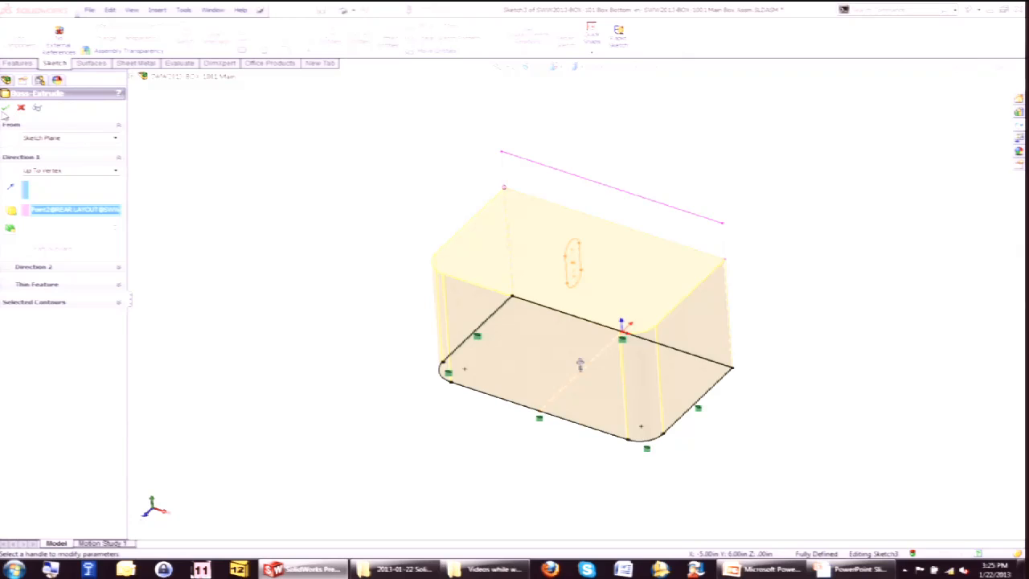
pyautogui.click(5, 109)
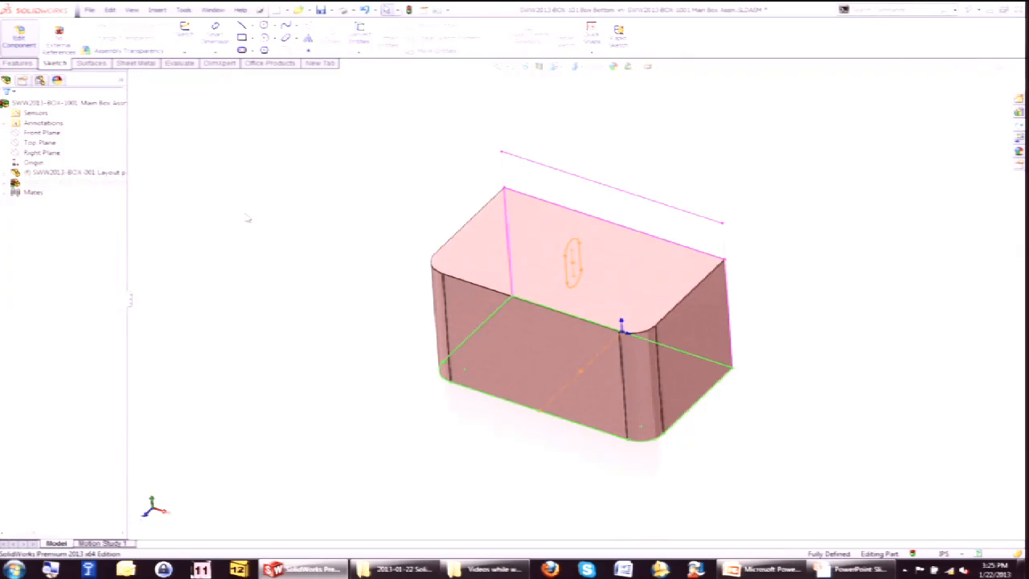
# Shell the Box Bottom extrusion, removing its top face to hollow out the box.
pyautogui.click(482, 249)
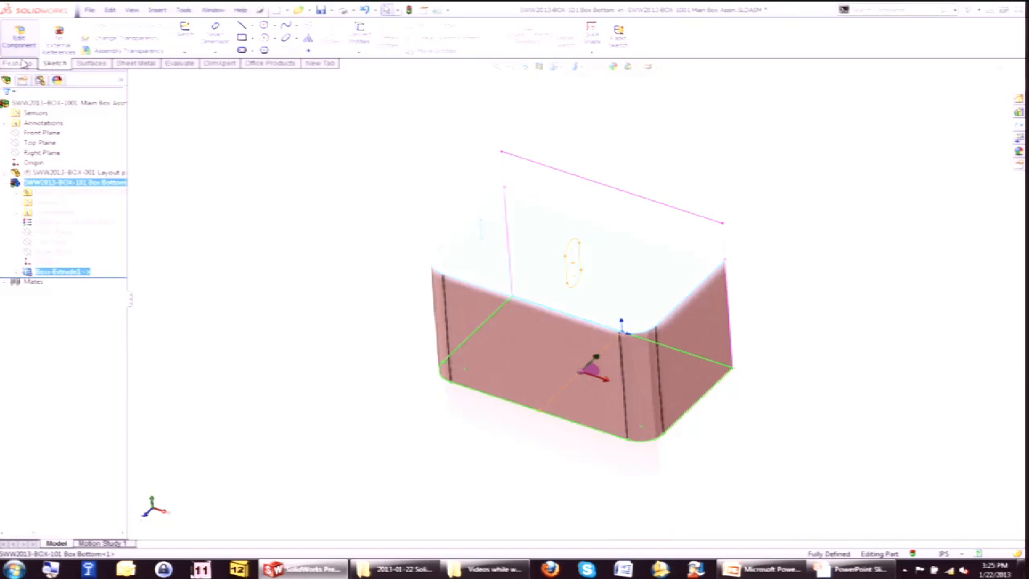
pyautogui.click(539, 51)
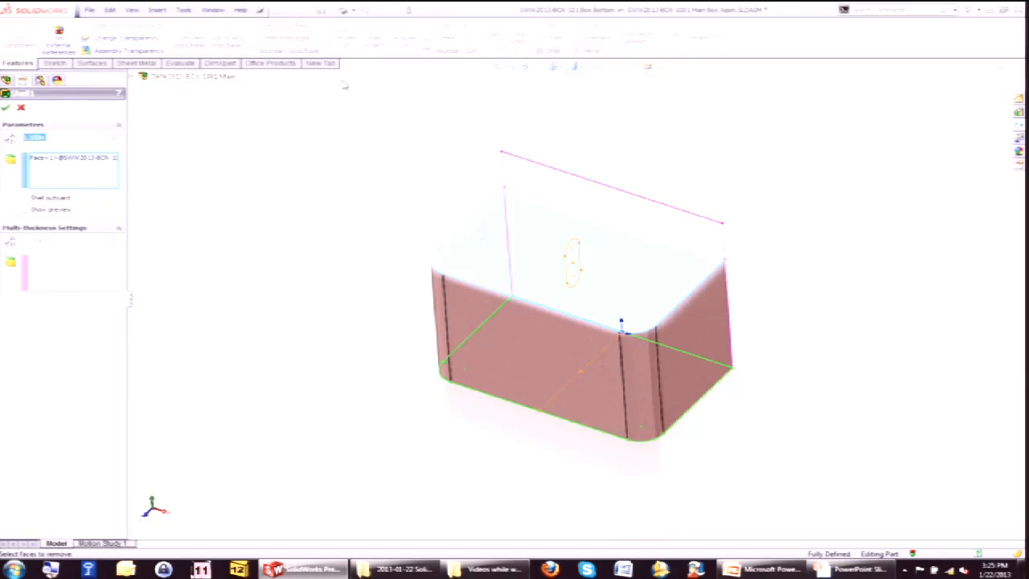
pyautogui.press('Return')
pyautogui.click(193, 228)
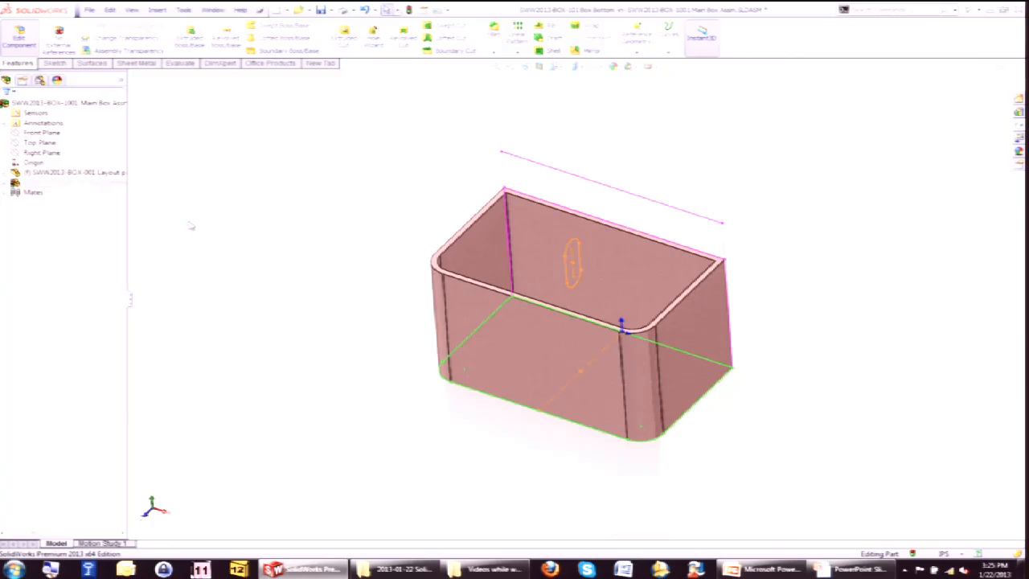
# Assign the Pine wood material to the Box Bottom part.
pyautogui.click(4, 184)
pyautogui.rightClick(59, 221)
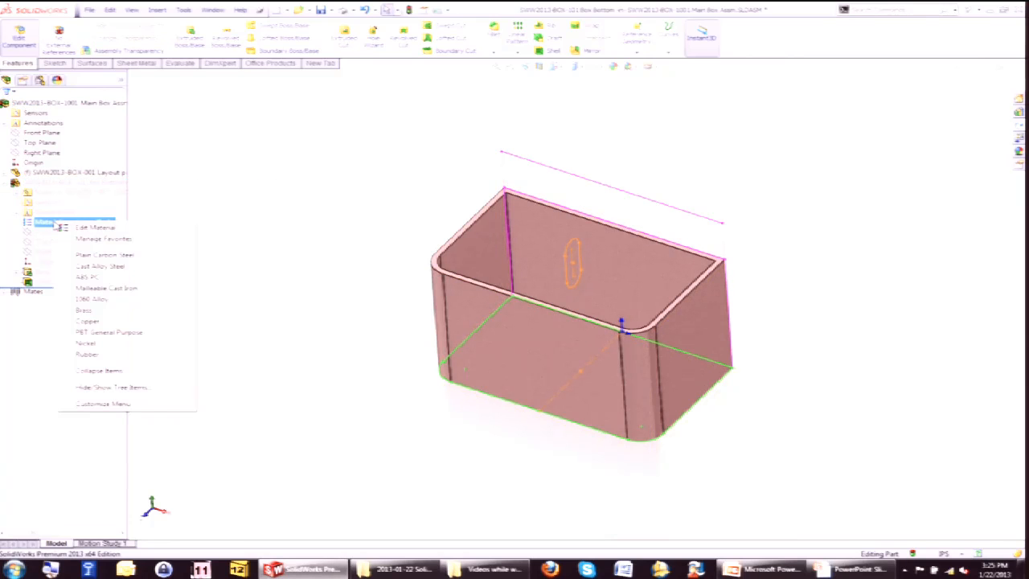
pyautogui.click(100, 228)
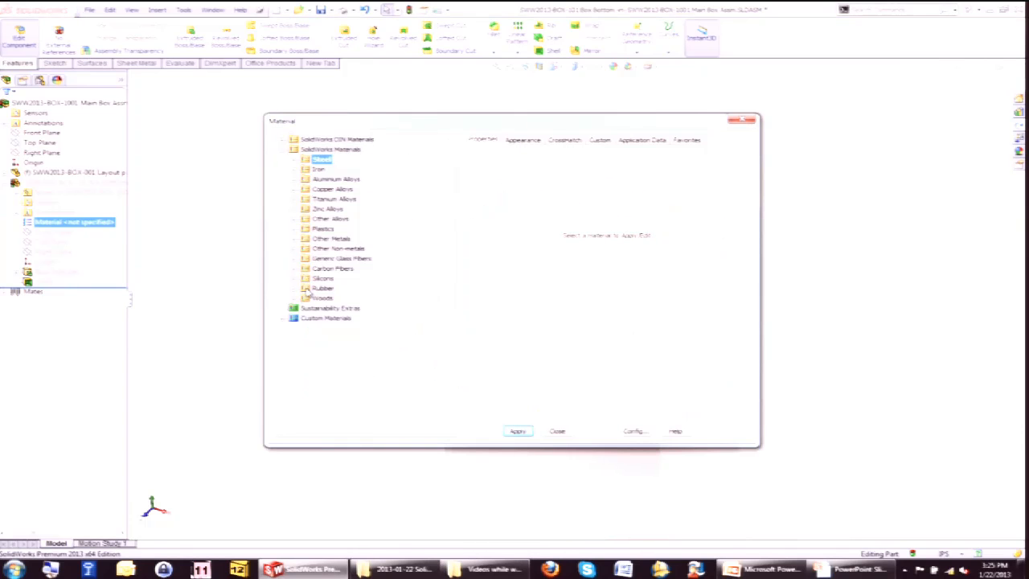
pyautogui.click(298, 300)
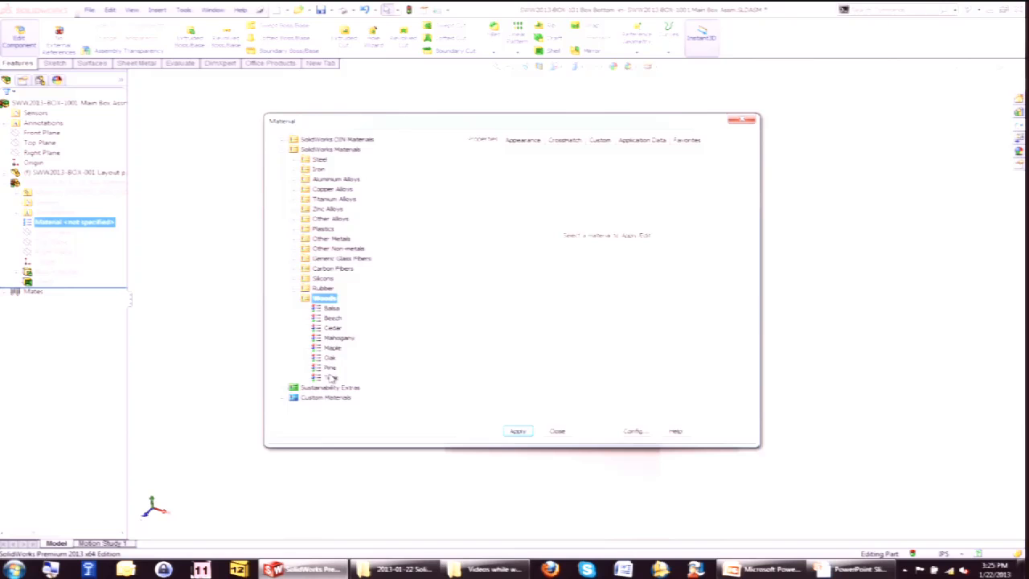
pyautogui.click(329, 368)
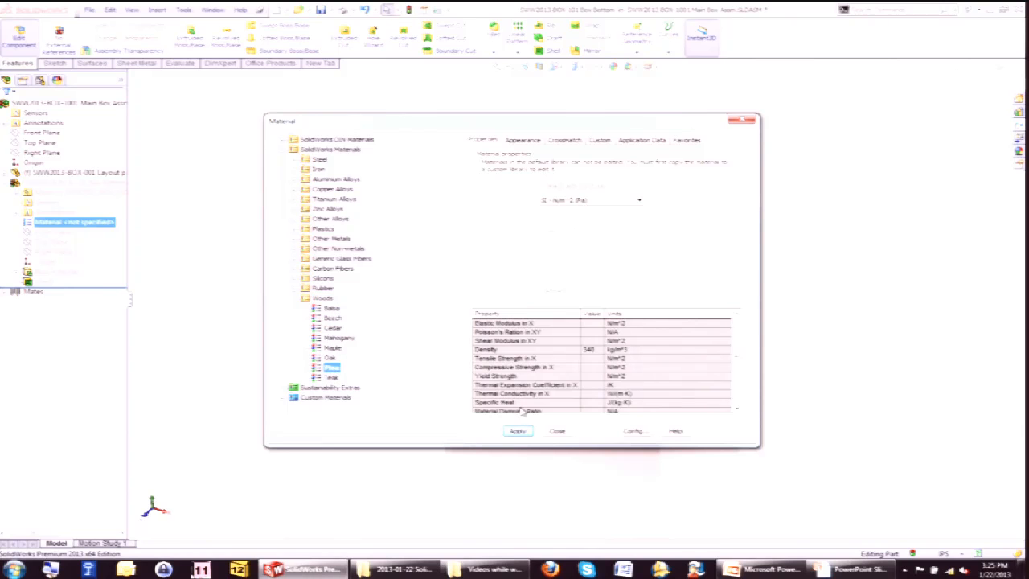
pyautogui.click(518, 431)
pyautogui.click(557, 432)
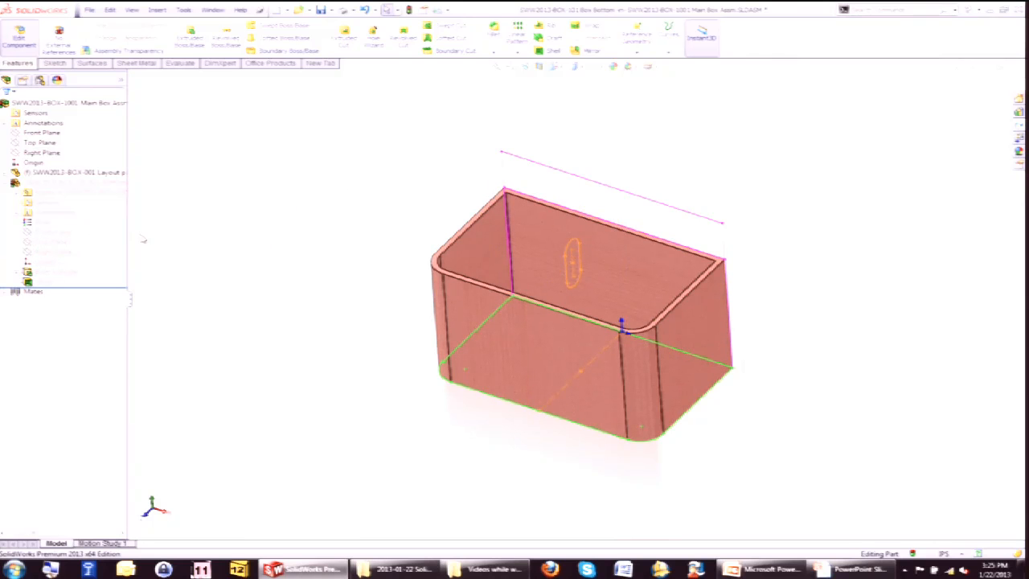
# Start a sketch on the Box Bottom's Right Plane and convert the layout's side slot outline into it.
pyautogui.click(50, 251)
pyautogui.click(42, 237)
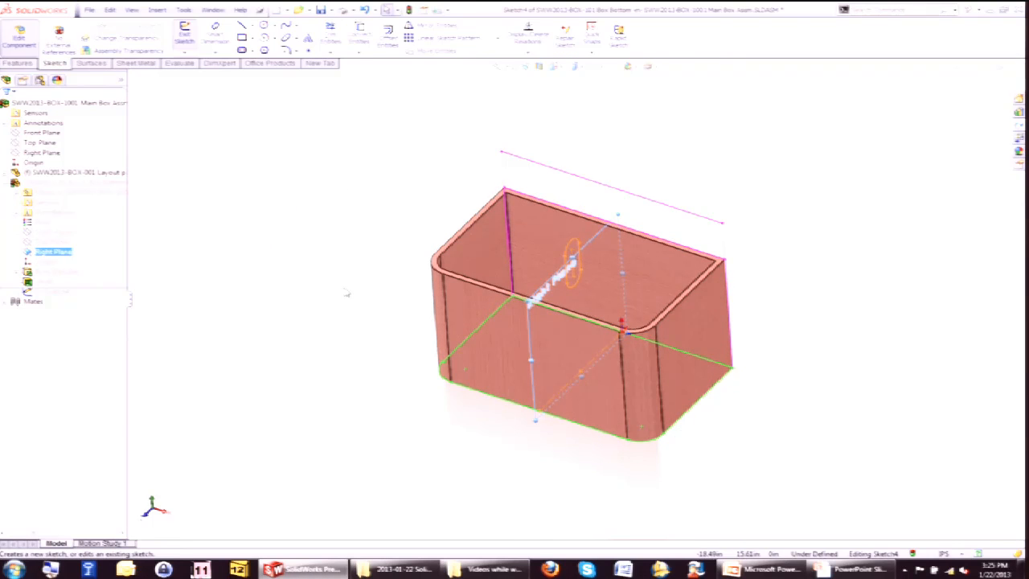
pyautogui.moveTo(345, 292); pyautogui.dragTo(328, 280, button='middle')
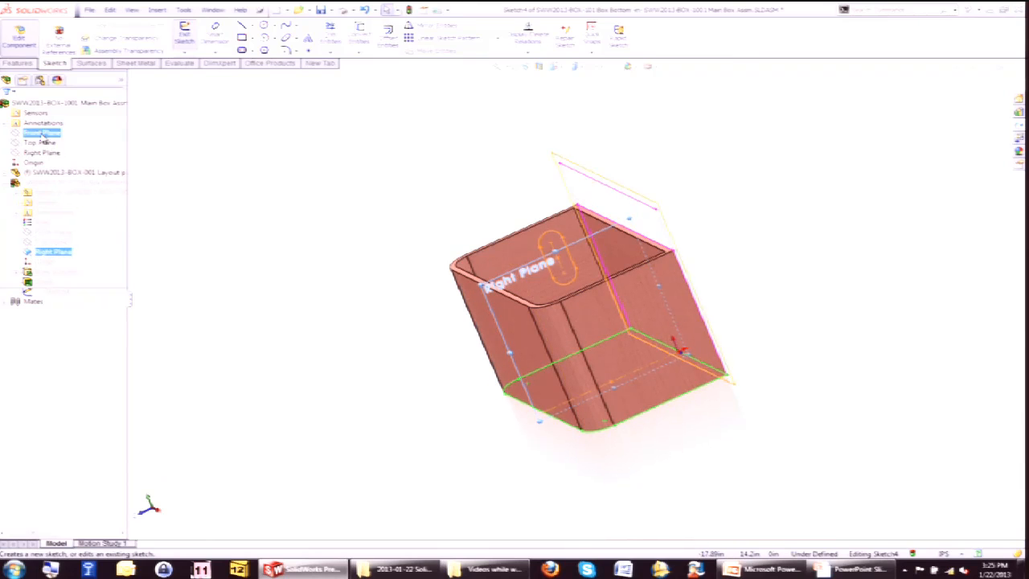
pyautogui.moveTo(564, 289)
pyautogui.mouseDown(button='middle')
pyautogui.moveTo(587, 298)
pyautogui.moveTo(579, 294)
pyautogui.mouseUp(button='middle')
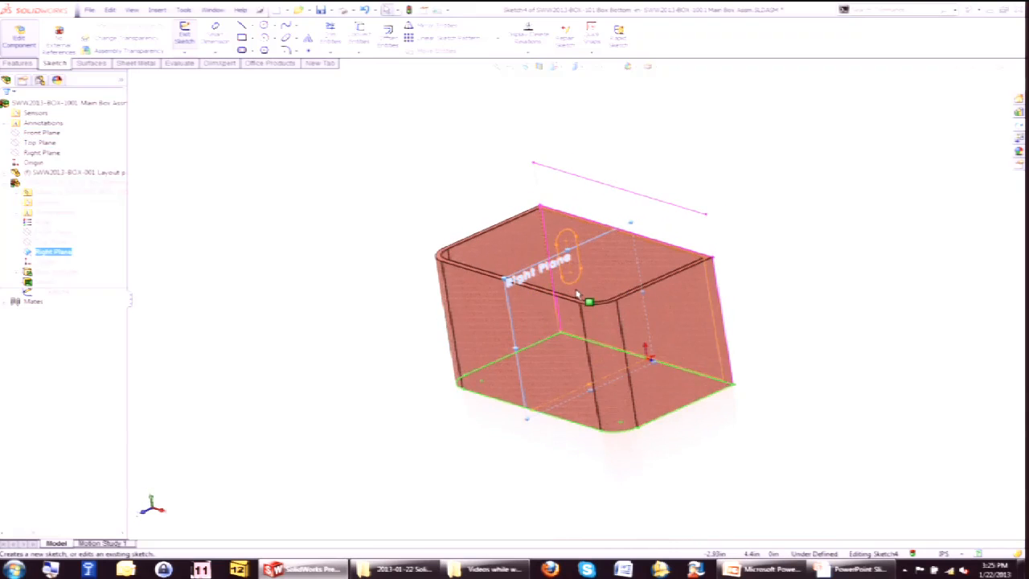
pyautogui.scroll(-4, 562, 264)
pyautogui.rightClick(546, 279)
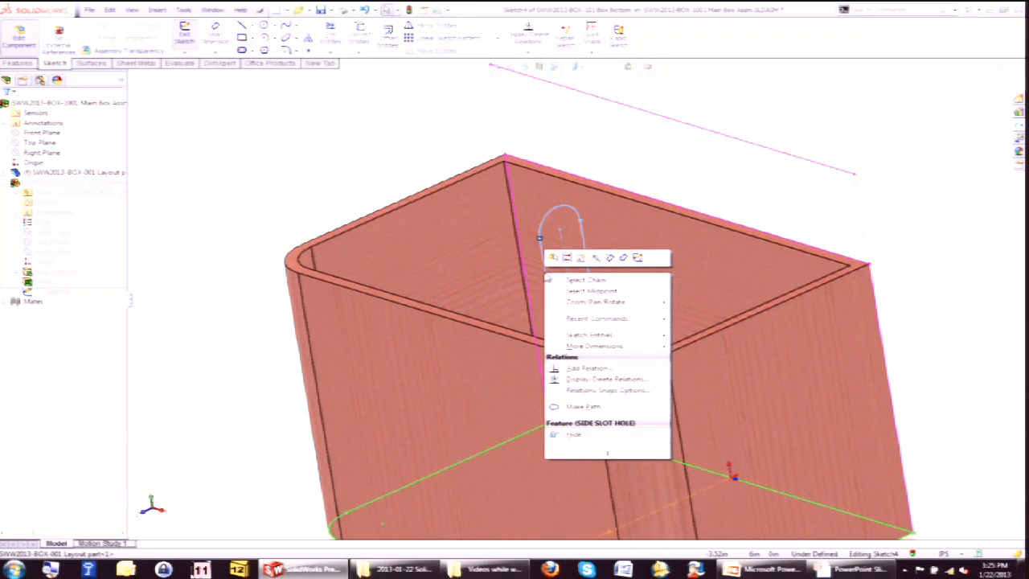
pyautogui.click(608, 291)
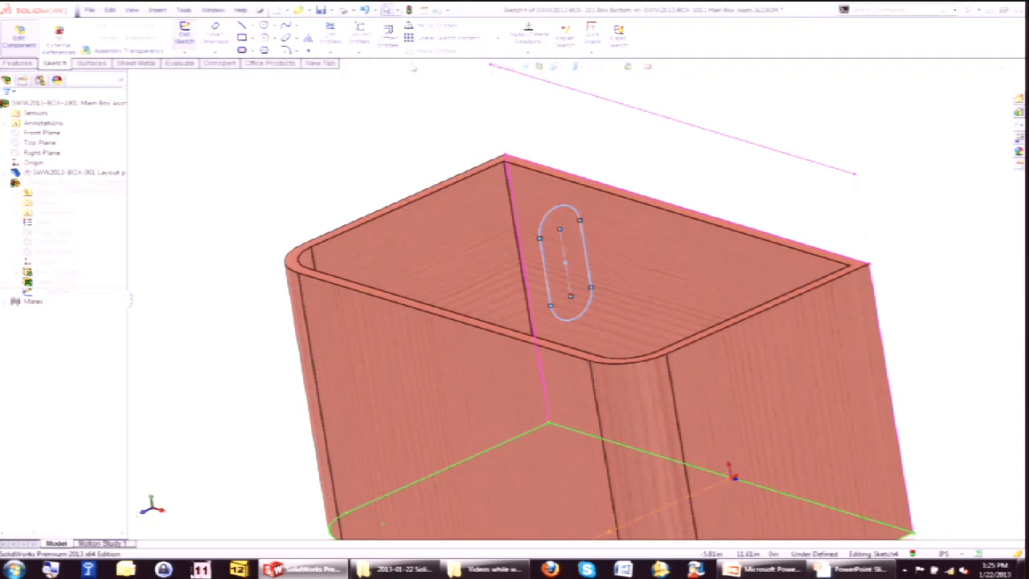
pyautogui.click(361, 35)
pyautogui.scroll(2, 404, 192)
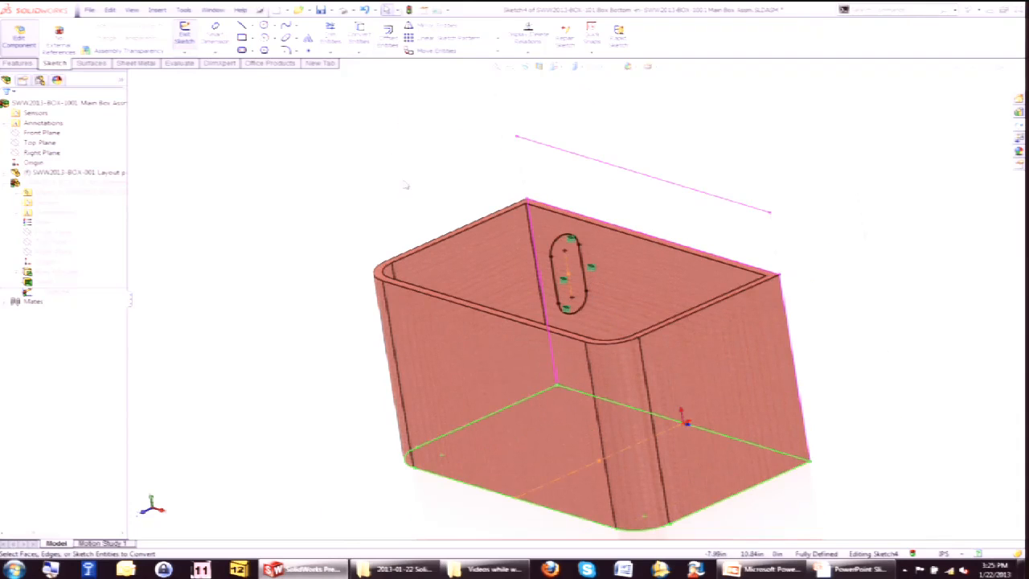
# Cut-extrude the converted slot Through All in both directions to cut slots in both box ends.
pyautogui.press('s')
pyautogui.click(299, 165)
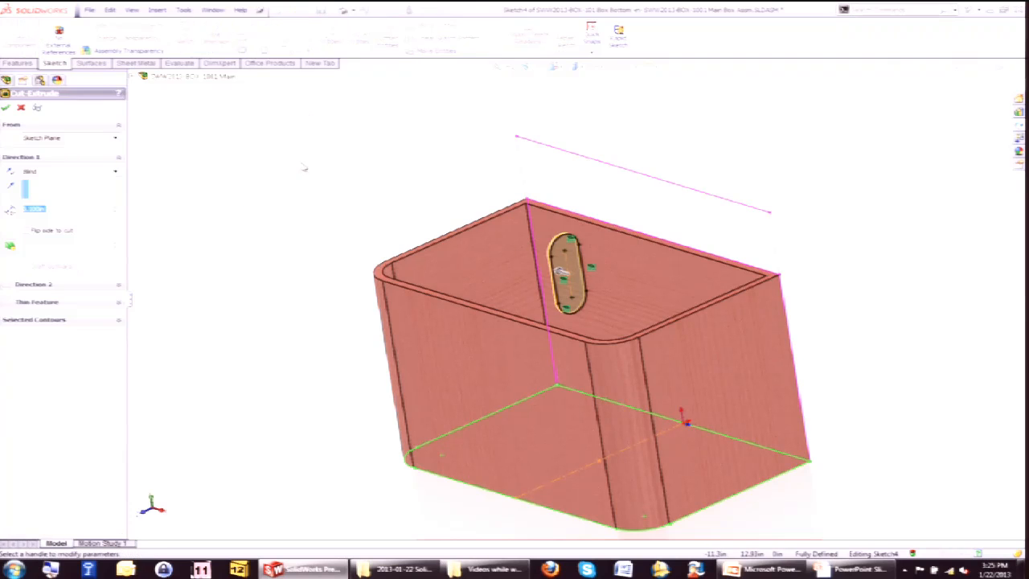
pyautogui.rightClick(311, 151)
pyautogui.click(358, 225)
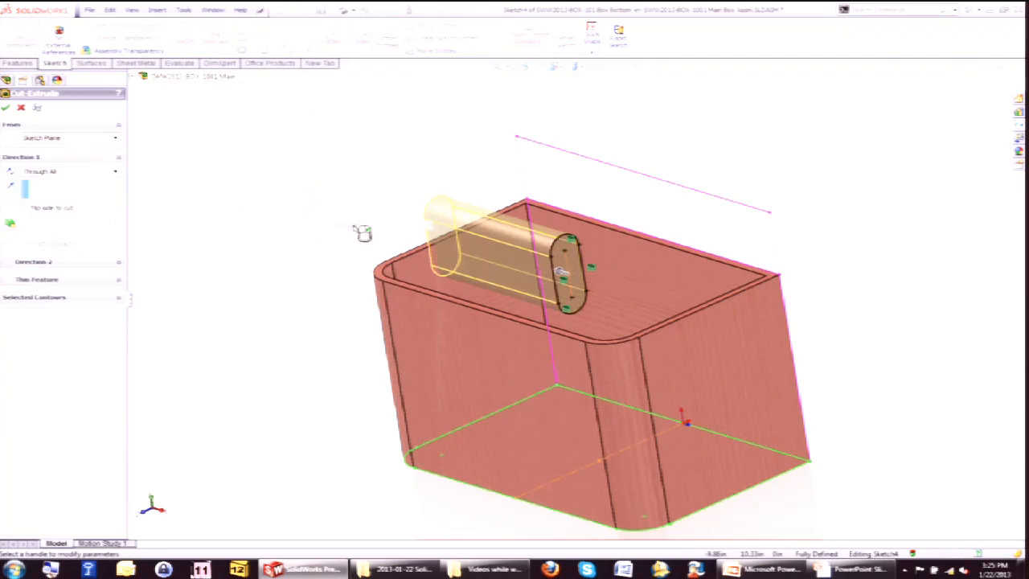
pyautogui.rightClick(350, 142)
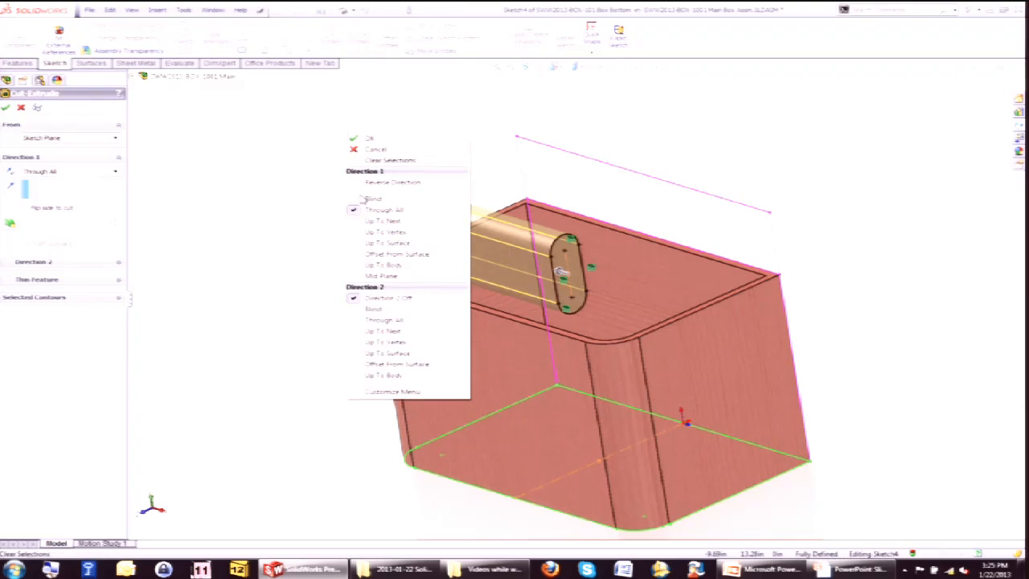
pyautogui.click(384, 319)
pyautogui.rightClick(382, 324)
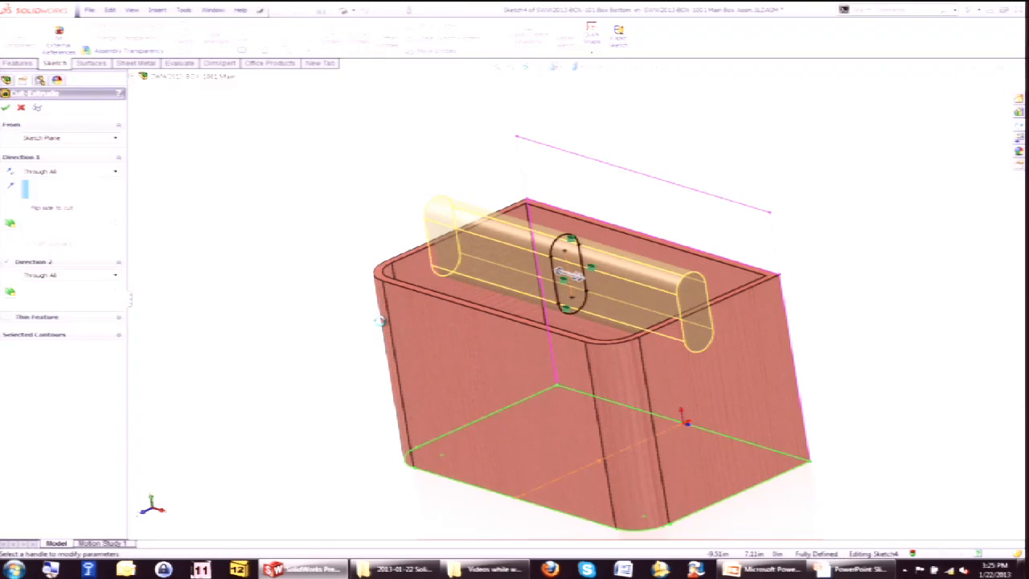
pyautogui.scroll(1, 383, 324)
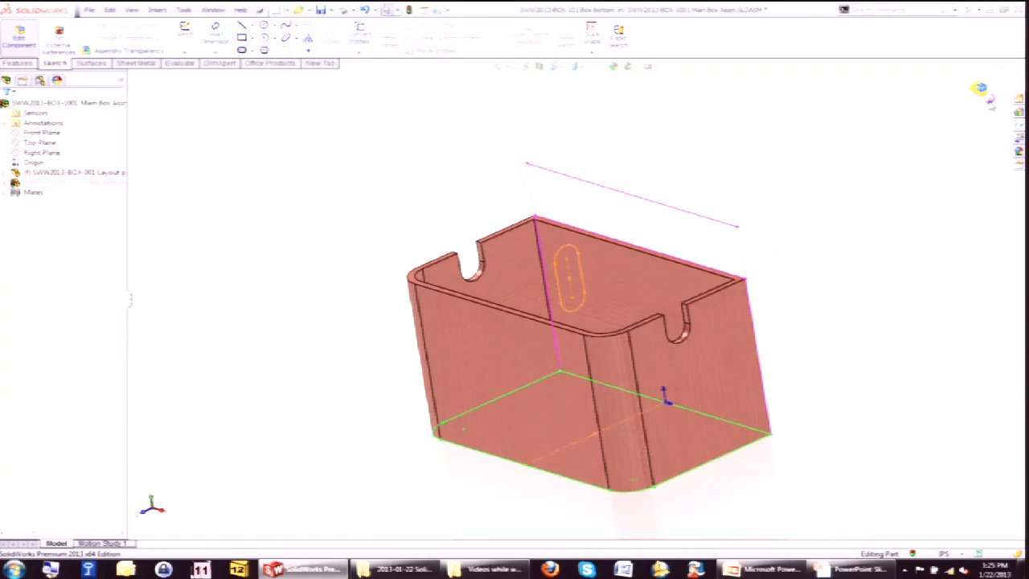
# Exit part editing back to the assembly and hide the Box Bottom component.
pyautogui.click(985, 96)
pyautogui.moveTo(522, 185); pyautogui.dragTo(553, 203, button='middle')
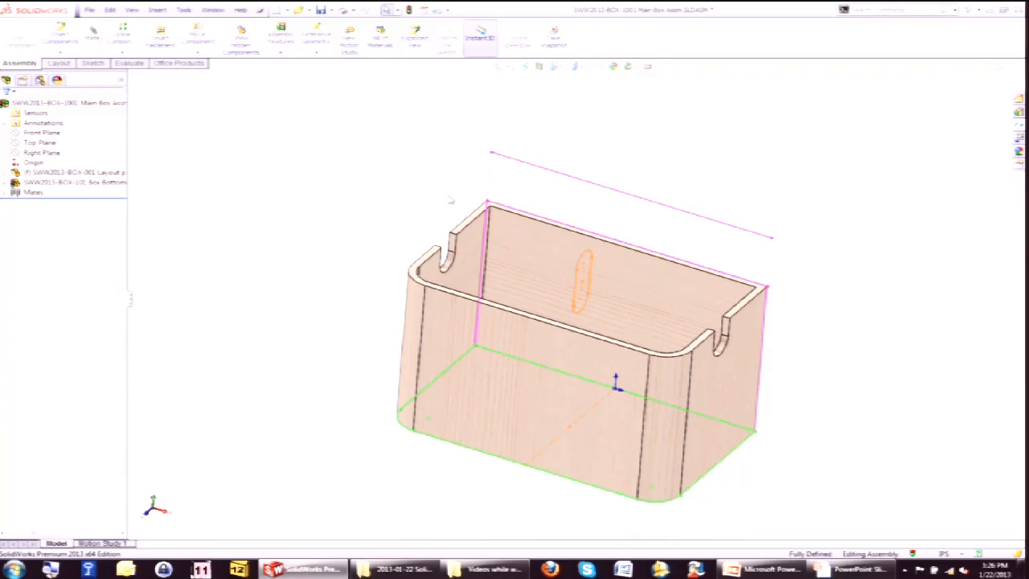
pyautogui.moveTo(425, 207); pyautogui.dragTo(659, 265, button='middle')
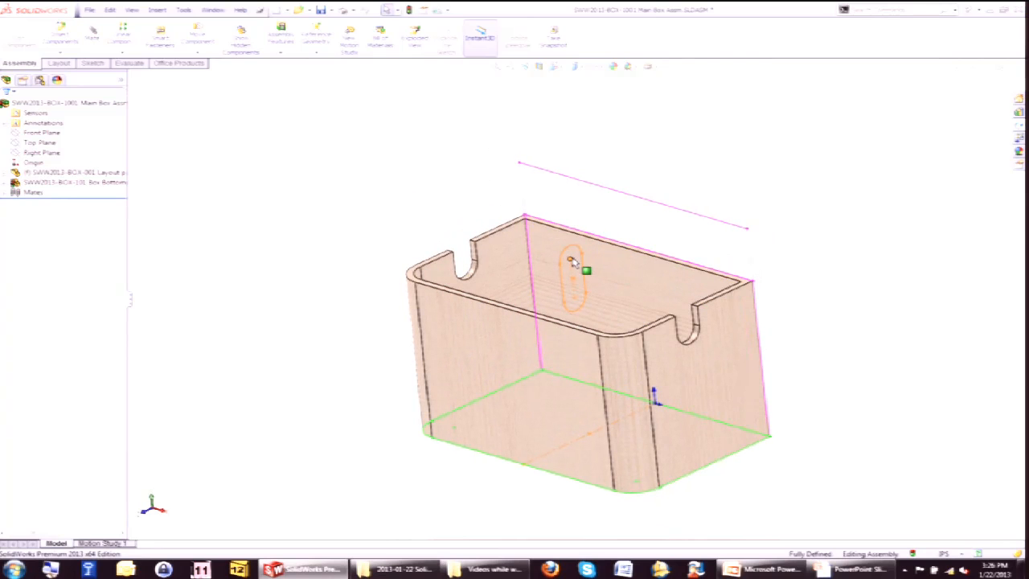
pyautogui.rightClick(514, 267)
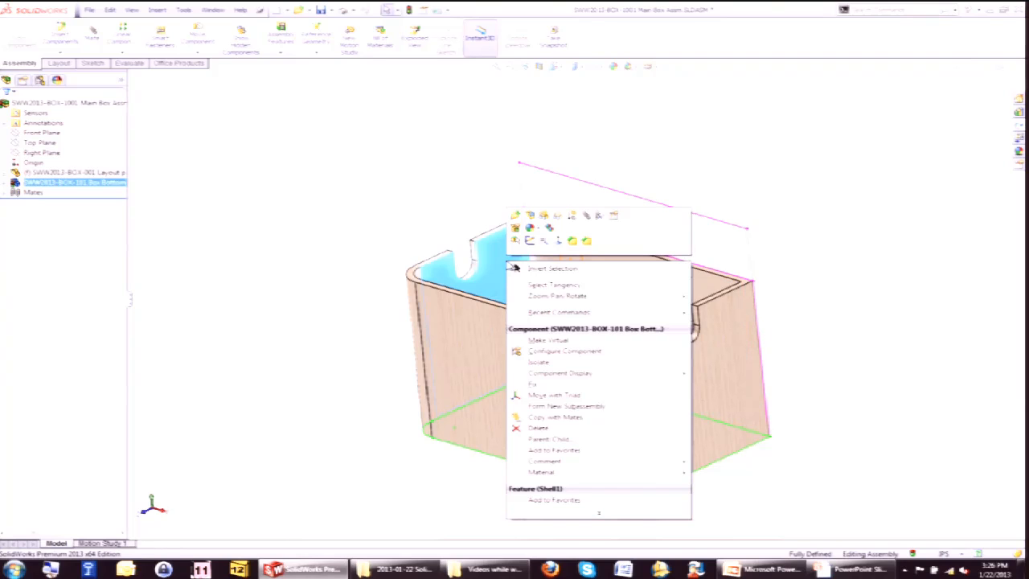
pyautogui.click(545, 216)
pyautogui.click(424, 194)
pyautogui.moveTo(424, 194); pyautogui.dragTo(347, 220, button='middle')
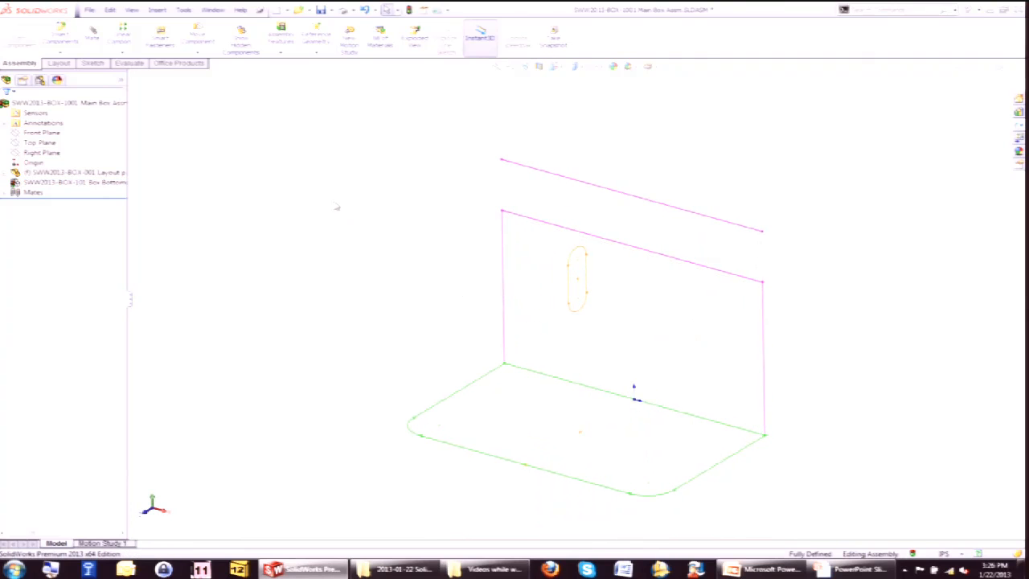
# Insert a new part component and save it as SWW2013-BOX-102 Box Lid.
pyautogui.click(157, 10)
pyautogui.moveTo(180, 25)
pyautogui.click(314, 36)
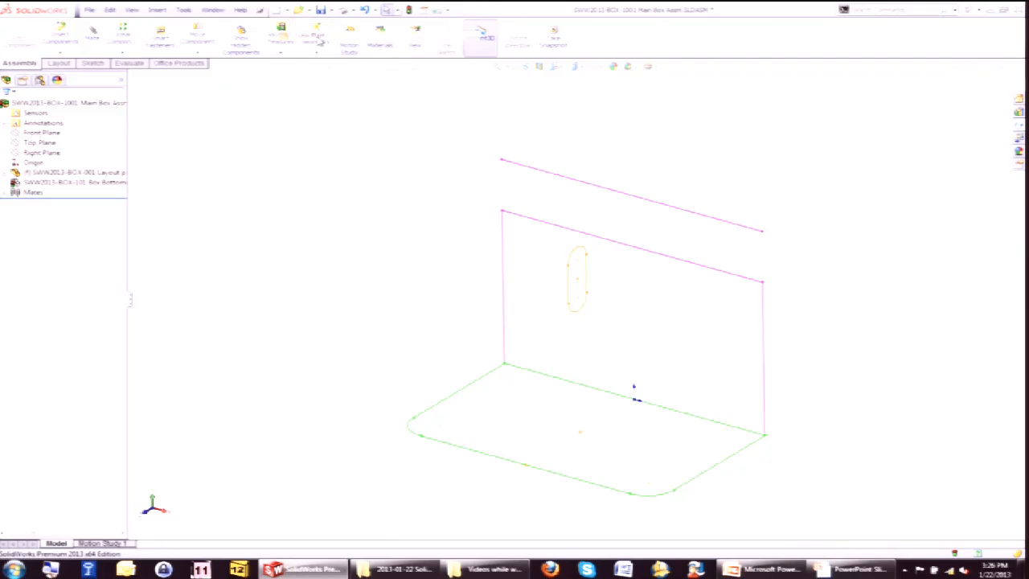
pyautogui.scroll(-3, 617, 199)
pyautogui.click(392, 202)
pyautogui.moveTo(391, 275); pyautogui.dragTo(334, 275)
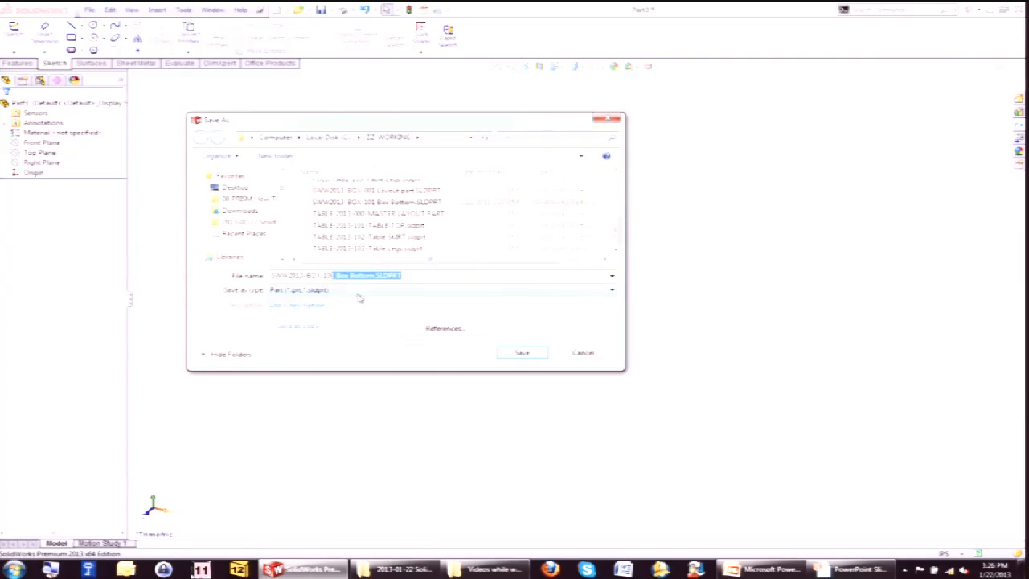
pyautogui.write('2')
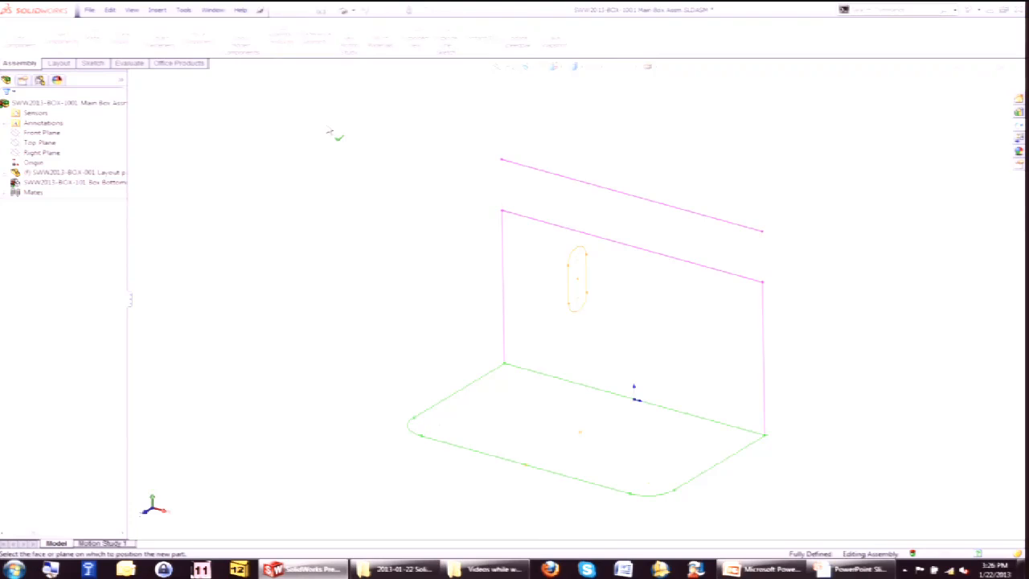
# Position the new part on the assembly's Front Plane and exit its initial sketch.
pyautogui.click(51, 134)
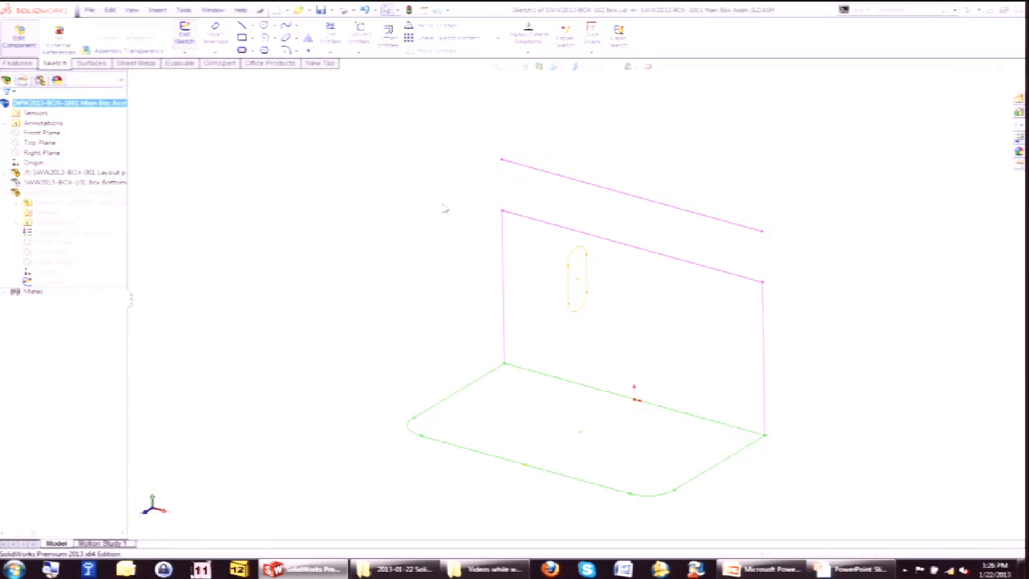
pyautogui.click(970, 86)
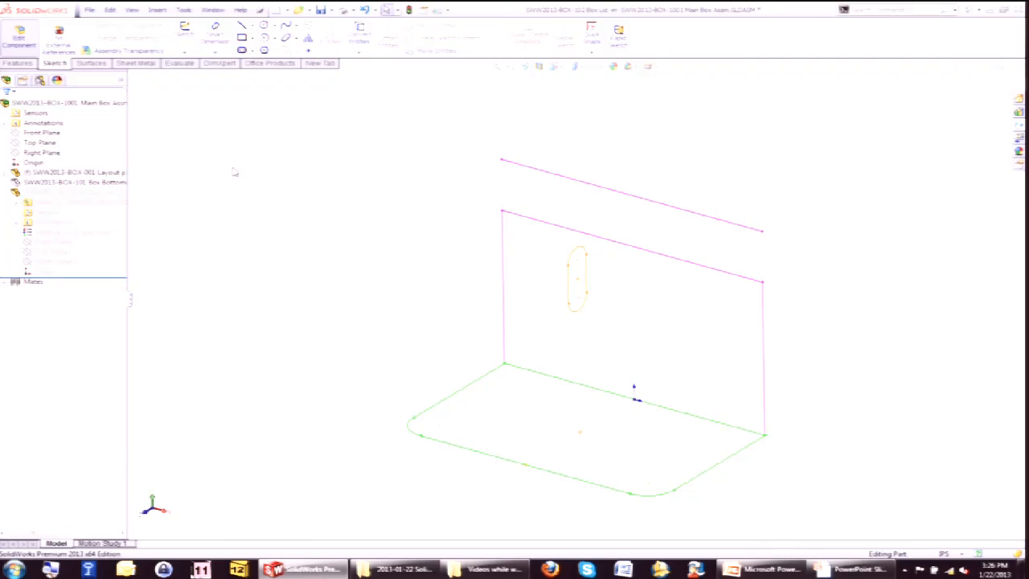
# Create a reference plane parallel to the Box Lid's Top Plane, passing through the REAR LAYOUT sketch's upper corner point.
pyautogui.click(46, 273)
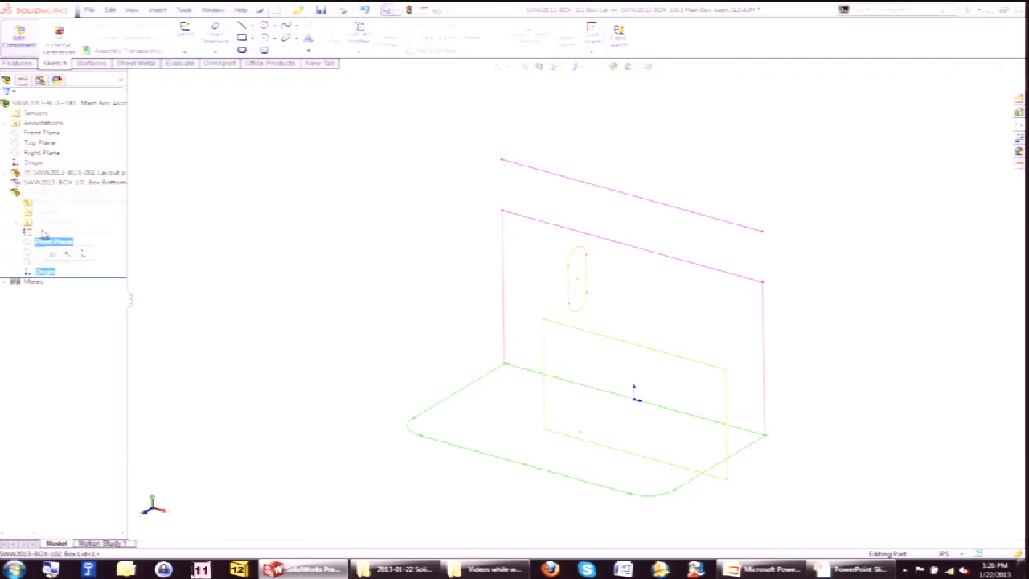
pyautogui.click(34, 162)
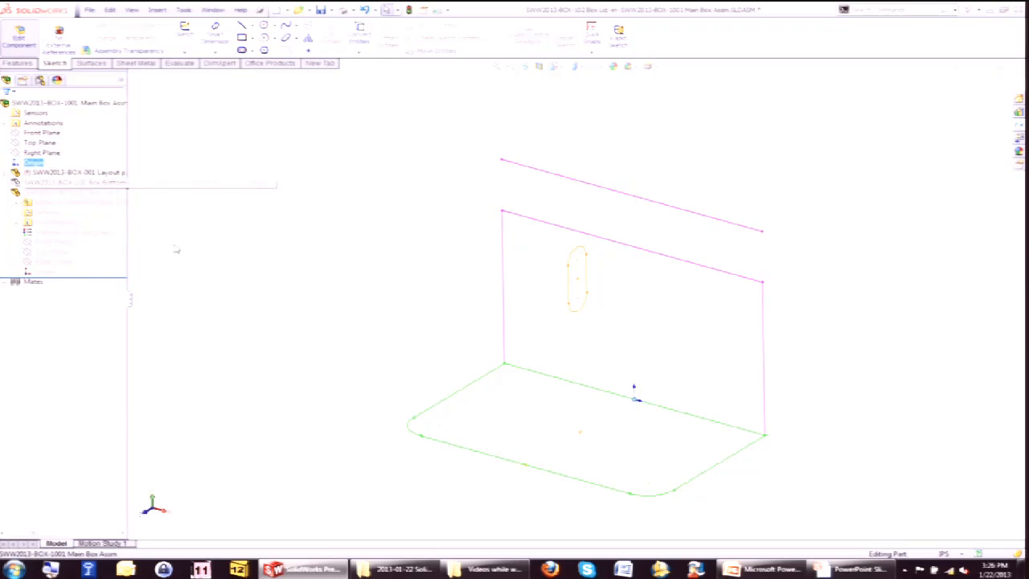
pyautogui.click(50, 272)
pyautogui.click(209, 283)
pyautogui.click(71, 252)
pyautogui.keyDown('ctrl'); pyautogui.moveTo(569, 361); pyautogui.dragTo(545, 270); pyautogui.keyUp('ctrl')
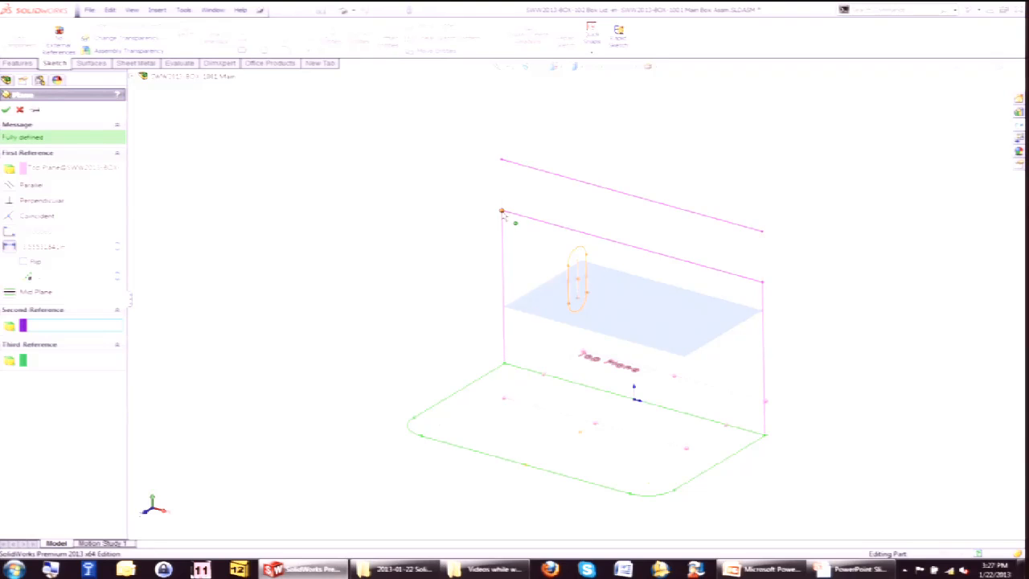
pyautogui.click(502, 212)
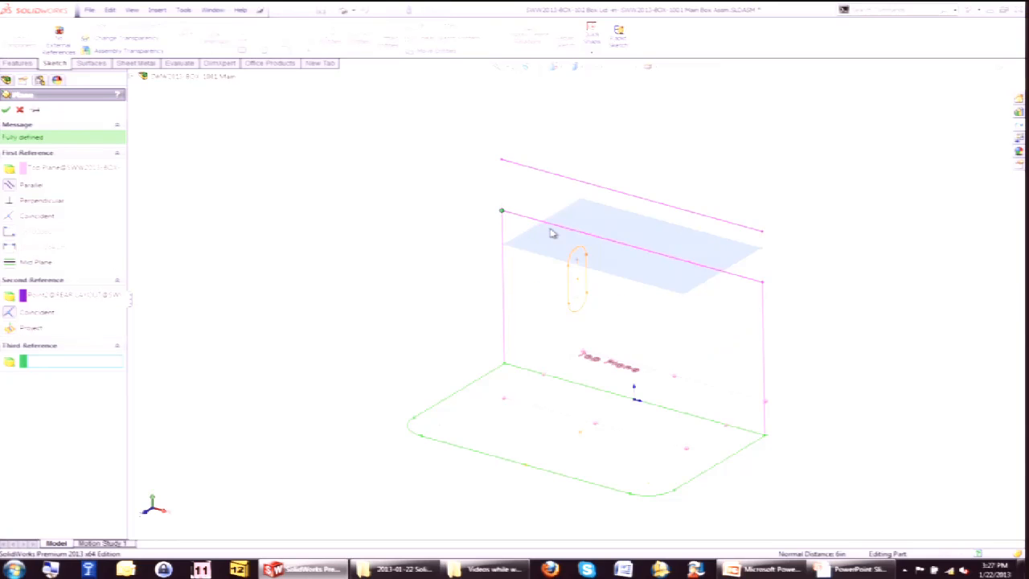
pyautogui.click(971, 85)
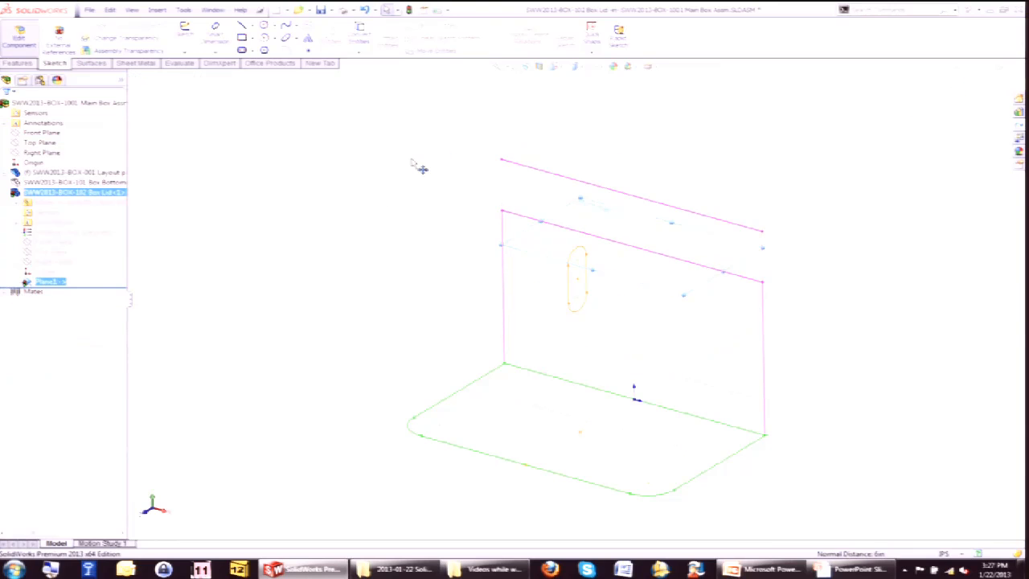
# Start a sketch on the new plane and convert the TOP LAYOUT sketch's outline chain into it.
pyautogui.click(352, 219)
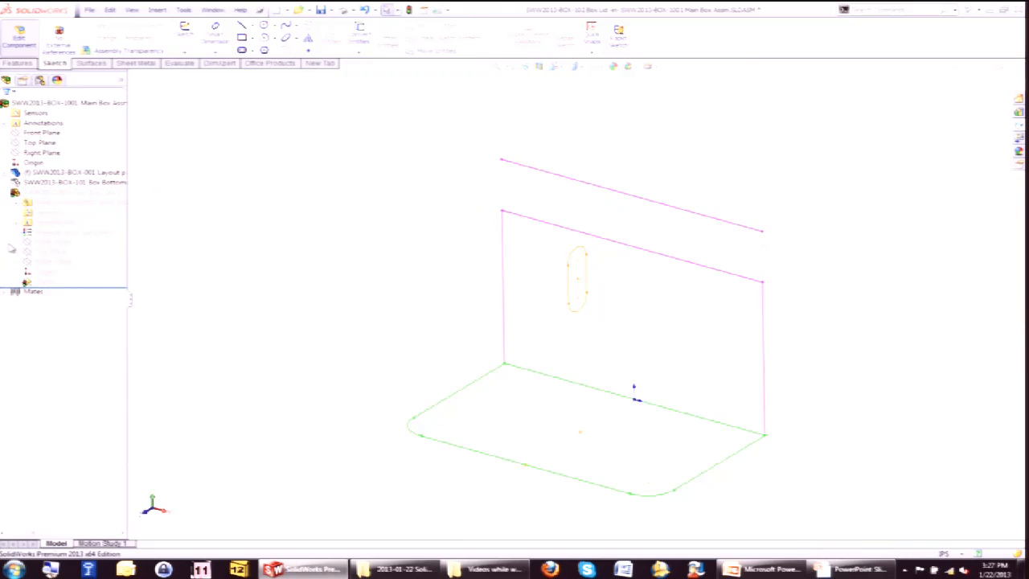
pyautogui.click(41, 281)
pyautogui.click(50, 260)
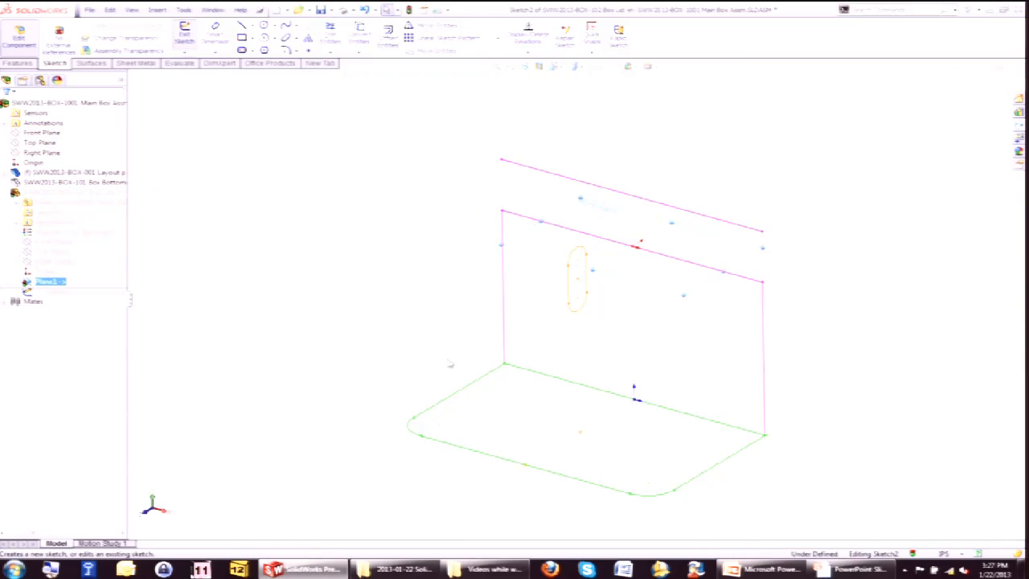
pyautogui.rightClick(475, 392)
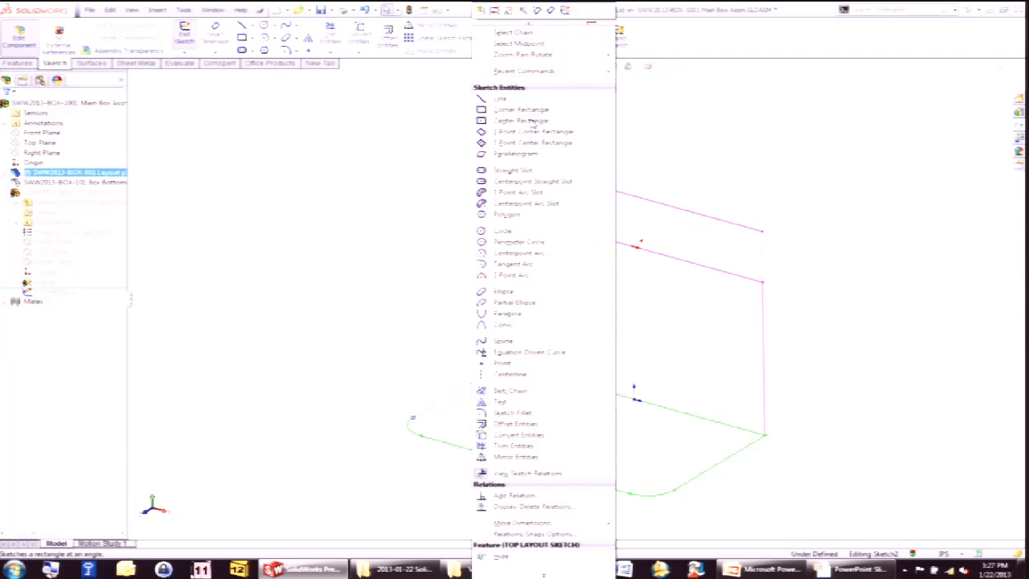
pyautogui.click(527, 40)
pyautogui.click(361, 34)
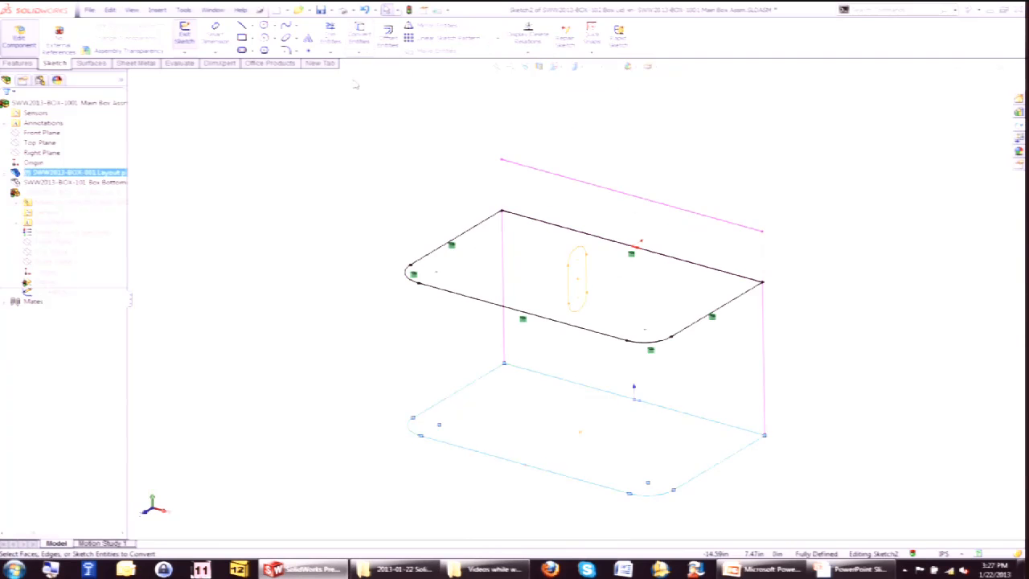
# Extrude the converted lid outline upward as a boss up to the rear layout's top corner.
pyautogui.press('s')
pyautogui.click(471, 187)
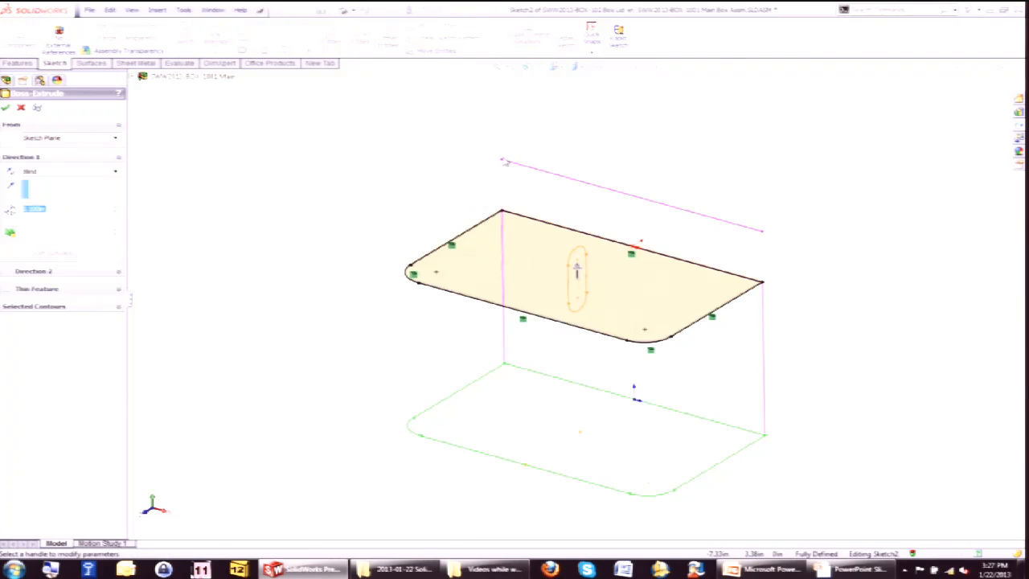
pyautogui.click(501, 162)
pyautogui.press('Return')
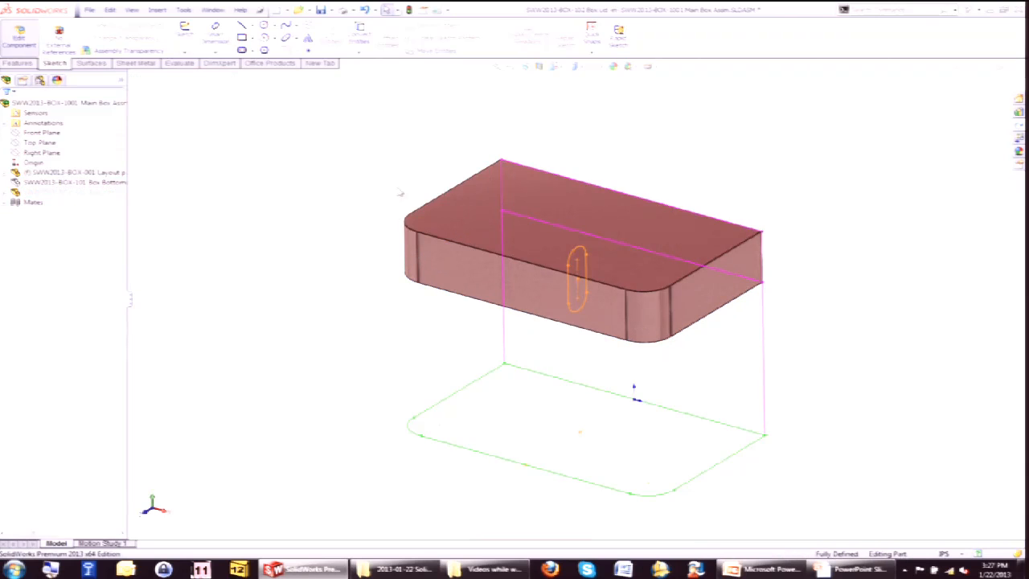
# Fillet the lid's top outer edge with a 0.25 in radius.
pyautogui.press('s')
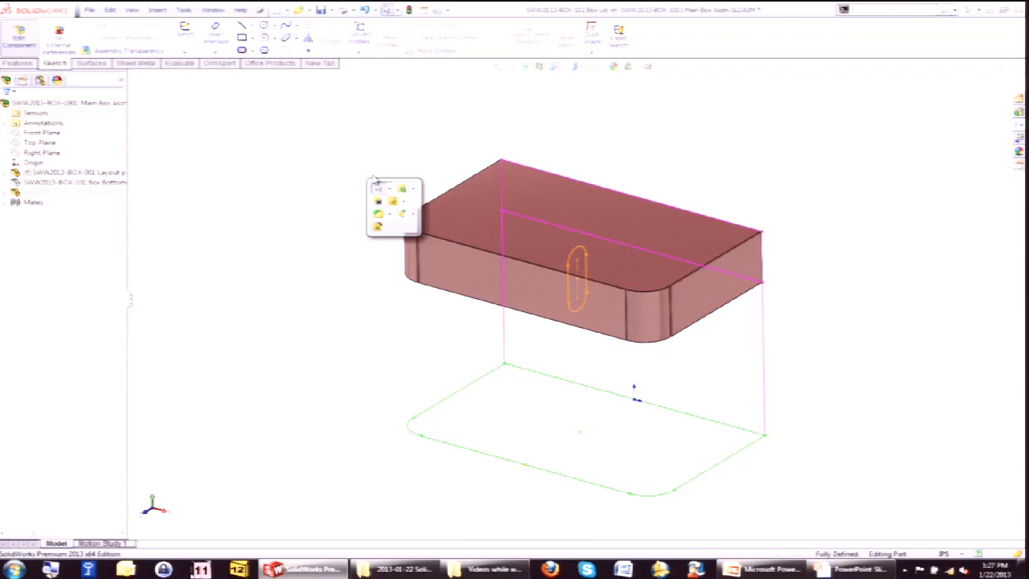
pyautogui.click(379, 225)
pyautogui.click(418, 211)
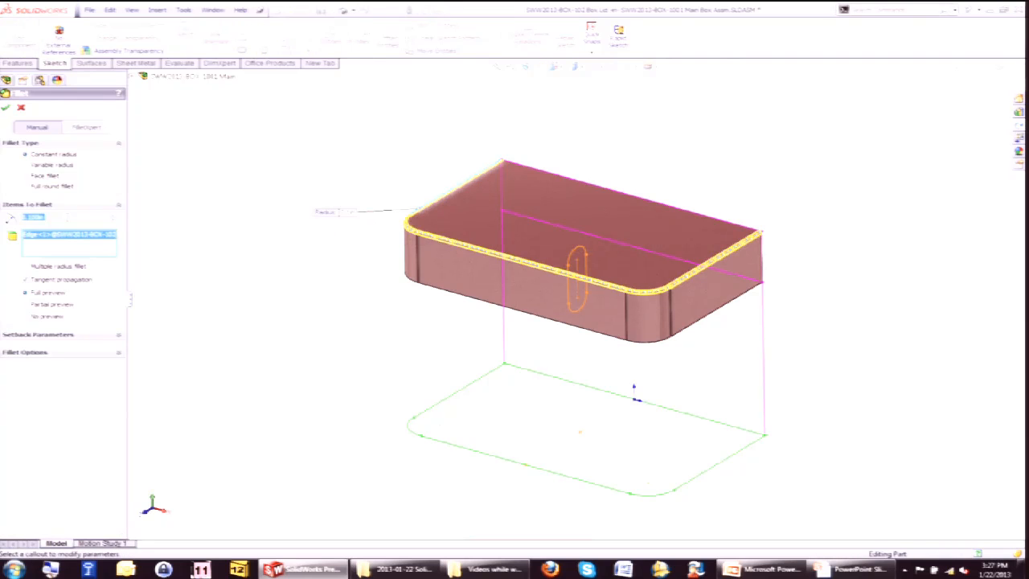
pyautogui.write('.25')
pyautogui.press('Return')
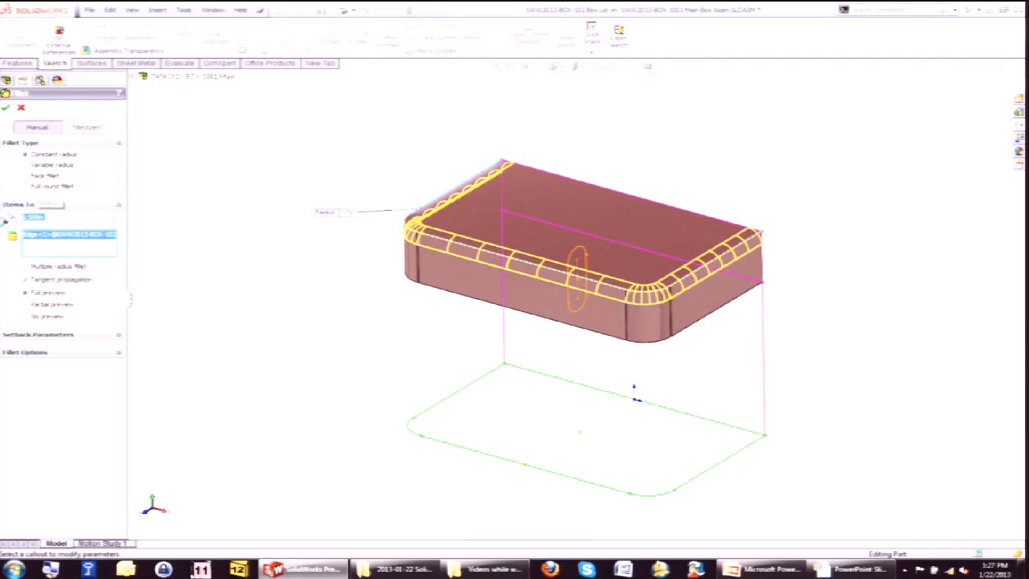
pyautogui.press('Return')
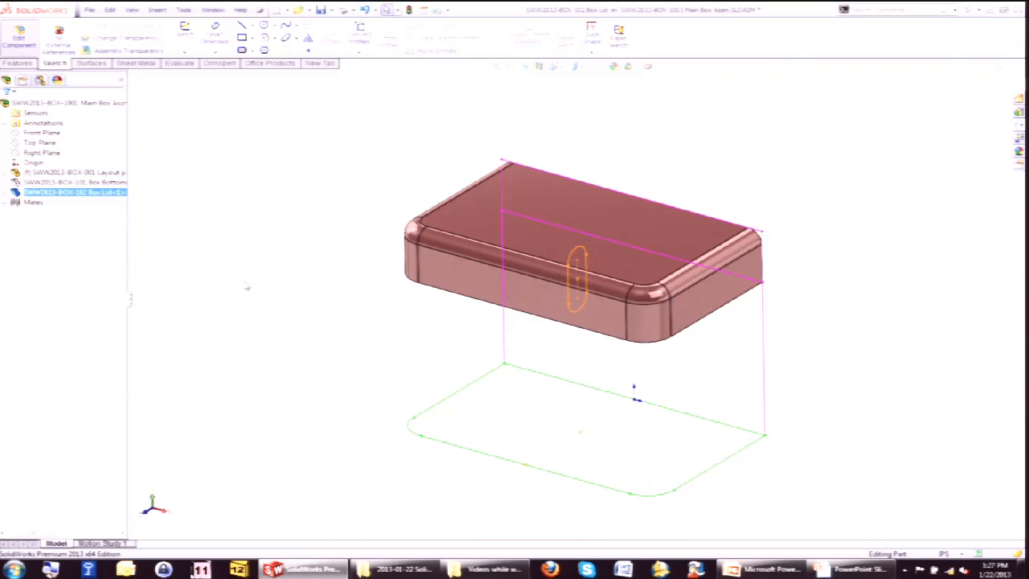
# Shell the lid, removing its bottom face.
pyautogui.moveTo(369, 319); pyautogui.dragTo(329, 166, button='middle')
pyautogui.click(500, 300)
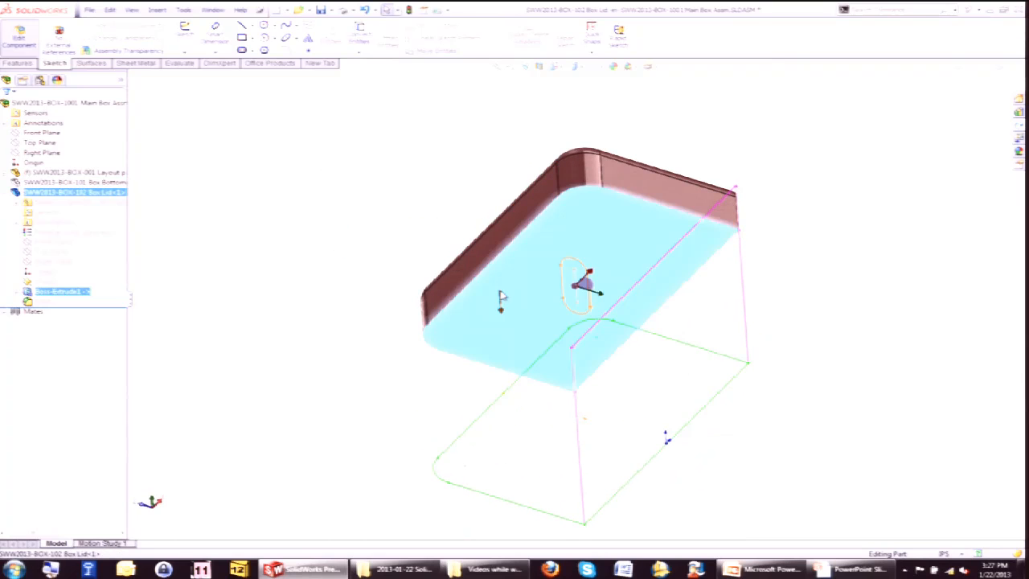
pyautogui.click(18, 62)
pyautogui.click(540, 51)
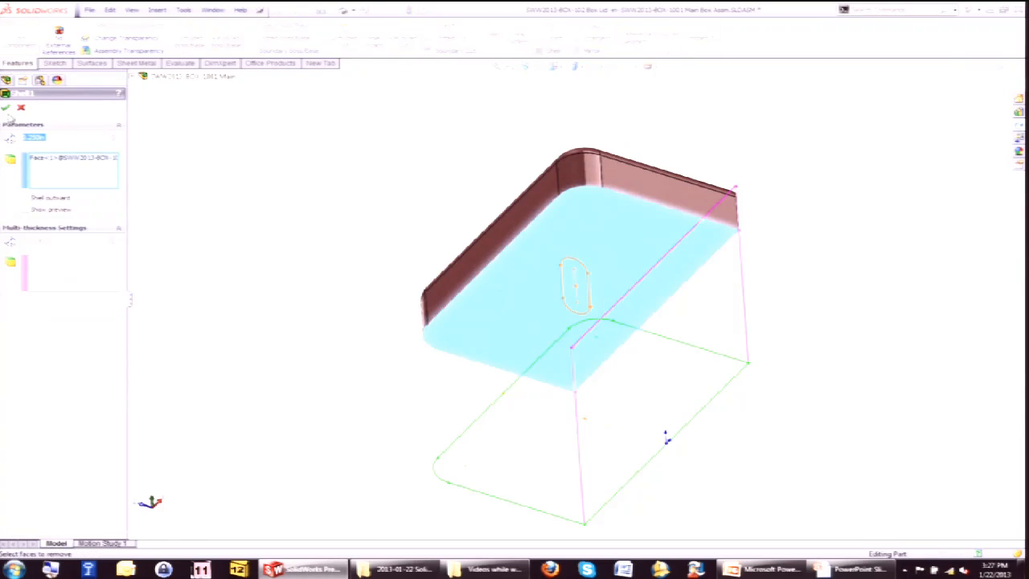
pyautogui.click(6, 107)
# Assign the Mahogany wood material to the Box Lid part.
pyautogui.rightClick(72, 232)
pyautogui.click(80, 237)
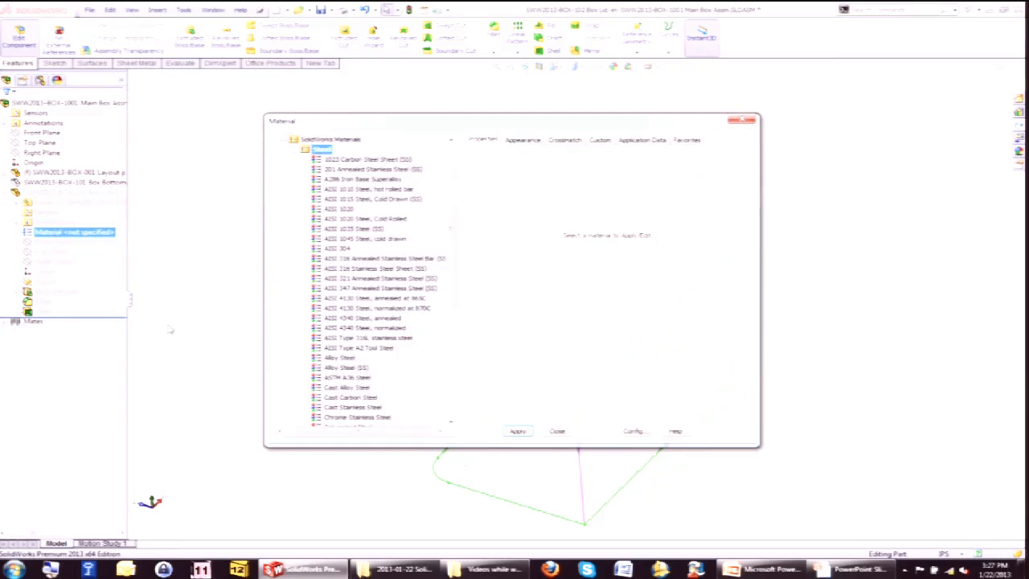
pyautogui.click(297, 150)
pyautogui.click(298, 299)
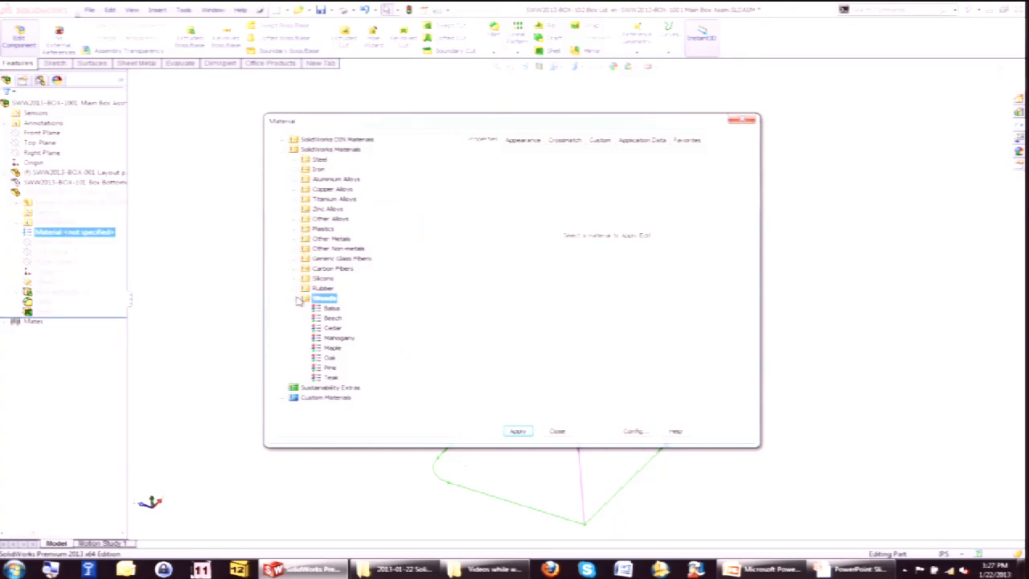
pyautogui.click(341, 339)
pyautogui.click(526, 433)
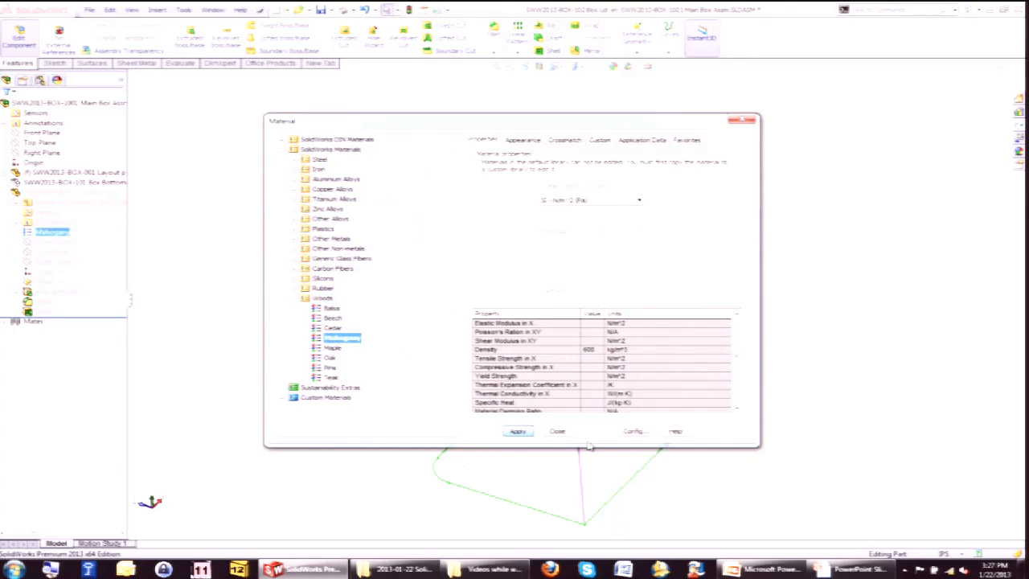
pyautogui.click(556, 431)
# Show the hidden Box Bottom component again.
pyautogui.moveTo(410, 267); pyautogui.dragTo(496, 361, button='middle')
pyautogui.moveTo(700, 218); pyautogui.dragTo(705, 369, button='middle')
pyautogui.moveTo(602, 429); pyautogui.dragTo(607, 382, button='middle')
pyautogui.click(73, 183)
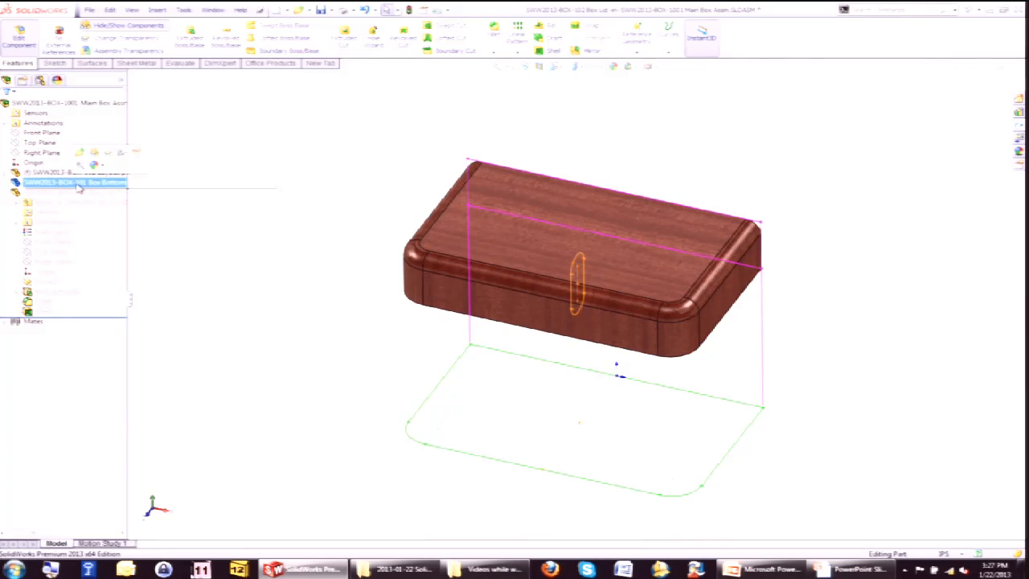
pyautogui.click(94, 152)
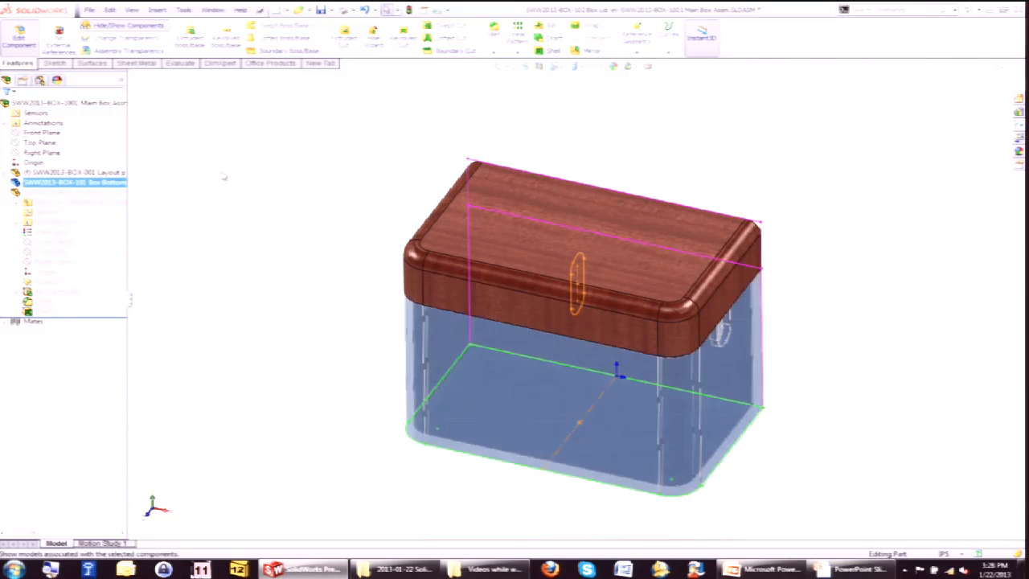
# Start a sketch on the Box Lid's Right Plane and convert the SIDE SLOT HOLE sketch's chain into it.
pyautogui.moveTo(324, 273); pyautogui.dragTo(271, 248, button='middle')
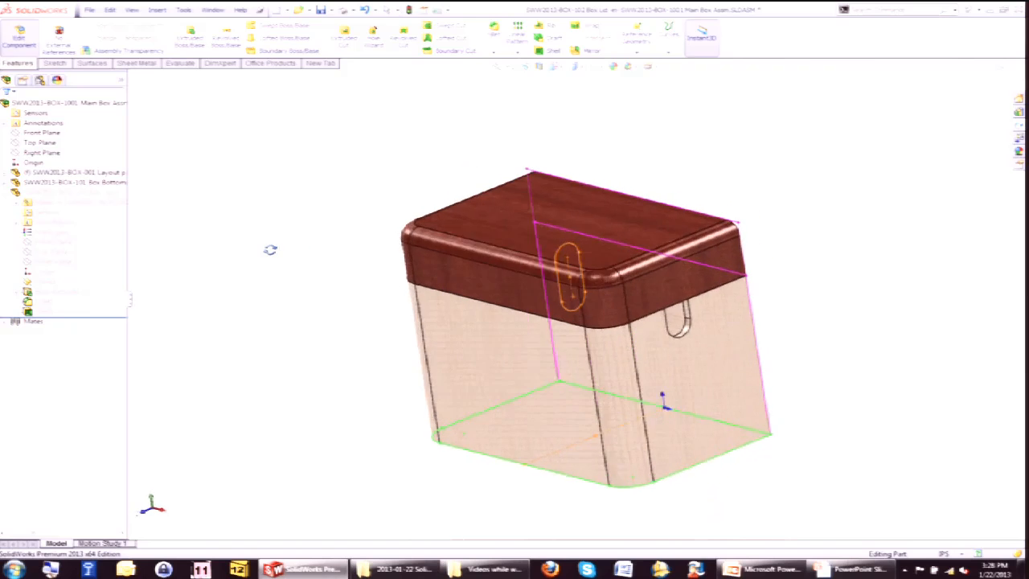
pyautogui.click(47, 268)
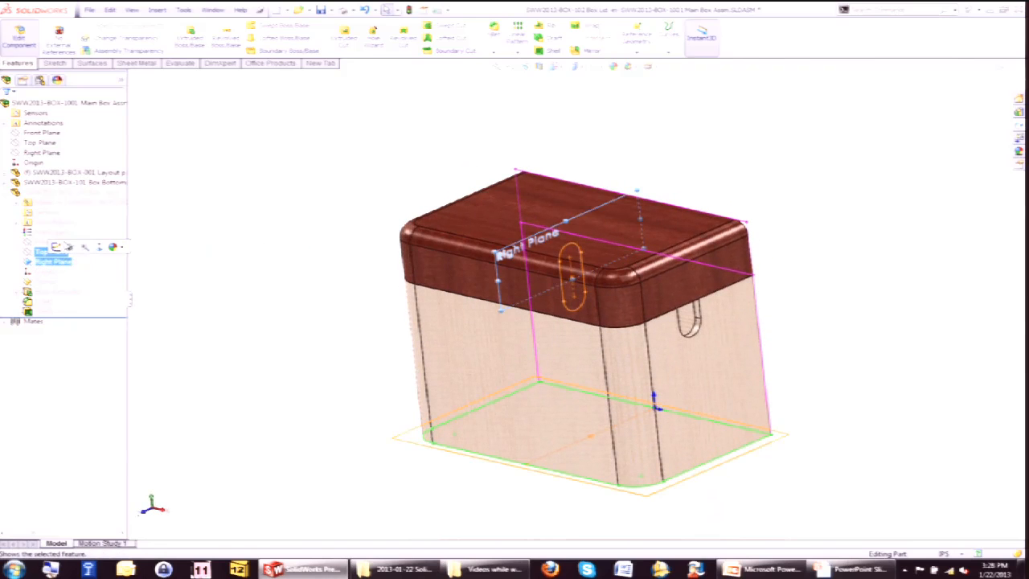
pyautogui.click(69, 247)
pyautogui.rightClick(560, 275)
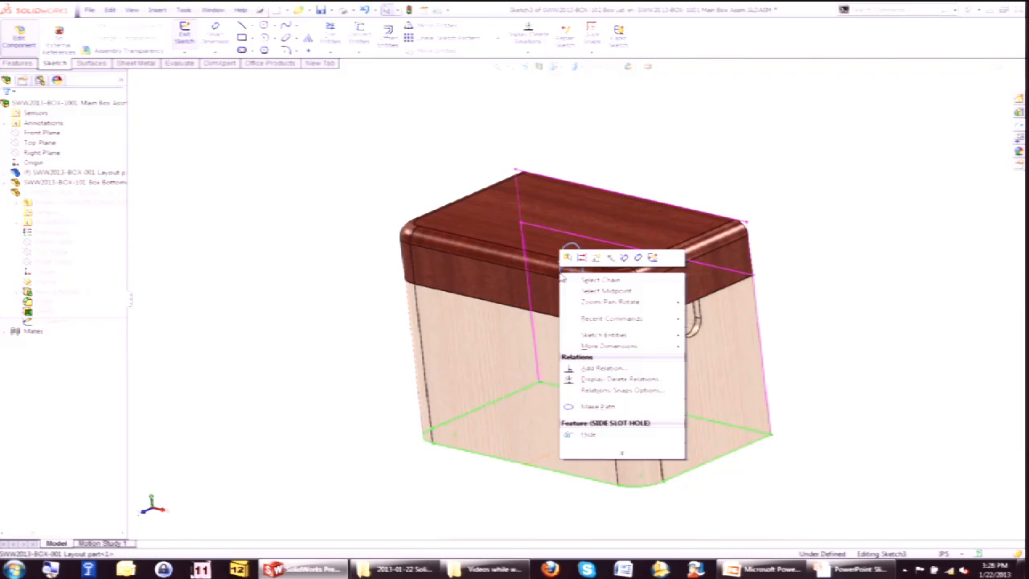
pyautogui.click(592, 281)
pyautogui.click(361, 36)
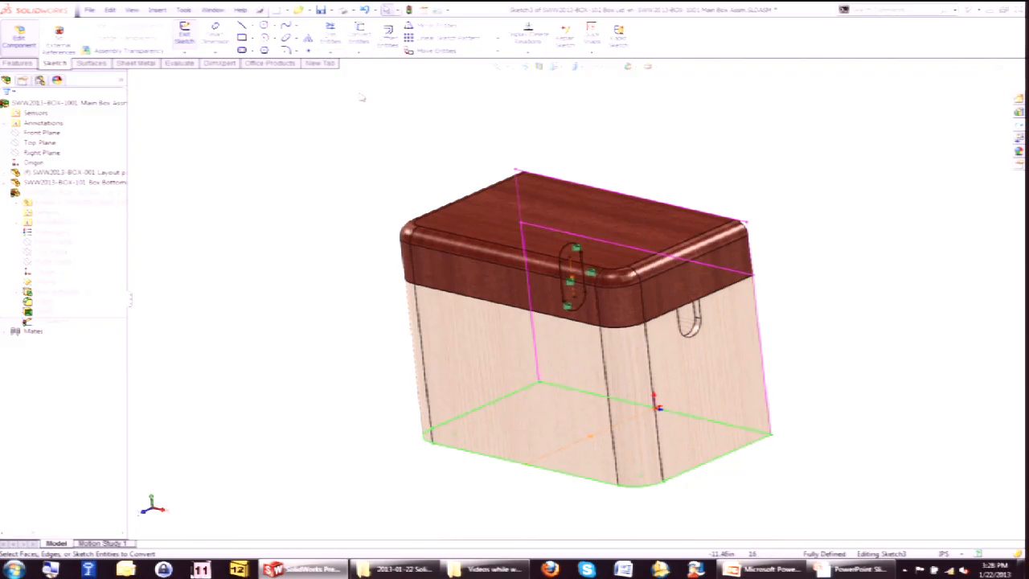
# Cut-extrude the converted slot Through All in both directions through the lid.
pyautogui.press('s')
pyautogui.click(393, 160)
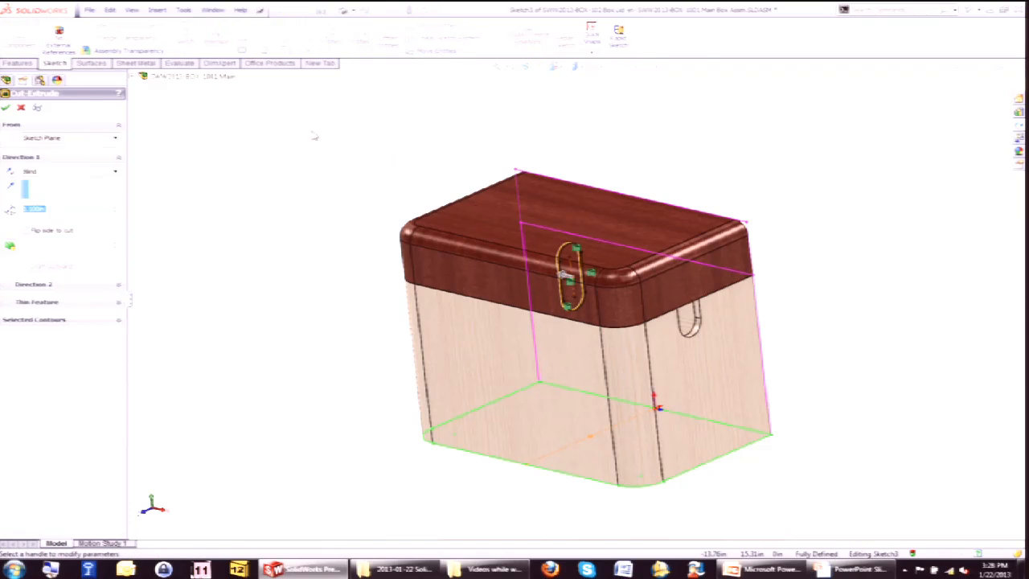
pyautogui.rightClick(315, 144)
pyautogui.click(366, 218)
pyautogui.rightClick(317, 174)
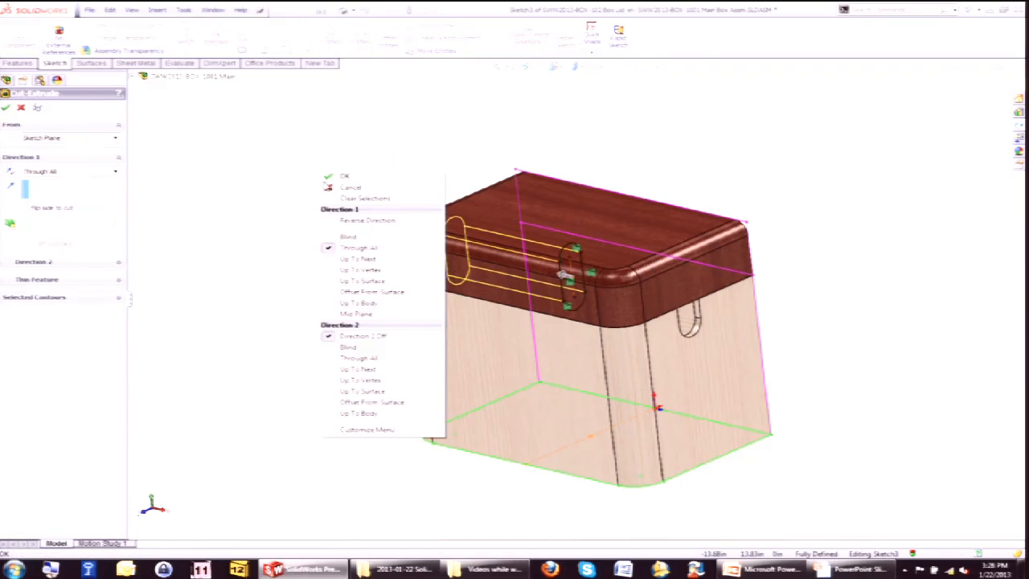
pyautogui.click(354, 359)
pyautogui.rightClick(354, 368)
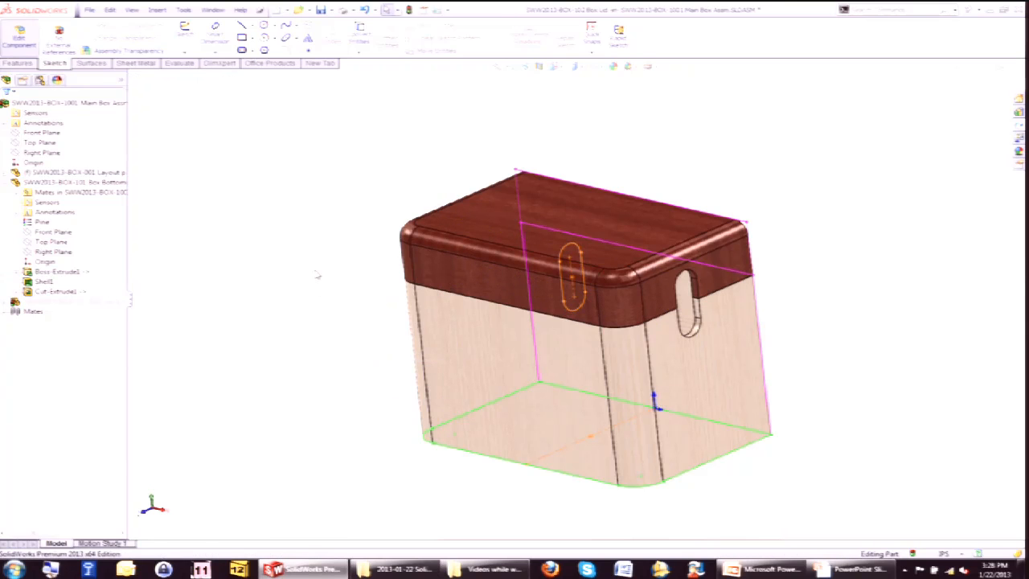
# Exit Box Lid part editing and return to the assembly.
pyautogui.click(4, 303)
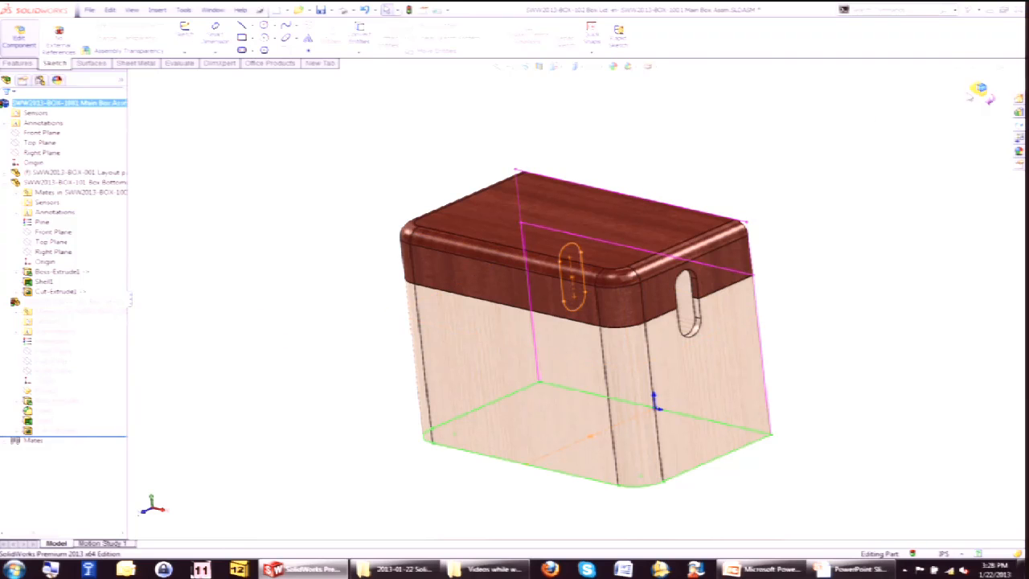
pyautogui.click(979, 95)
pyautogui.moveTo(497, 160); pyautogui.dragTo(342, 219, button='middle')
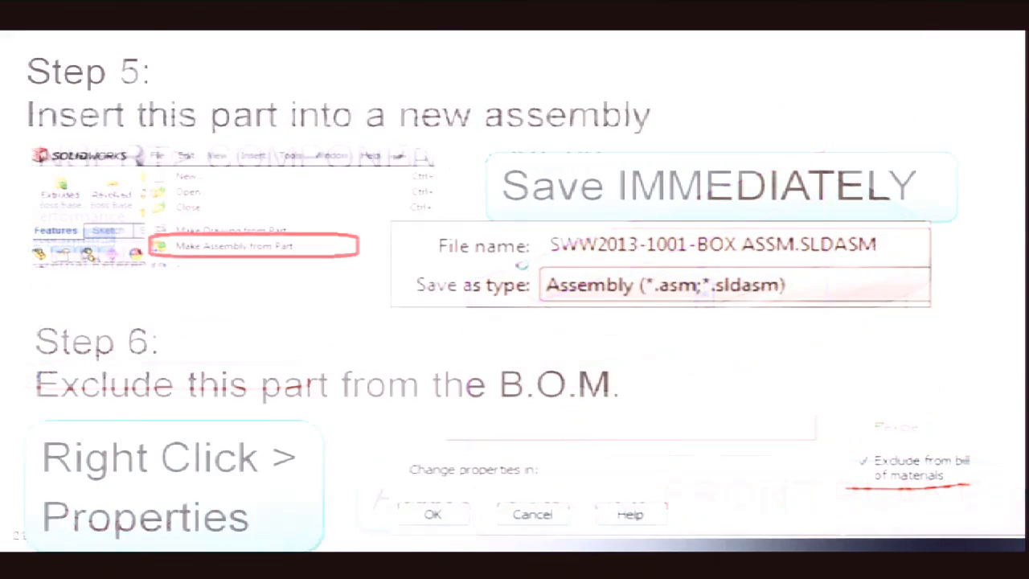
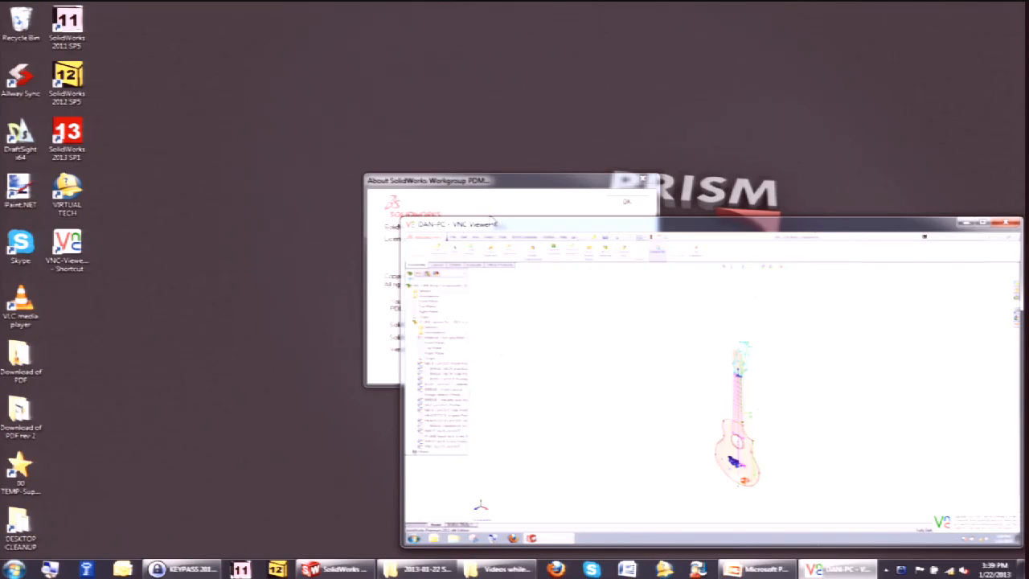
# Connect VNC Viewer to the remote PC, entering the VNC password copied from the password manager.
pyautogui.click(552, 298)
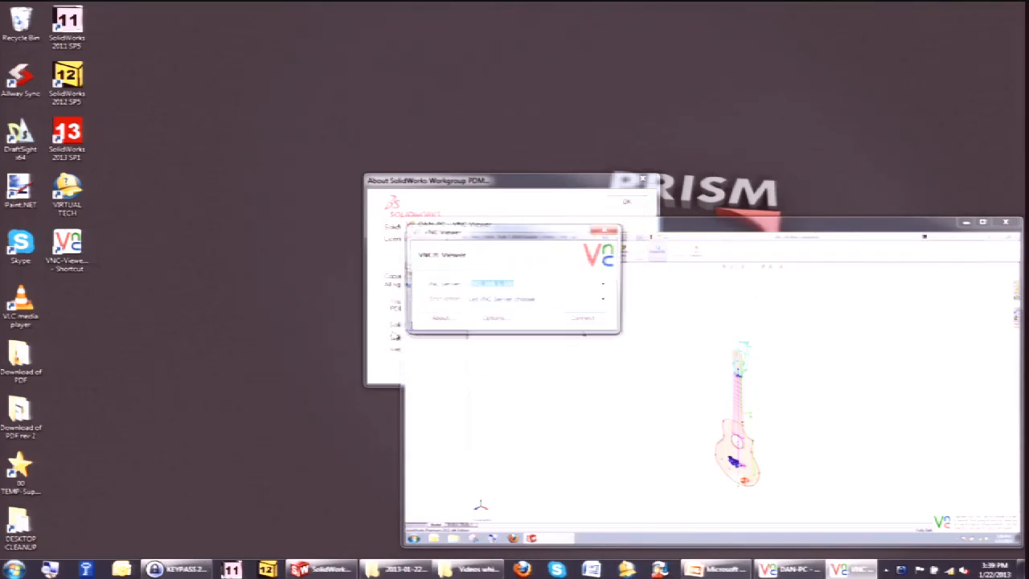
pyautogui.click(611, 287)
pyautogui.click(527, 302)
pyautogui.click(584, 319)
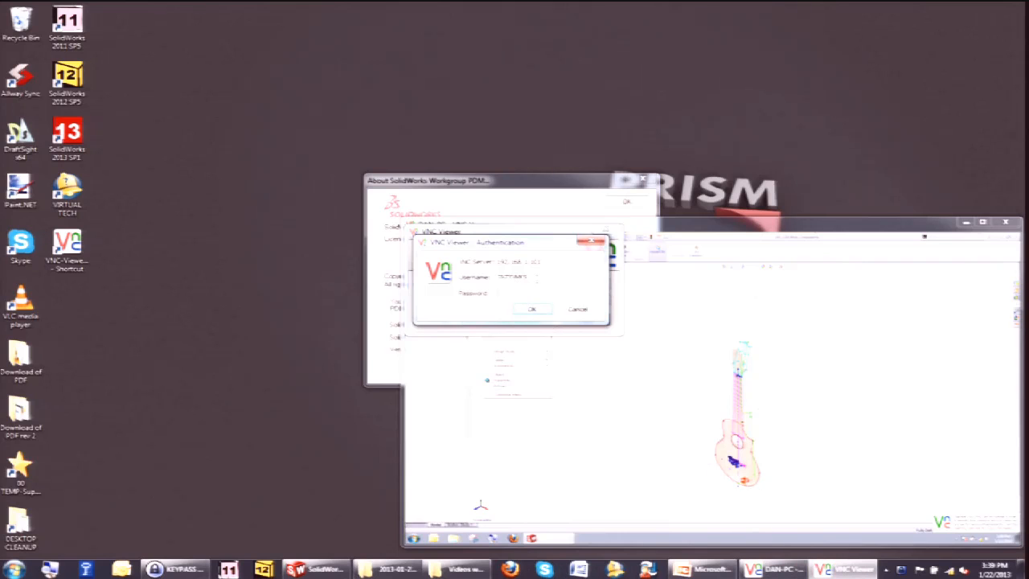
pyautogui.click(176, 569)
pyautogui.click(385, 278)
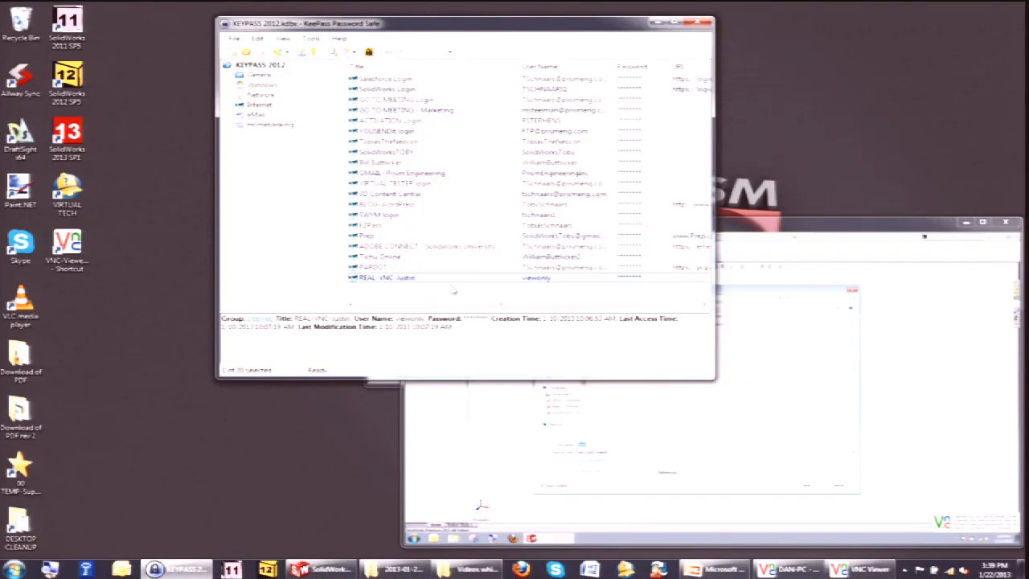
pyautogui.hotkey('ctrl', 'v')
pyautogui.click(658, 23)
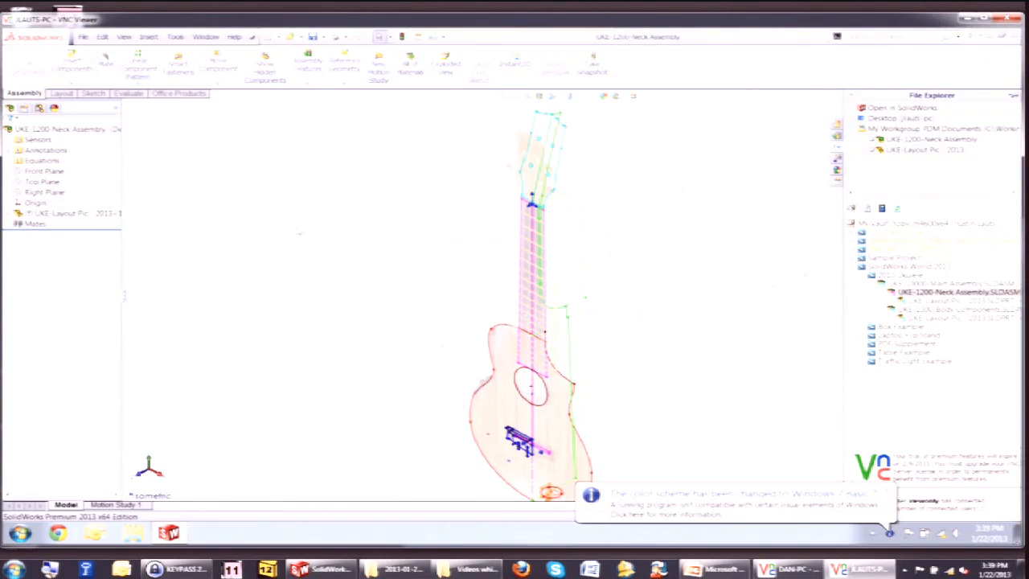
# Shrink and move the remote VNC Viewer window out of the way.
pyautogui.moveTo(1022, 548); pyautogui.dragTo(567, 314)
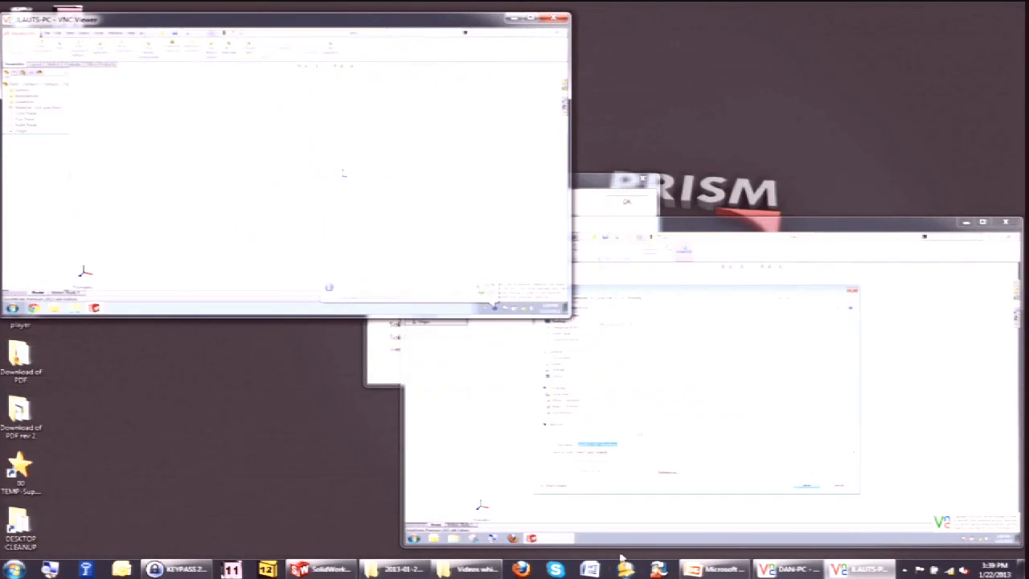
pyautogui.moveTo(323, 570)
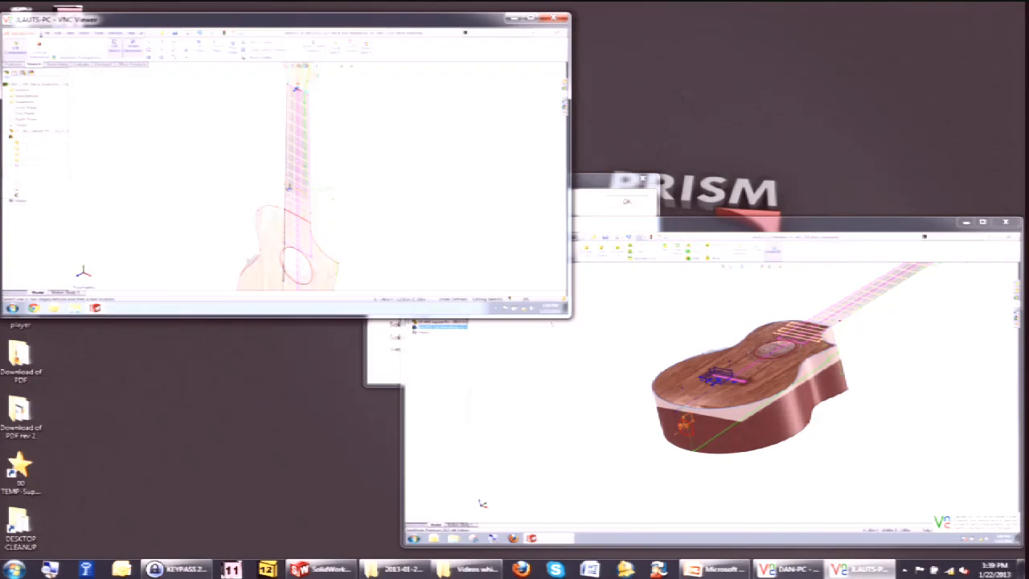
# Switch to the PowerPoint presentation and start the slideshow from the current slide.
pyautogui.click(723, 571)
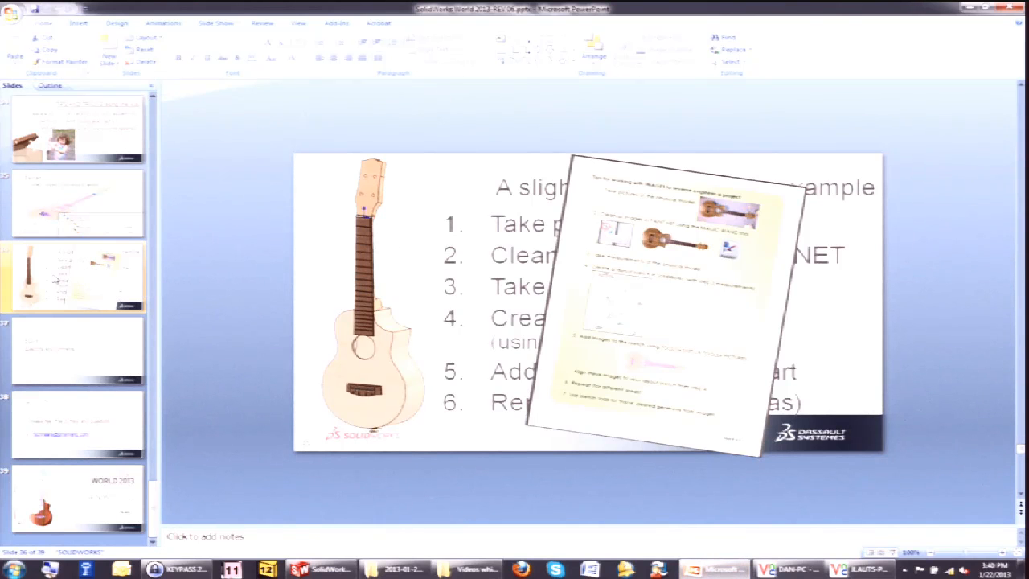
pyautogui.hotkey('shift', 'F5')
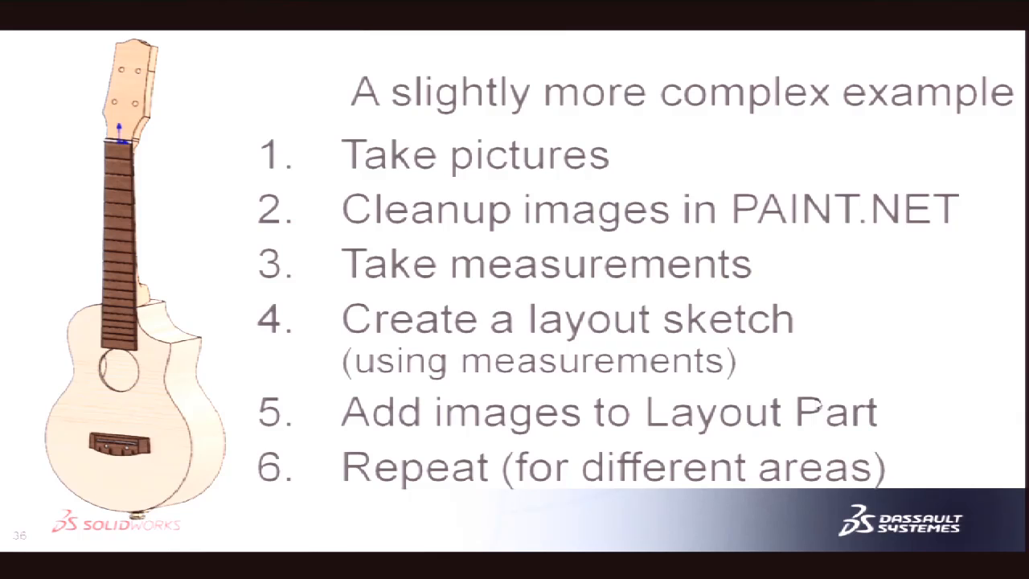
# Browse in Windows Explorer to the 2013 IBANEZ Uke '00 IMAGES and DECALS' folder on drive D.
pyautogui.press('super')
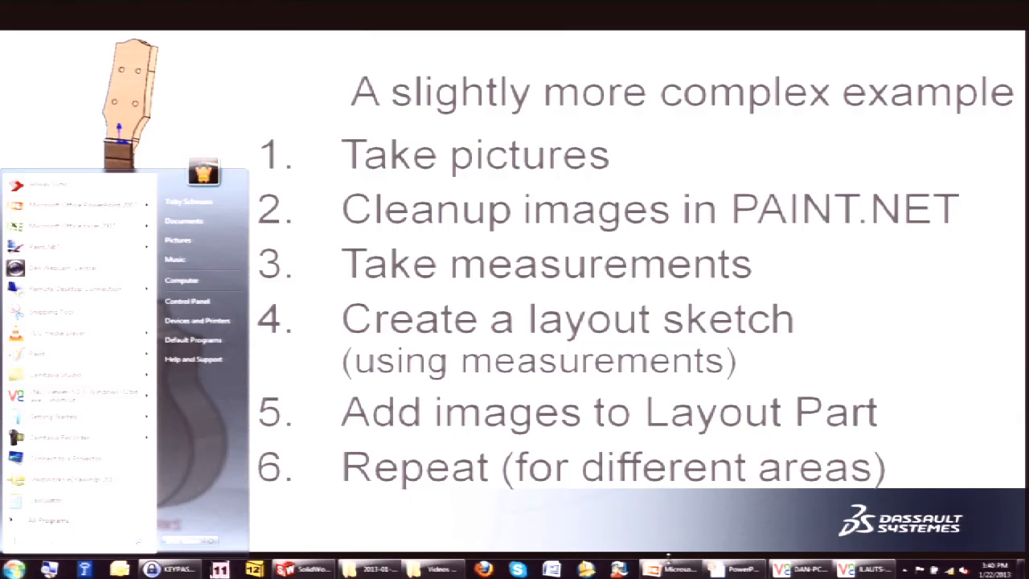
pyautogui.click(390, 571)
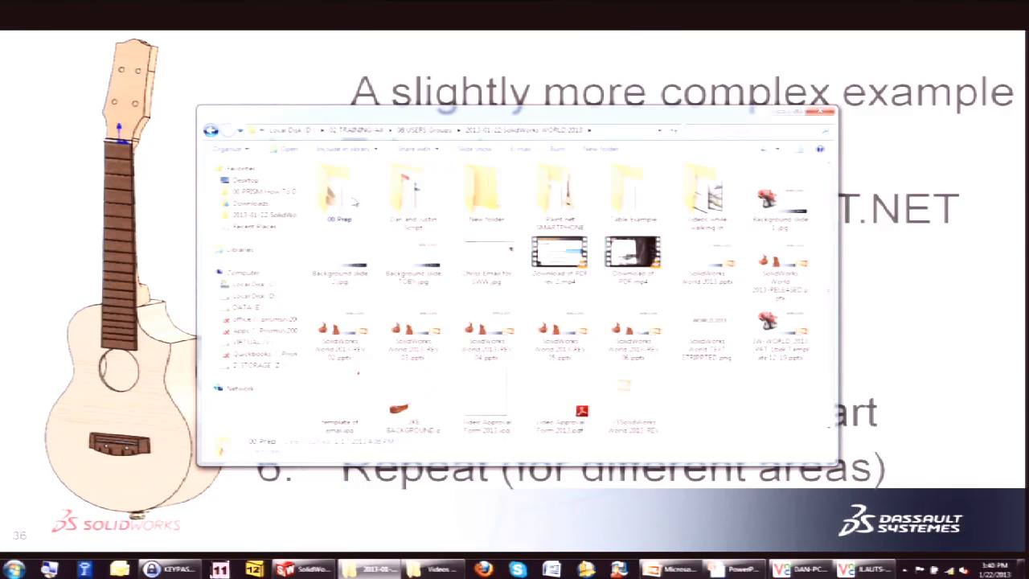
pyautogui.doubleClick(364, 192)
pyautogui.click(210, 131)
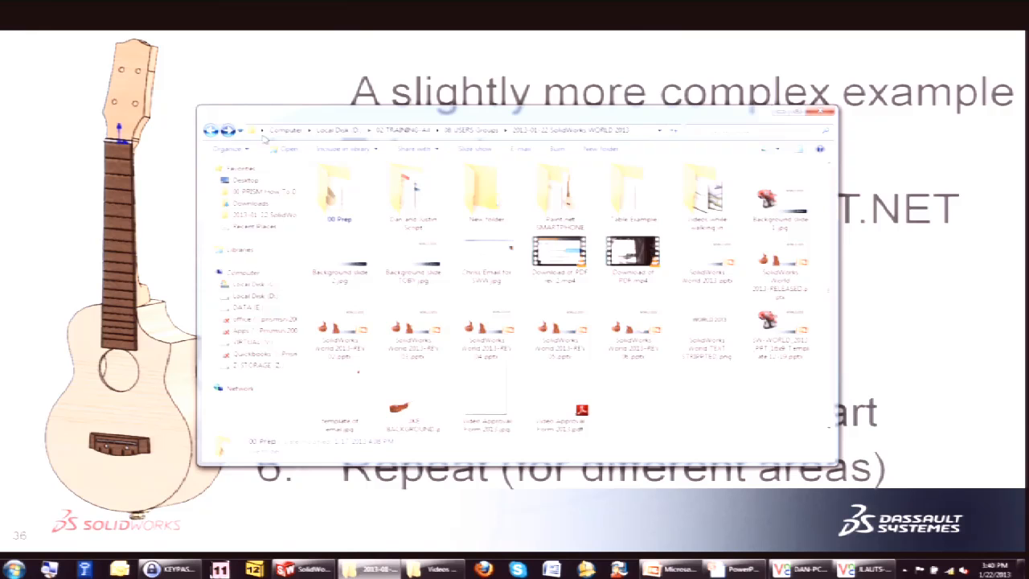
pyautogui.click(255, 295)
pyautogui.doubleClick(381, 330)
pyautogui.doubleClick(371, 321)
pyautogui.doubleClick(371, 184)
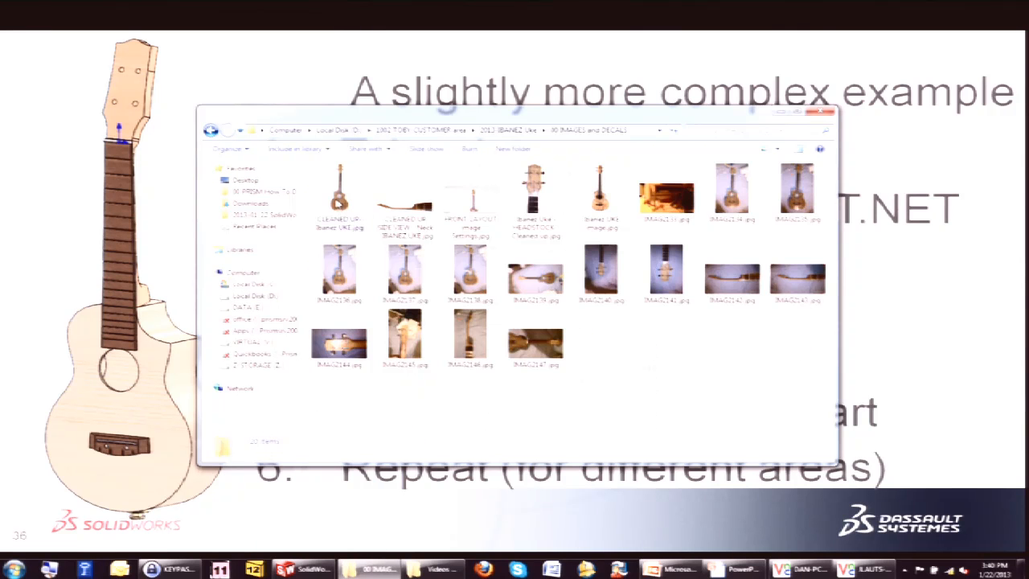
# Open photo IMAG2131 and page through the ukulele photos to IMAG2134.
pyautogui.doubleClick(339, 193)
pyautogui.press('Right')
pyautogui.press('Right')
pyautogui.press('Right')
pyautogui.press('Right')
pyautogui.press('Right')
pyautogui.press('Right')
pyautogui.press('Right')
pyautogui.press('Left')
pyautogui.press('Left')
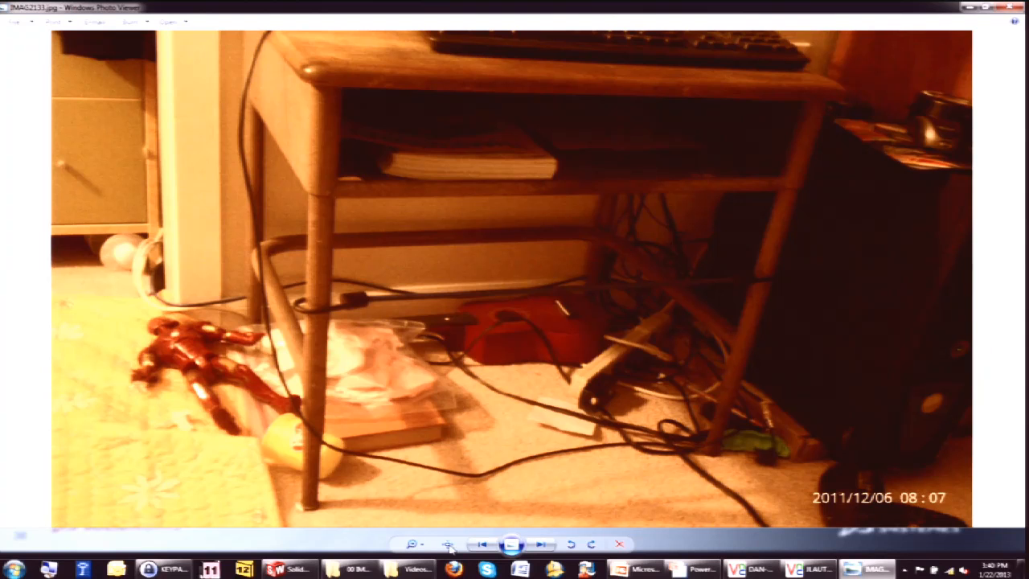
pyautogui.press('Right')
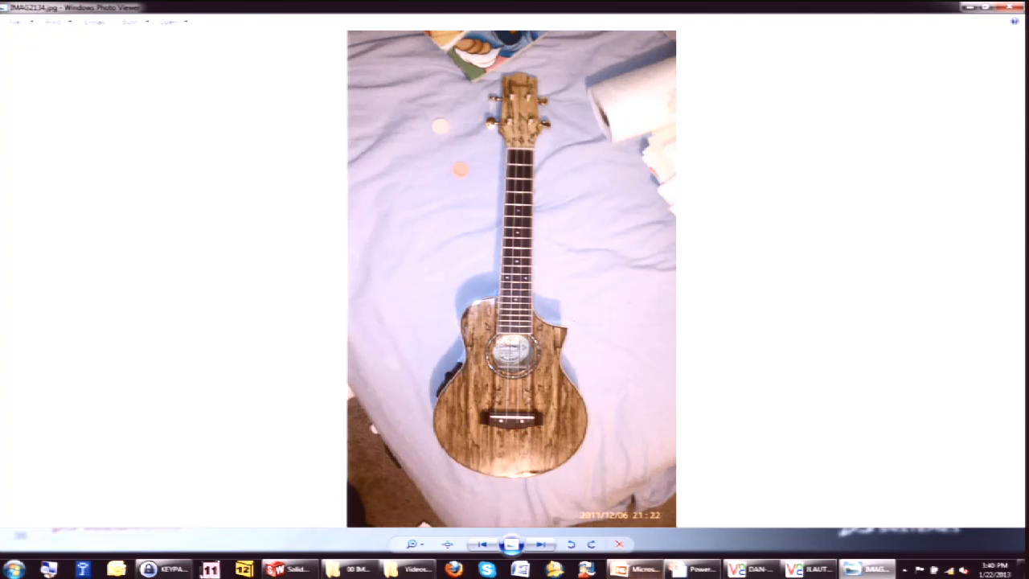
# Open the IMAG2134 photo in Paint.NET.
pyautogui.moveTo(630, 573)
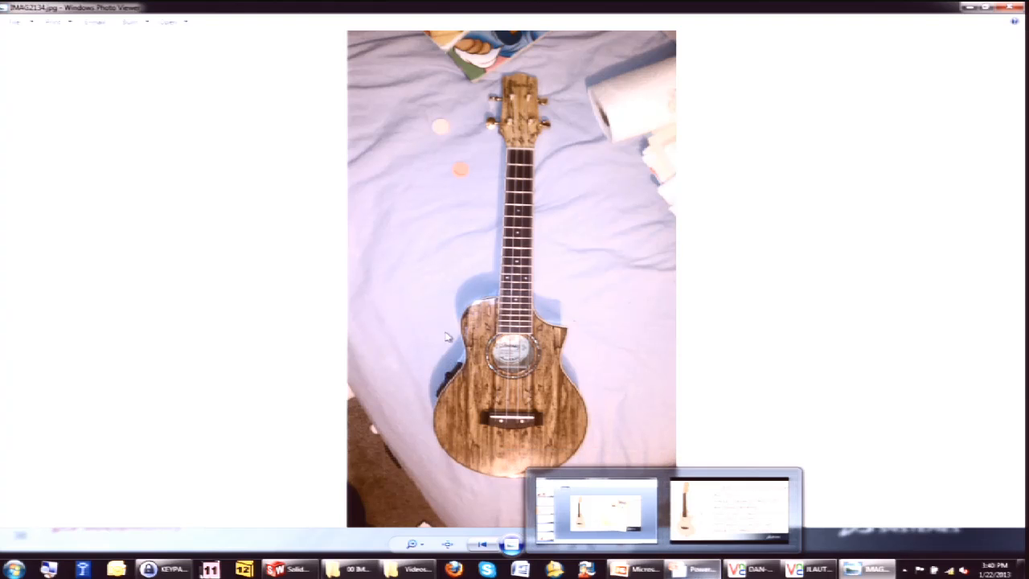
pyautogui.rightClick(387, 234)
pyautogui.moveTo(450, 242)
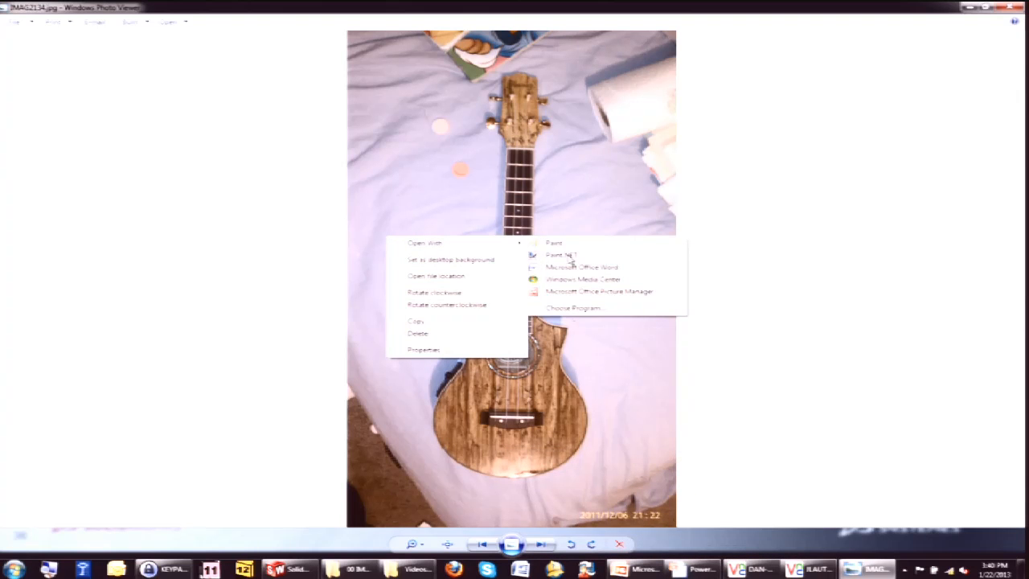
pyautogui.click(569, 256)
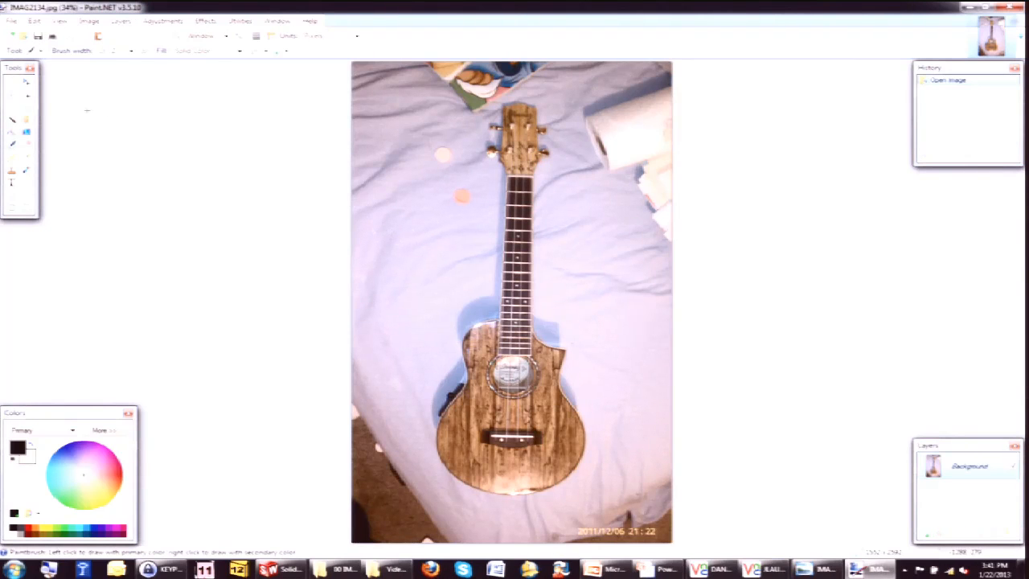
# Select the bedsheet background around the ukulele with the Magic Wand, adjusting tolerance, and erase it in two passes.
pyautogui.click(12, 119)
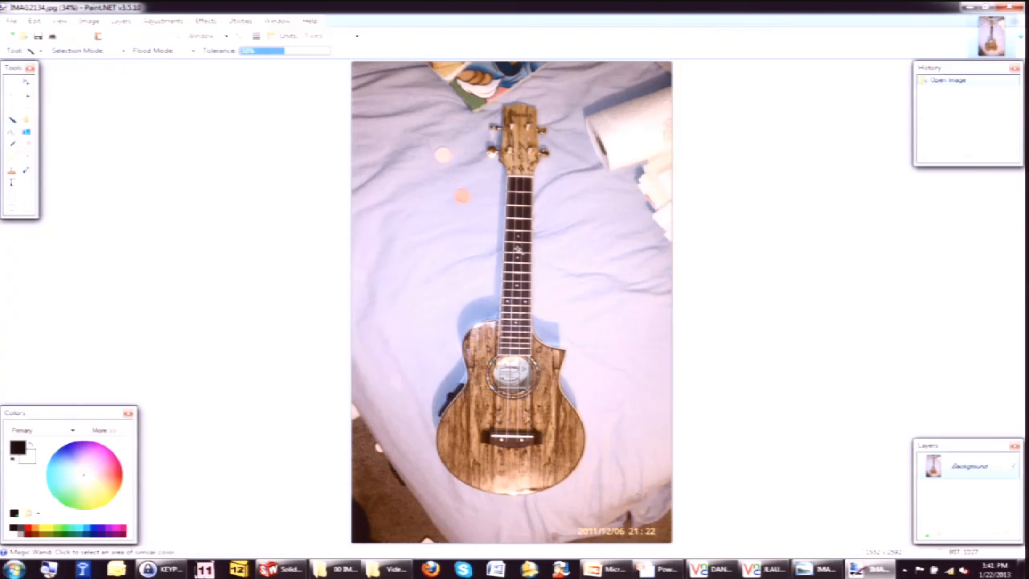
pyautogui.click(430, 259)
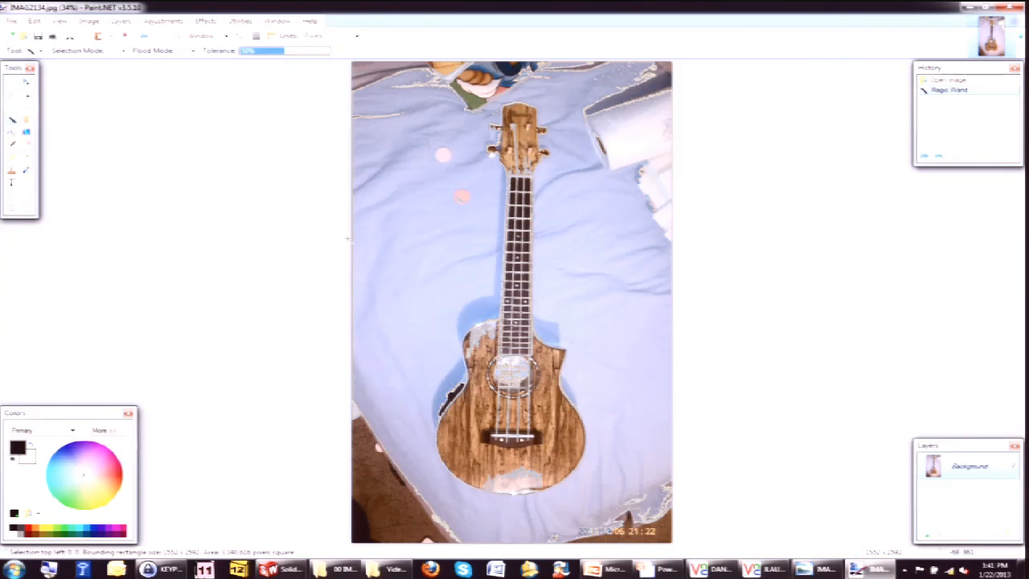
pyautogui.moveTo(283, 51); pyautogui.dragTo(277, 57)
pyautogui.click(428, 251)
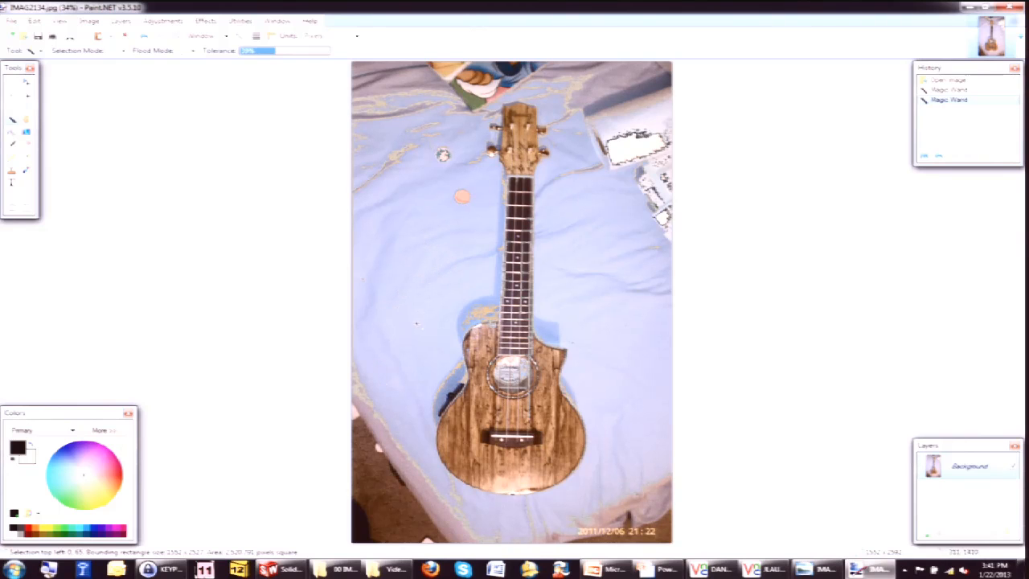
pyautogui.press('Delete')
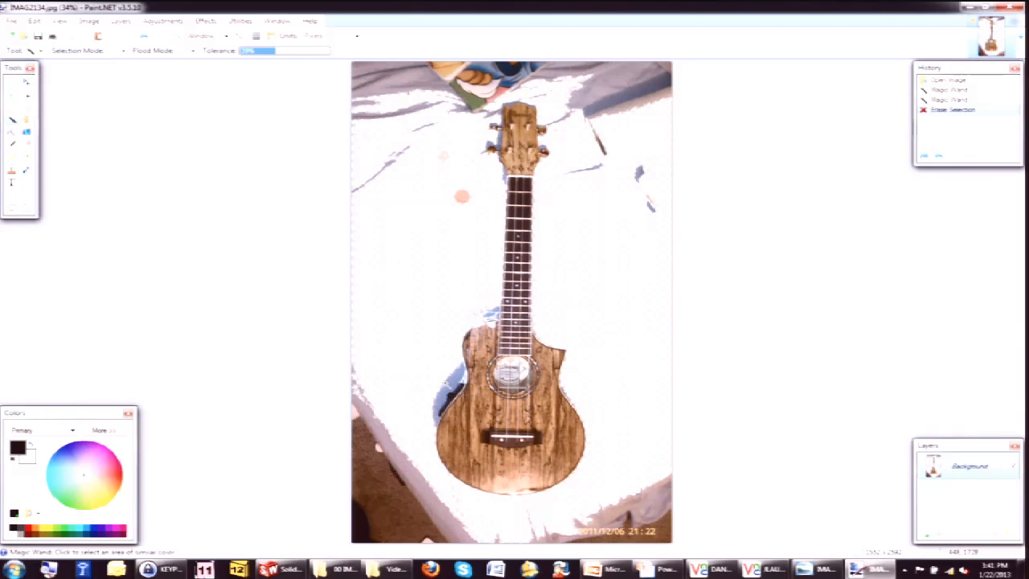
pyautogui.click(451, 380)
pyautogui.press('Delete')
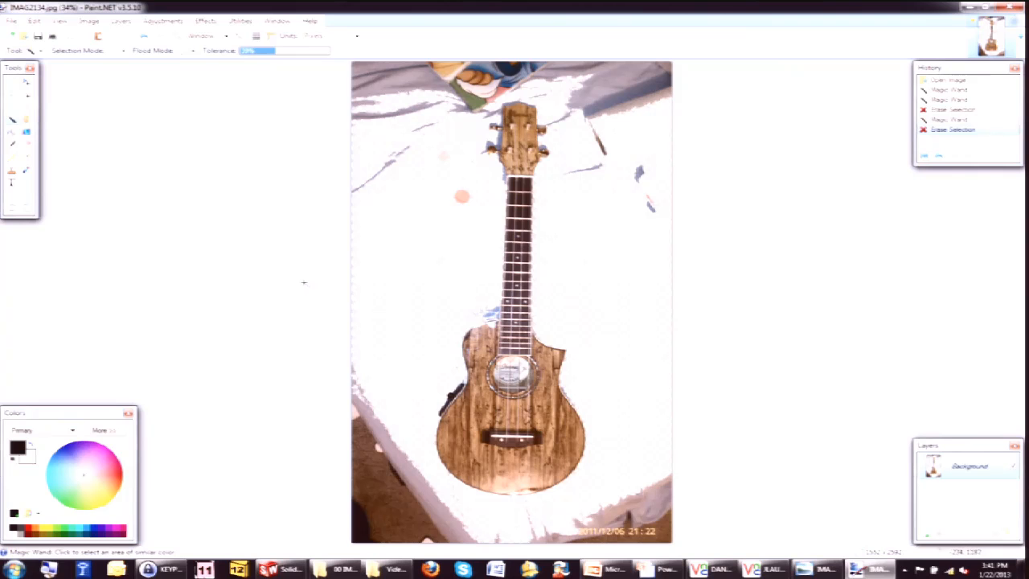
# Close Paint.NET without saving the changes and close the photo viewer.
pyautogui.click(1013, 6)
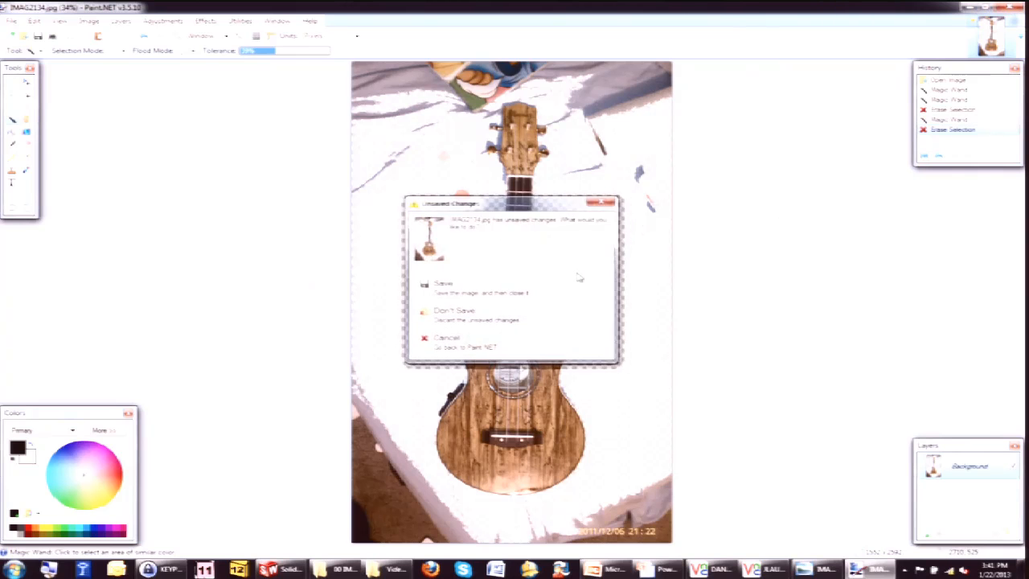
pyautogui.click(480, 319)
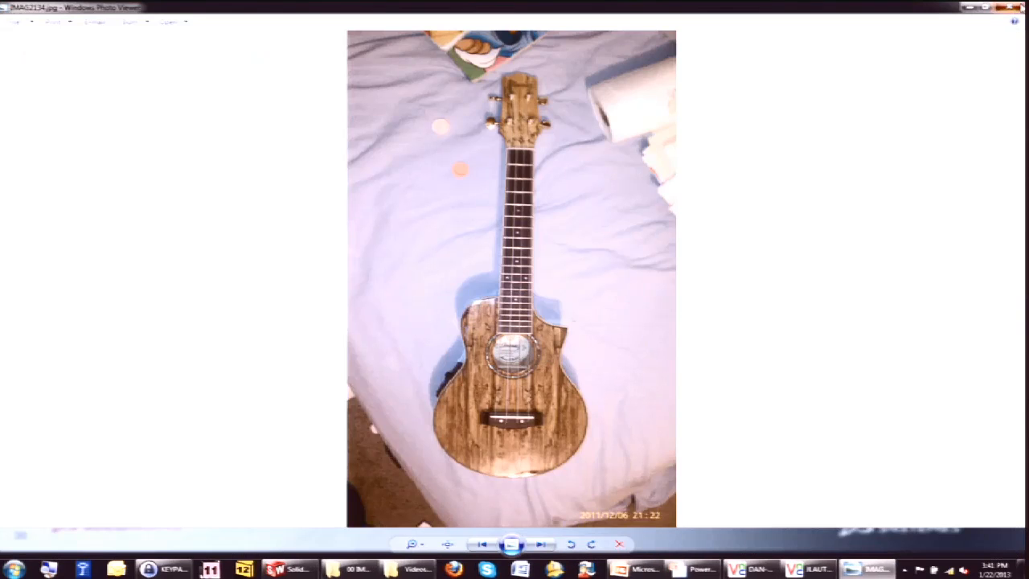
pyautogui.click(1020, 6)
# Return to SolidWorks, open the File Explorer pane and expand the vault's SolidWorks World 2013 folder.
pyautogui.click(301, 569)
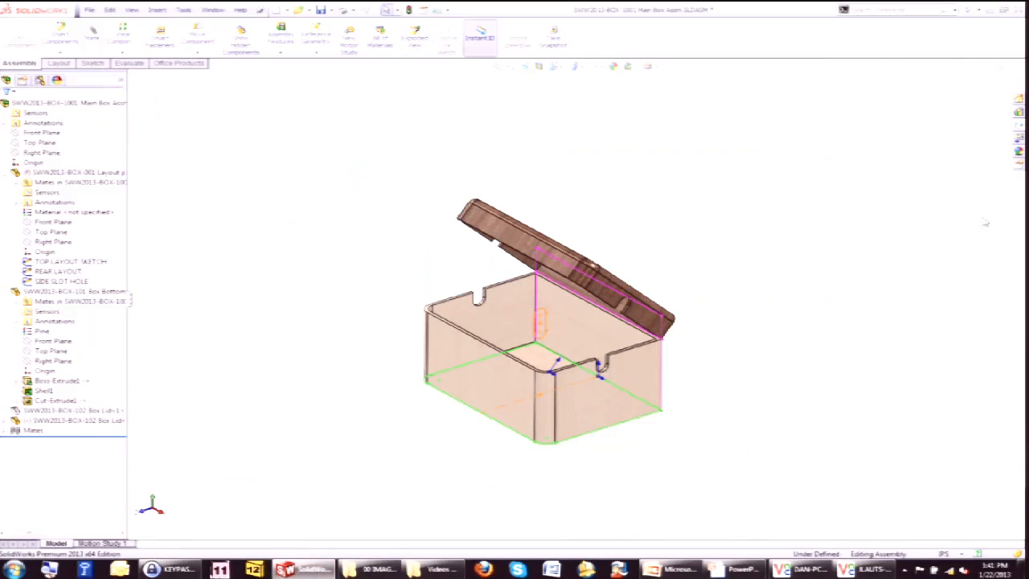
pyautogui.click(1018, 127)
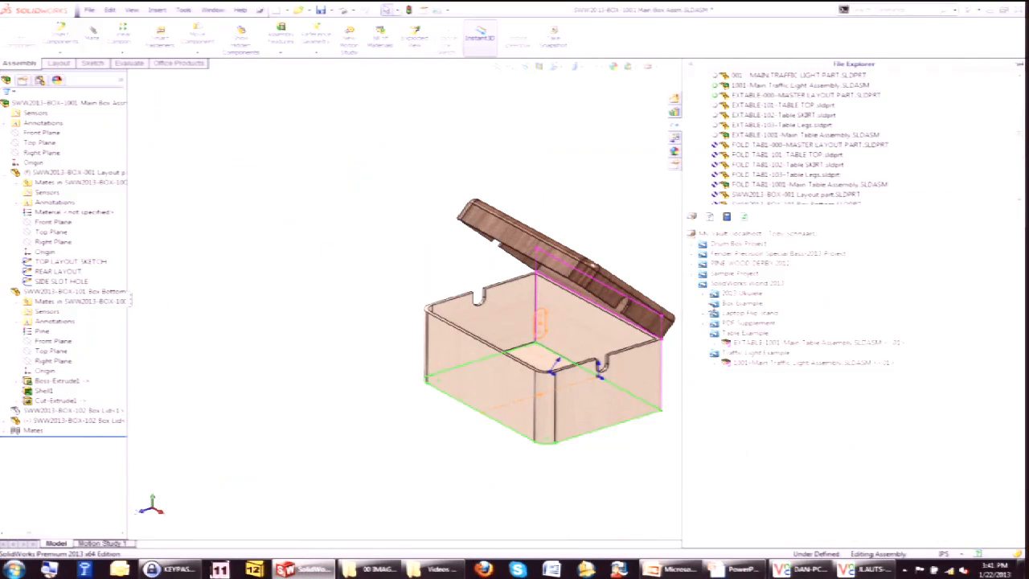
pyautogui.click(713, 295)
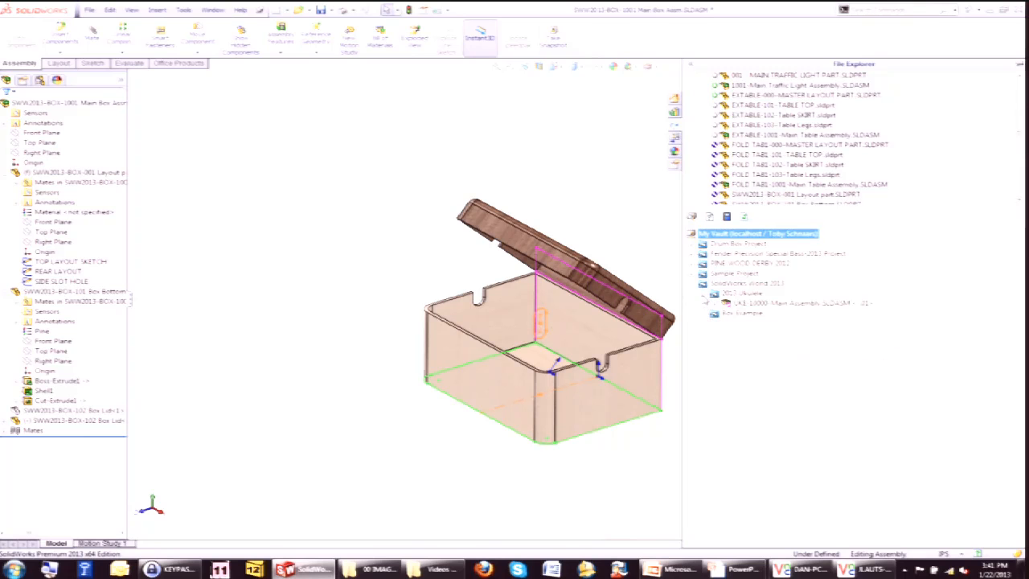
pyautogui.click(752, 308)
# End the slideshow and minimize PowerPoint.
pyautogui.click(988, 10)
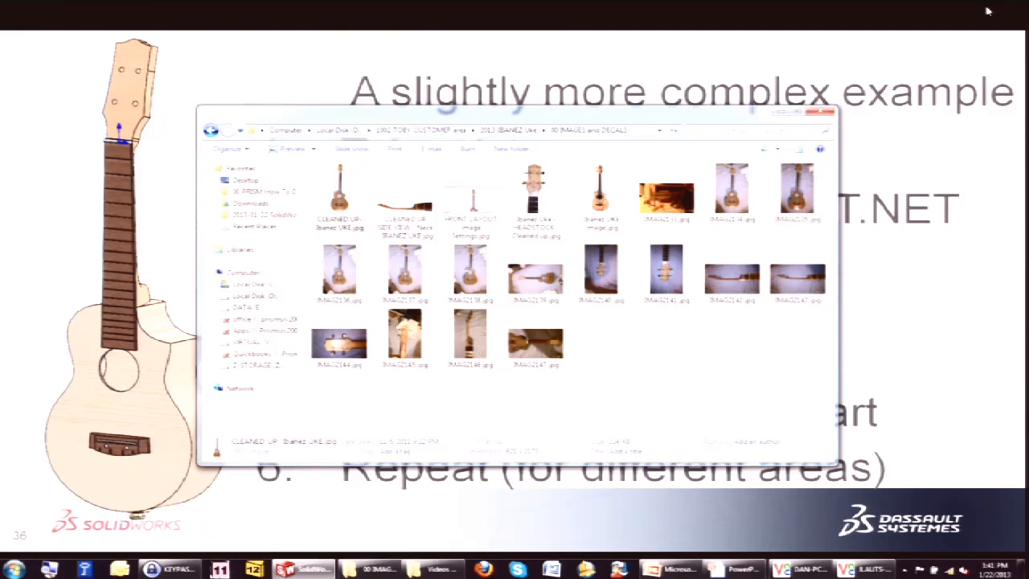
pyautogui.click(913, 62)
pyautogui.press('Escape')
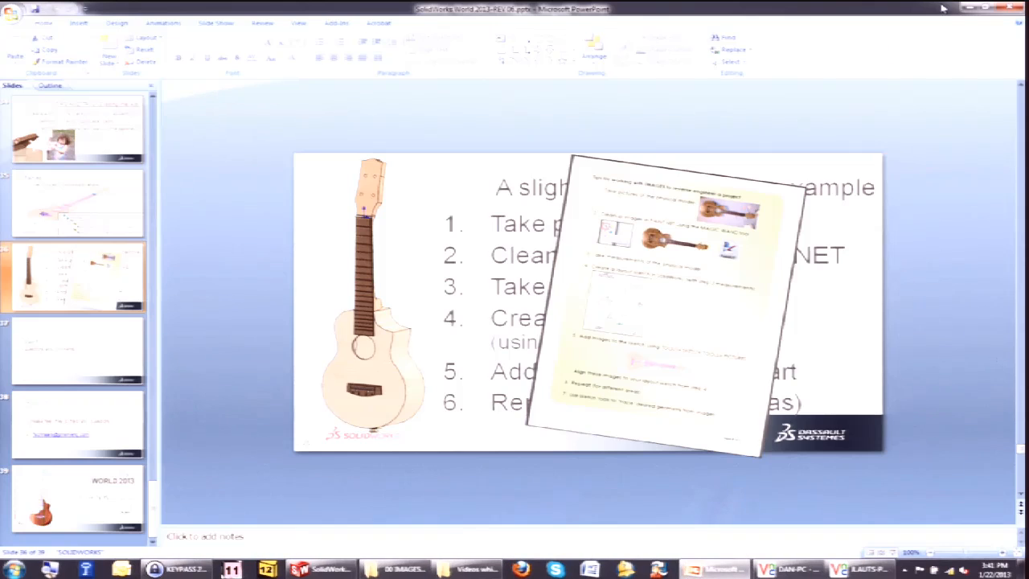
pyautogui.click(967, 7)
pyautogui.click(891, 225)
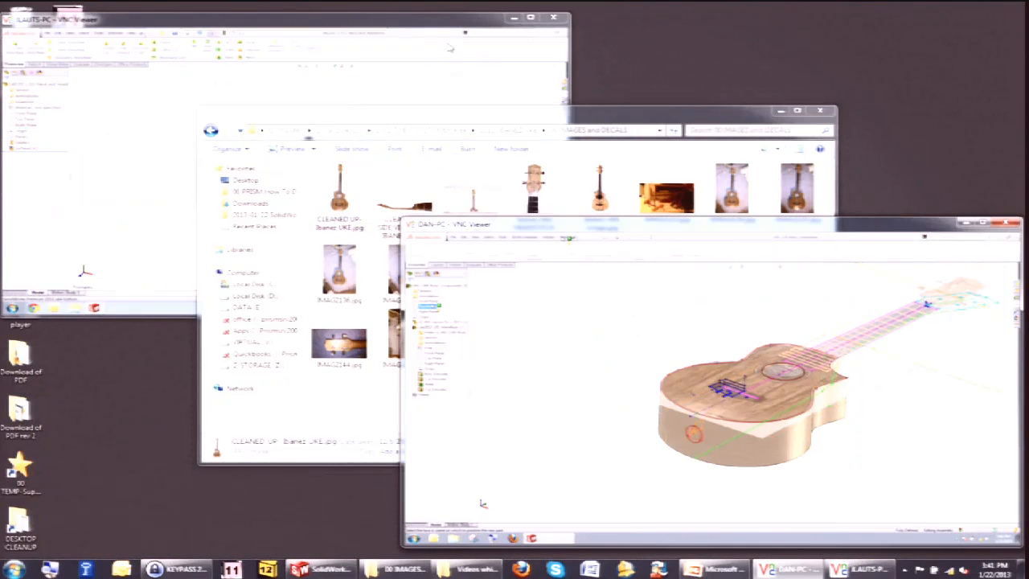
pyautogui.click(409, 18)
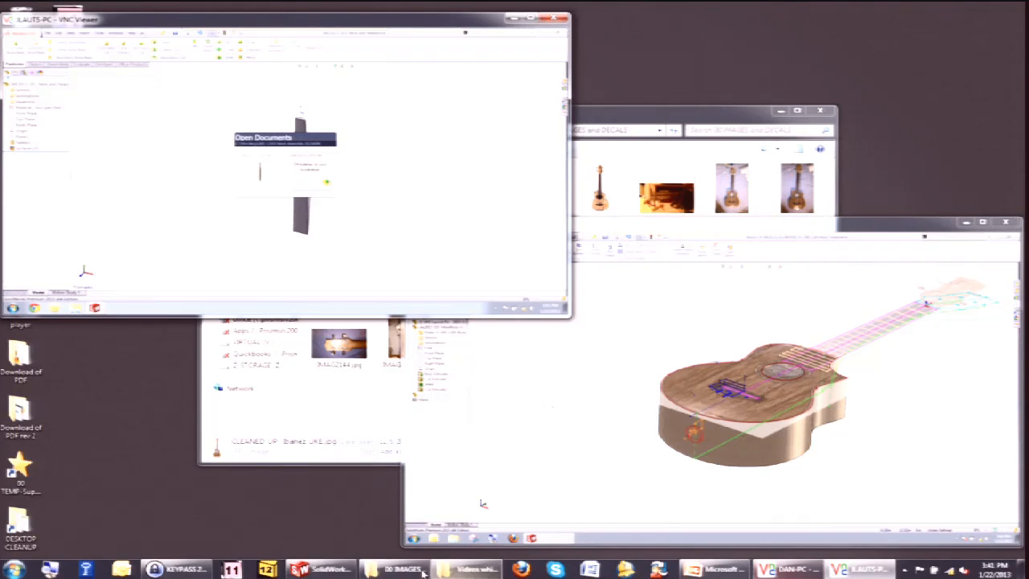
# Expand UKE-10000-Main Assembly in the vault and open UKE-Layout Pic - 2013.SLDPRT as a local copy.
pyautogui.click(323, 569)
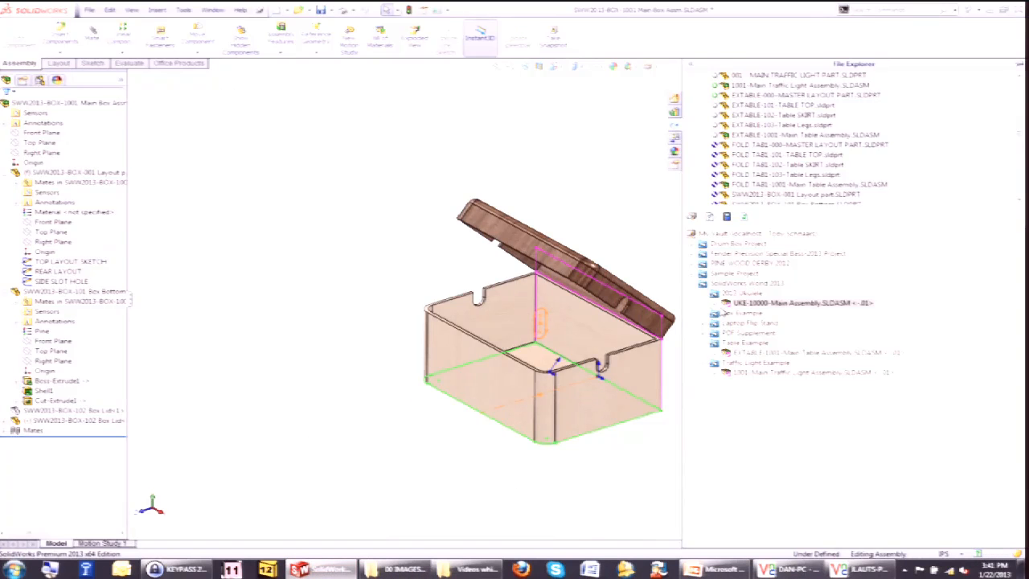
pyautogui.click(723, 310)
pyautogui.click(727, 314)
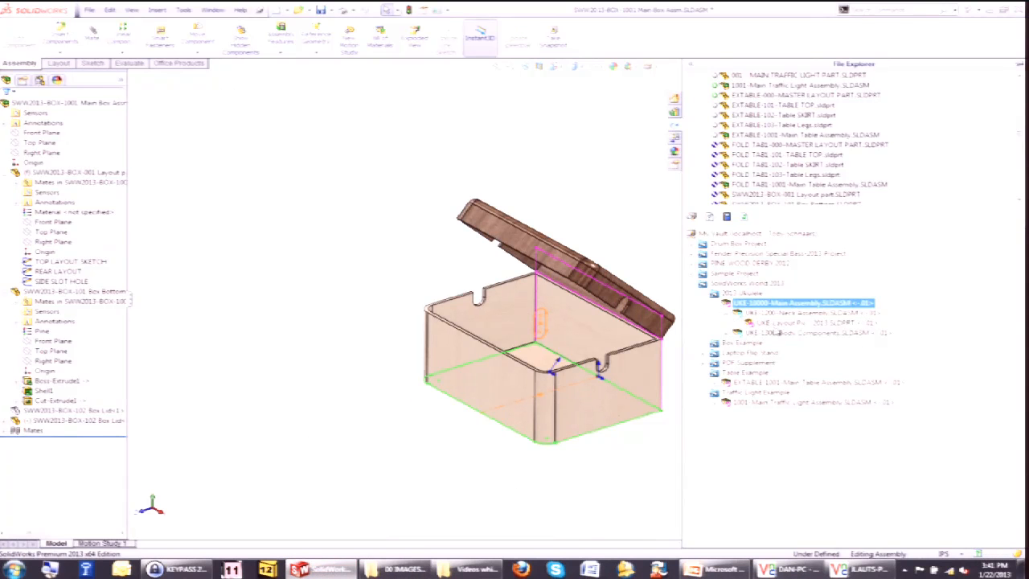
pyautogui.rightClick(774, 325)
pyautogui.click(836, 39)
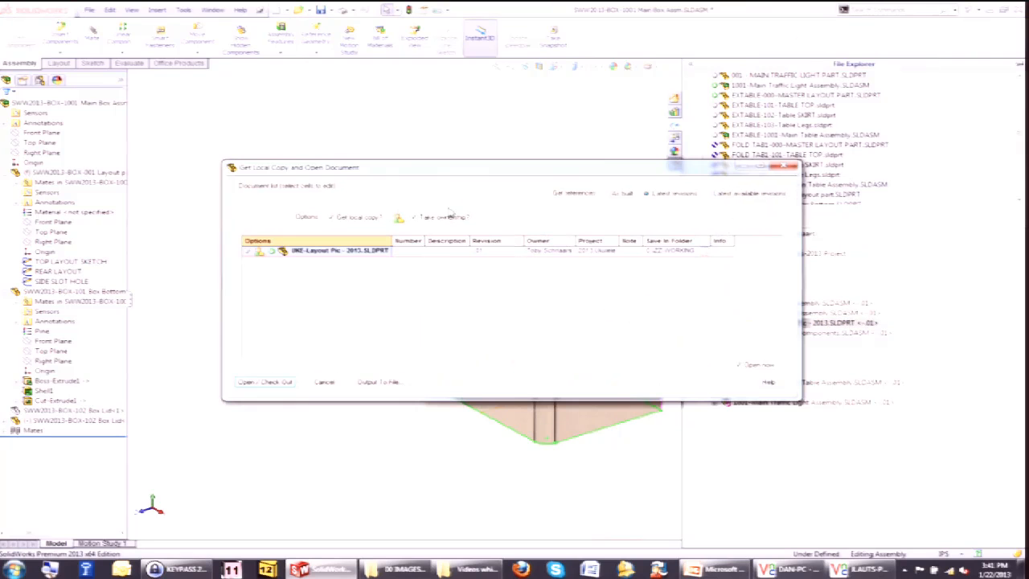
pyautogui.click(269, 381)
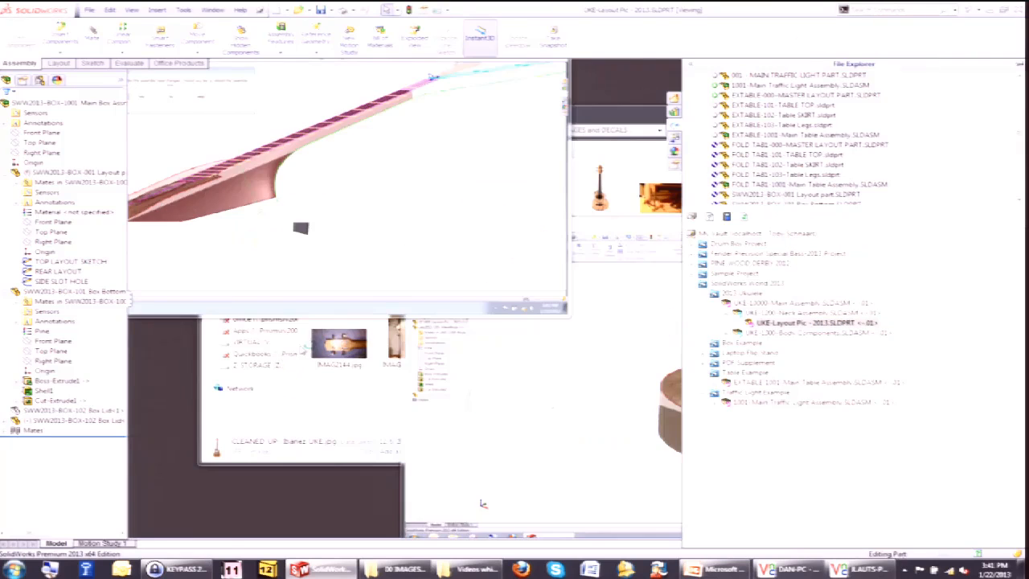
# Display the NECK LAYOUT-Front Profile sketch's dimensions, then roll the tree forward to the IMAGE: NECK and Body-Front picture sketch.
pyautogui.rightClick(119, 193)
pyautogui.click(149, 159)
pyautogui.hotkey('ctrl', '1')
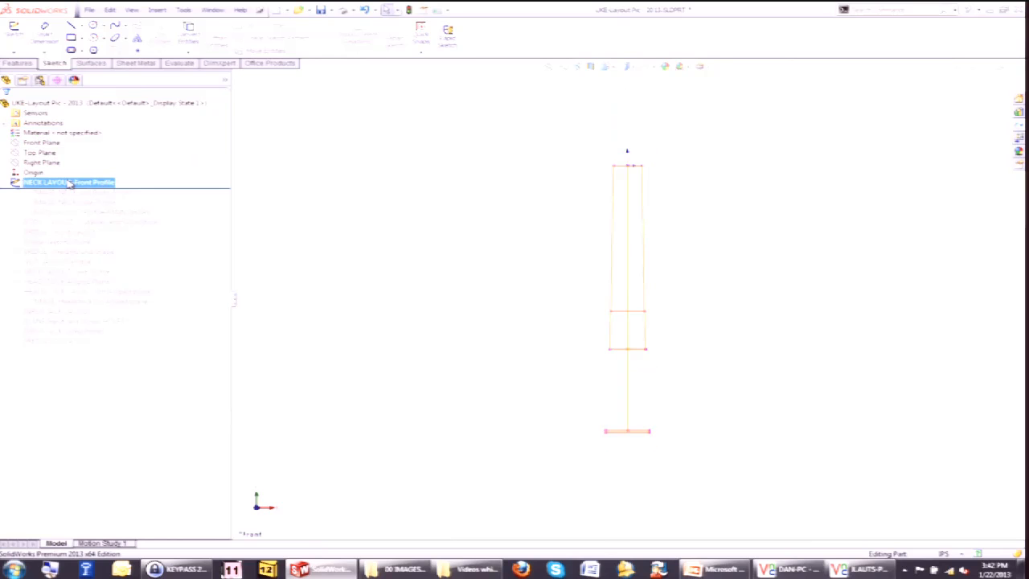
pyautogui.click(70, 184)
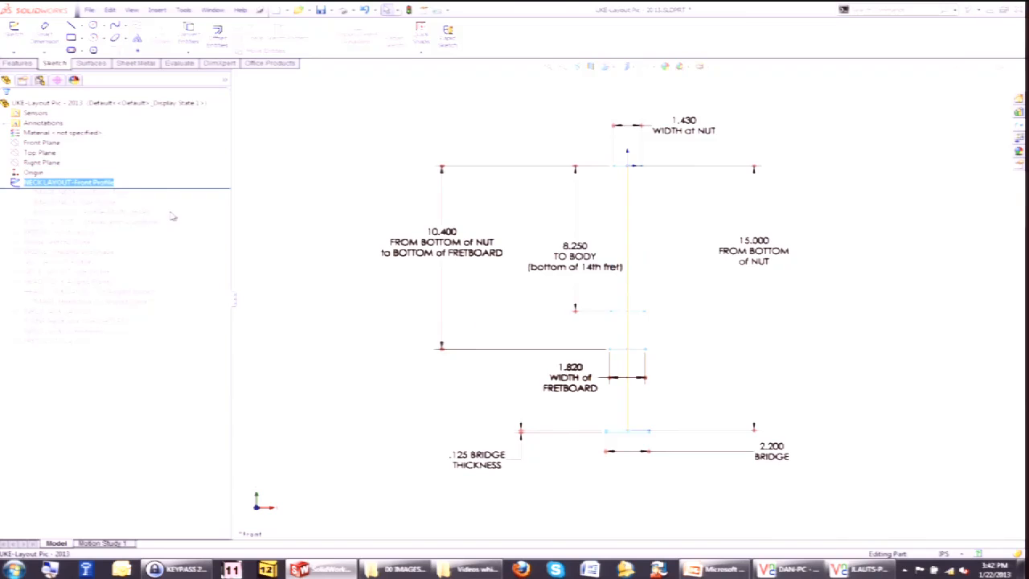
pyautogui.click(287, 196)
pyautogui.moveTo(209, 188); pyautogui.dragTo(212, 198)
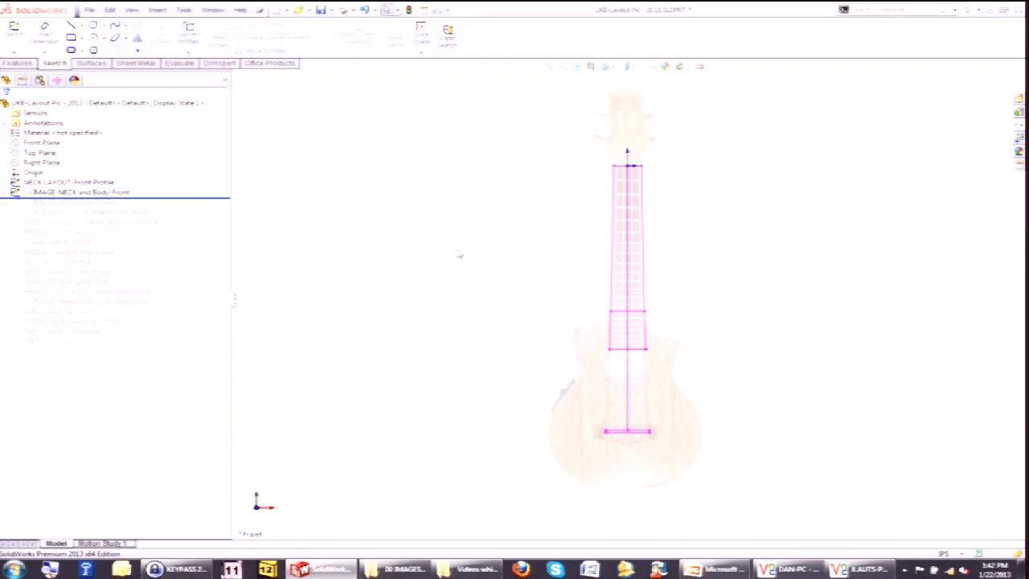
# Try rescaling the ukulele photo inside the IMAGE: NECK and Body-Front sketch, then leave the sketch without keeping it.
pyautogui.rightClick(84, 193)
pyautogui.click(86, 167)
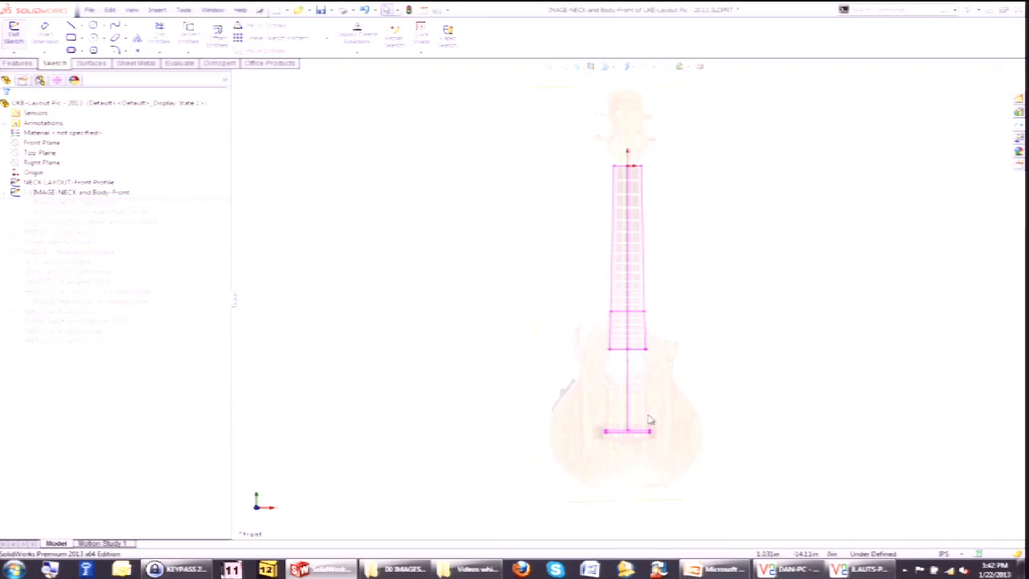
pyautogui.click(651, 422)
pyautogui.moveTo(700, 83)
pyautogui.mouseDown()
pyautogui.moveTo(733, 108)
pyautogui.moveTo(768, 115)
pyautogui.moveTo(710, 163)
pyautogui.moveTo(715, 193)
pyautogui.moveTo(621, 298)
pyautogui.mouseUp()
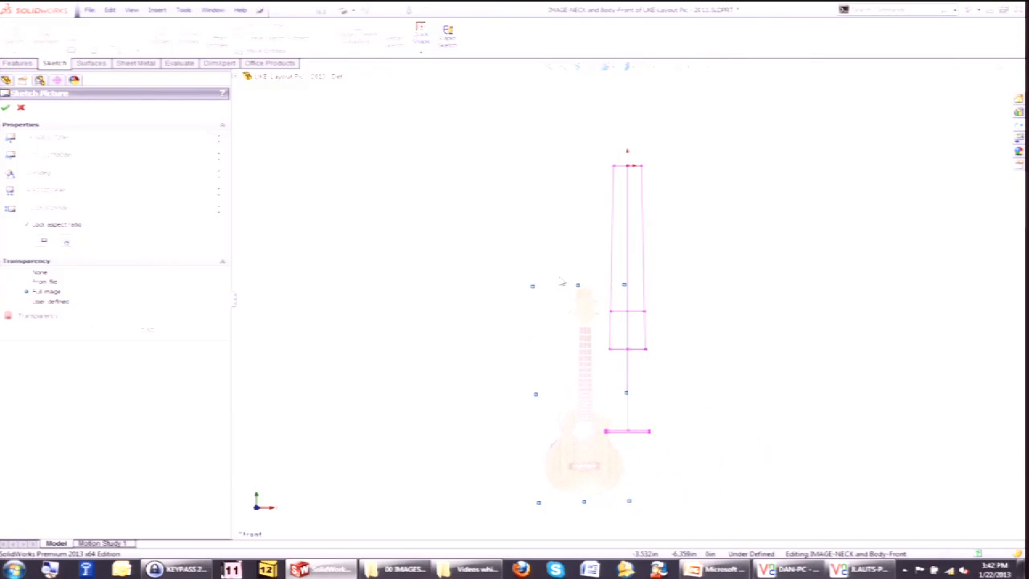
pyautogui.click(530, 224)
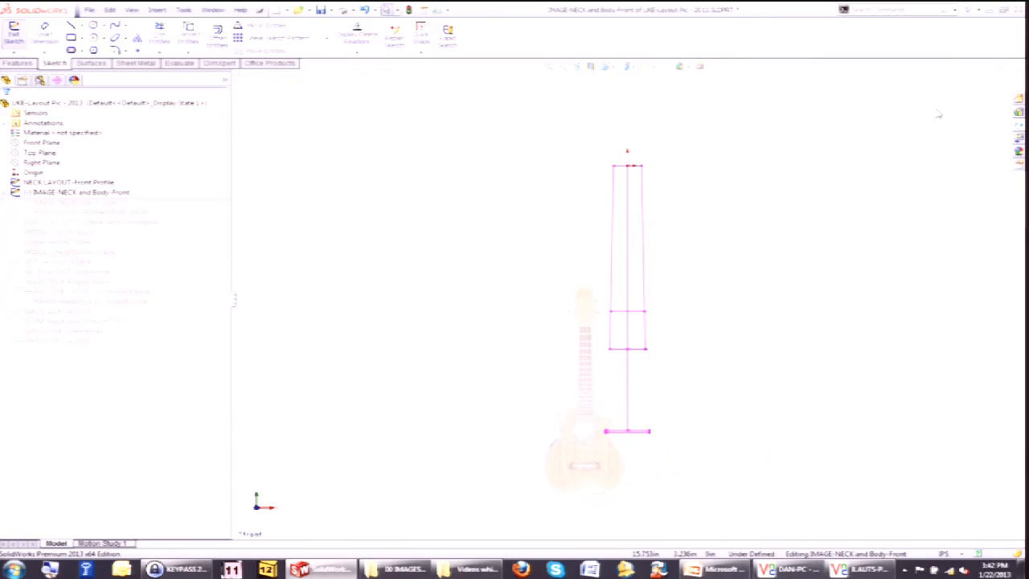
pyautogui.click(1017, 112)
pyautogui.click(537, 293)
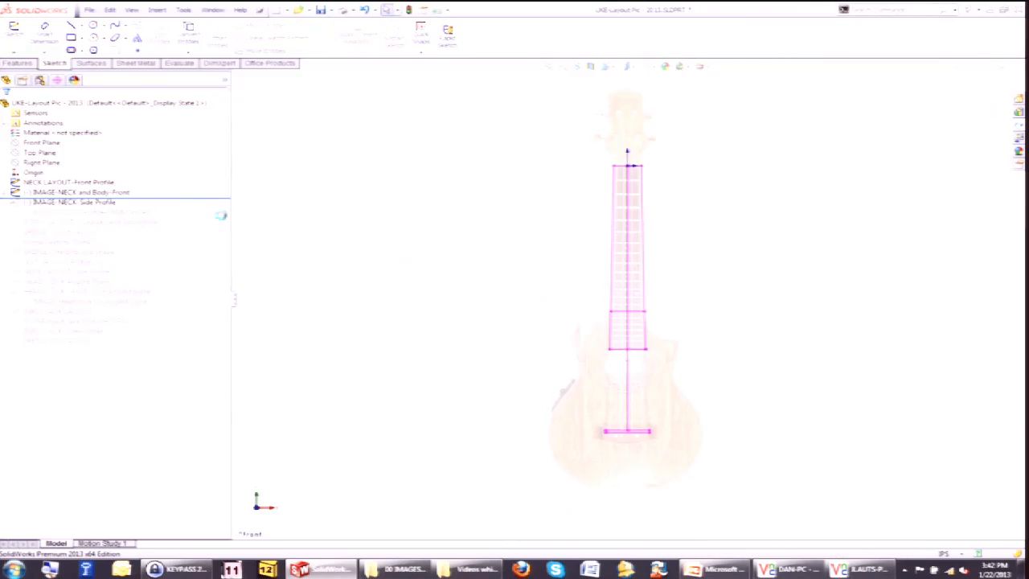
# Roll forward past the IMAGE: NECK Side Profile sketch and view the neck's side profile picture.
pyautogui.moveTo(186, 198); pyautogui.dragTo(184, 207)
pyautogui.click(113, 204)
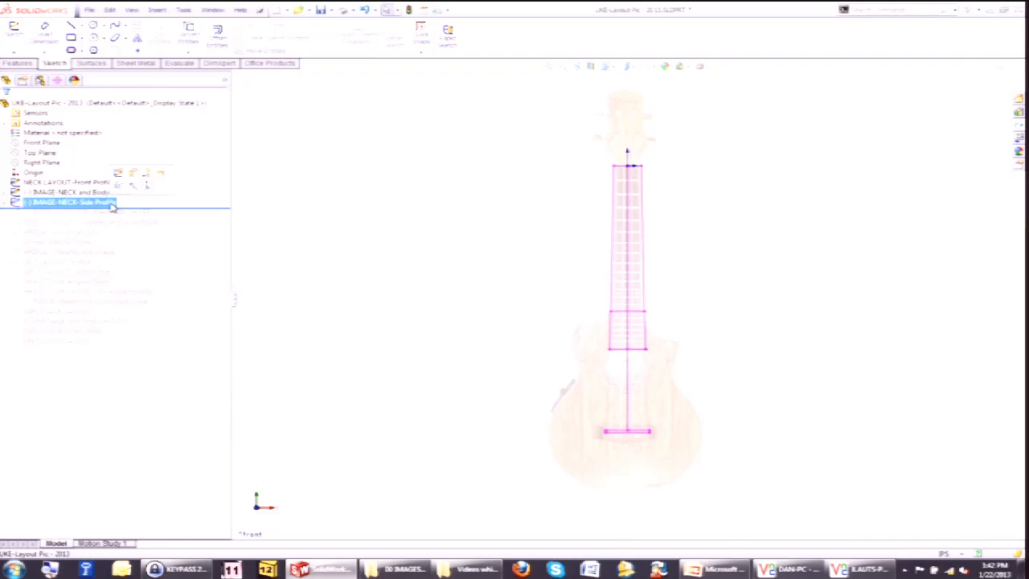
pyautogui.rightClick(102, 203)
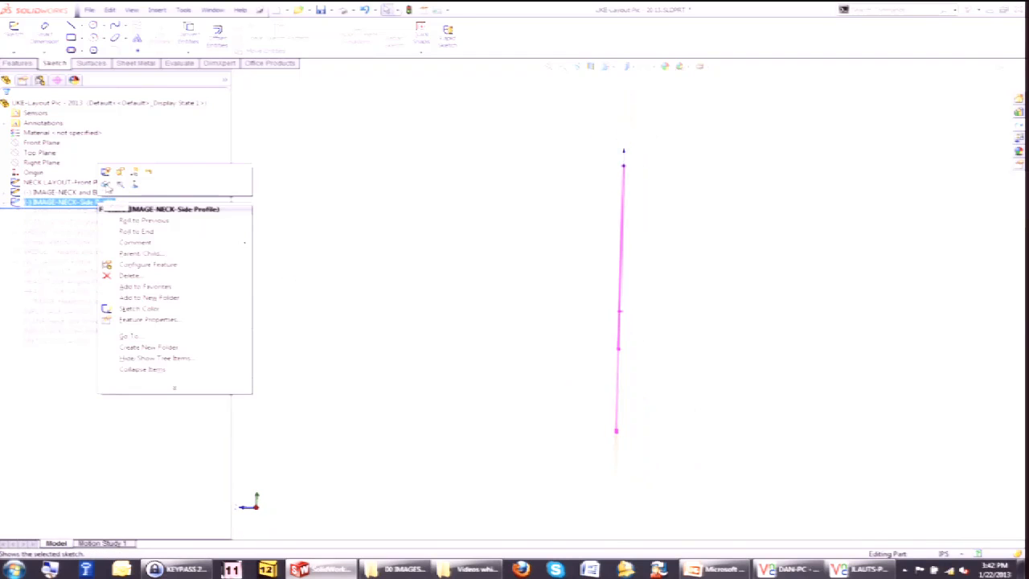
pyautogui.click(291, 220)
pyautogui.moveTo(179, 207); pyautogui.dragTo(184, 215)
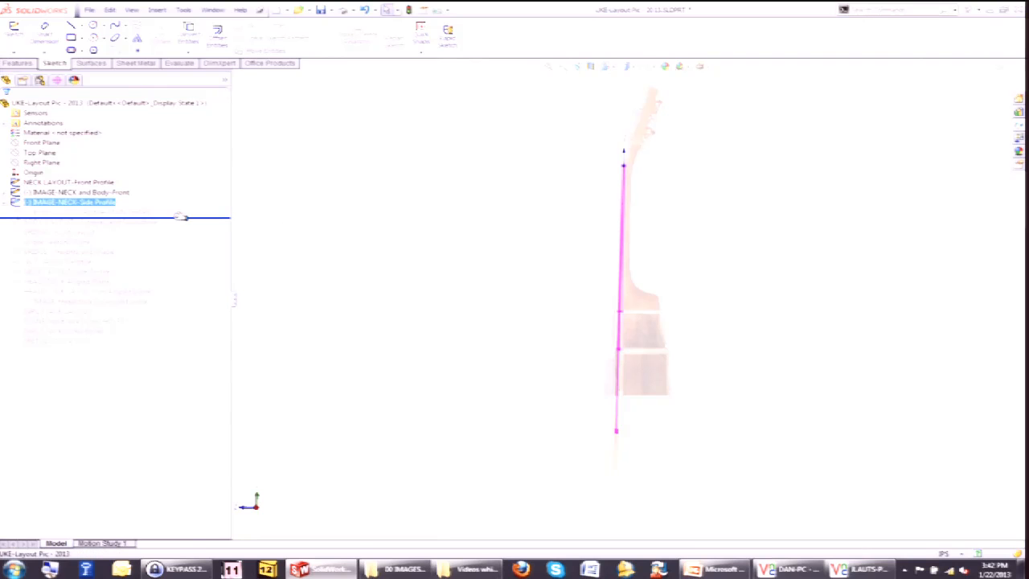
# Roll forward to the BODY LAYOUT Profile-MAIN SHAPE sketch and select the body outline in the front view.
pyautogui.moveTo(468, 302); pyautogui.dragTo(506, 329, button='middle')
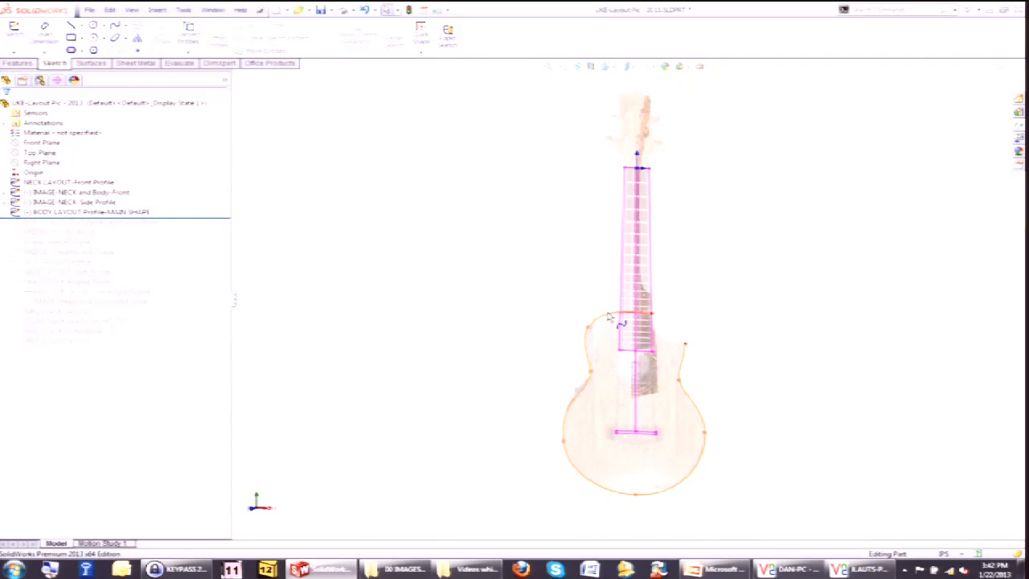
pyautogui.click(608, 315)
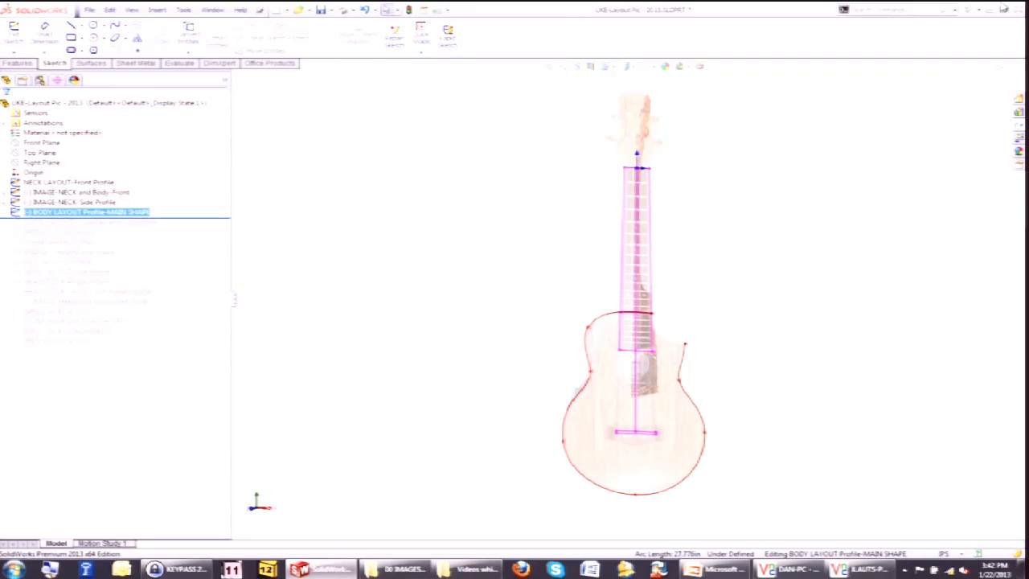
# Roll forward through the bridge, nut and headstock layout sketches and zoom in on the headstock layout.
pyautogui.click(990, 13)
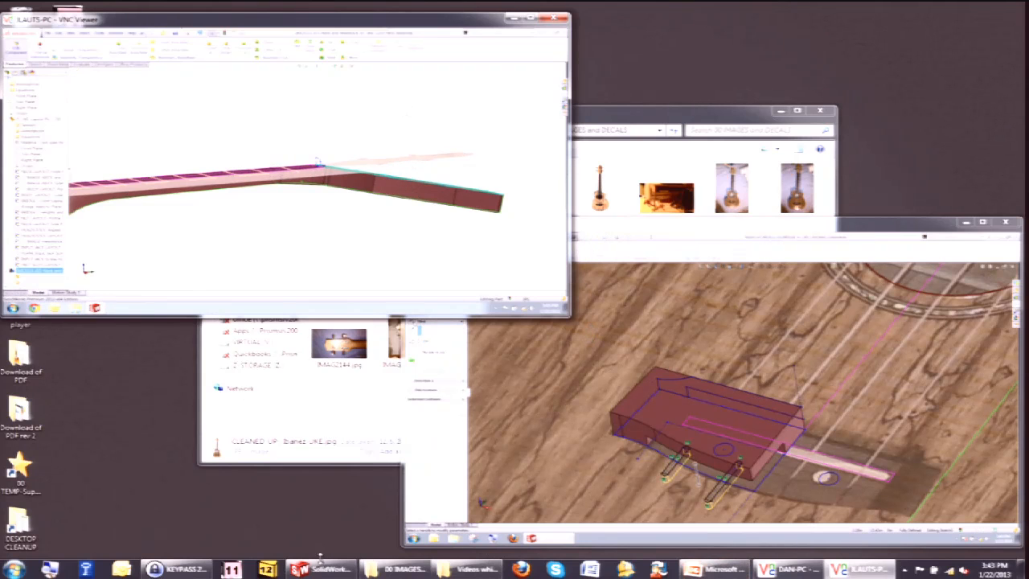
pyautogui.click(353, 565)
pyautogui.hotkey('ctrl', 'b')
pyautogui.moveTo(208, 219)
pyautogui.mouseDown()
pyautogui.moveTo(195, 299)
pyautogui.moveTo(183, 302)
pyautogui.mouseUp()
pyautogui.moveTo(374, 323); pyautogui.dragTo(390, 351, button='middle')
pyautogui.scroll(-4, 698, 168)
pyautogui.moveTo(622, 149); pyautogui.dragTo(622, 229, button='middle')
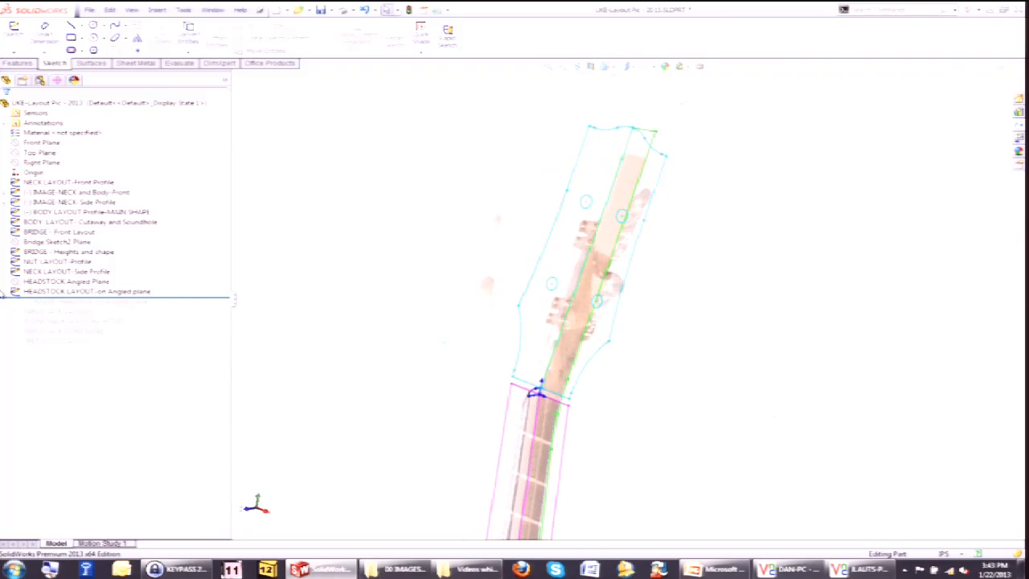
# Roll the feature tree to the end, through the input jack and FRET SLOTS LAYOUT sketches, and zoom out to the whole ukulele.
pyautogui.click(65, 281)
pyautogui.moveTo(241, 281); pyautogui.dragTo(273, 284, button='middle')
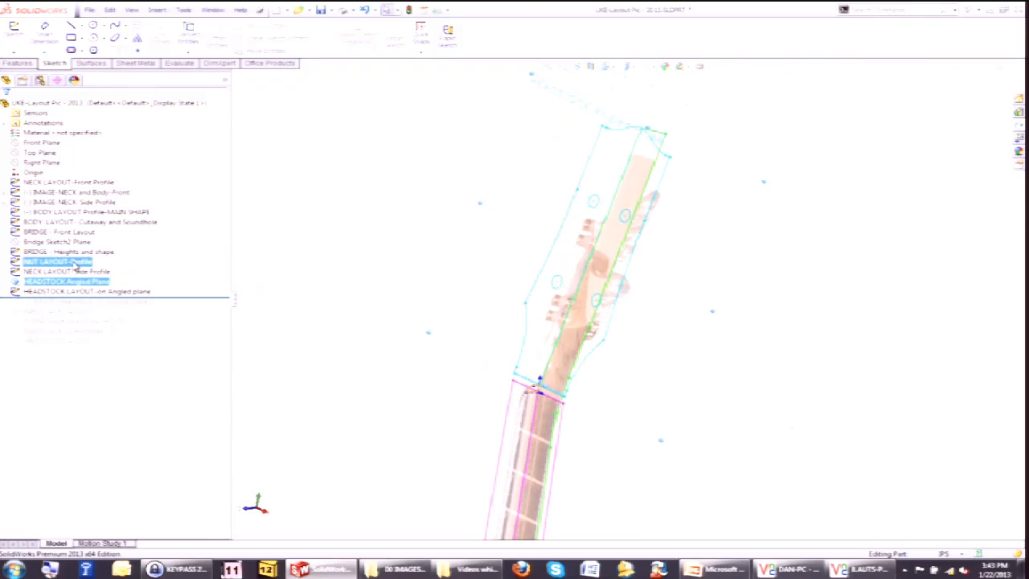
pyautogui.click(283, 271)
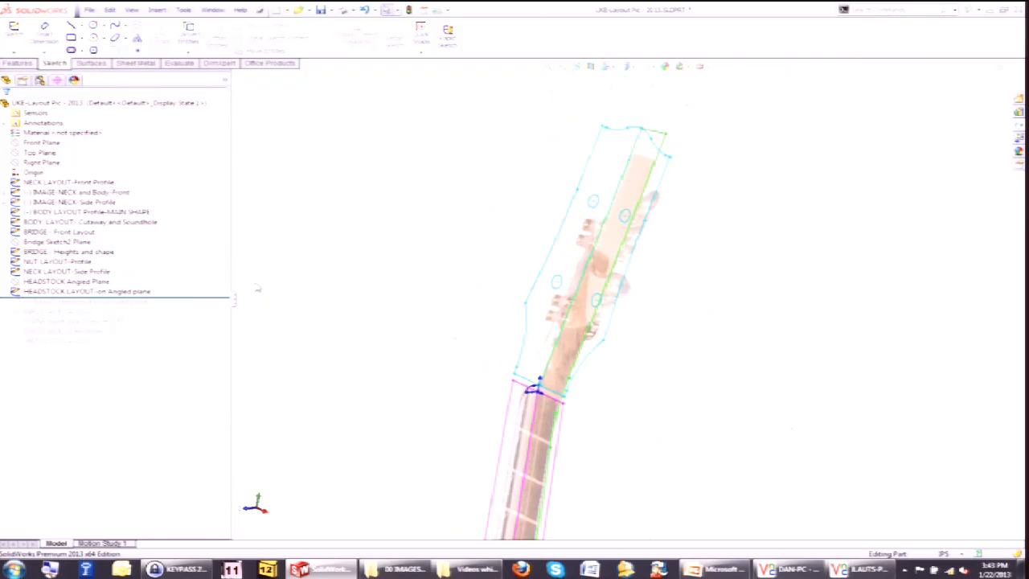
pyautogui.moveTo(208, 297); pyautogui.dragTo(208, 346)
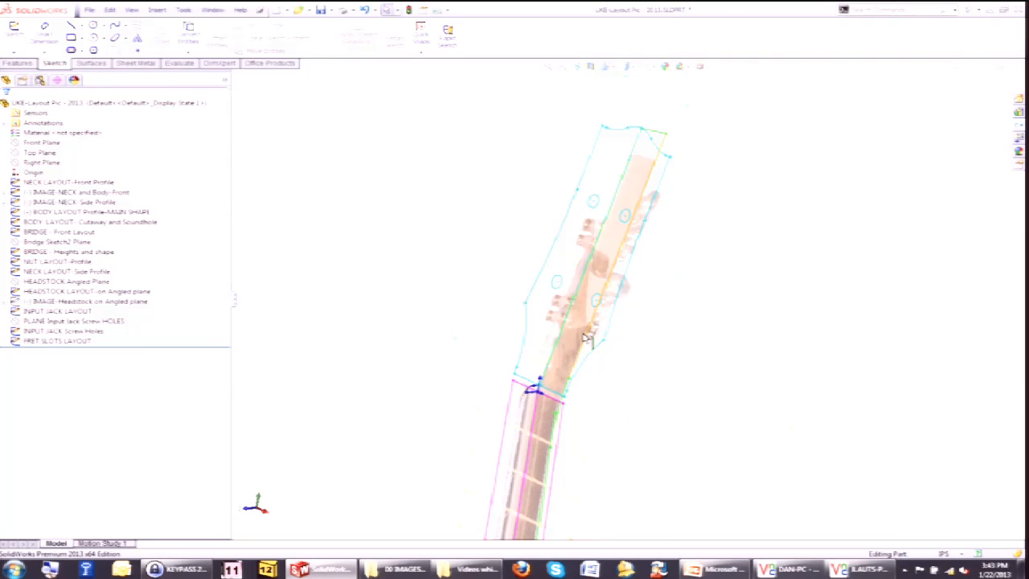
pyautogui.scroll(7, 512, 425)
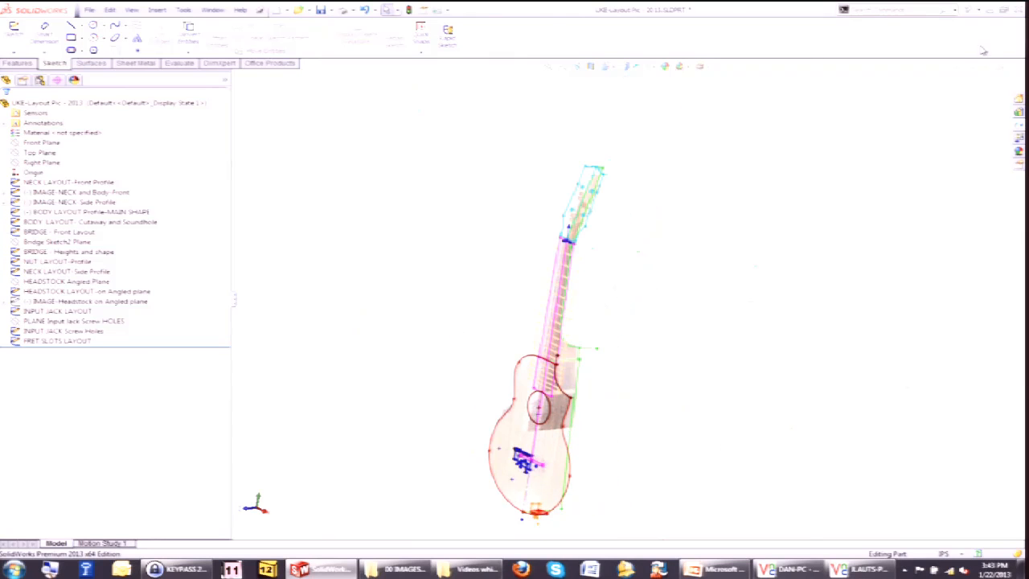
# Switch to the remote computer's SolidWorks session and bring up the ukulele neck model.
pyautogui.click(988, 14)
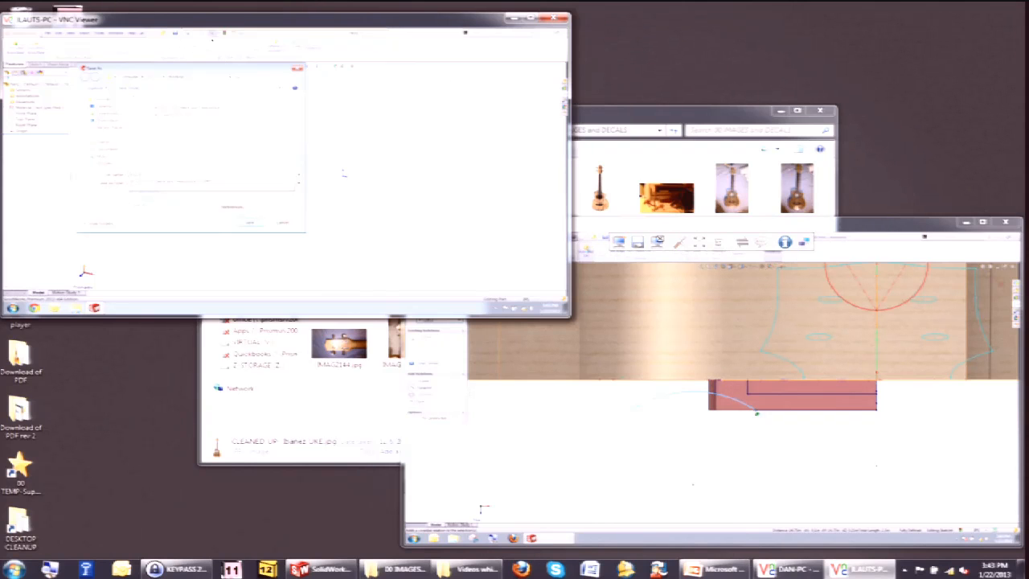
pyautogui.click(692, 484)
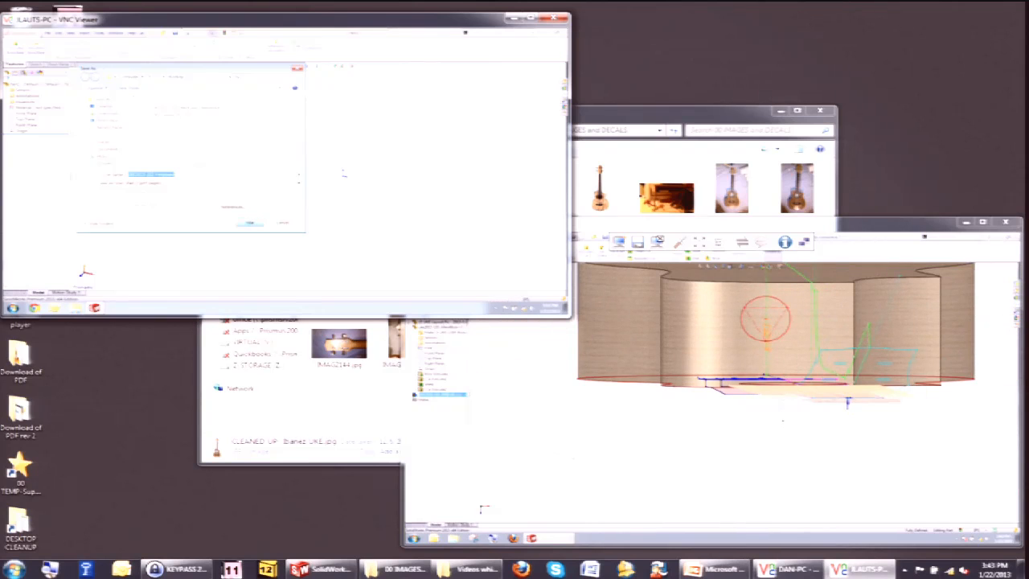
pyautogui.moveTo(244, 188); pyautogui.dragTo(255, 206, button='middle')
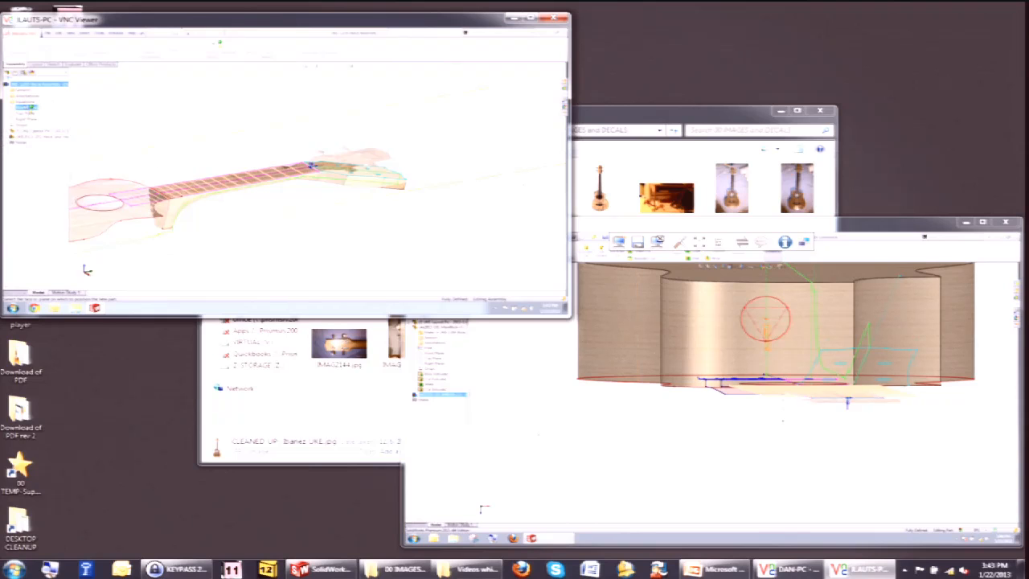
pyautogui.click(30, 107)
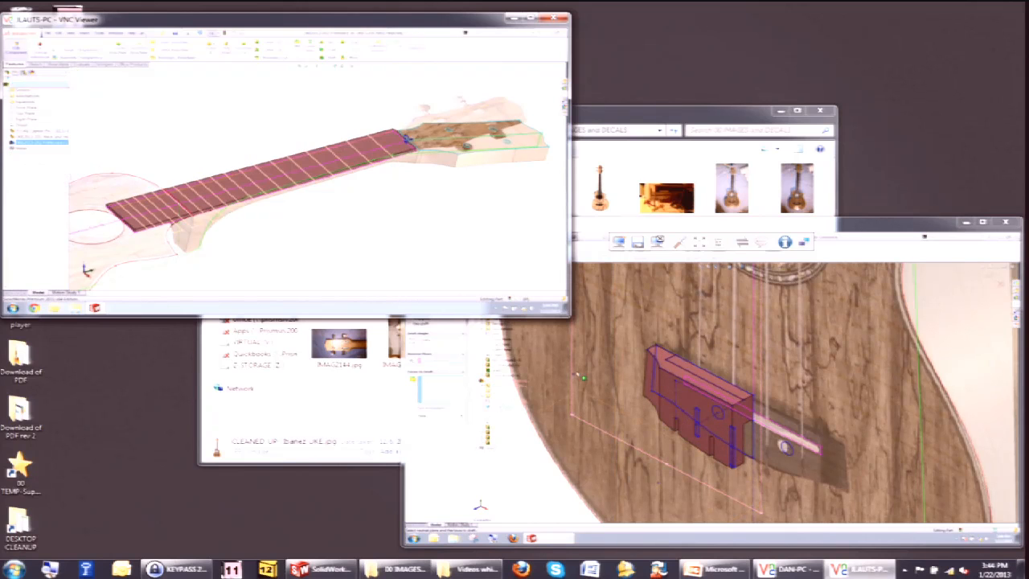
# Sketch on the fretboard's top face and bring the fret slot outlines into the sketch.
pyautogui.click(217, 199)
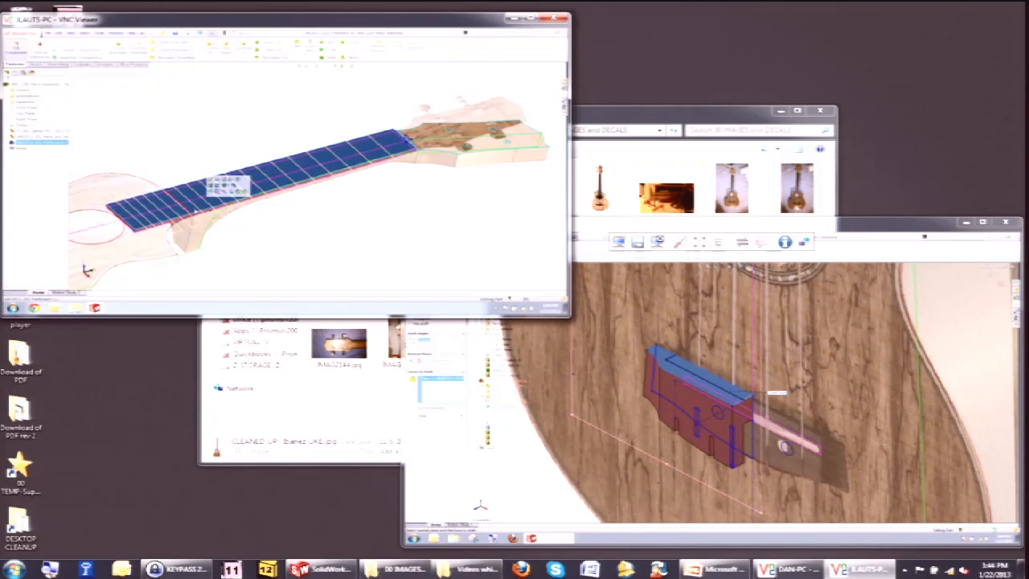
pyautogui.click(217, 191)
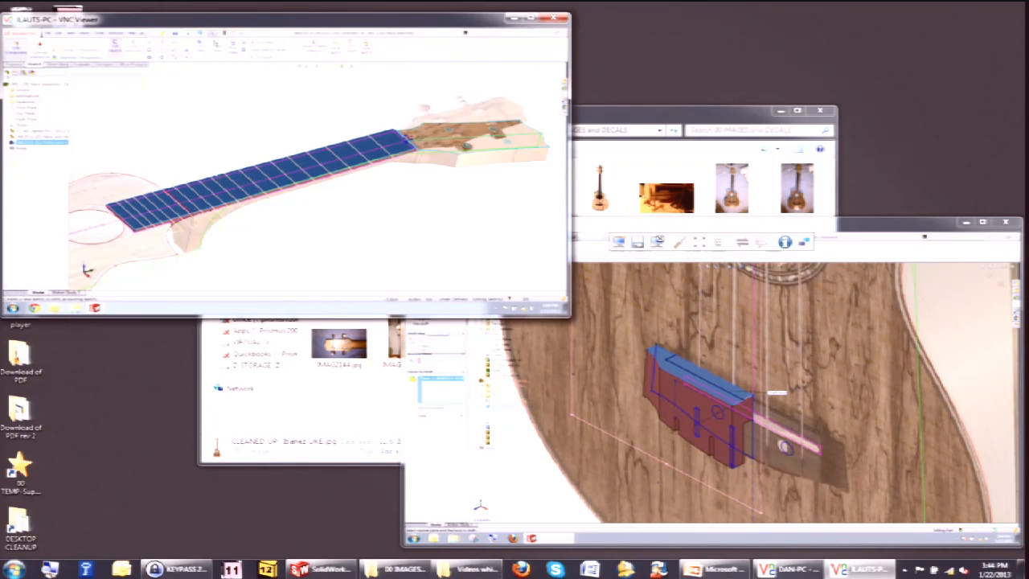
pyautogui.rightClick(212, 171)
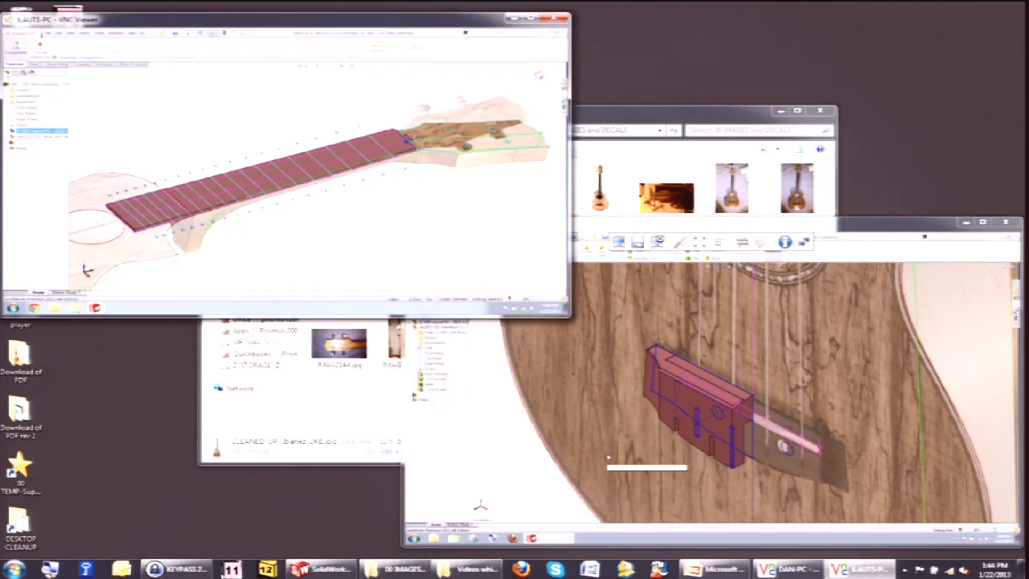
pyautogui.click(34, 65)
pyautogui.click(217, 47)
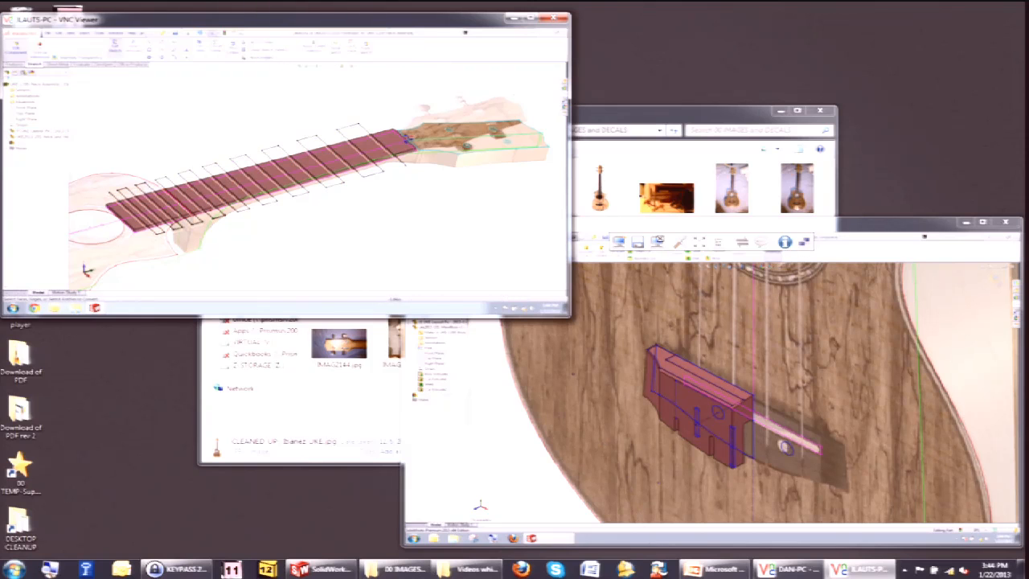
# Select a face of the bridge block in the second remote model window.
pyautogui.click(693, 404)
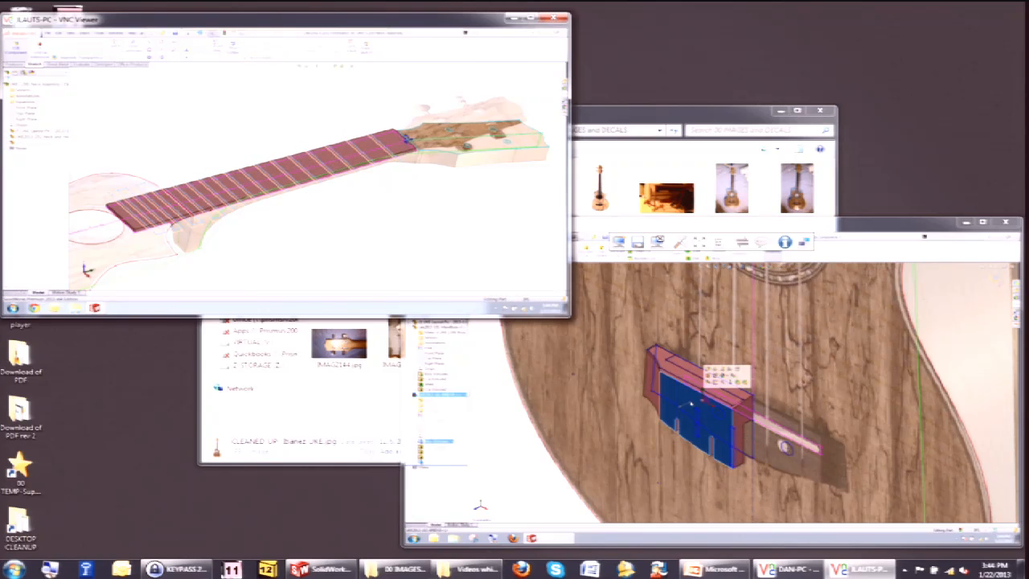
pyautogui.click(711, 383)
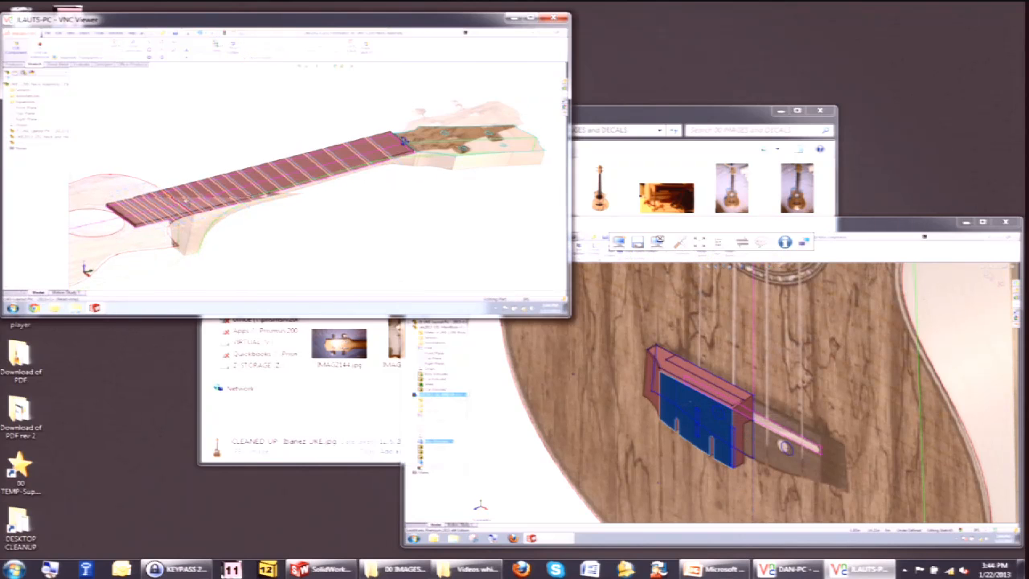
pyautogui.press('Escape')
pyautogui.click(721, 407)
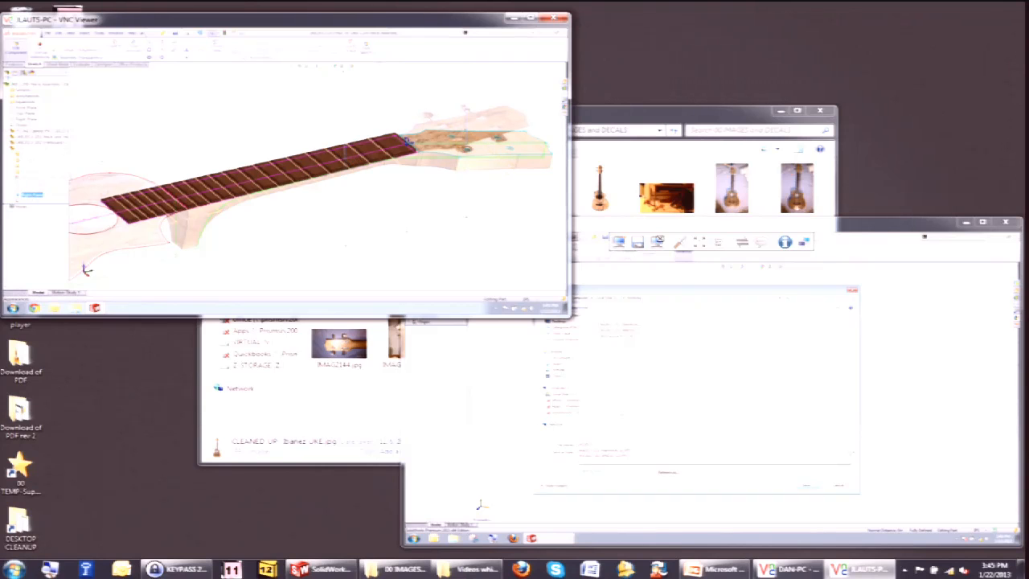
# Zoom to the headstock end of the fretboard and create the nut feature from its layout sketch.
pyautogui.scroll(-6, 438, 133)
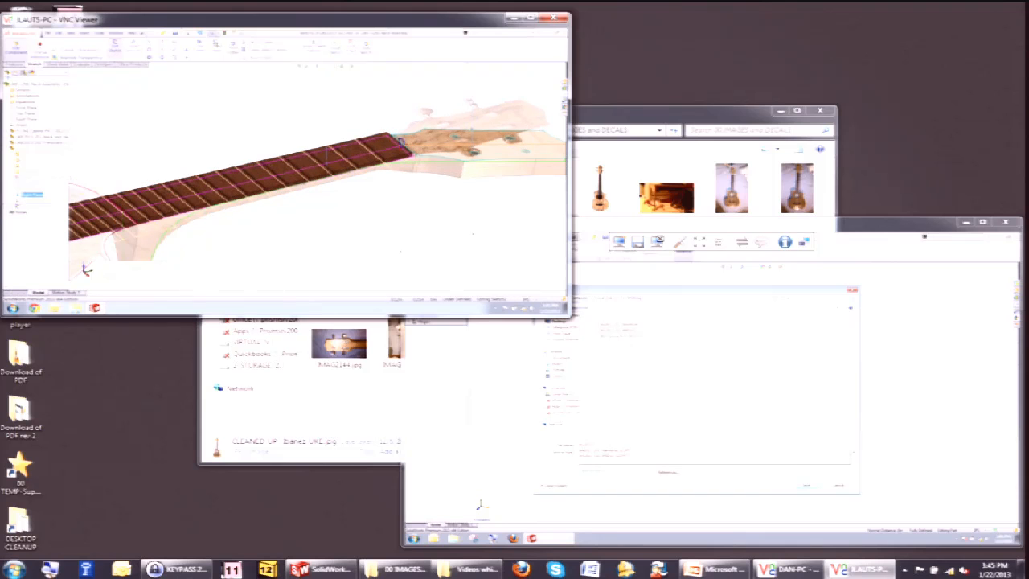
pyautogui.rightClick(337, 171)
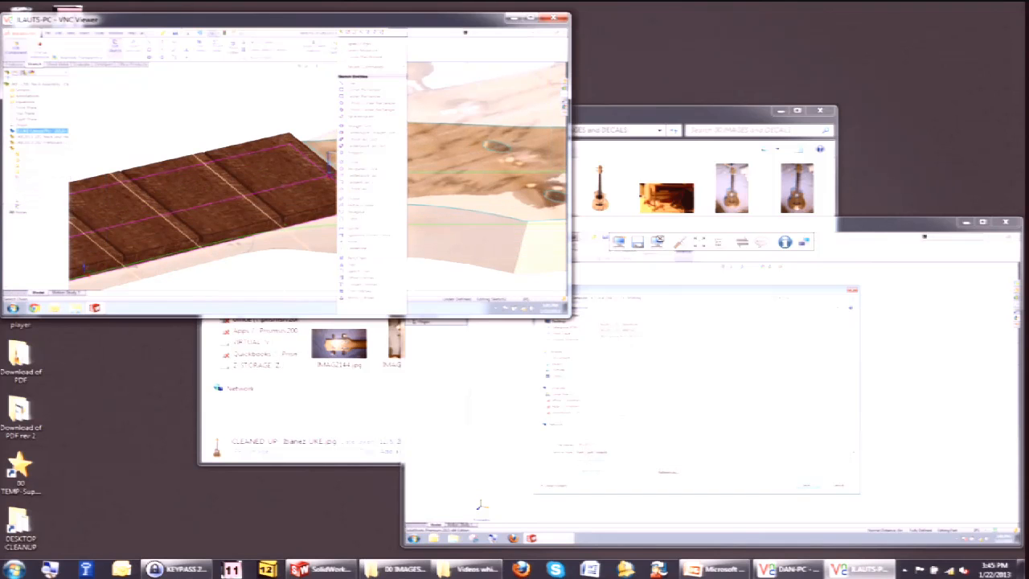
pyautogui.click(360, 44)
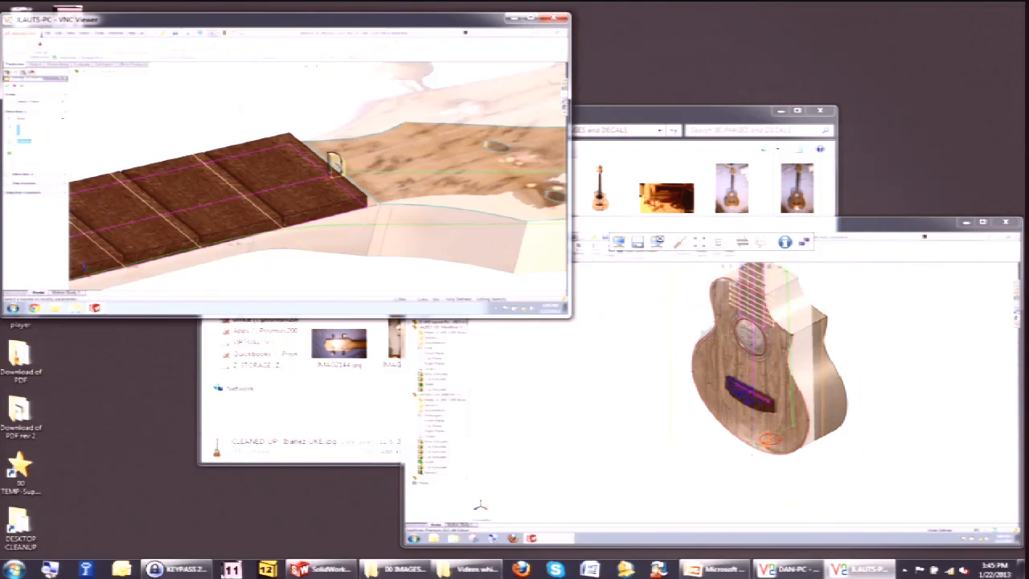
pyautogui.click(336, 167)
pyautogui.click(9, 172)
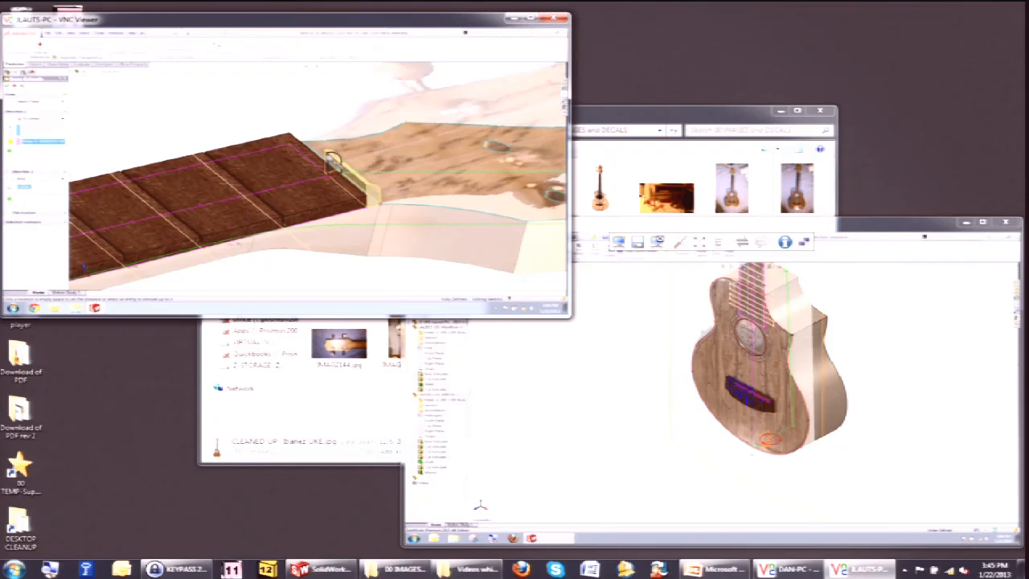
pyautogui.click(332, 159)
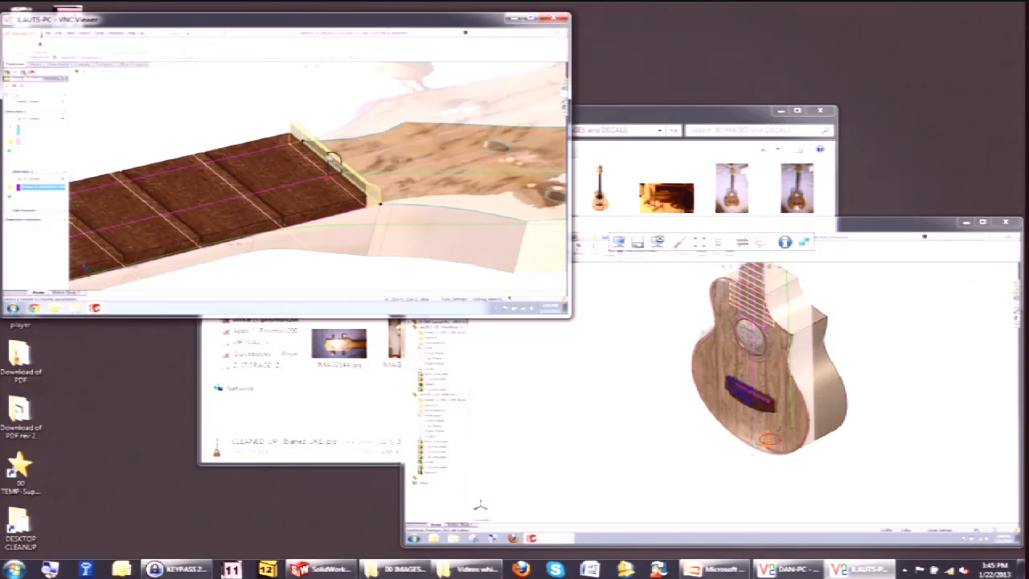
pyautogui.click(8, 86)
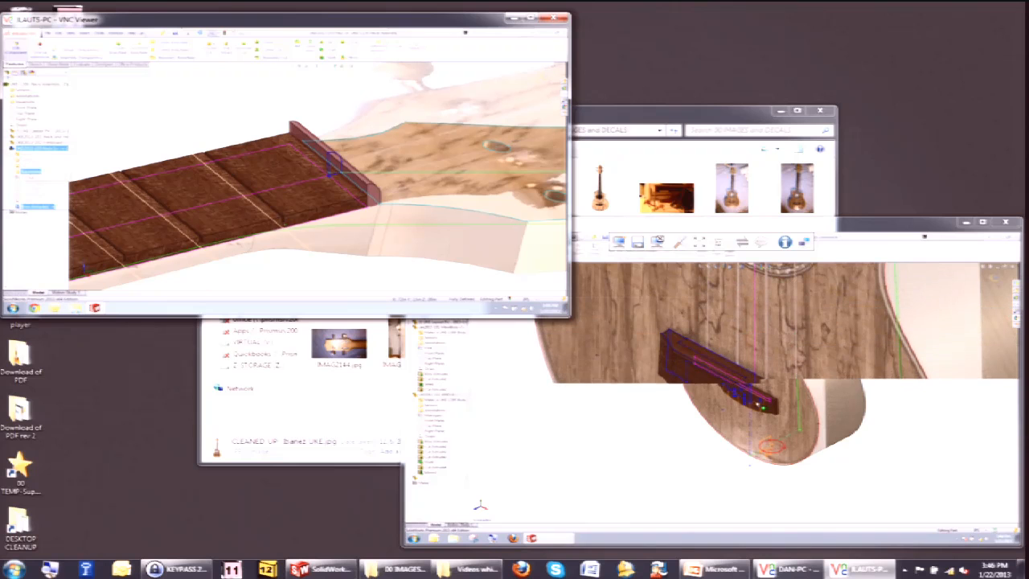
# Assign a material from the materials library to the nut and to the bridge saddle in the remote models.
pyautogui.click(58, 183)
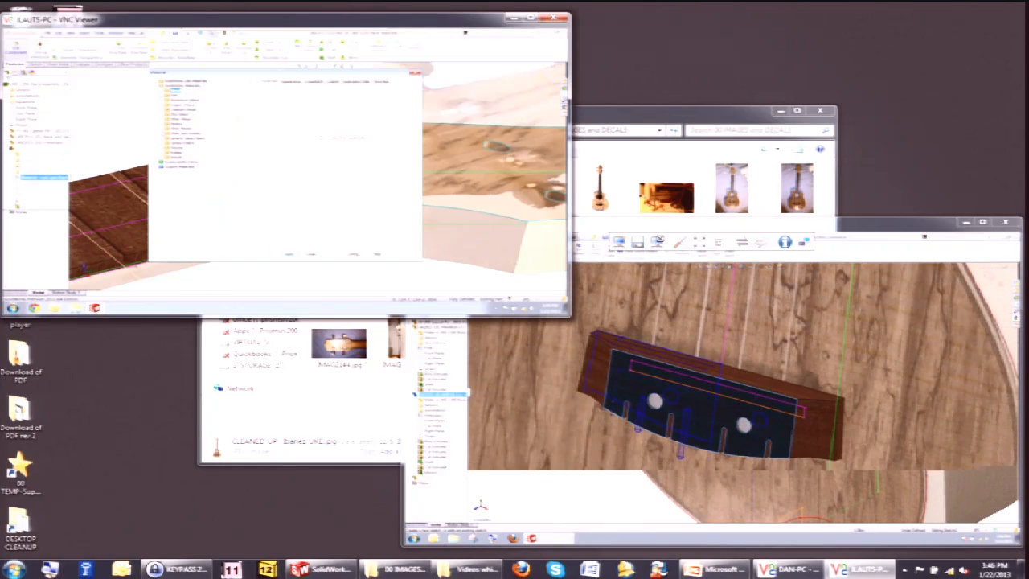
pyautogui.doubleClick(187, 133)
pyautogui.rightClick(768, 406)
pyautogui.click(193, 143)
pyautogui.click(794, 259)
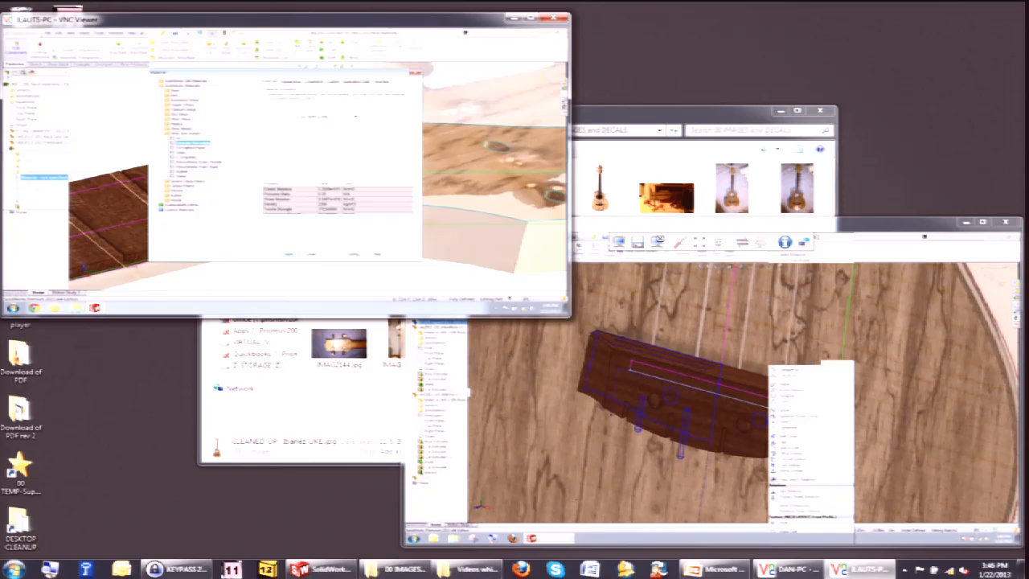
pyautogui.click(594, 249)
pyautogui.click(288, 254)
pyautogui.click(312, 254)
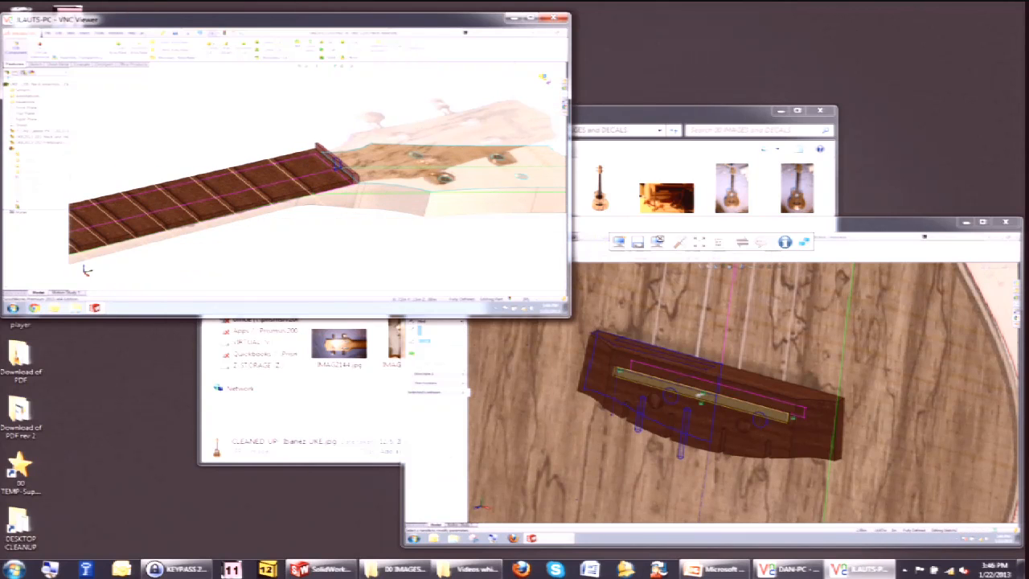
# Hide the layout part component in the neck model and switch to an isometric view.
pyautogui.click(544, 78)
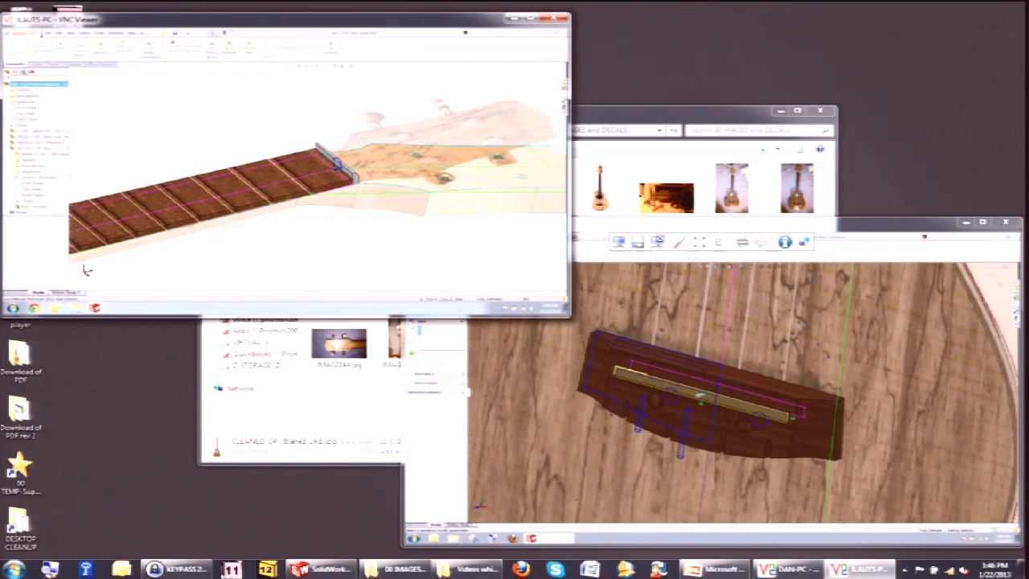
pyautogui.rightClick(33, 137)
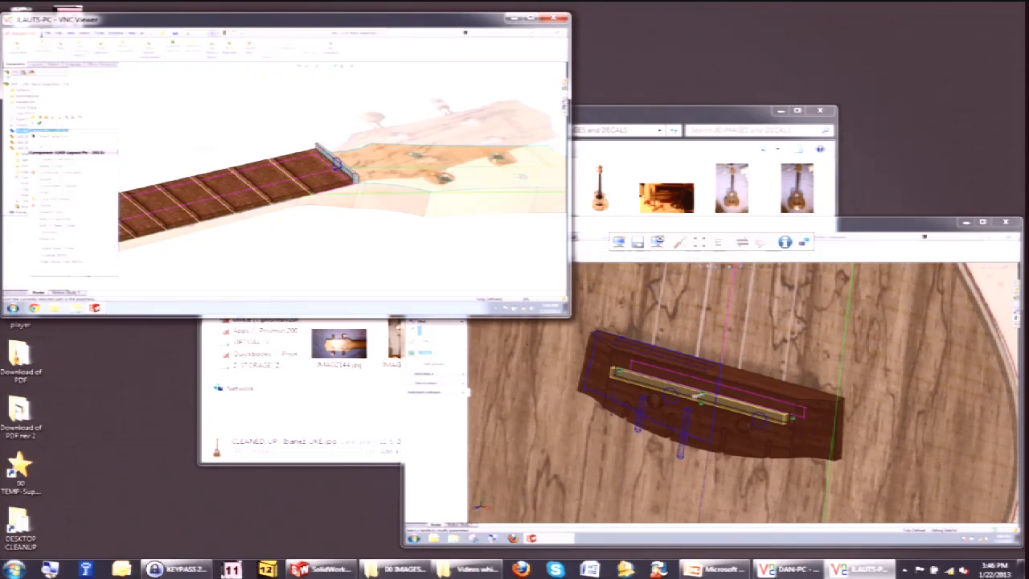
pyautogui.click(46, 118)
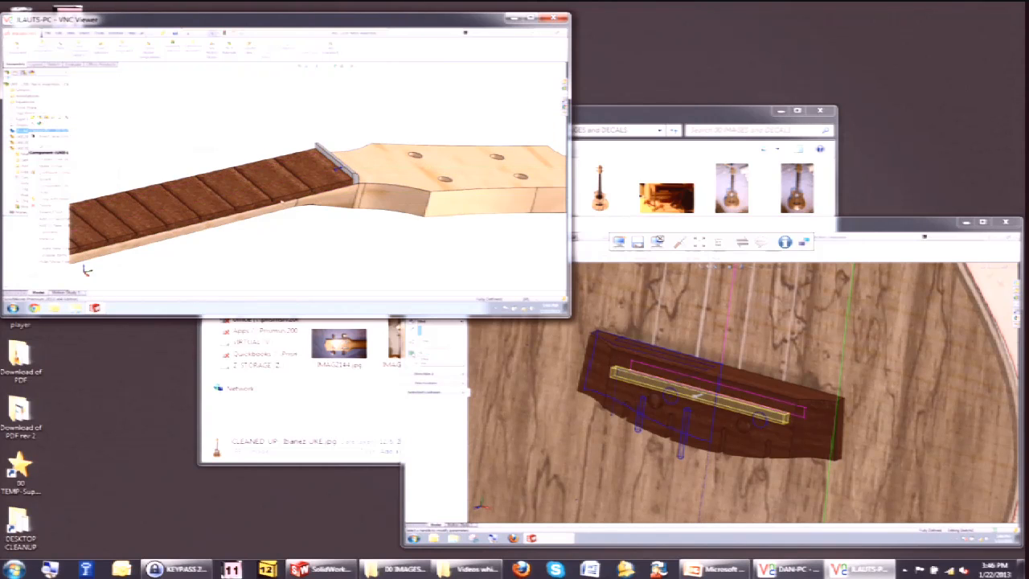
pyautogui.hotkey('ctrl', '7')
pyautogui.press('Return')
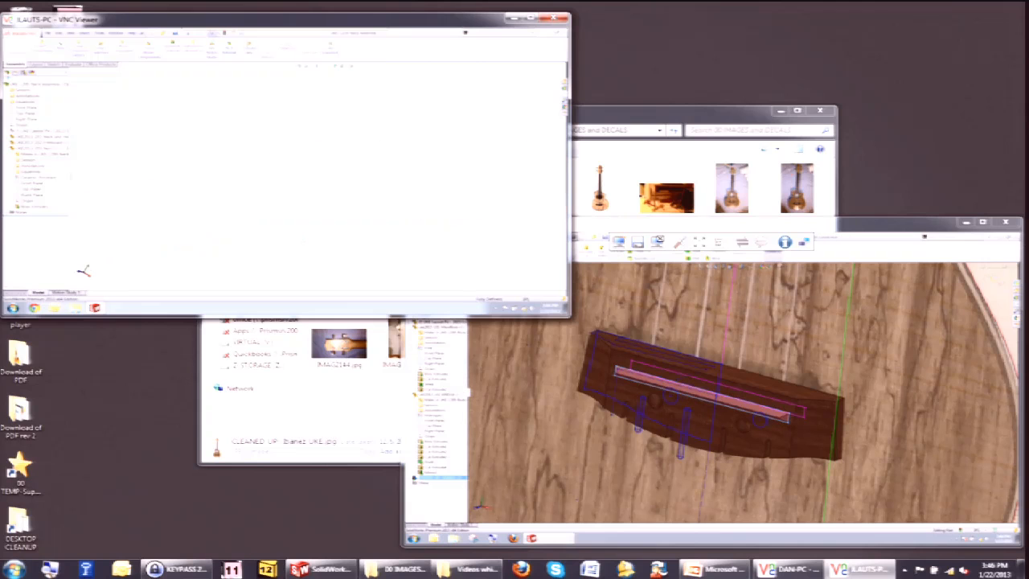
# Save the neck model.
pyautogui.hotkey('ctrl', 's')
pyautogui.moveTo(590, 447); pyautogui.dragTo(592, 447, button='middle')
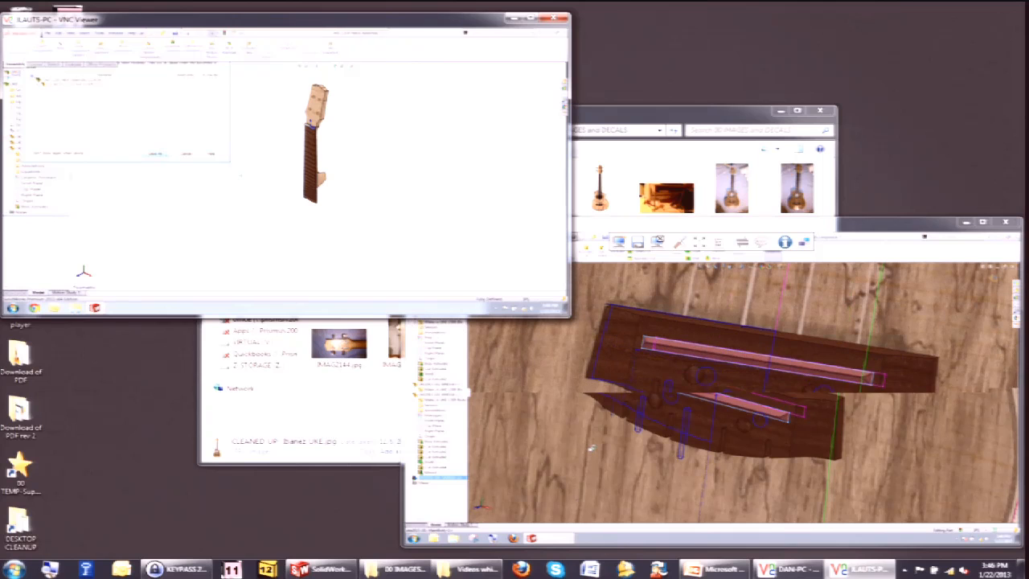
pyautogui.press('Return')
# Apply a material from the materials library to the bridge component in the second remote model.
pyautogui.click(411, 477)
pyautogui.rightClick(444, 488)
pyautogui.click(484, 391)
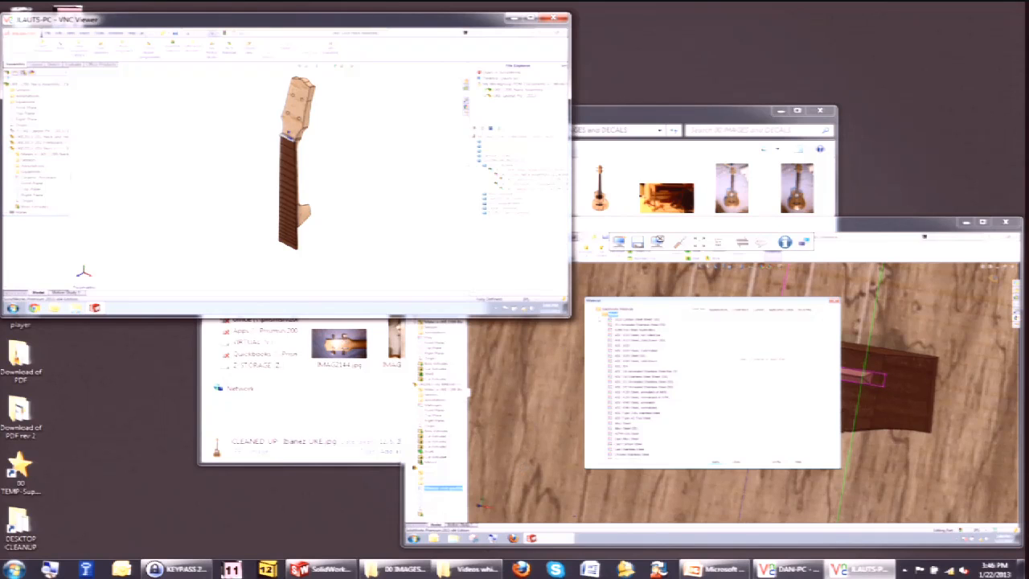
pyautogui.click(599, 315)
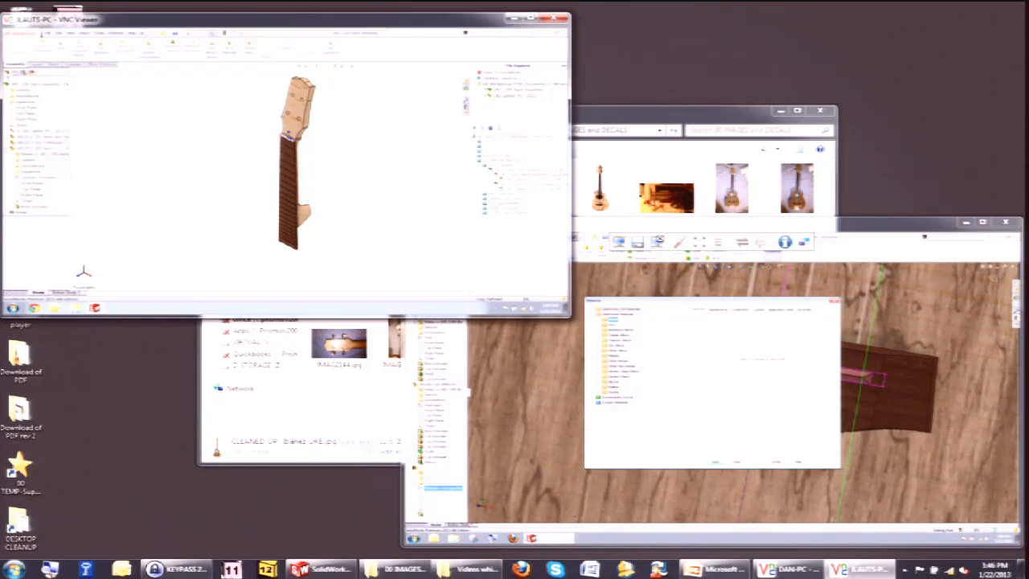
pyautogui.click(601, 367)
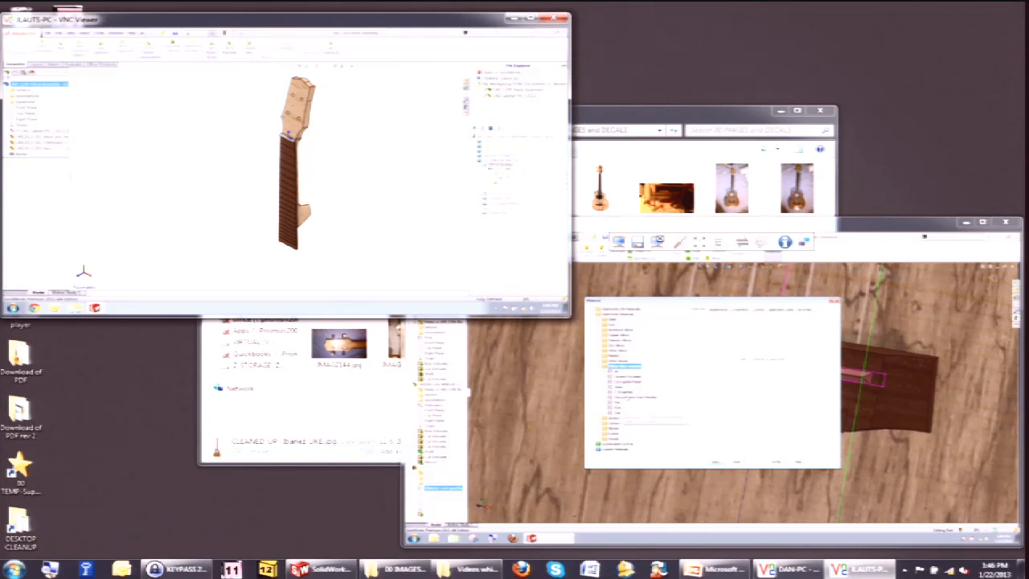
pyautogui.click(630, 377)
pyautogui.click(715, 462)
pyautogui.click(737, 462)
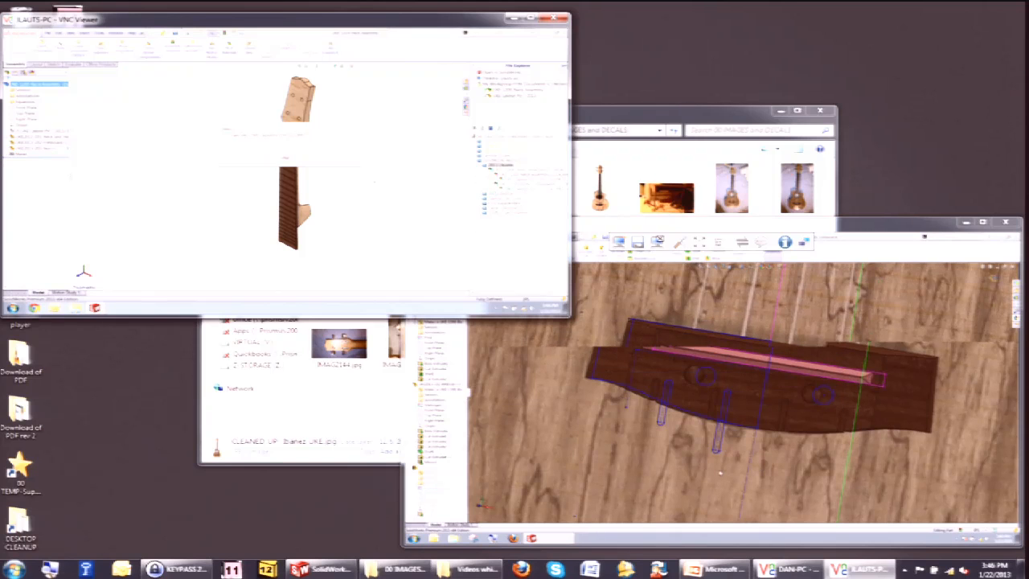
# Check the neck model's documents into the vault.
pyautogui.scroll(2, 720, 472)
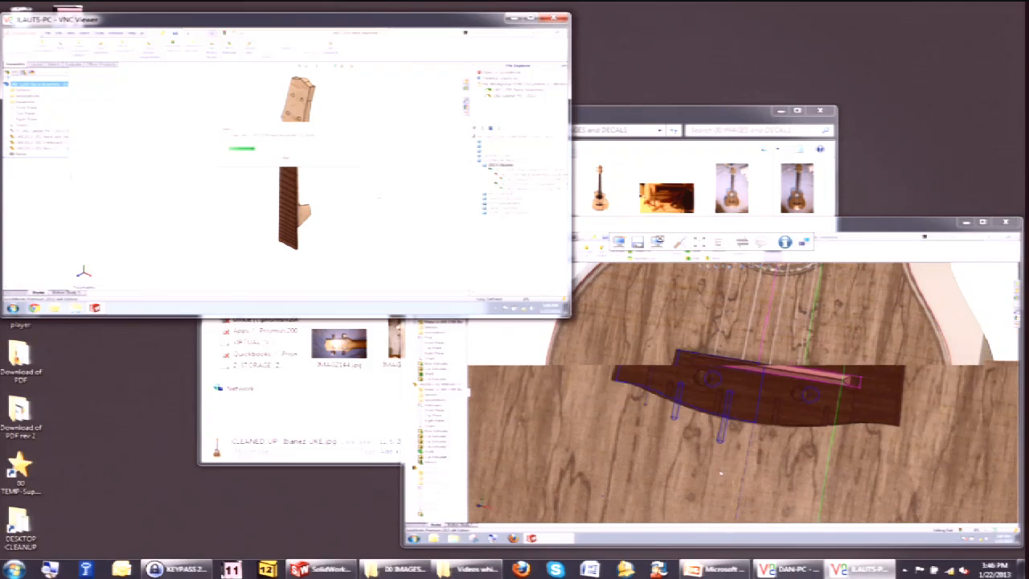
pyautogui.hotkey('ctrl', '7')
pyautogui.click(508, 237)
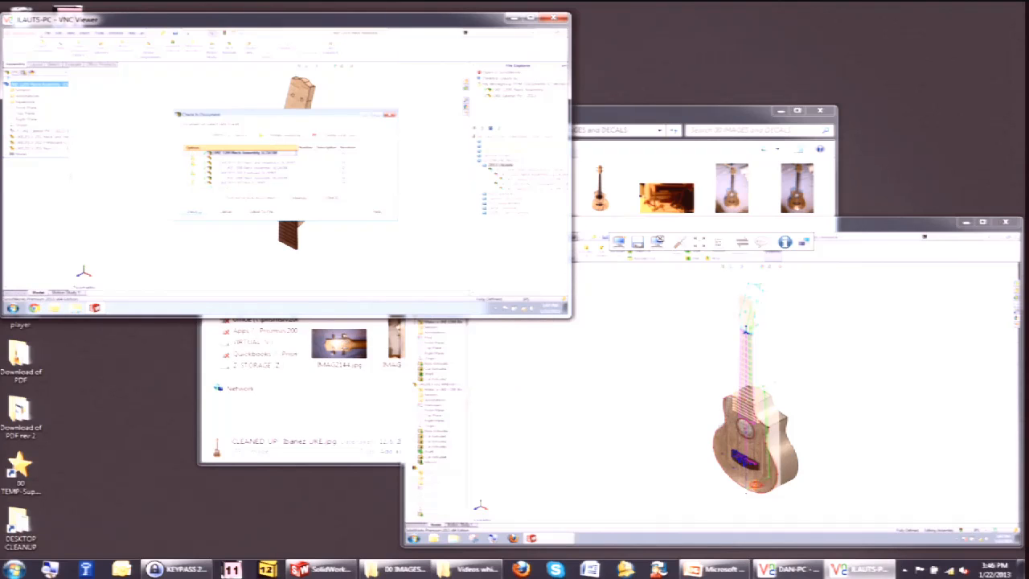
pyautogui.click(317, 201)
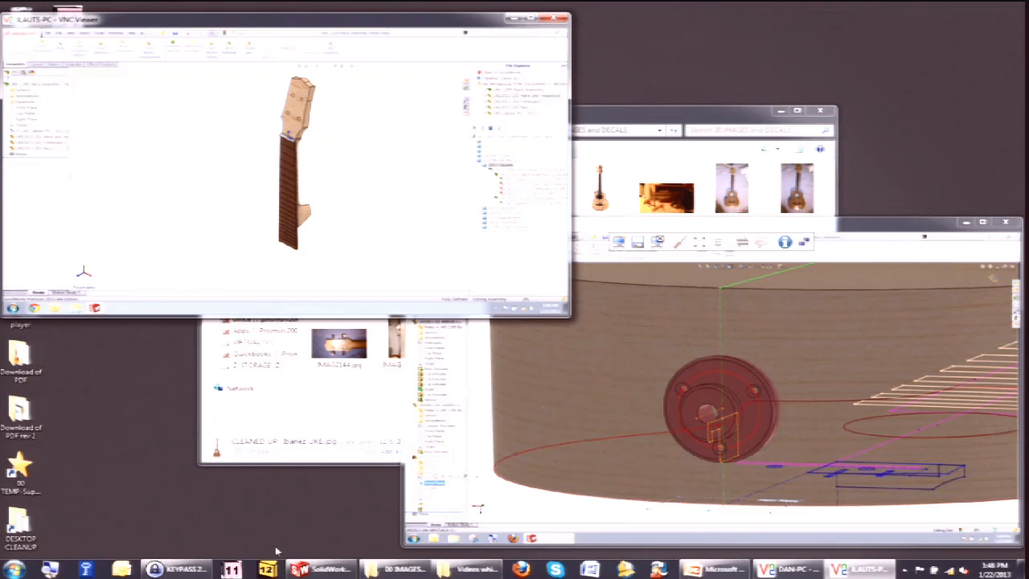
# Switch to the local SolidWorks session and open the box bottom part from the main box assembly.
pyautogui.click(320, 569)
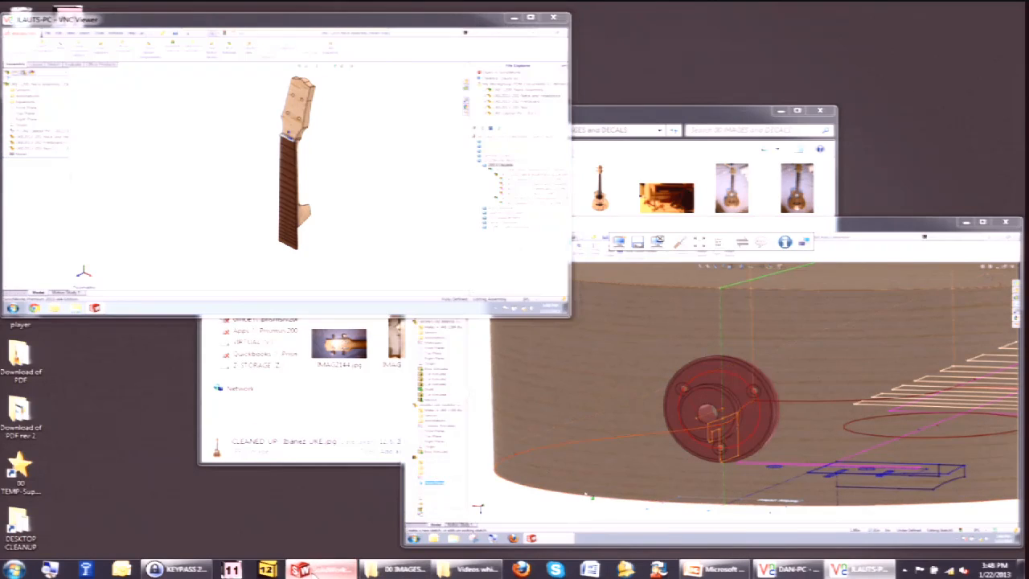
pyautogui.press('super')
pyautogui.press('super')
pyautogui.press('super')
pyautogui.press('super')
pyautogui.hotkey('ctrl', 'Tab')
pyautogui.hotkey('ctrl', 'Tab')
pyautogui.hotkey('ctrl', 'Tab')
pyautogui.hotkey('ctrl', 'Tab')
pyautogui.hotkey('ctrl', 'Tab')
pyautogui.hotkey('ctrl', 'Tab')
pyautogui.hotkey('ctrl', 'Tab')
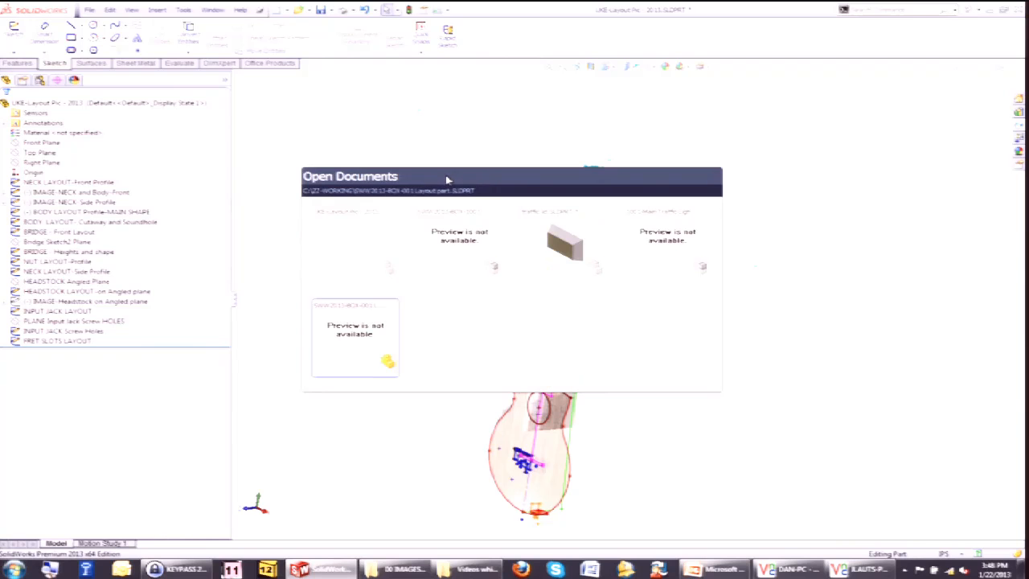
pyautogui.hotkey('ctrl', 'Tab')
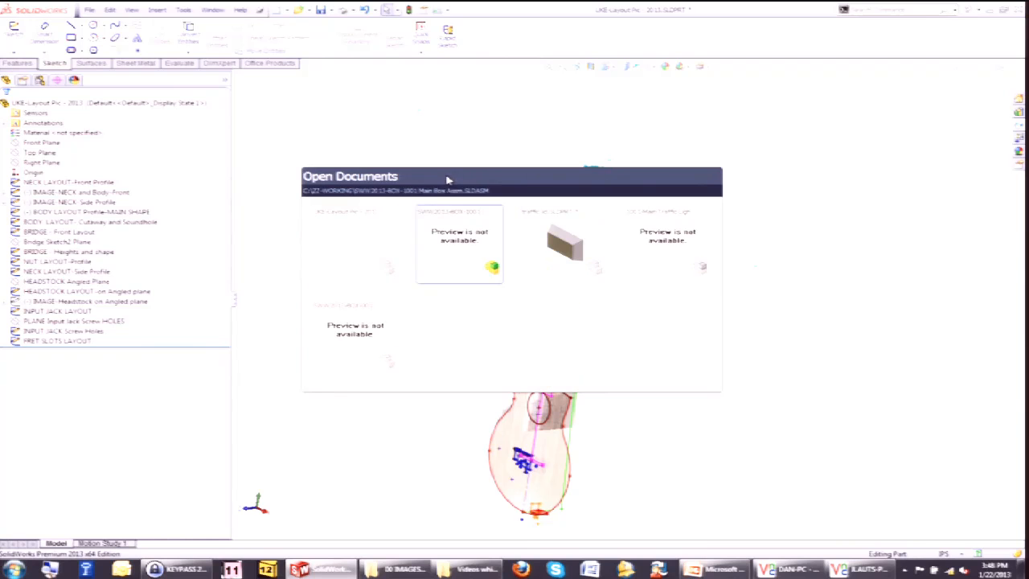
pyautogui.rightClick(466, 327)
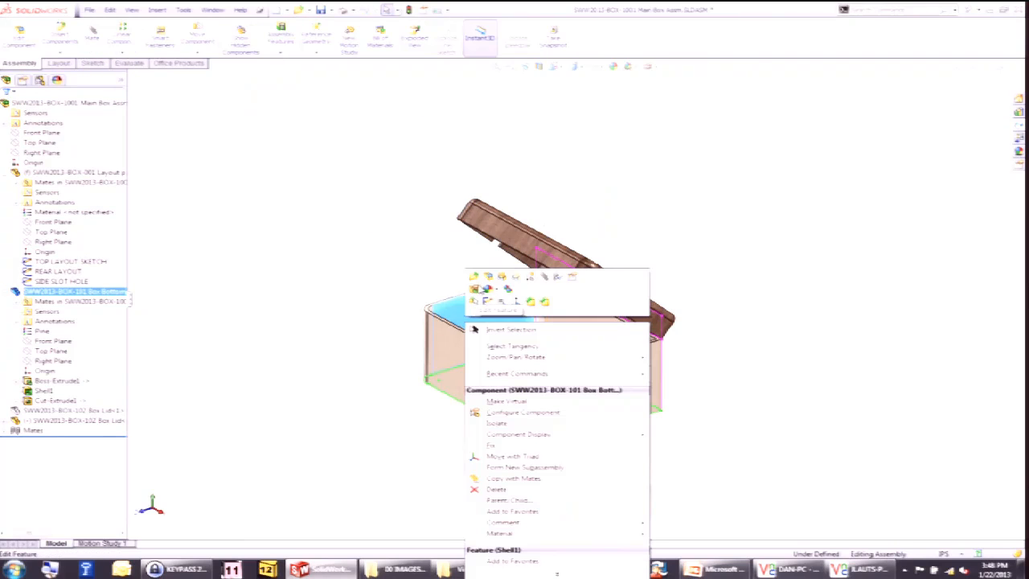
pyautogui.click(479, 282)
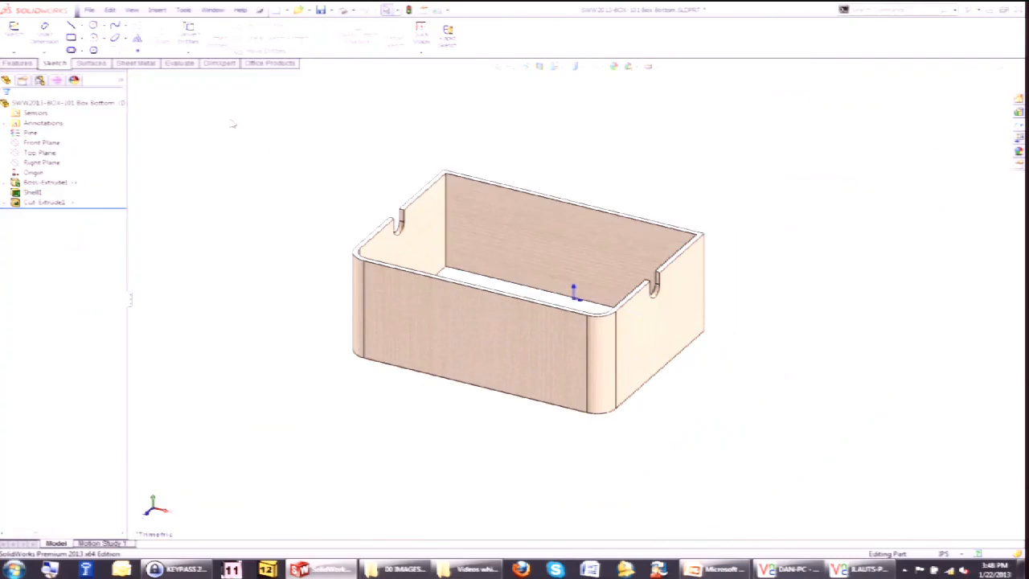
# Make a new assembly from the box bottom part, placing the part at the origin.
pyautogui.click(89, 10)
pyautogui.click(163, 75)
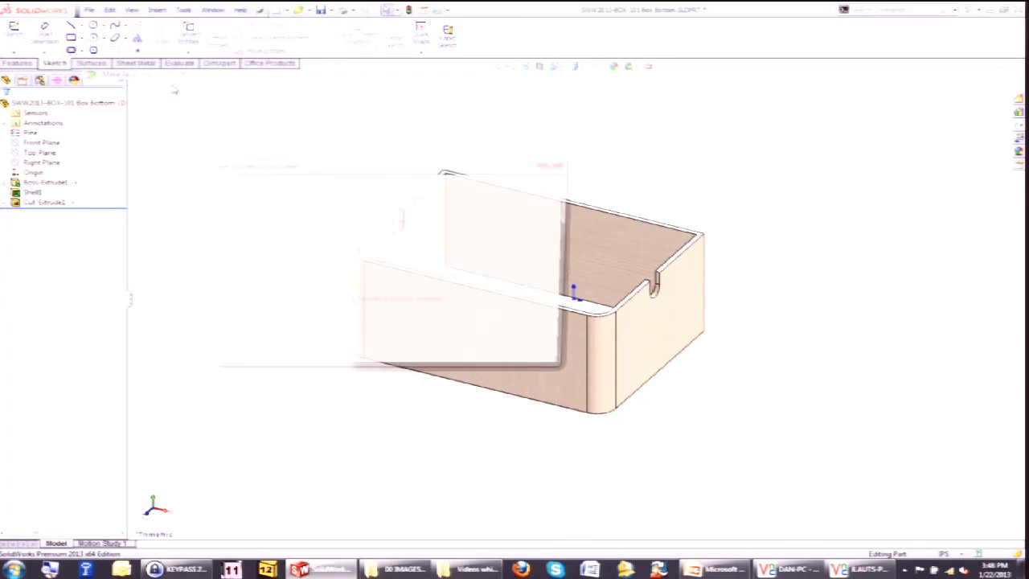
pyautogui.doubleClick(238, 215)
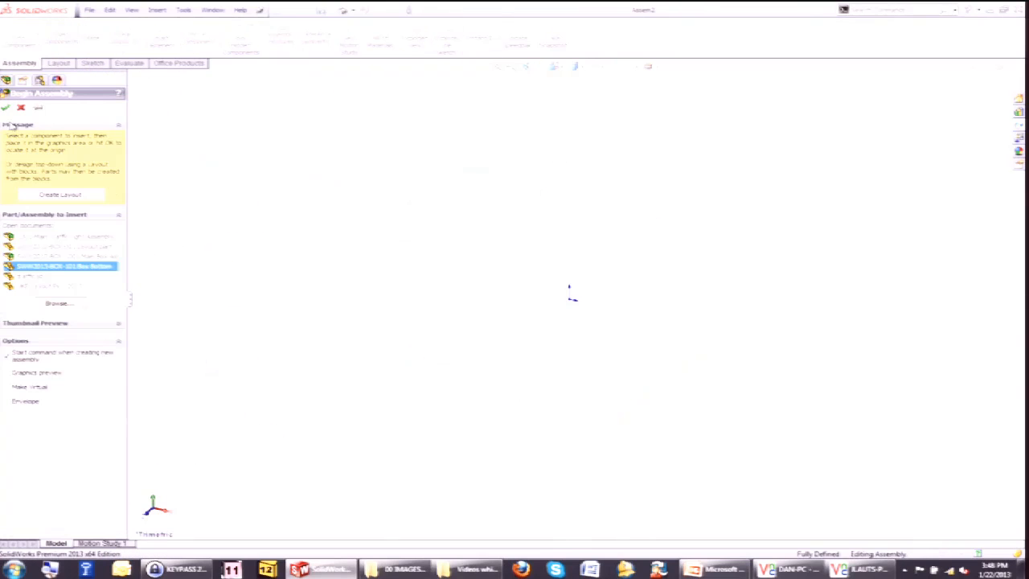
pyautogui.click(450, 298)
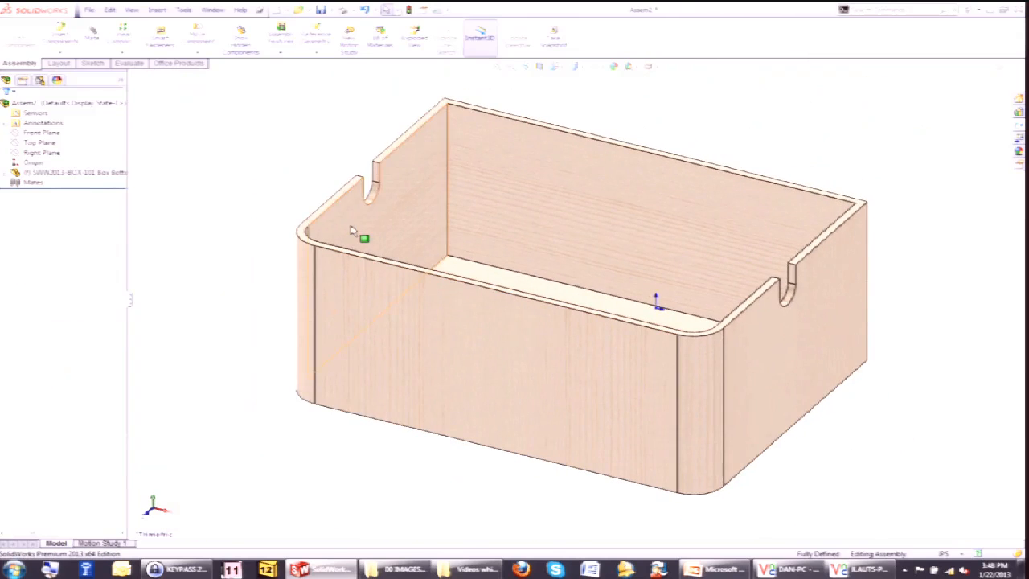
# Save the new assembly as BOX-MOTION EDITION.
pyautogui.press('z')
pyautogui.press('z')
pyautogui.click(320, 10)
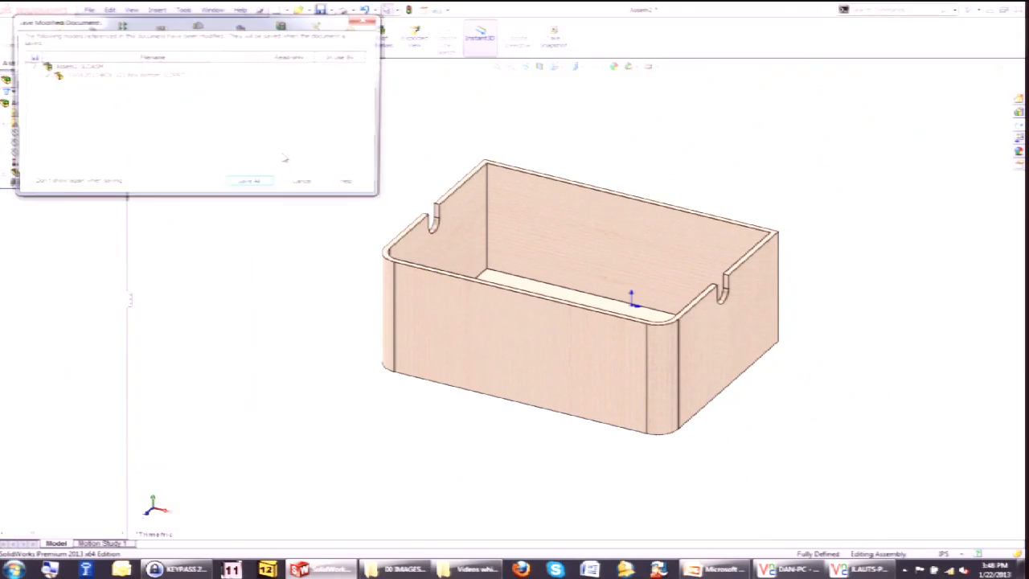
pyautogui.click(249, 182)
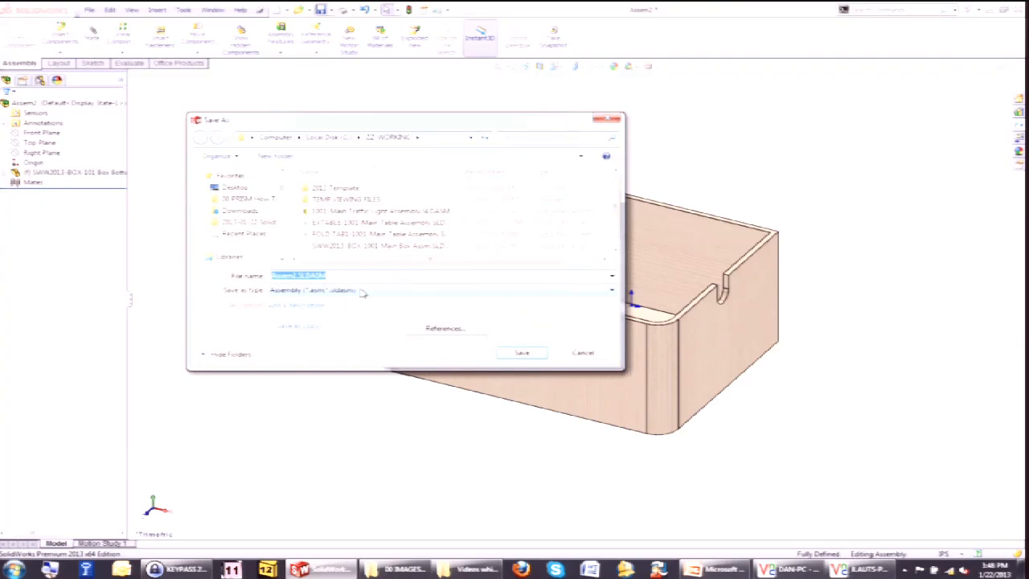
pyautogui.write('BOX')
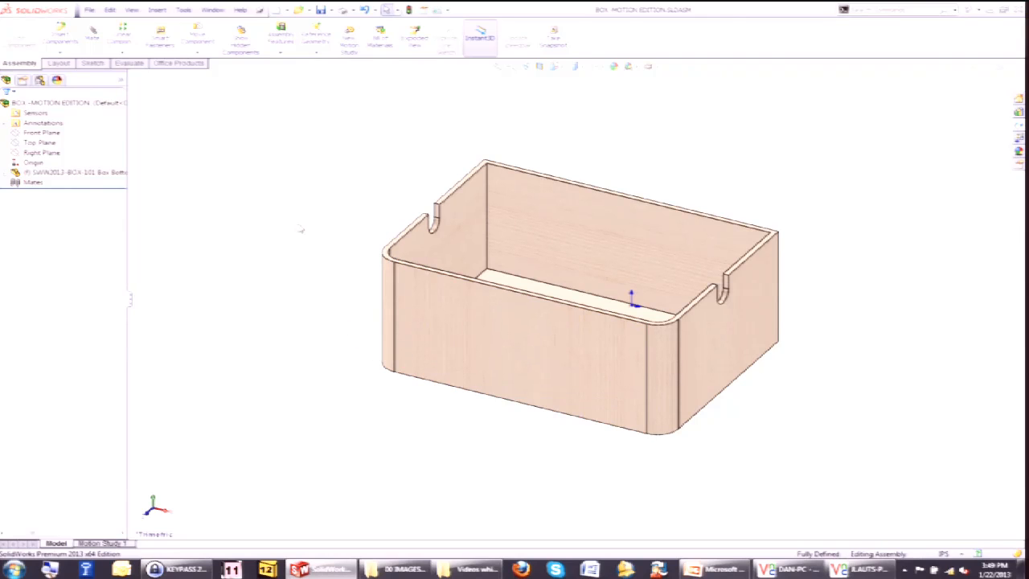
pyautogui.click(60, 36)
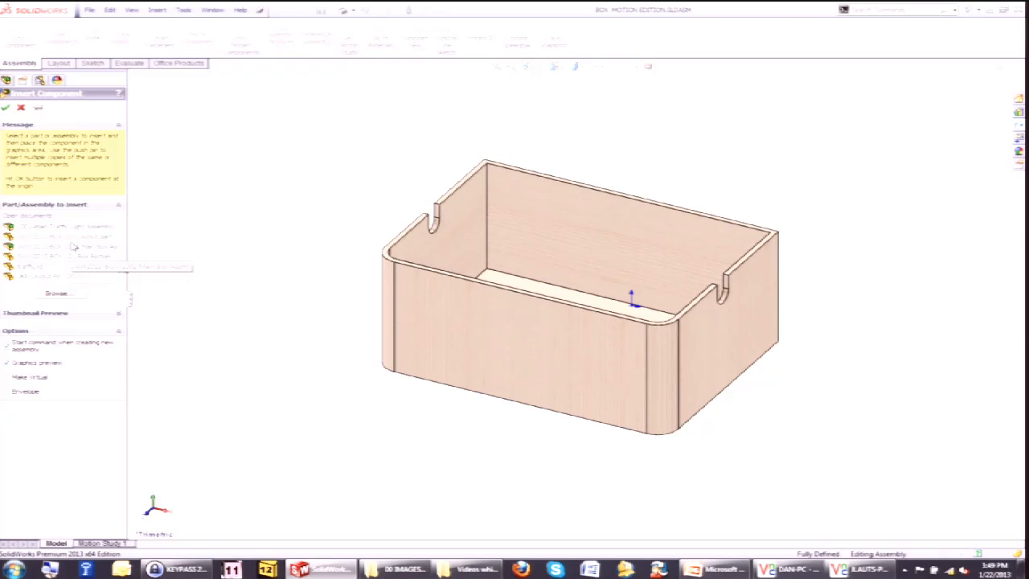
pyautogui.click(56, 293)
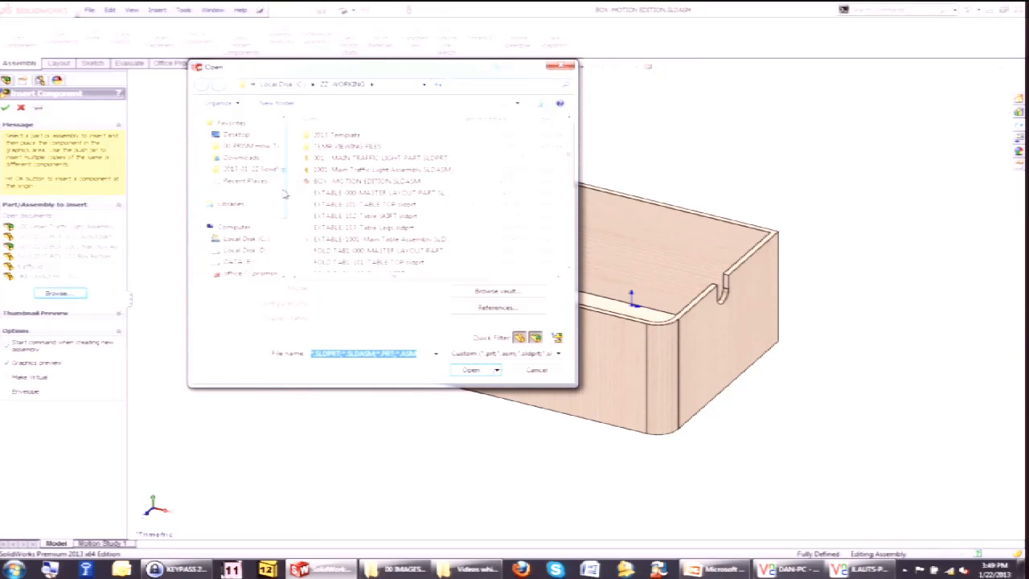
pyautogui.click(358, 217)
pyautogui.scroll(-4, 375, 220)
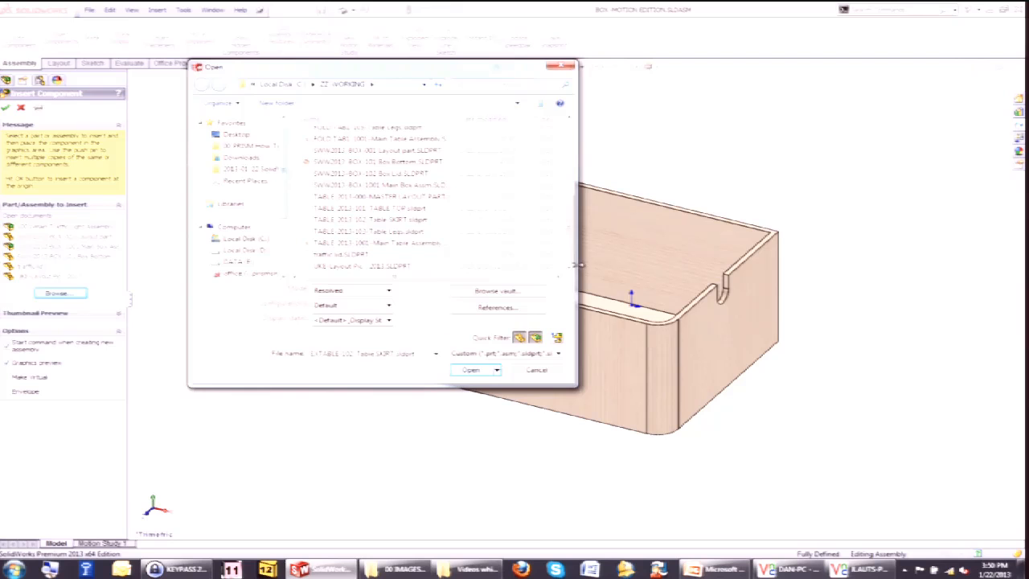
pyautogui.click(551, 369)
pyautogui.click(21, 107)
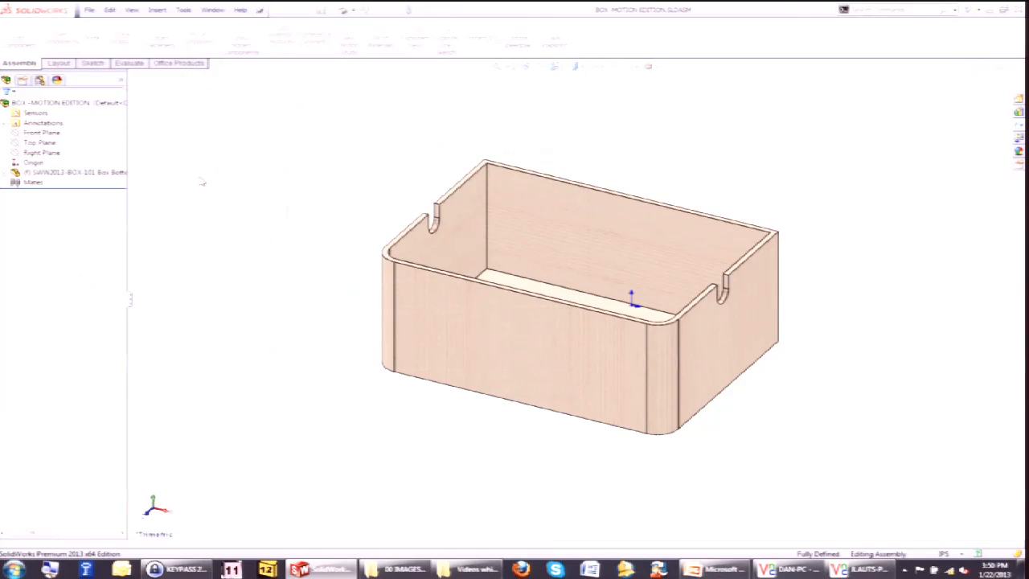
# Close all open documents.
pyautogui.click(212, 9)
pyautogui.click(255, 92)
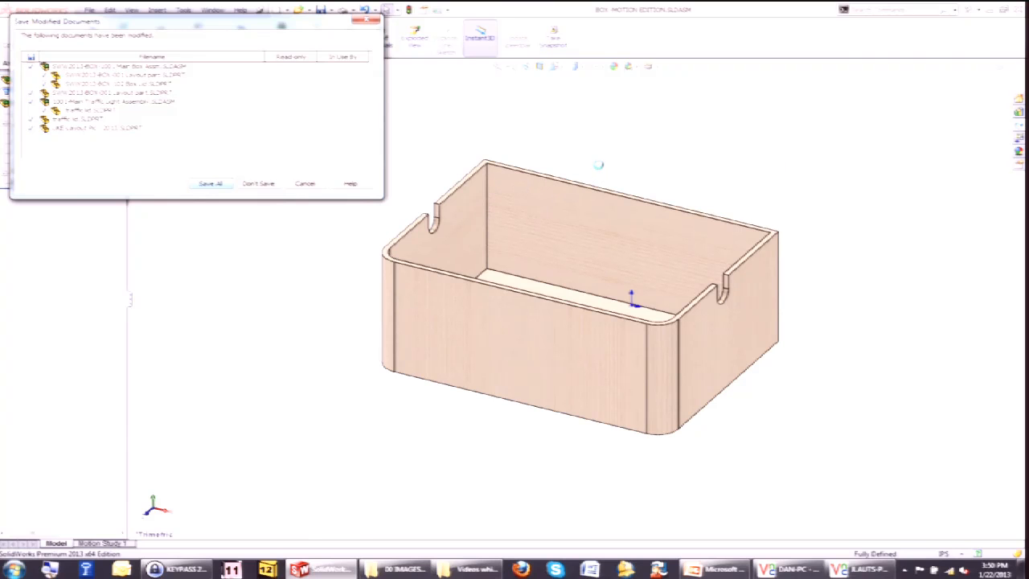
pyautogui.click(469, 293)
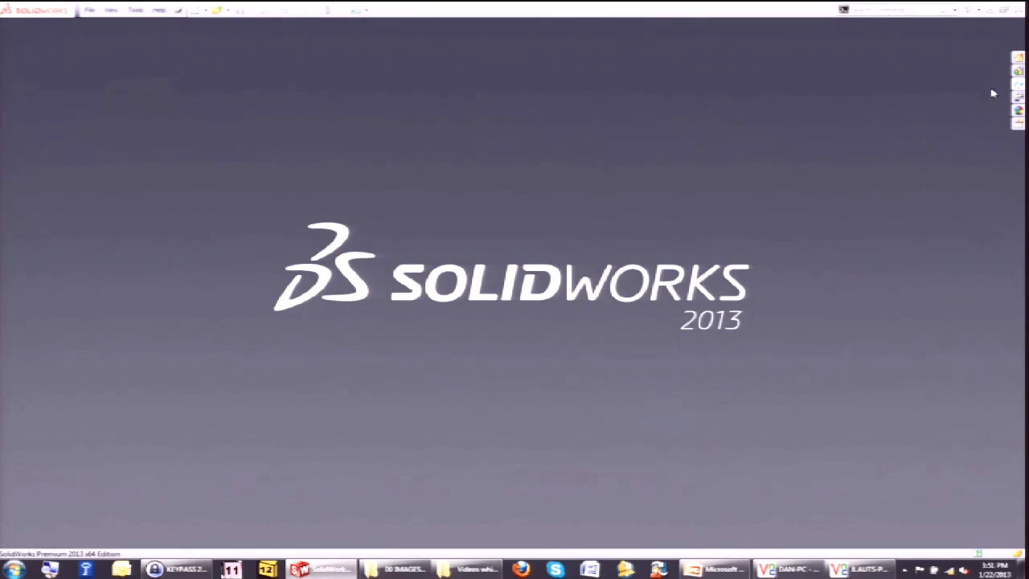
# Open a local copy of the UKE-10000 main ukulele assembly from the vault, overwriting local files, and rebuild it.
pyautogui.click(1019, 88)
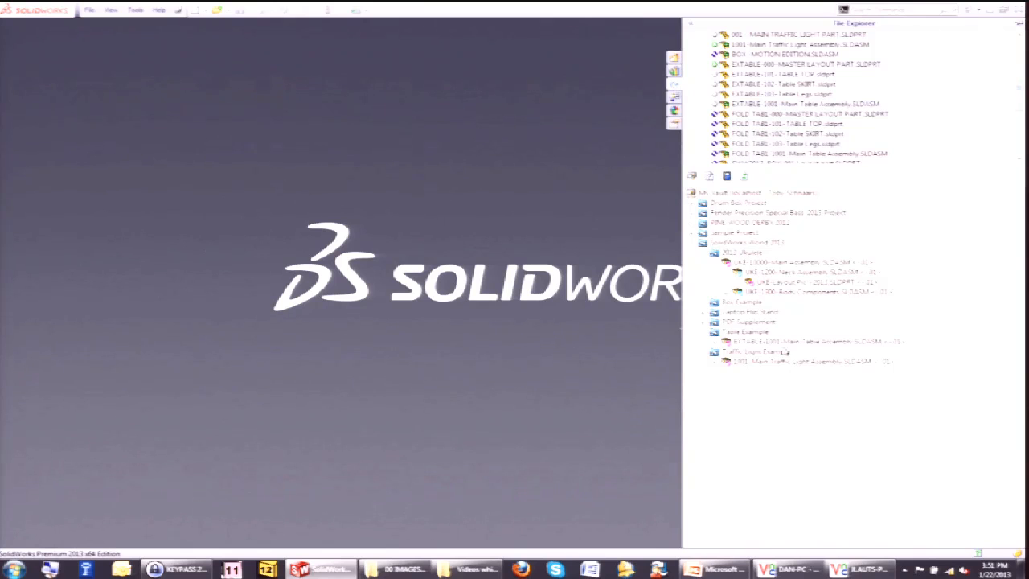
pyautogui.rightClick(759, 265)
pyautogui.click(830, 276)
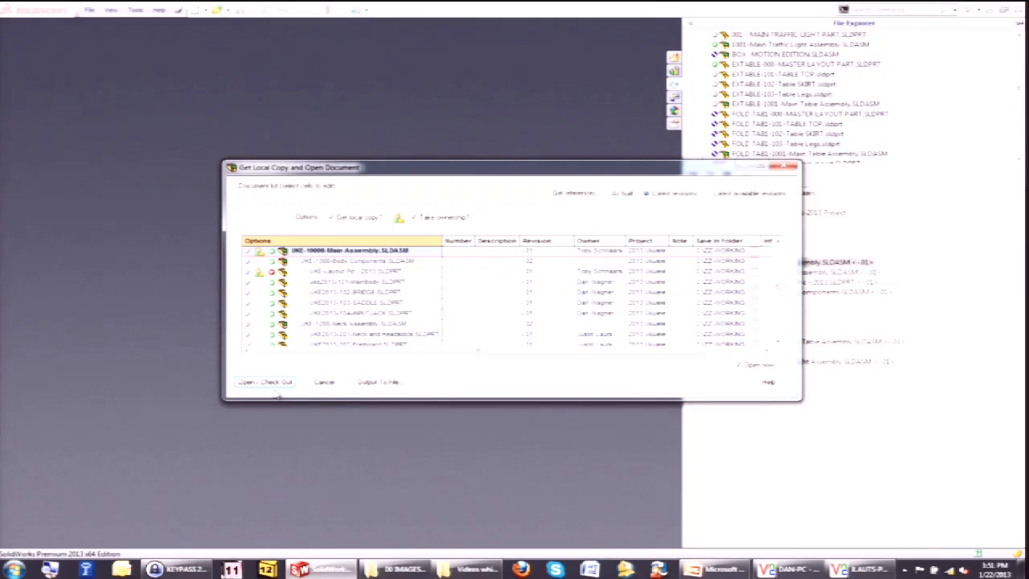
pyautogui.click(269, 383)
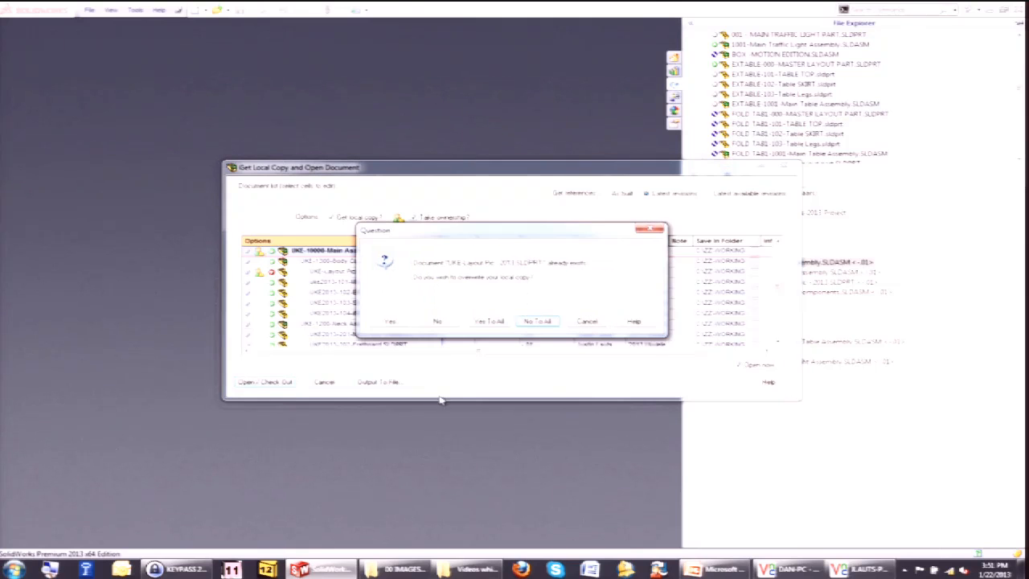
pyautogui.click(500, 322)
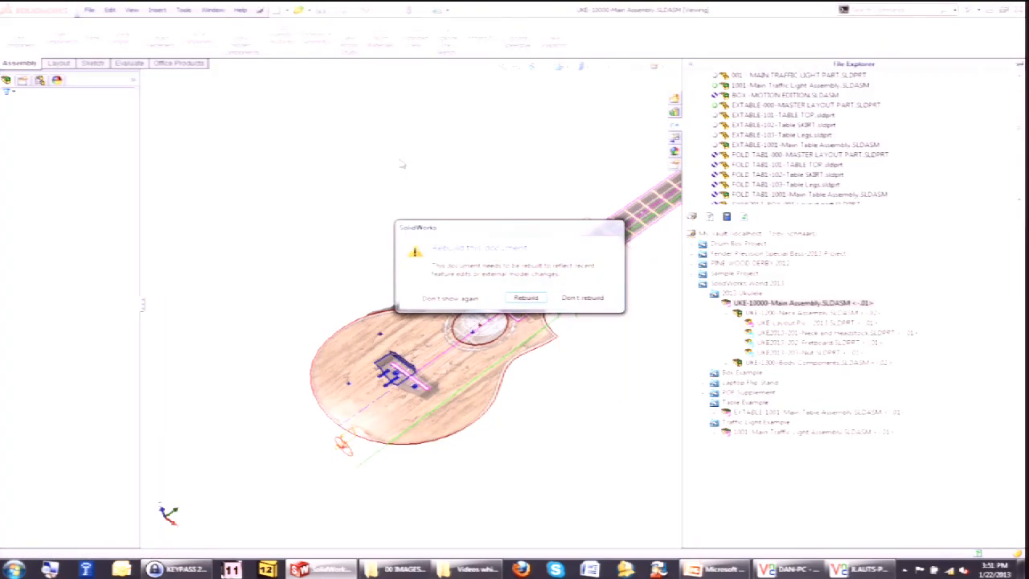
pyautogui.click(524, 298)
pyautogui.scroll(3, 580, 295)
pyautogui.scroll(-3, 607, 281)
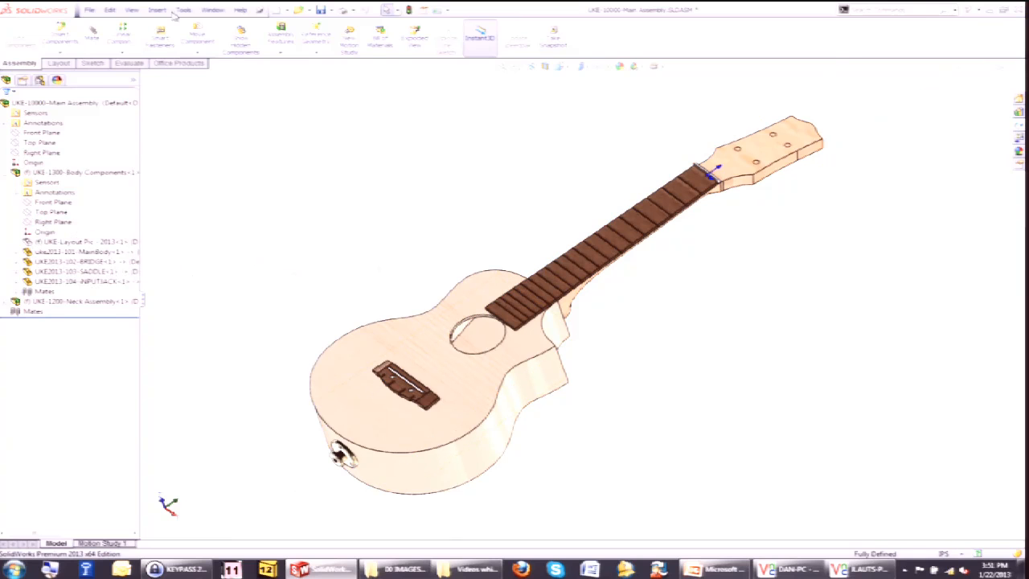
# Pack and Go the ukulele assembly, replacing UKE with X-FACTOR in all saved file names.
pyautogui.click(90, 10)
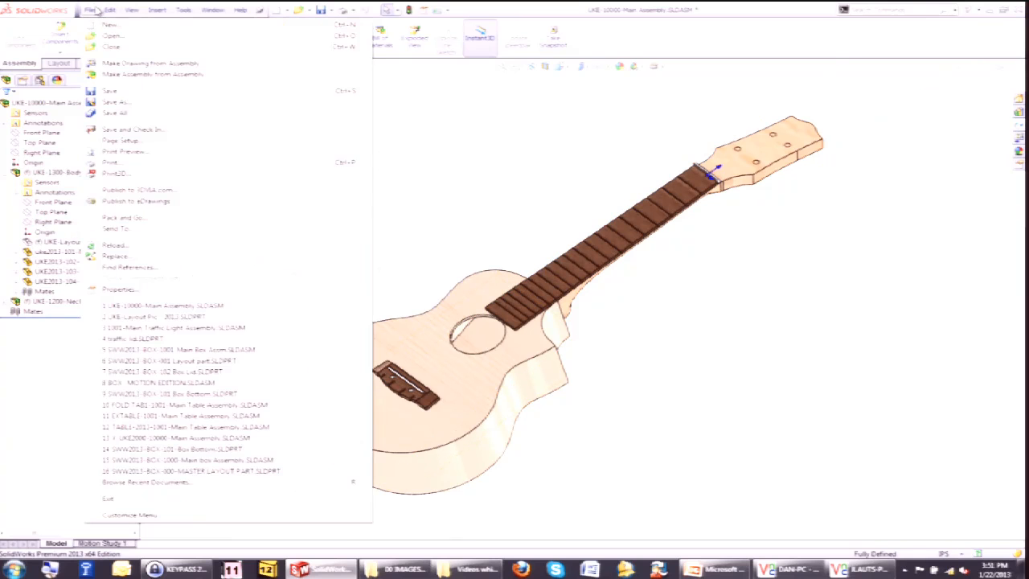
pyautogui.click(164, 219)
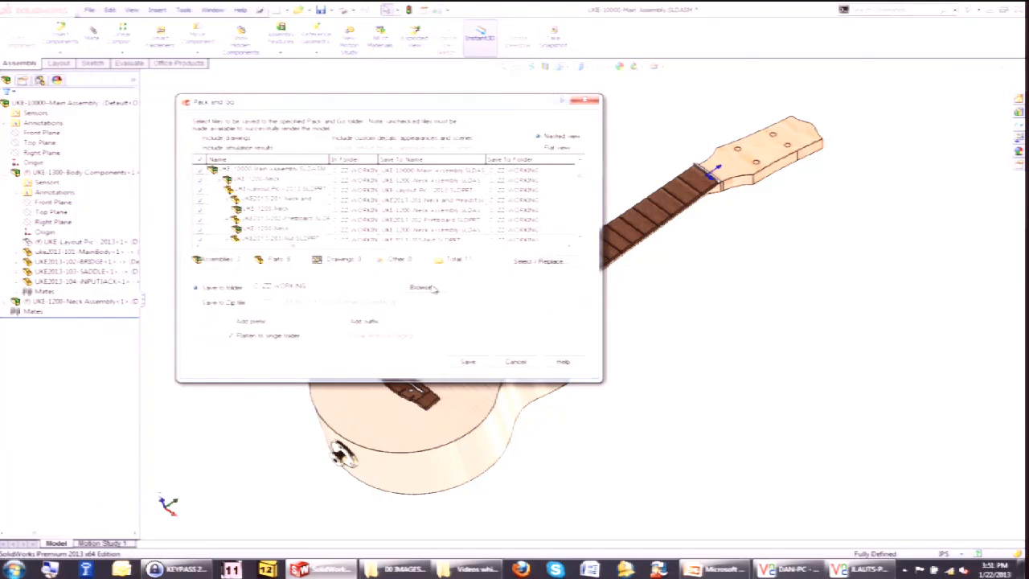
pyautogui.click(534, 261)
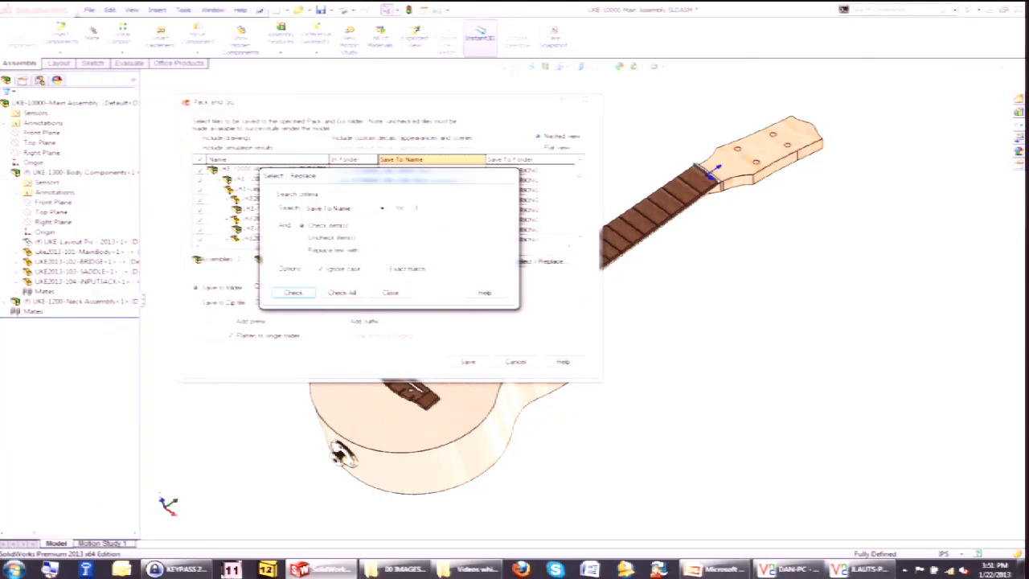
pyautogui.click(351, 252)
pyautogui.write('FACTOR')
pyautogui.click(345, 293)
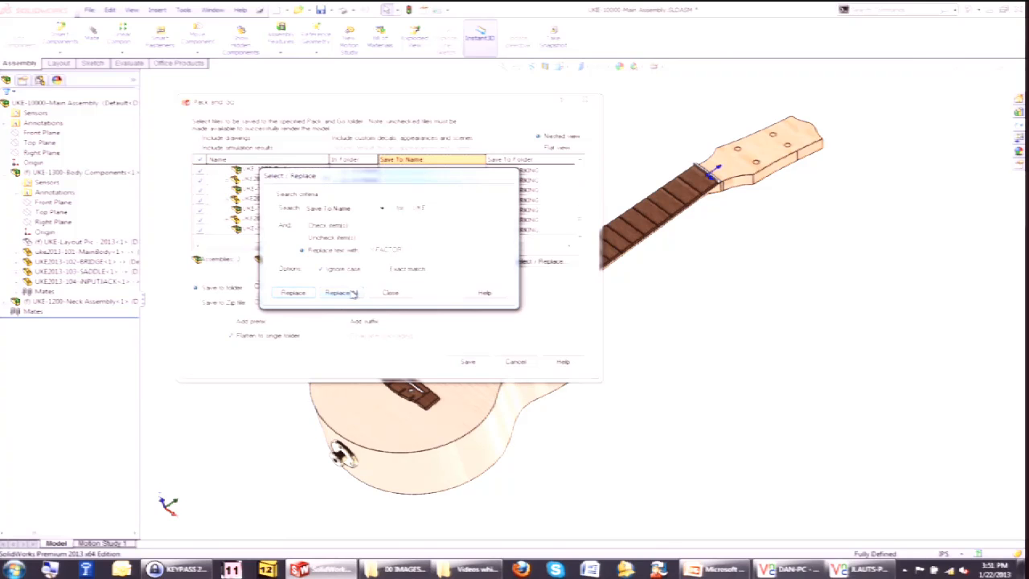
pyautogui.click(392, 294)
pyautogui.click(476, 364)
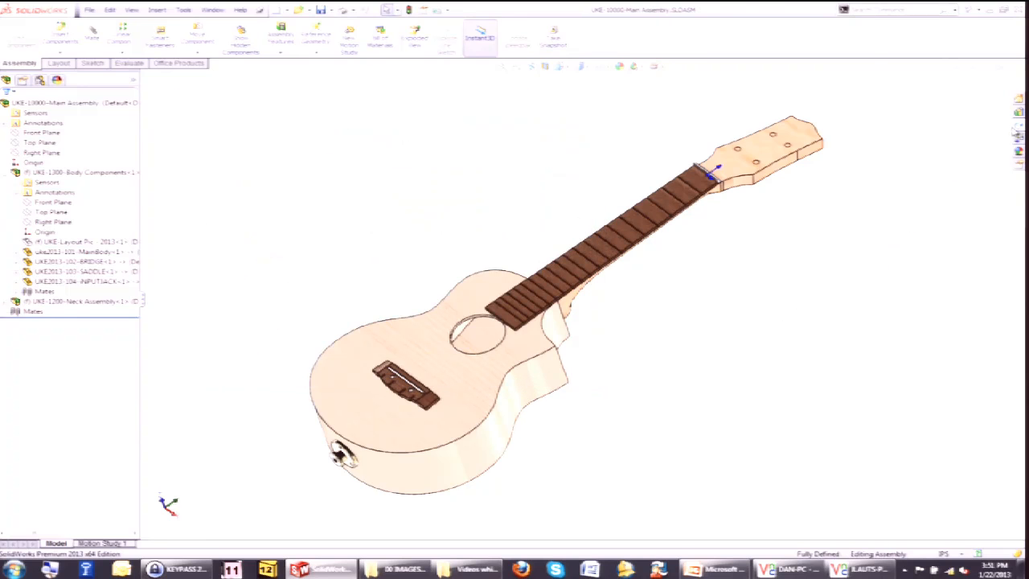
# Open the new X-FACTOR-10000 main assembly from the file explorer.
pyautogui.click(1016, 132)
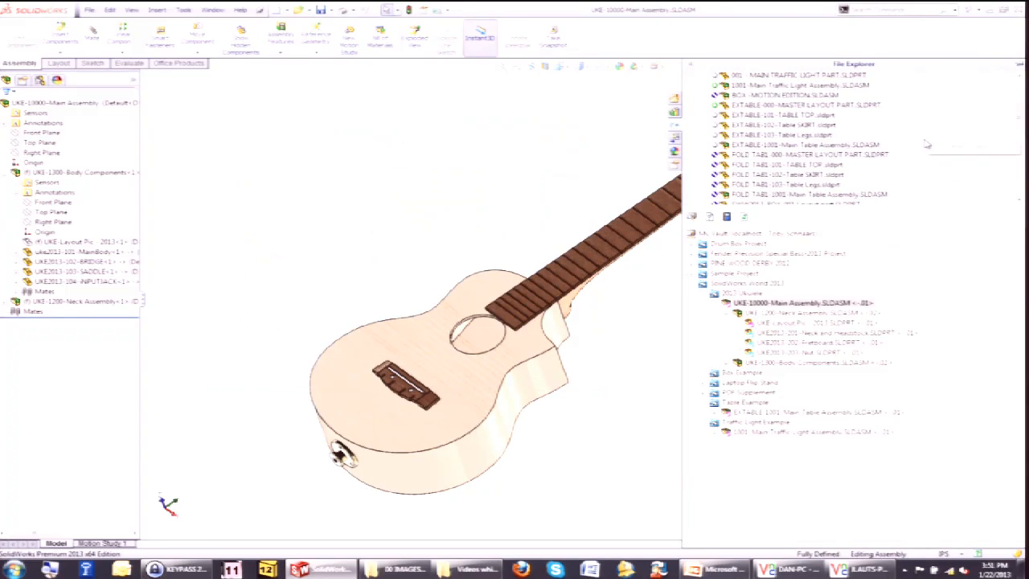
pyautogui.moveTo(1020, 119); pyautogui.dragTo(1019, 185)
pyautogui.doubleClick(799, 184)
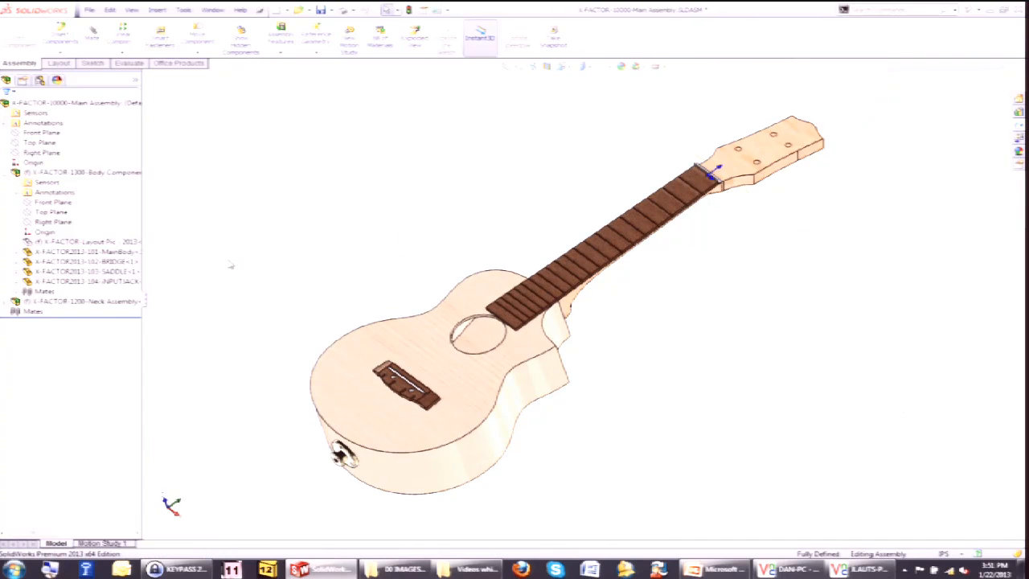
# Edit the X-FACTOR layout part in context and open its BODY LAYOUT Profile sketch for editing.
pyautogui.rightClick(70, 241)
pyautogui.click(172, 233)
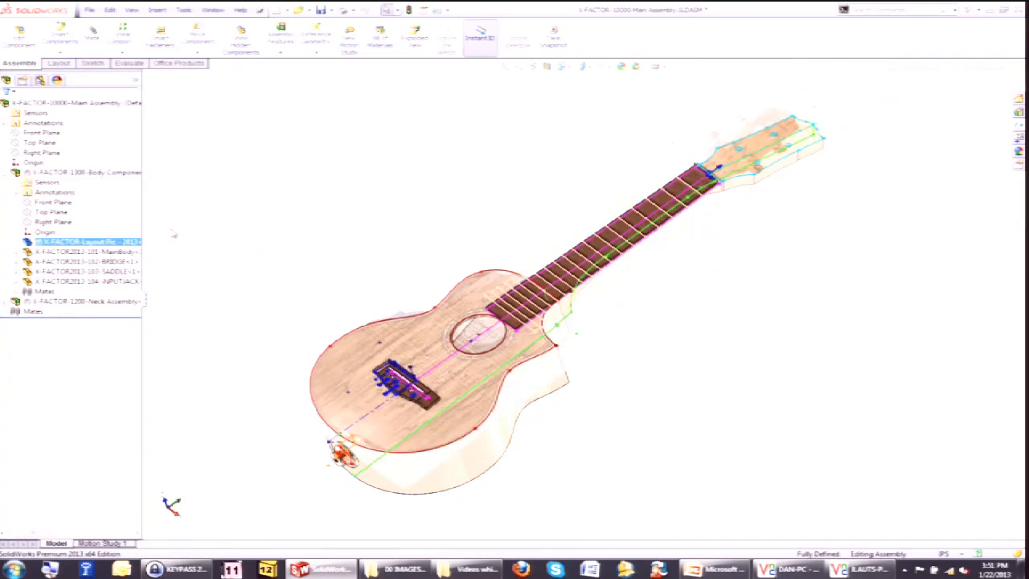
pyautogui.click(275, 244)
pyautogui.scroll(1, 276, 244)
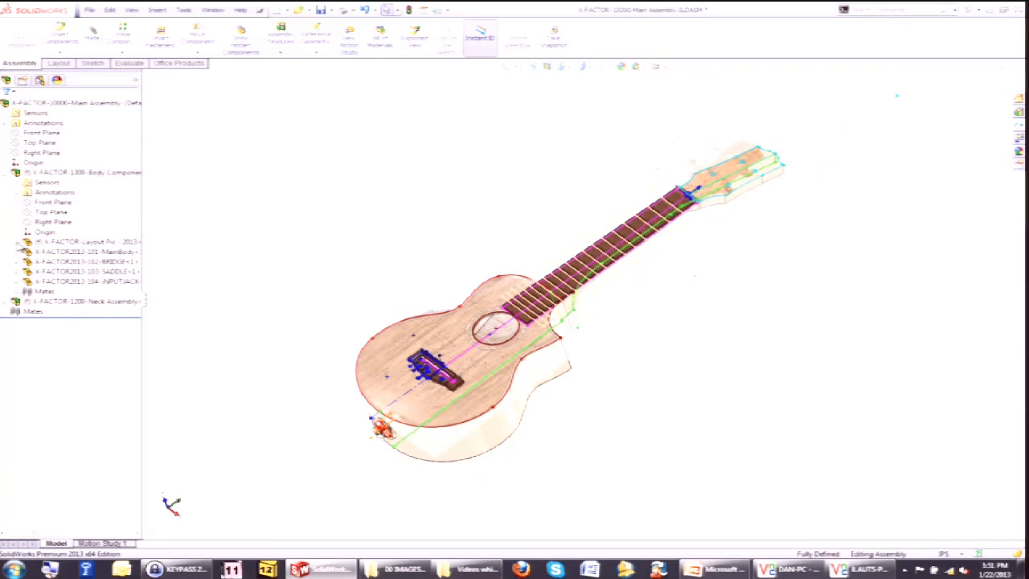
pyautogui.click(19, 242)
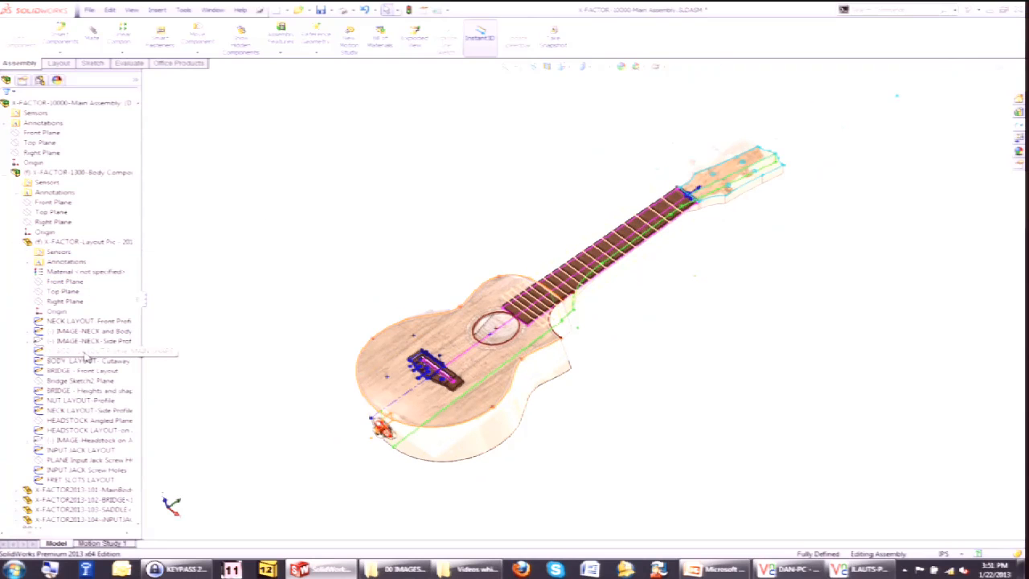
pyautogui.rightClick(87, 360)
pyautogui.click(97, 321)
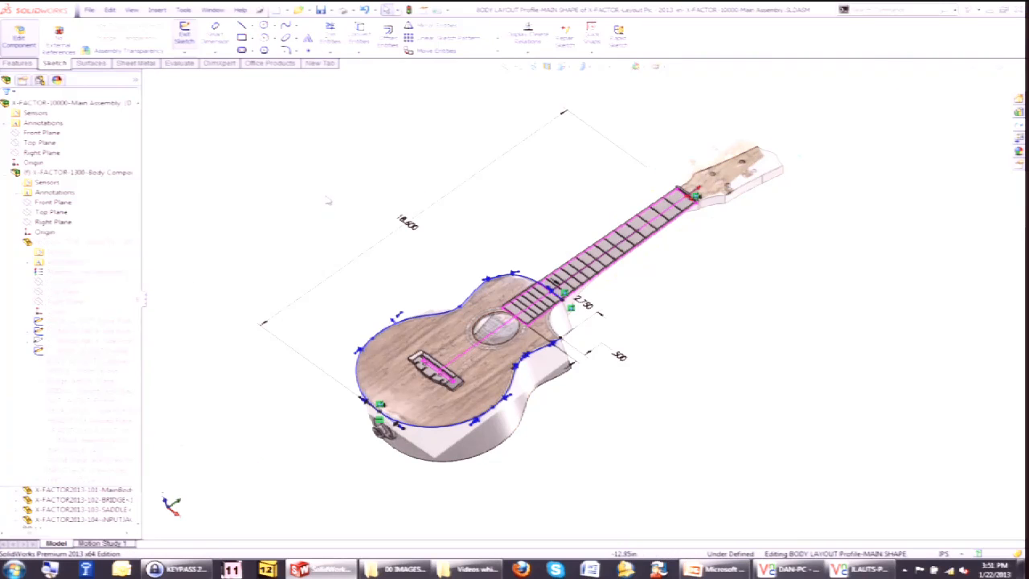
# In the front view, drag the body outline spline's points outward to widen the body, and exit the sketch.
pyautogui.hotkey('ctrl', '8')
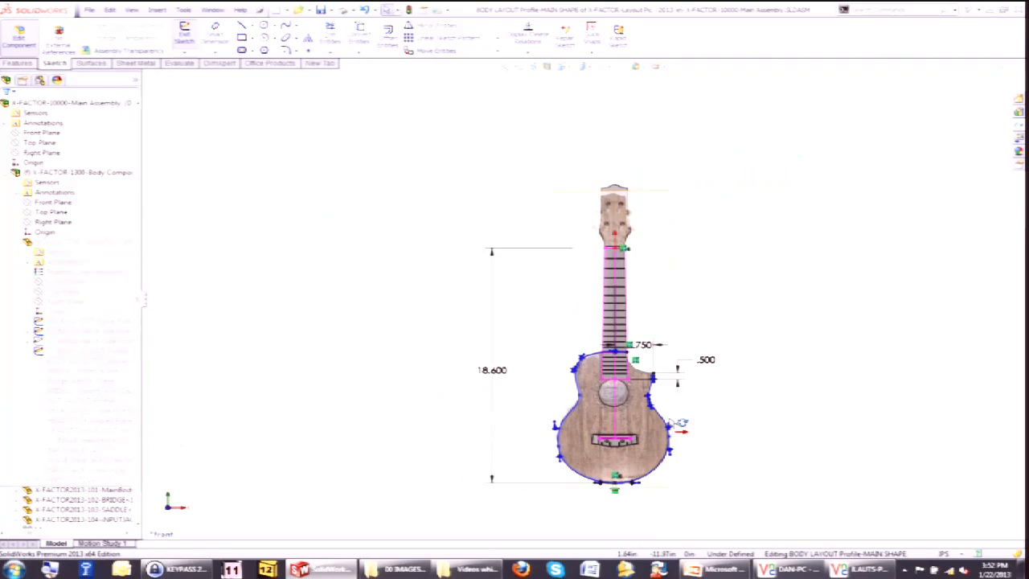
pyautogui.scroll(-5, 680, 423)
pyautogui.click(655, 418)
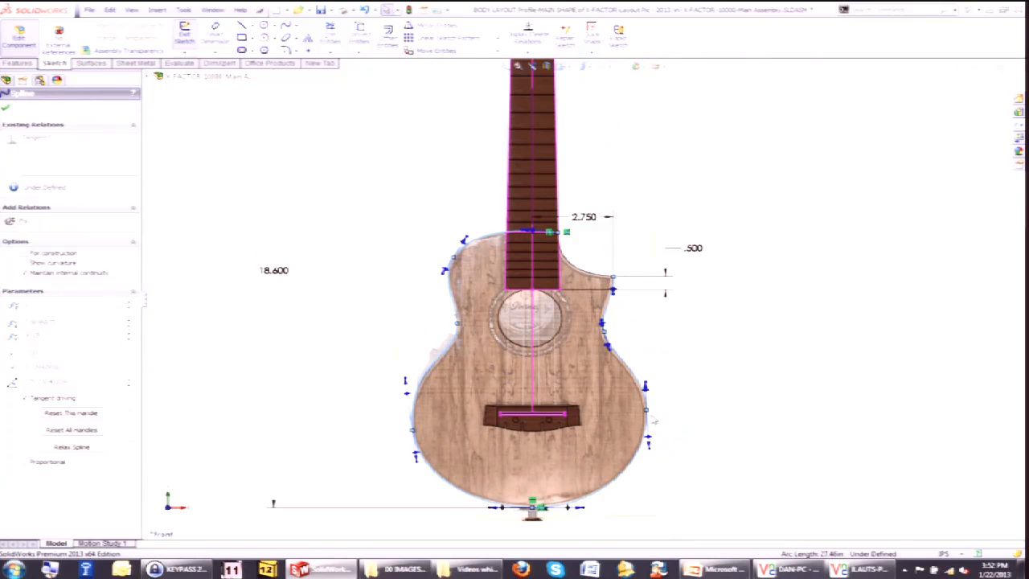
pyautogui.moveTo(664, 426); pyautogui.dragTo(689, 450)
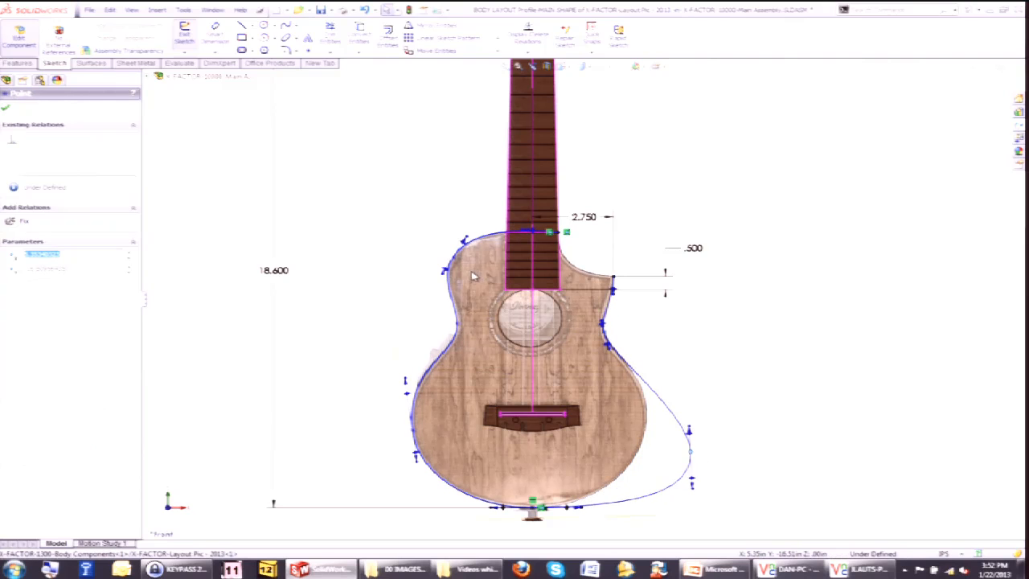
pyautogui.moveTo(447, 244)
pyautogui.mouseDown()
pyautogui.moveTo(422, 193)
pyautogui.moveTo(432, 243)
pyautogui.mouseUp()
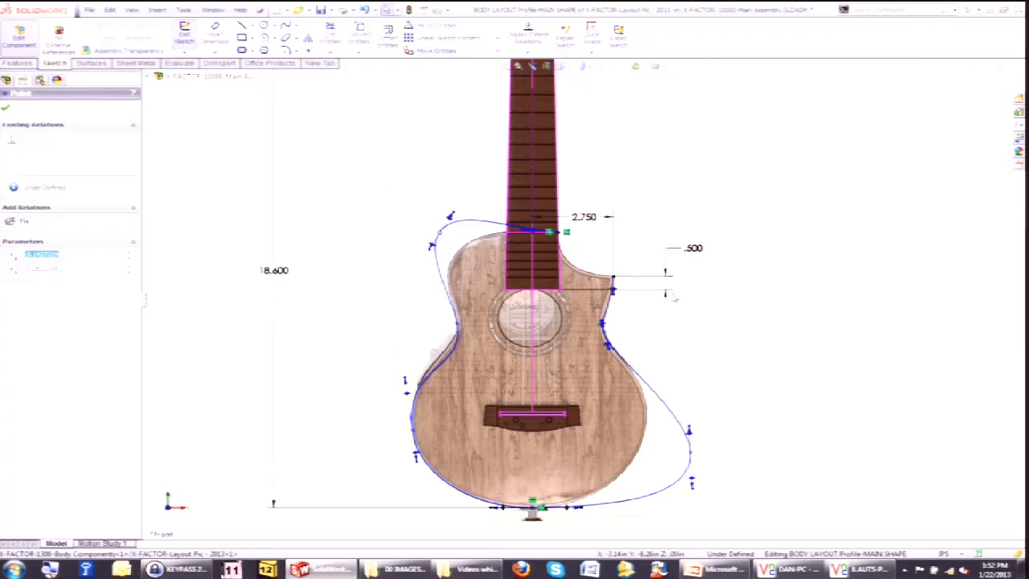
pyautogui.click(971, 86)
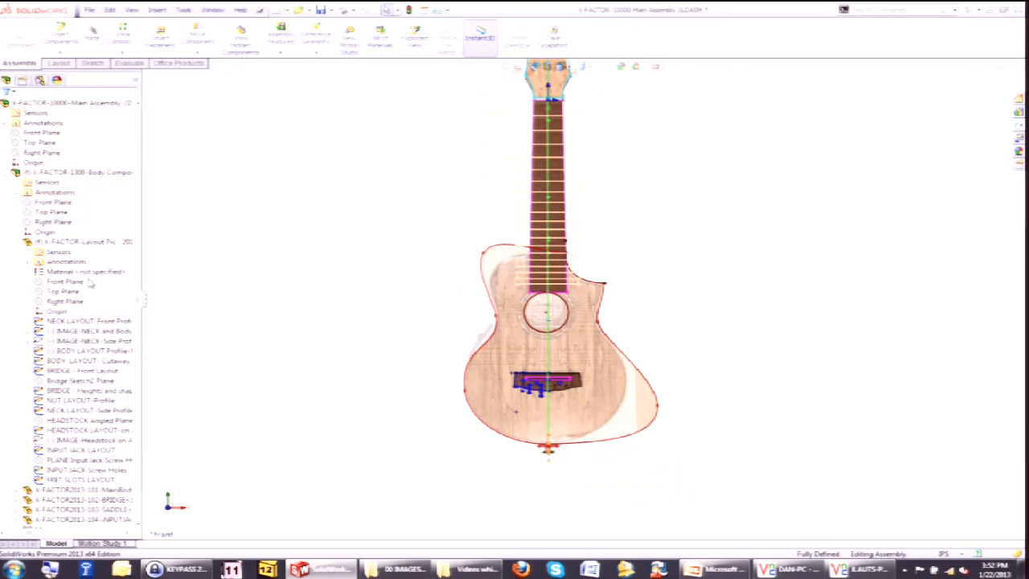
# Exit editing the layout part and return to the main assembly.
pyautogui.rightClick(57, 329)
pyautogui.click(69, 309)
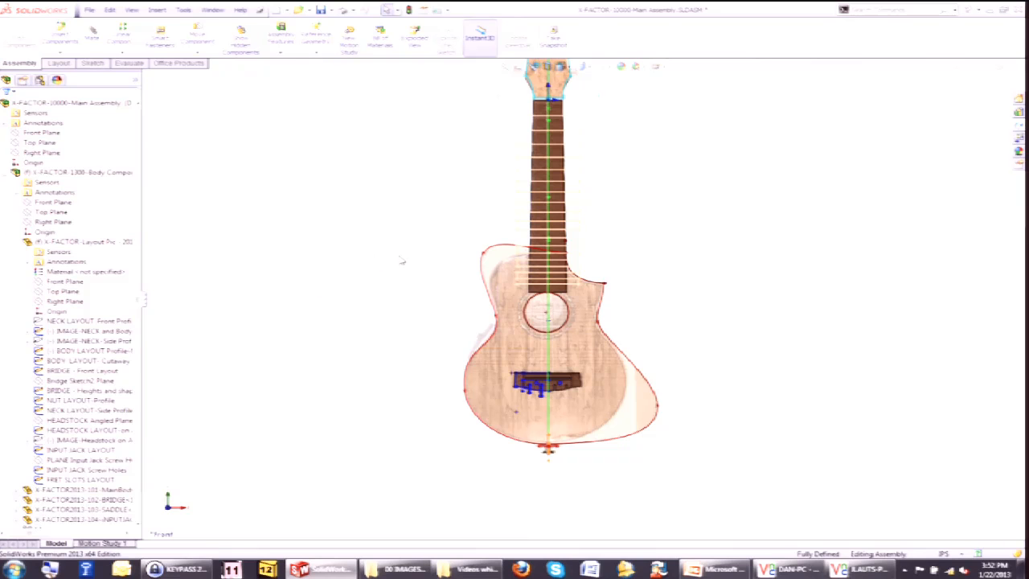
pyautogui.scroll(2, 341, 289)
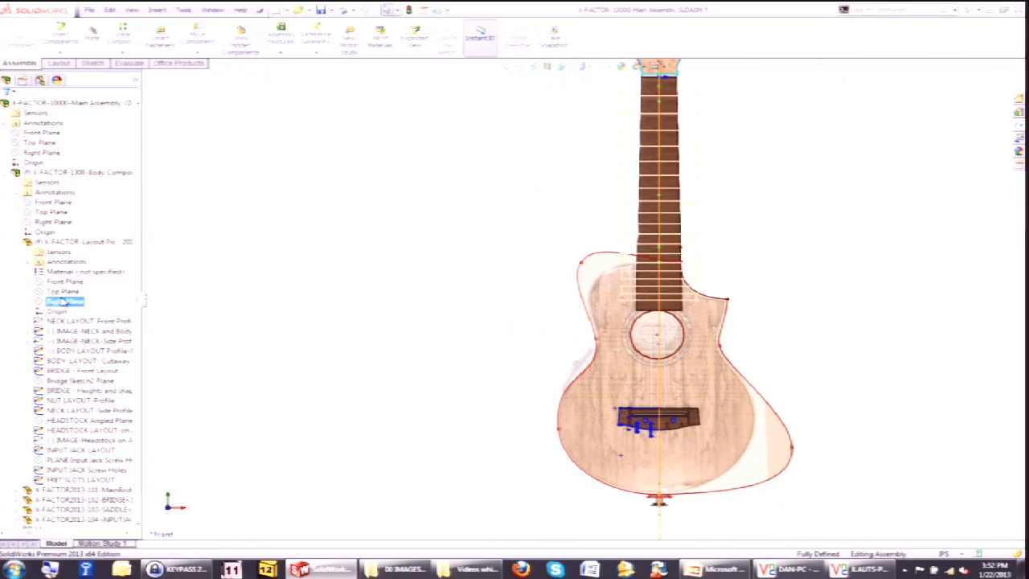
pyautogui.rightClick(61, 243)
pyautogui.click(98, 215)
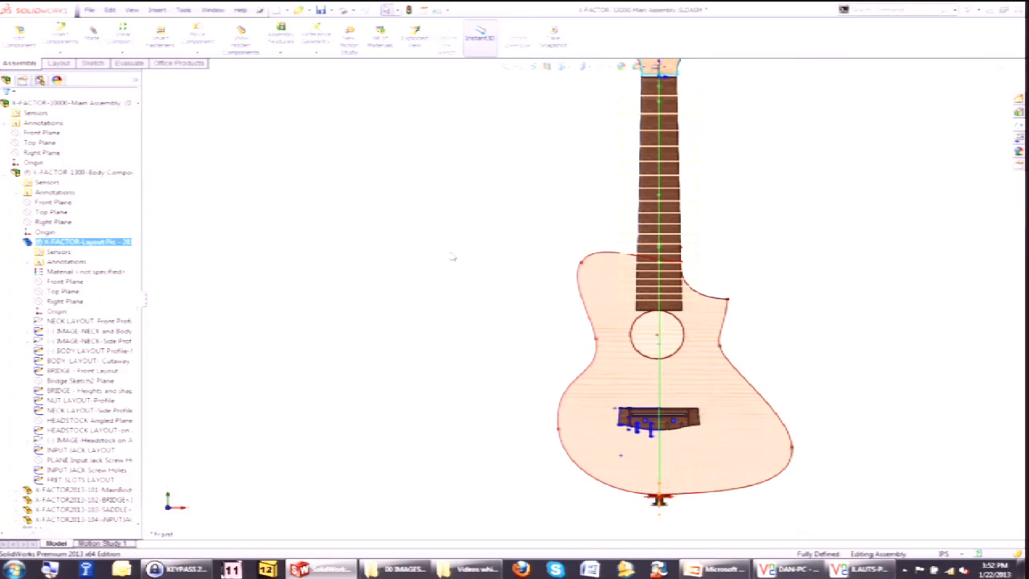
# Rotate and zoom to examine how the neck and main body fit together after the layout change.
pyautogui.moveTo(861, 324); pyautogui.dragTo(602, 351, button='middle')
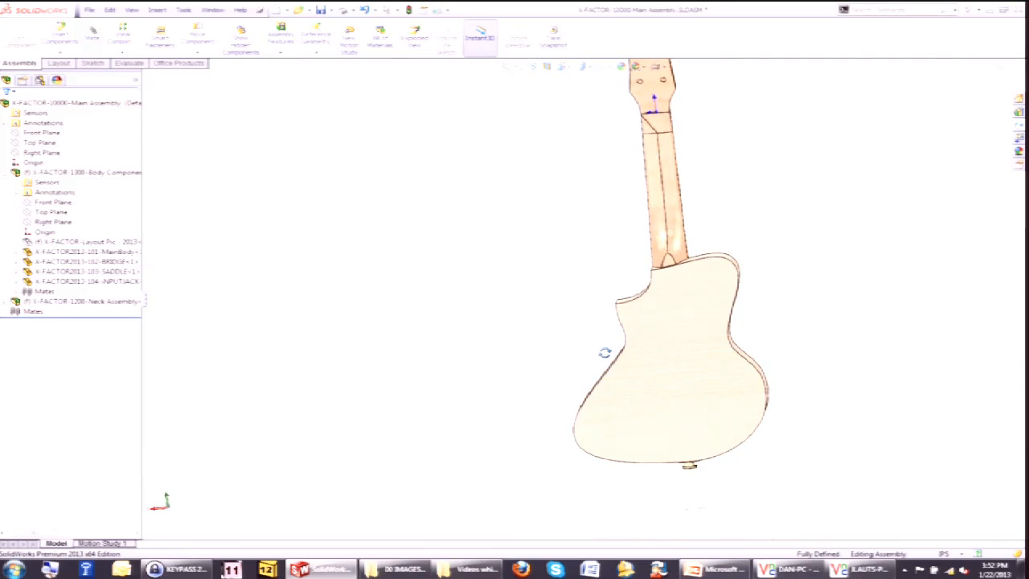
pyautogui.scroll(-8, 659, 259)
pyautogui.click(547, 240)
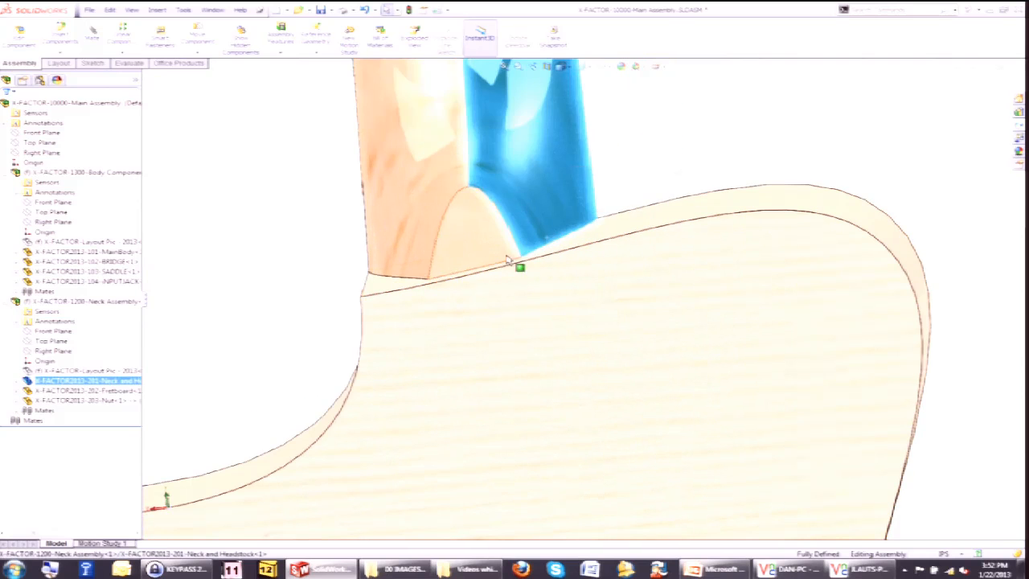
pyautogui.click(600, 232)
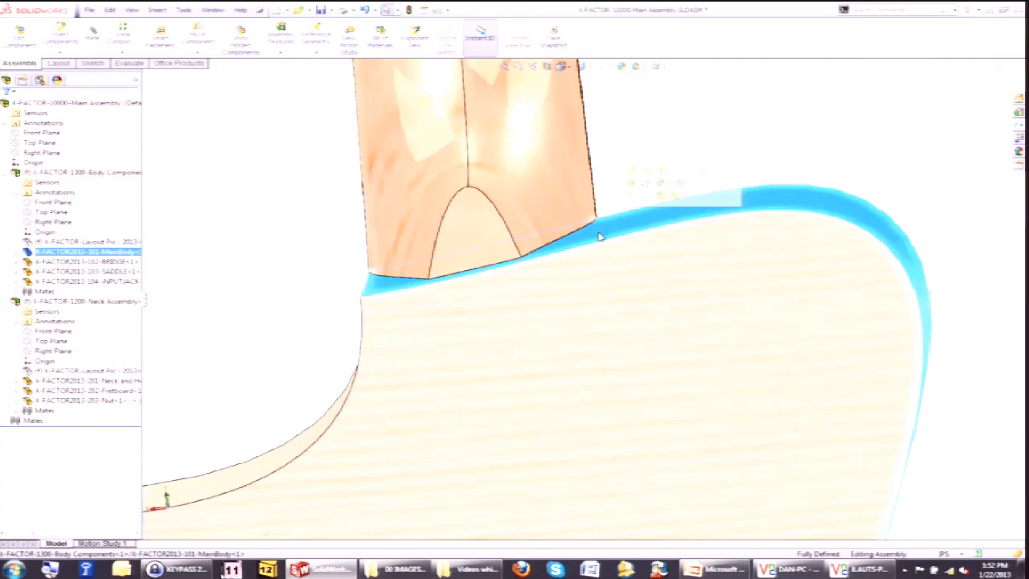
pyautogui.click(526, 210)
pyautogui.click(571, 245)
pyautogui.click(540, 222)
pyautogui.click(574, 244)
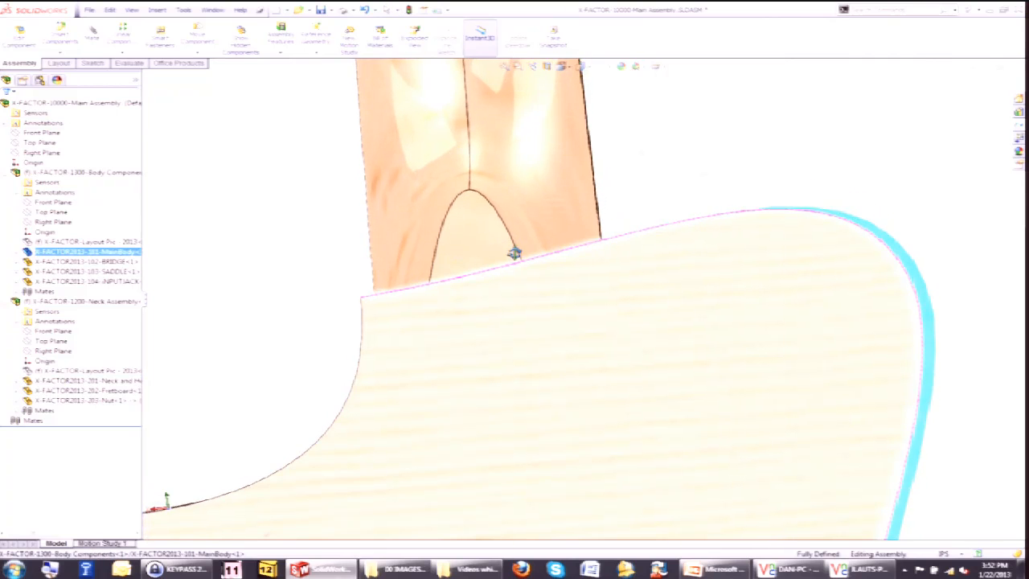
pyautogui.scroll(-4, 530, 265)
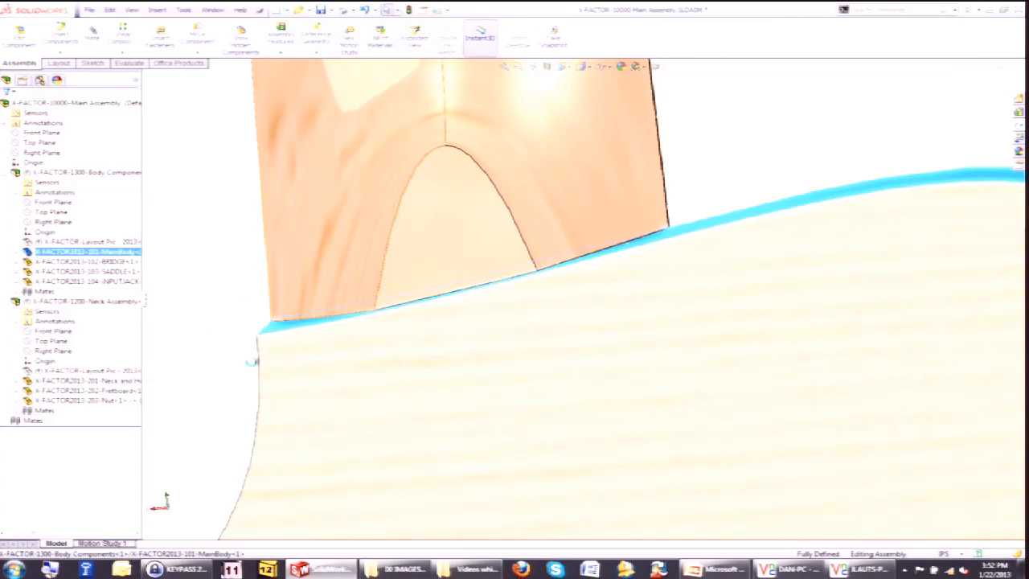
# Examine the input jack at the bottom of the updated body and zoom to fit the whole model.
pyautogui.moveTo(252, 362); pyautogui.dragTo(290, 363, button='middle')
pyautogui.click(284, 303)
pyautogui.scroll(9, 311, 336)
pyautogui.moveTo(633, 423); pyautogui.dragTo(774, 506, button='middle')
pyautogui.scroll(-8, 608, 409)
pyautogui.scroll(5, 659, 452)
pyautogui.scroll(-1, 636, 404)
pyautogui.moveTo(636, 404); pyautogui.dragTo(599, 393, button='middle')
pyautogui.scroll(-1, 595, 268)
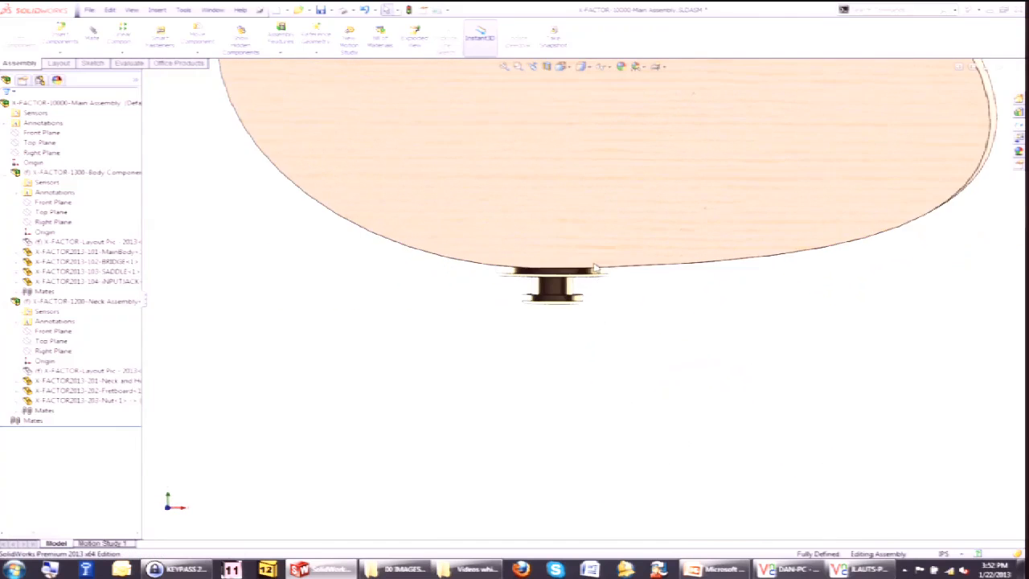
pyautogui.scroll(-6, 594, 267)
pyautogui.click(391, 310)
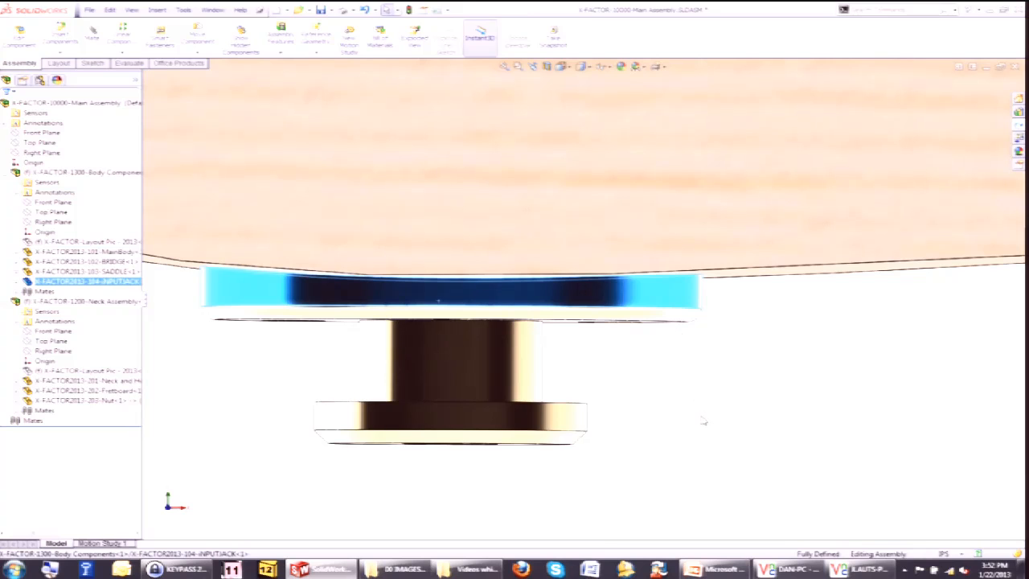
pyautogui.press('Escape')
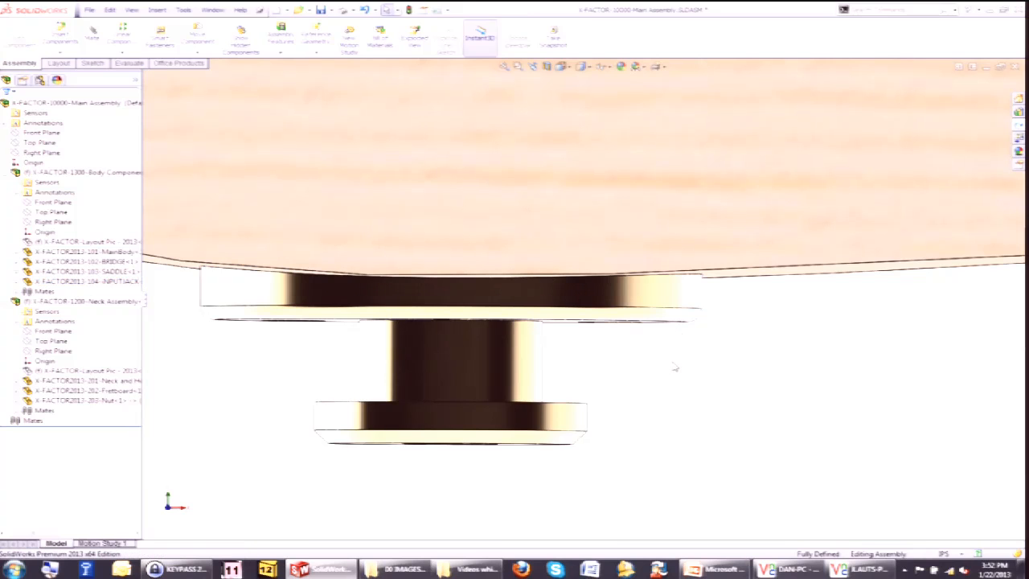
pyautogui.press('f')
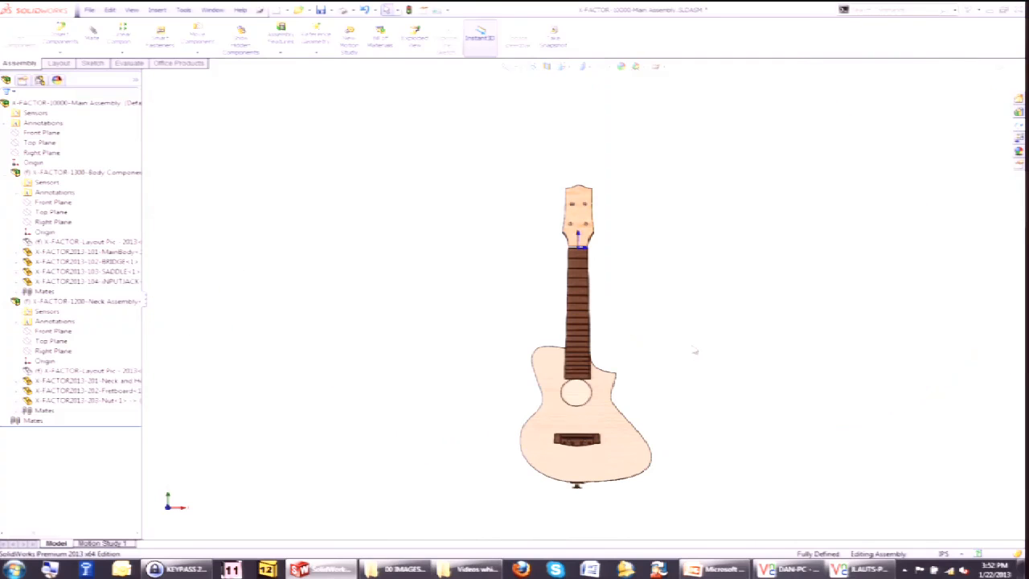
# Switch to PowerPoint and start the slideshow from the current slide.
pyautogui.click(718, 568)
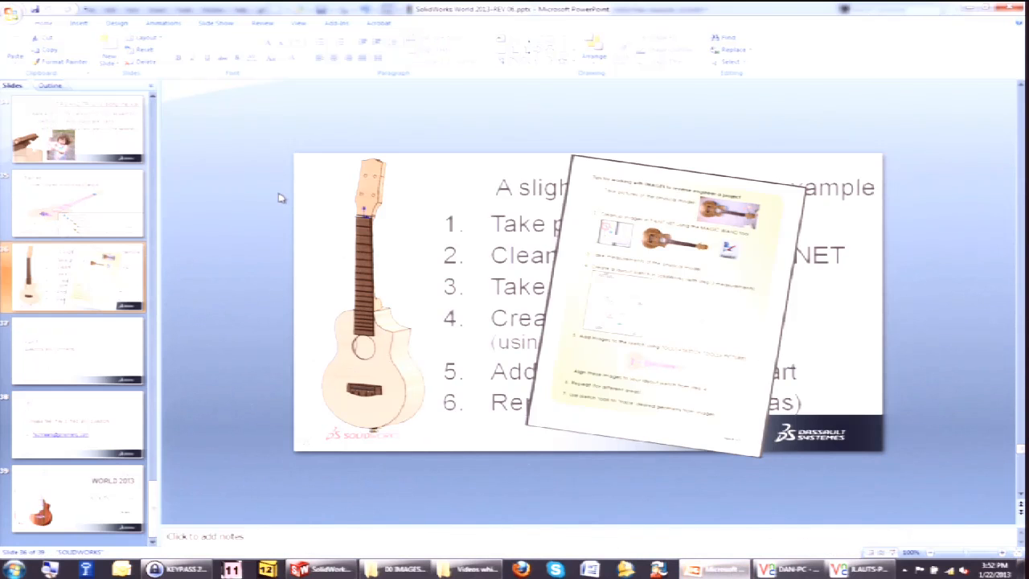
pyautogui.hotkey('shift', 'F5')
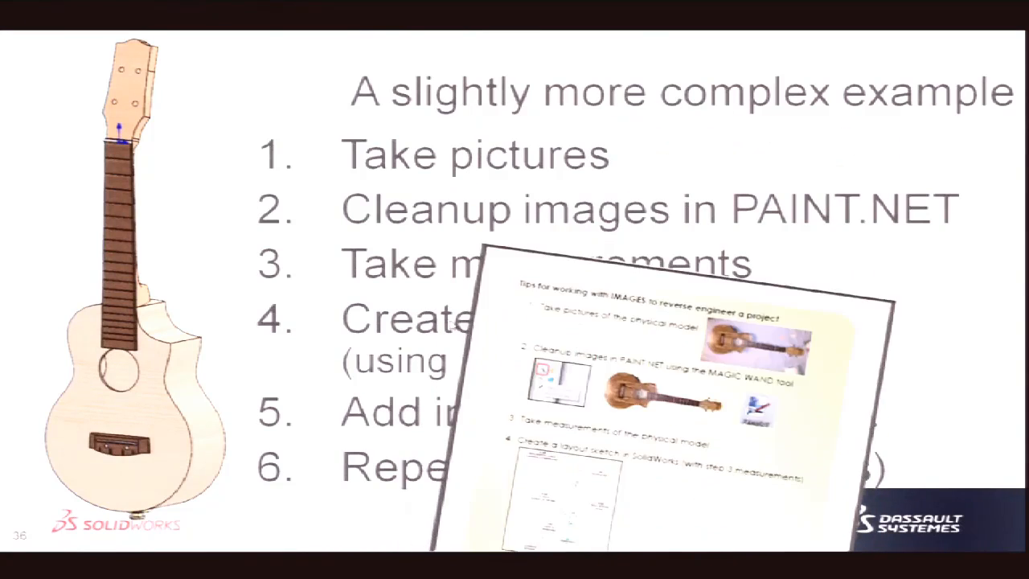